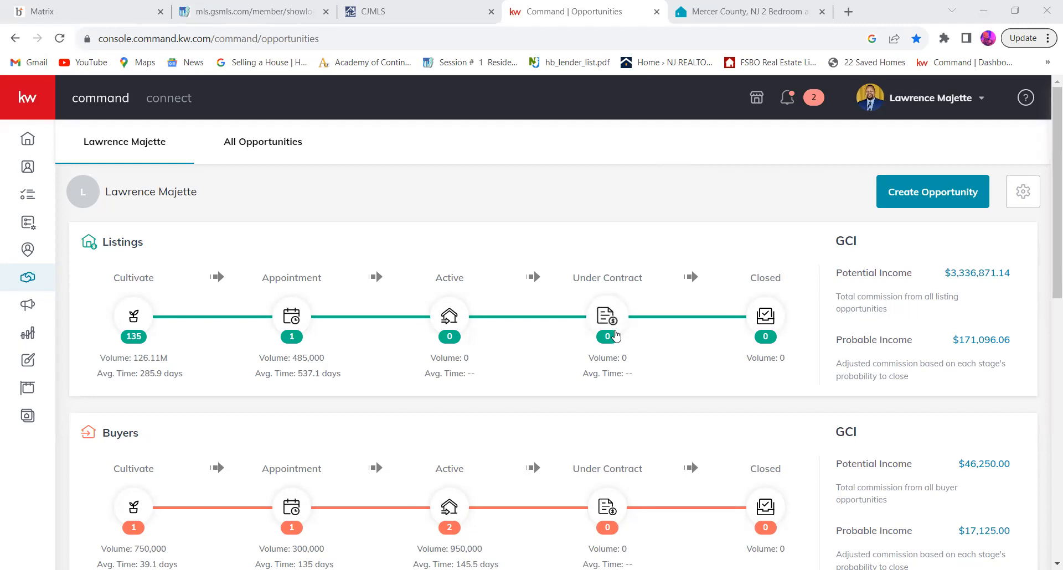
Step: Start a new opportunity of type Listing and select the existing contact matching the client's name as its client
click(908, 194)
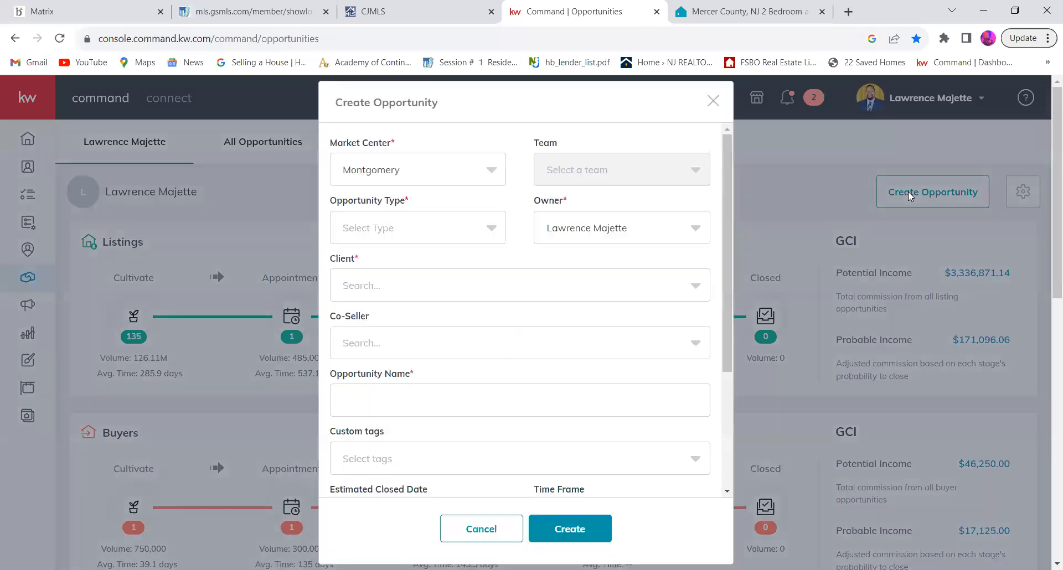
click(485, 239)
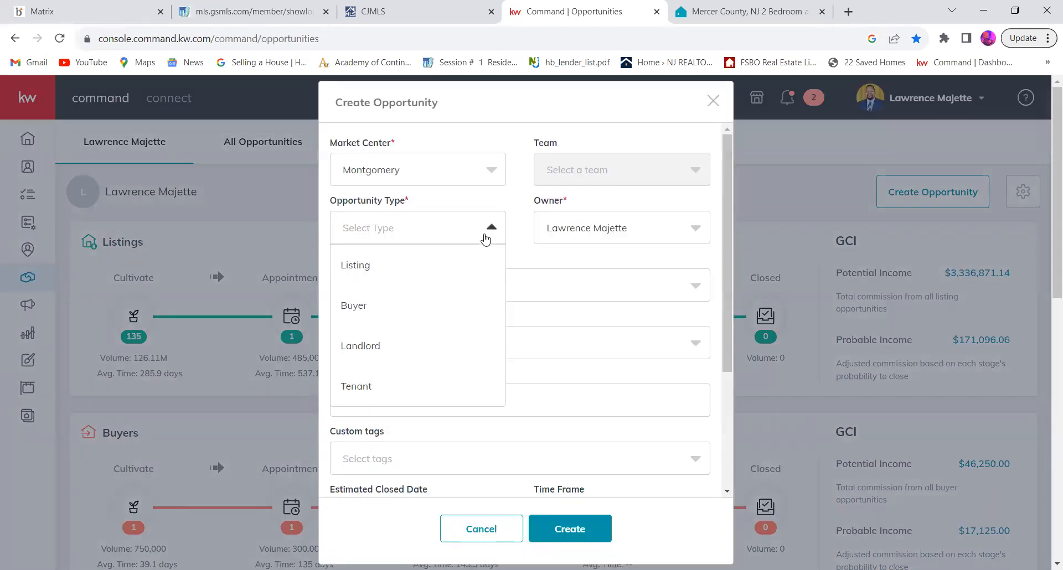
click(432, 269)
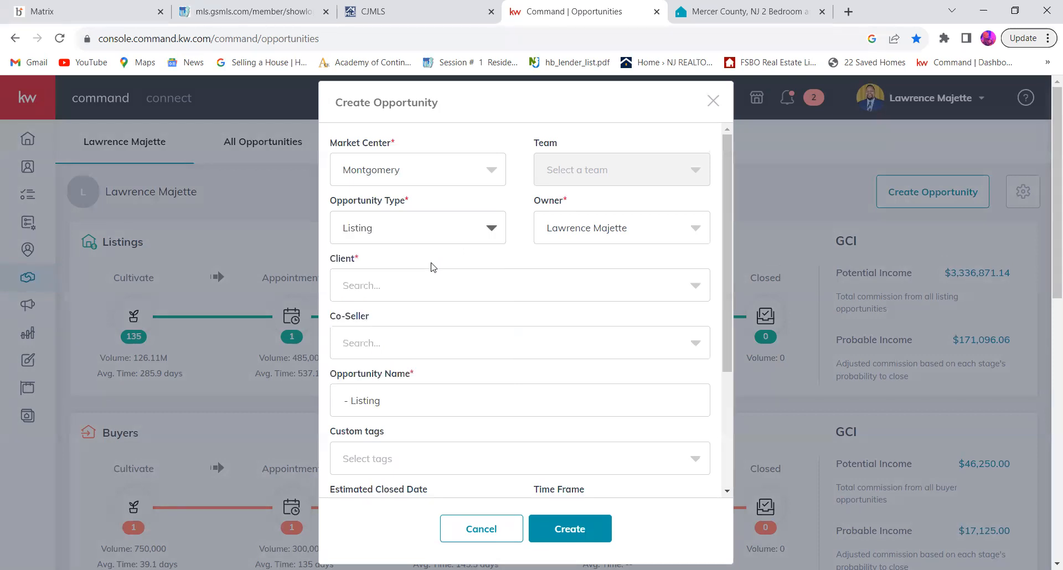
click(480, 286)
text(lawr)
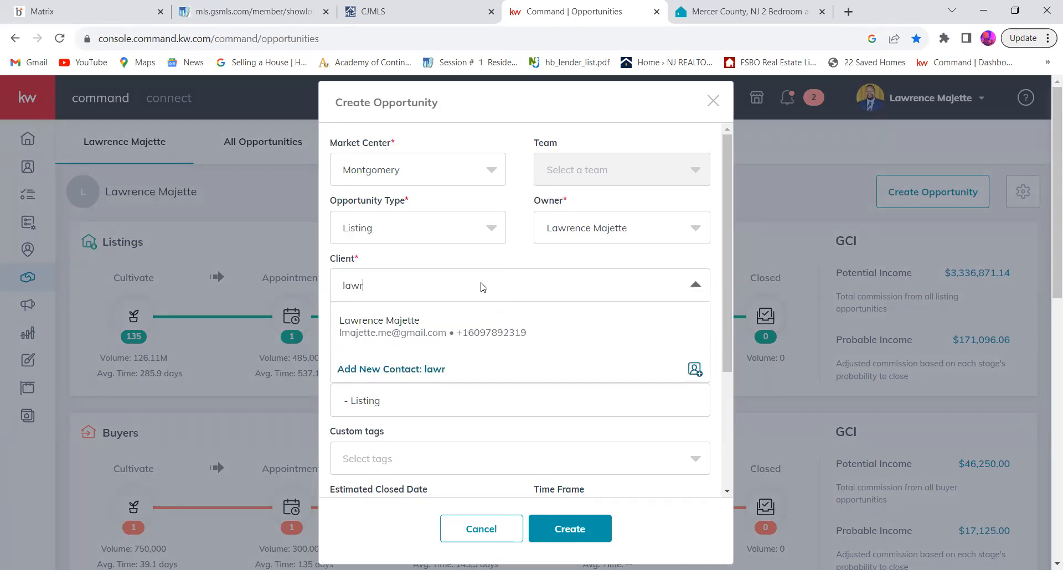
click(468, 327)
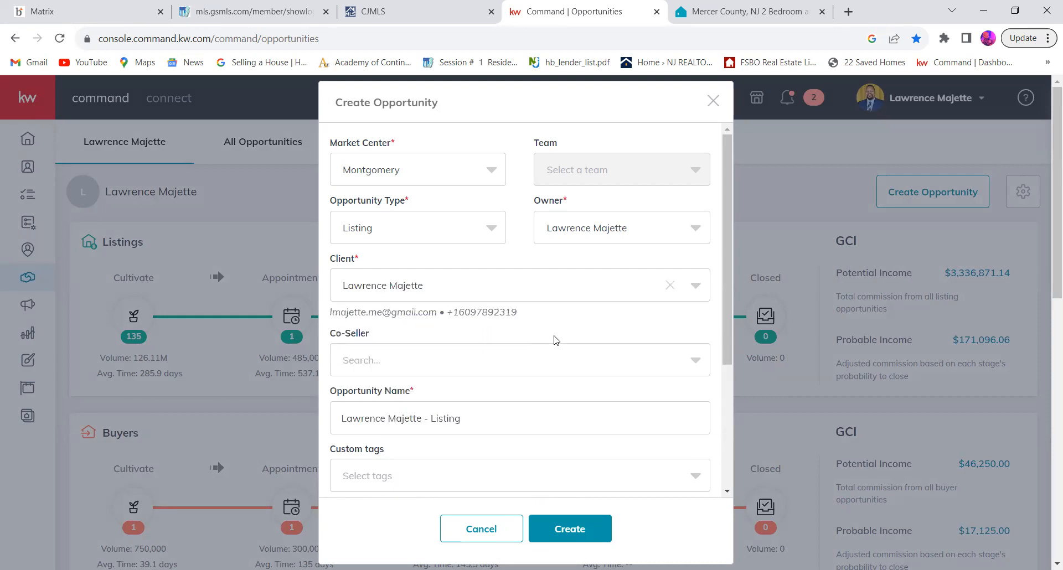
Step: Examine the remaining opportunity fields, including the phase and stage options, estimated closed date and custom tags
scroll(557, 339, down, 3)
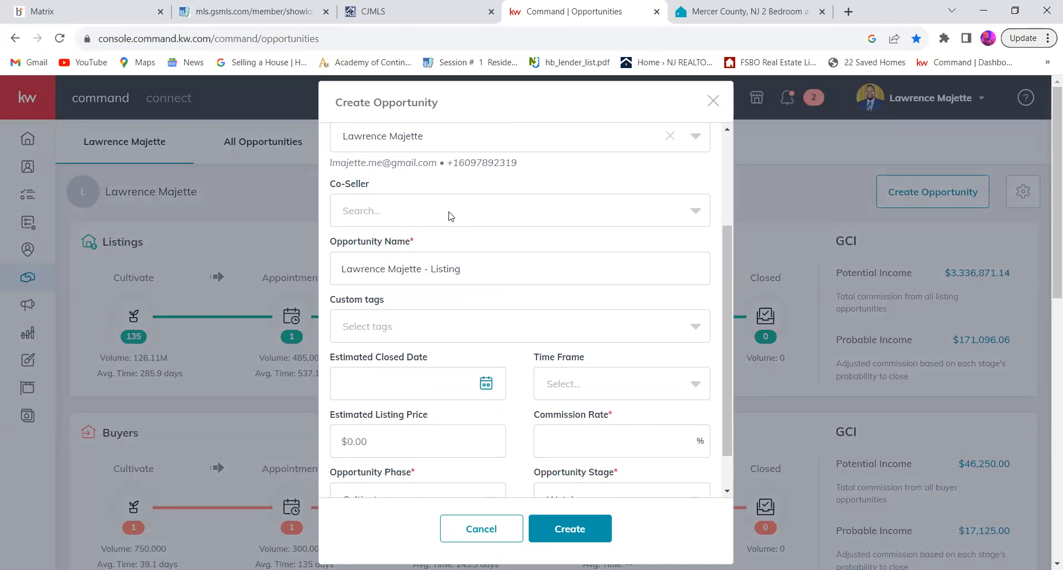
scroll(526, 284, down, 1)
scroll(526, 283, down, 1)
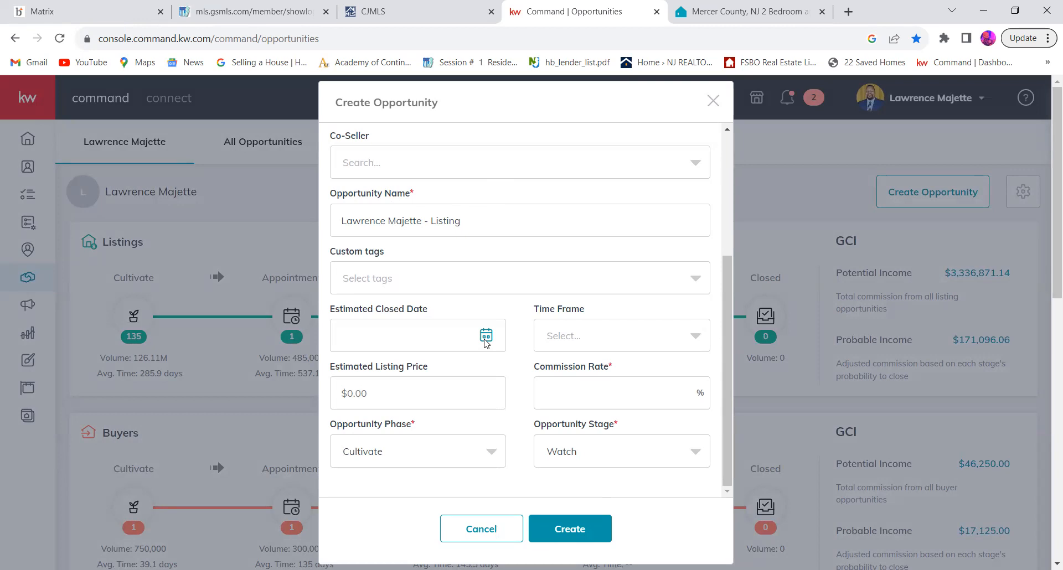
scroll(485, 341, down, 1)
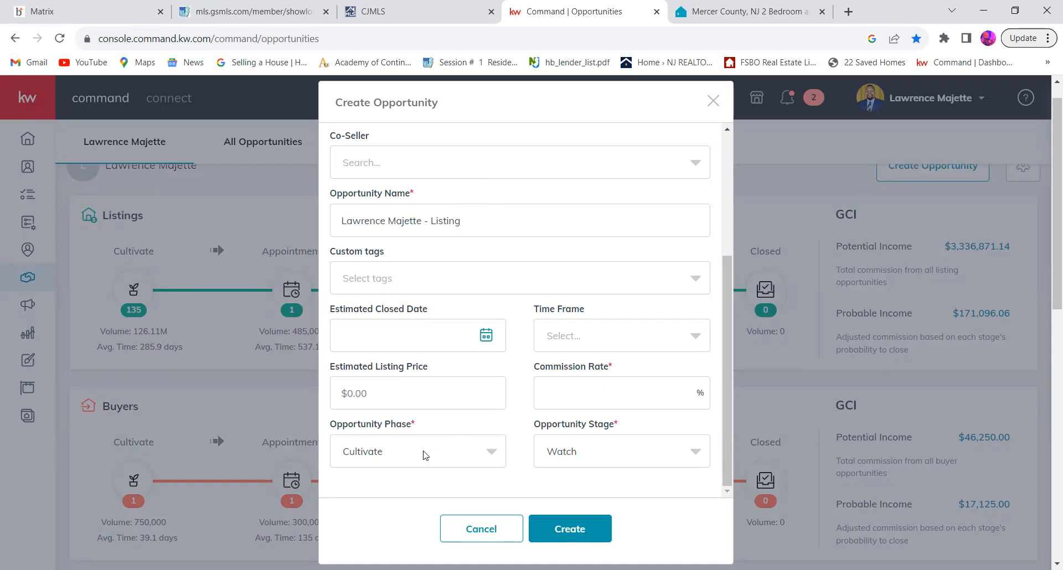
click(485, 459)
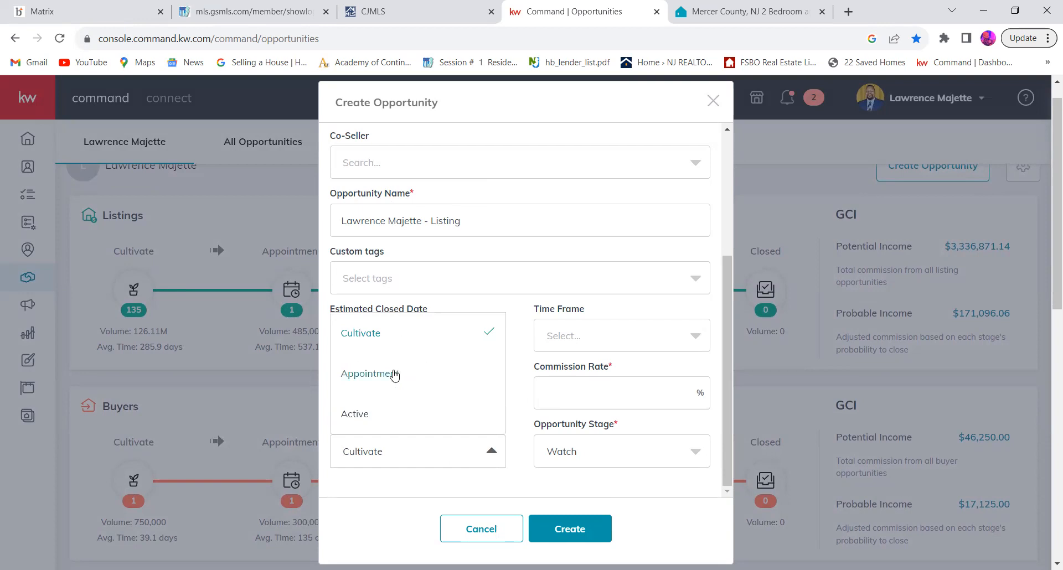
click(408, 487)
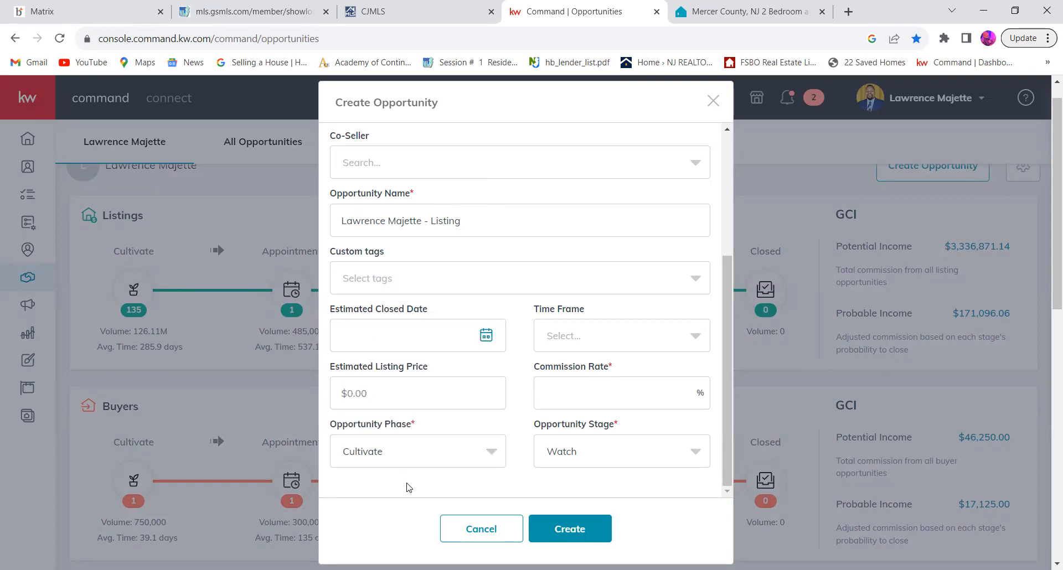
click(591, 456)
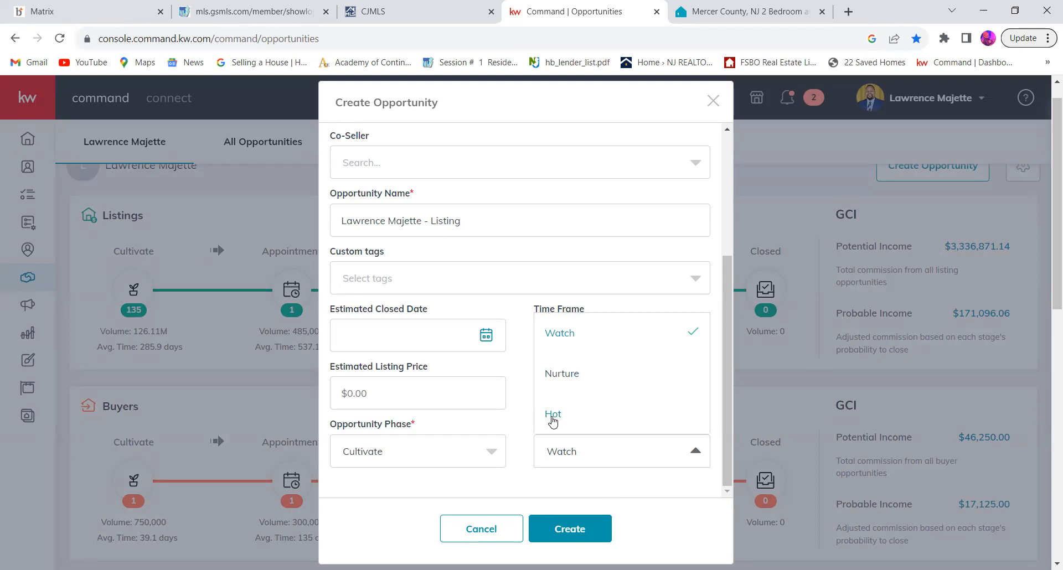
click(429, 334)
click(523, 285)
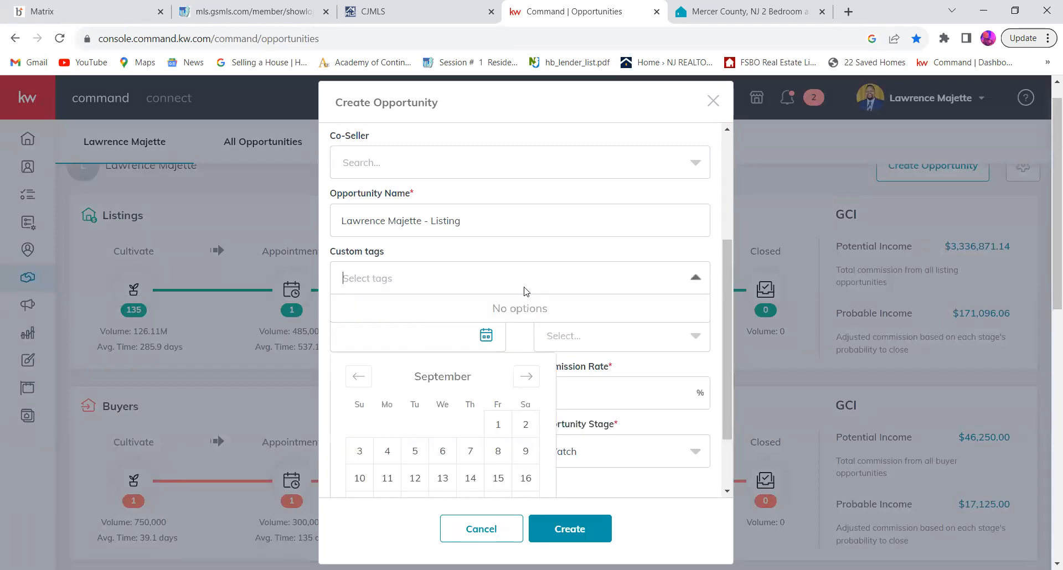
click(508, 355)
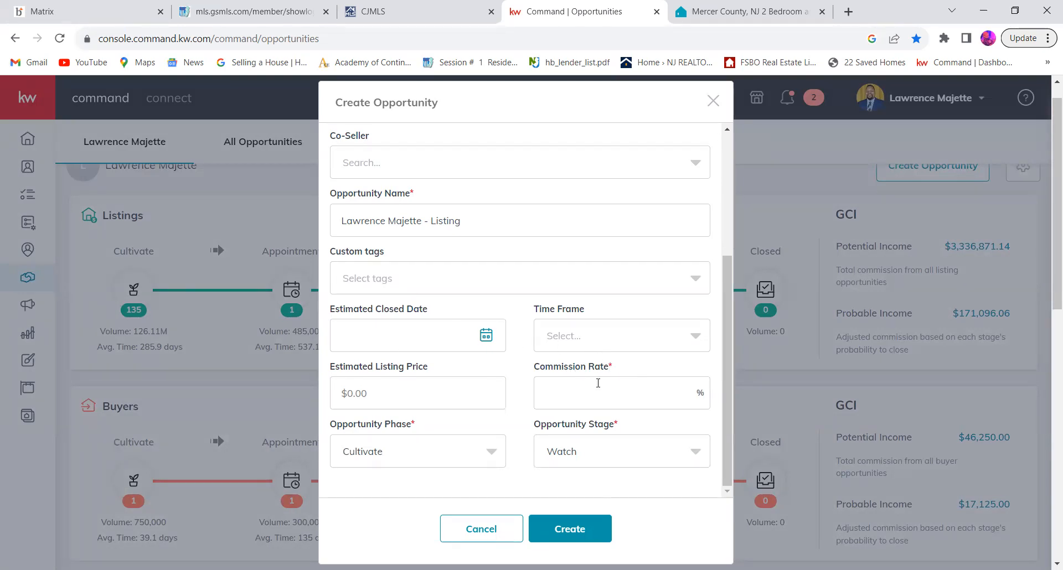
Step: Set the commission rate to 3% and the opportunity phase to Active
click(600, 389)
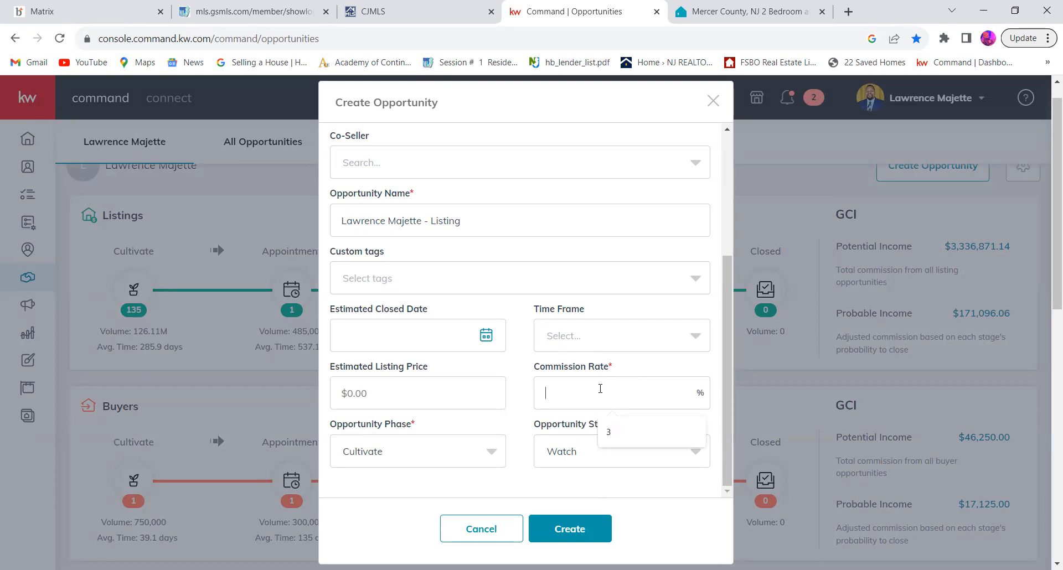
click(603, 430)
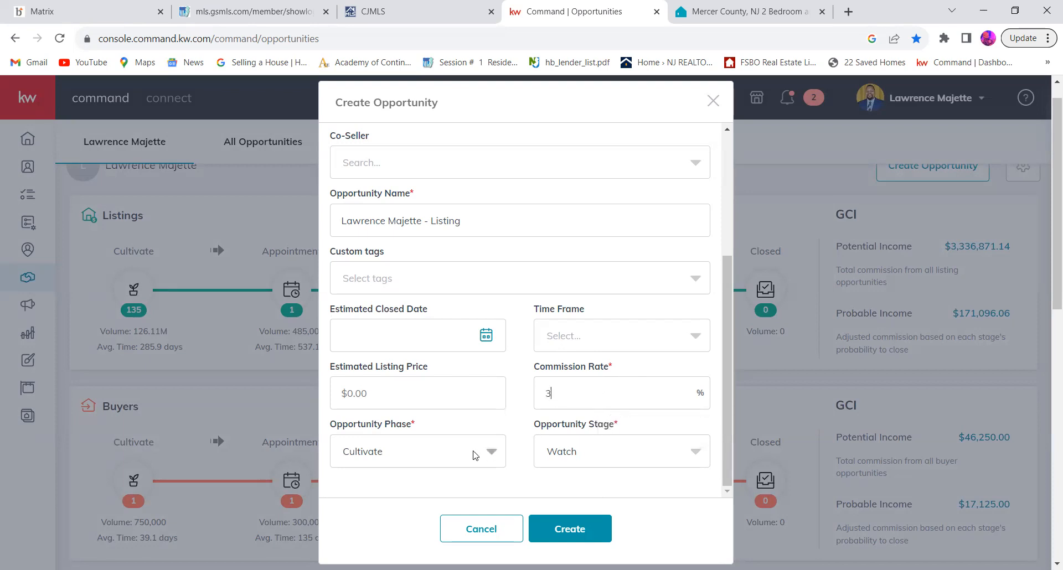
click(458, 459)
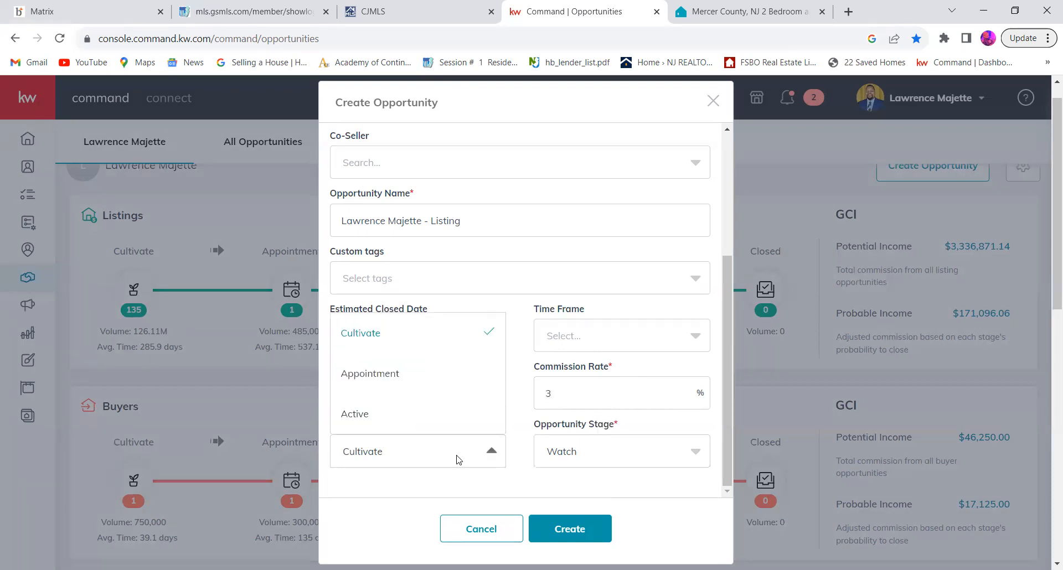
click(405, 422)
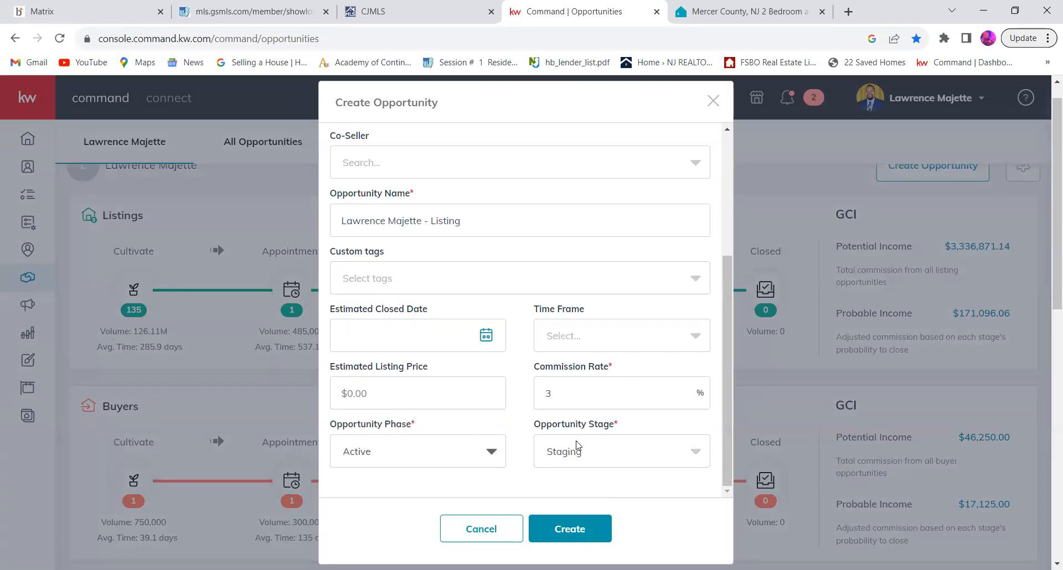
Step: Check the opportunity stage options, keep Staging, and create the listing opportunity
click(610, 465)
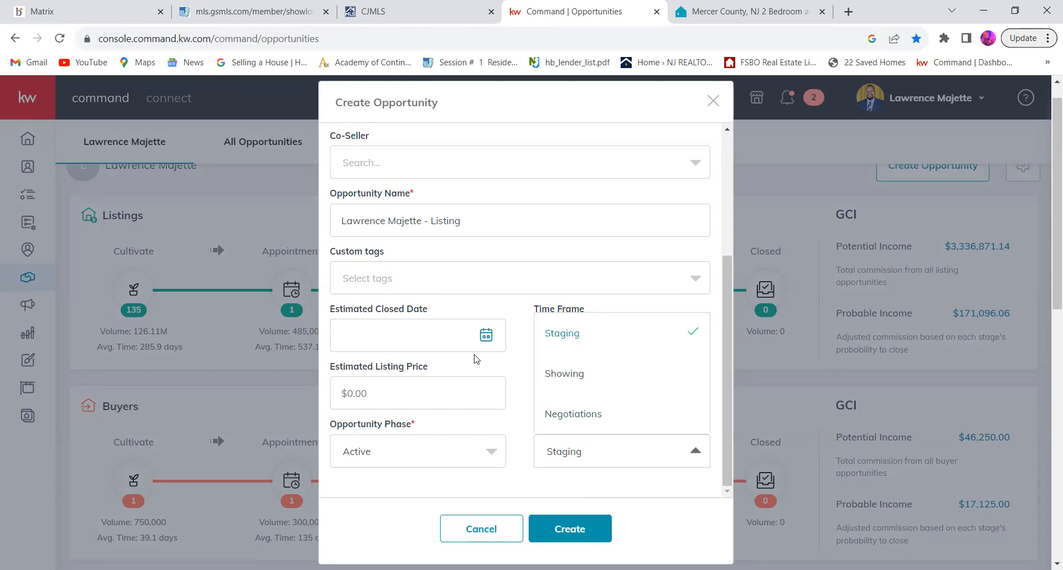
click(524, 480)
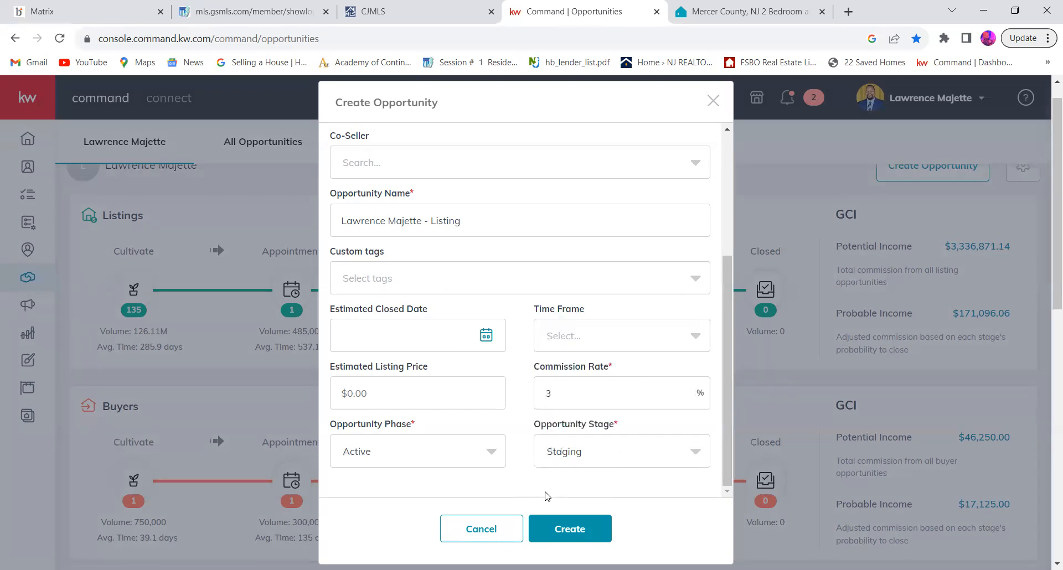
click(552, 530)
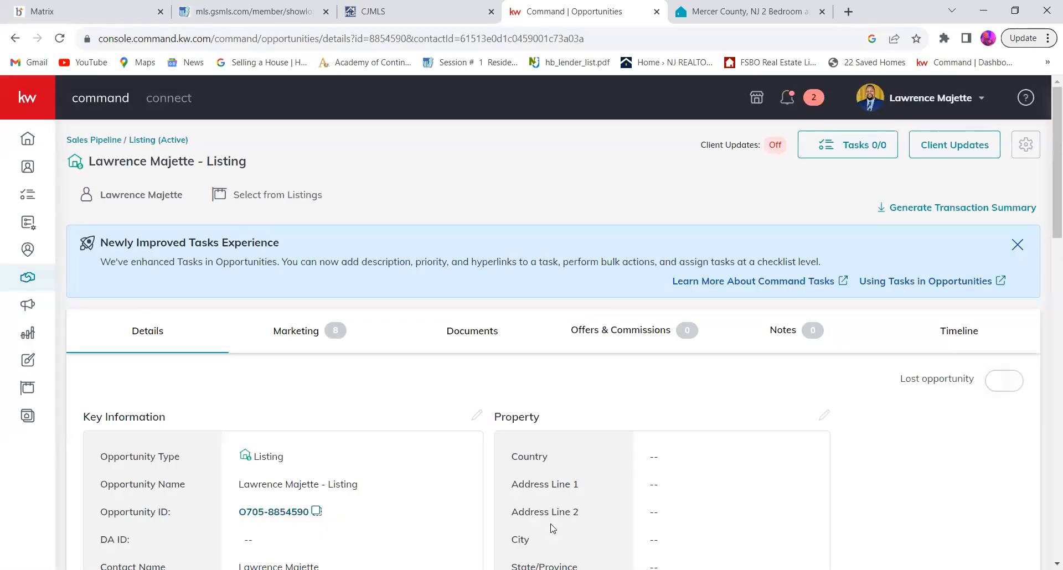
Step: Look over the new opportunity's details and go to the board of Active listings
scroll(553, 529, down, 1)
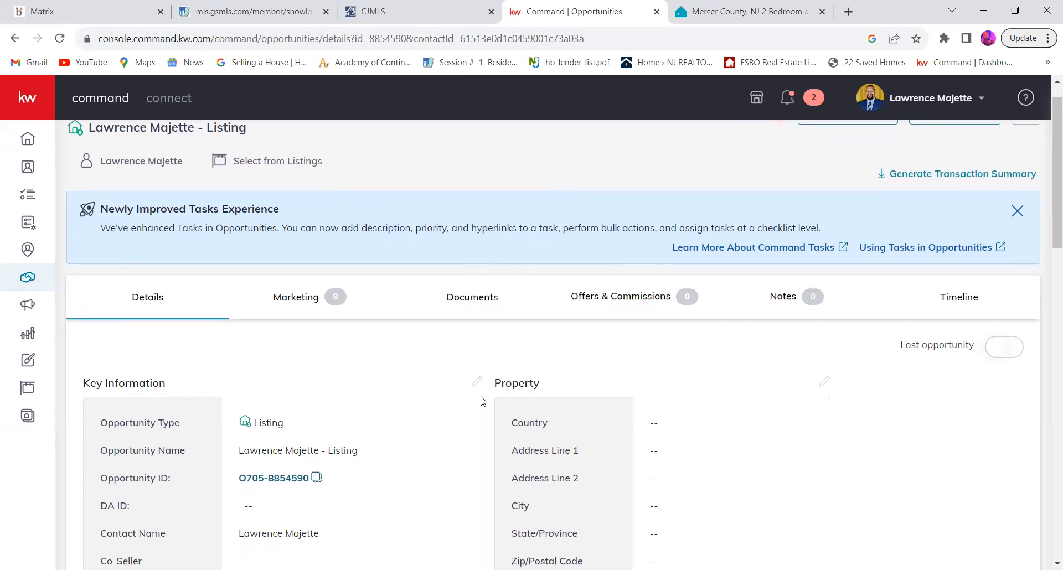
scroll(483, 402, up, 1)
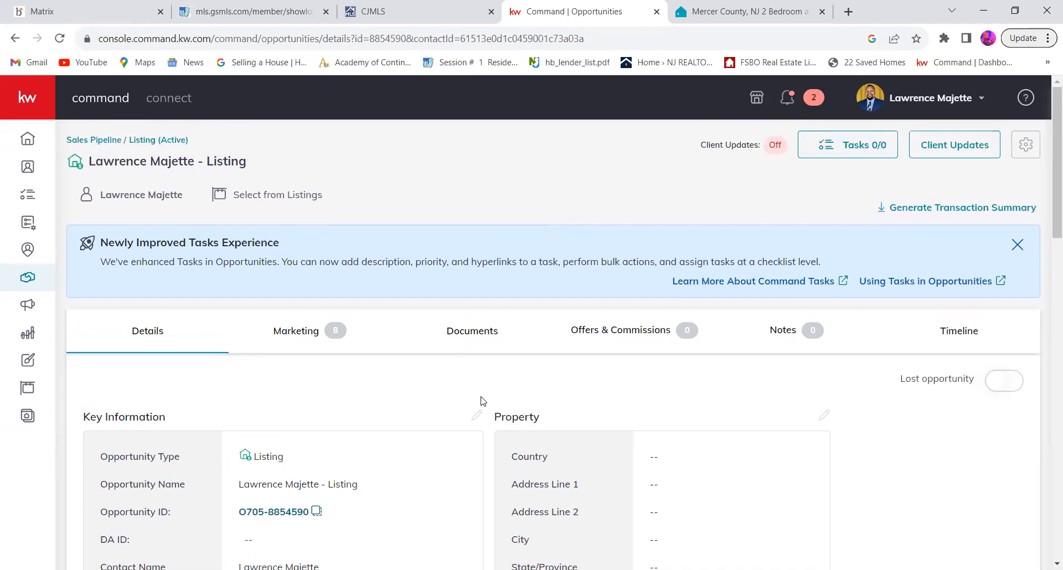
click(131, 140)
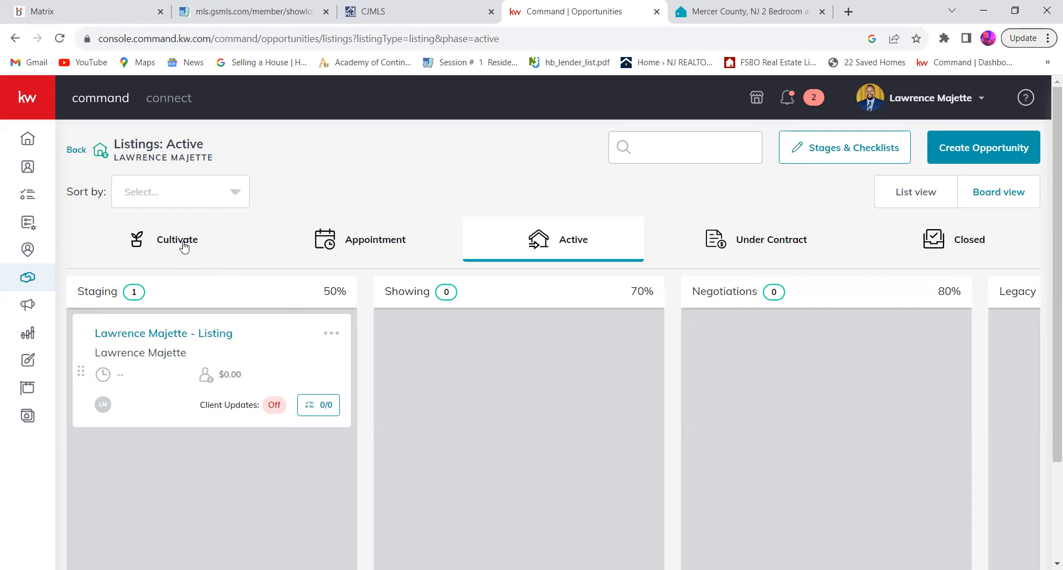
Step: Examine the listing opportunities in the Watch stage of the Cultivate phase
click(364, 242)
click(160, 252)
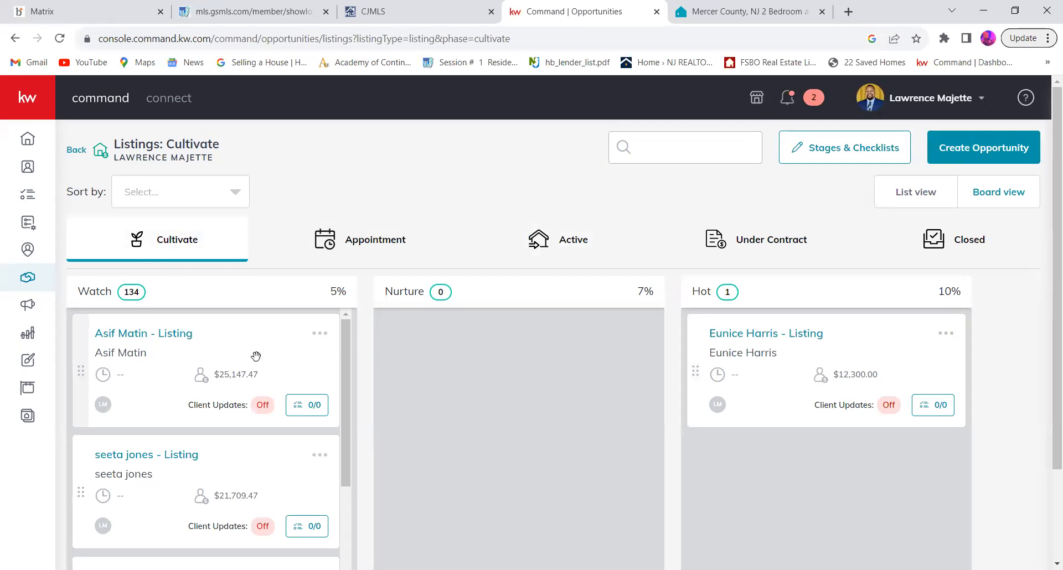
scroll(258, 360, down, 2)
scroll(258, 360, down, 8)
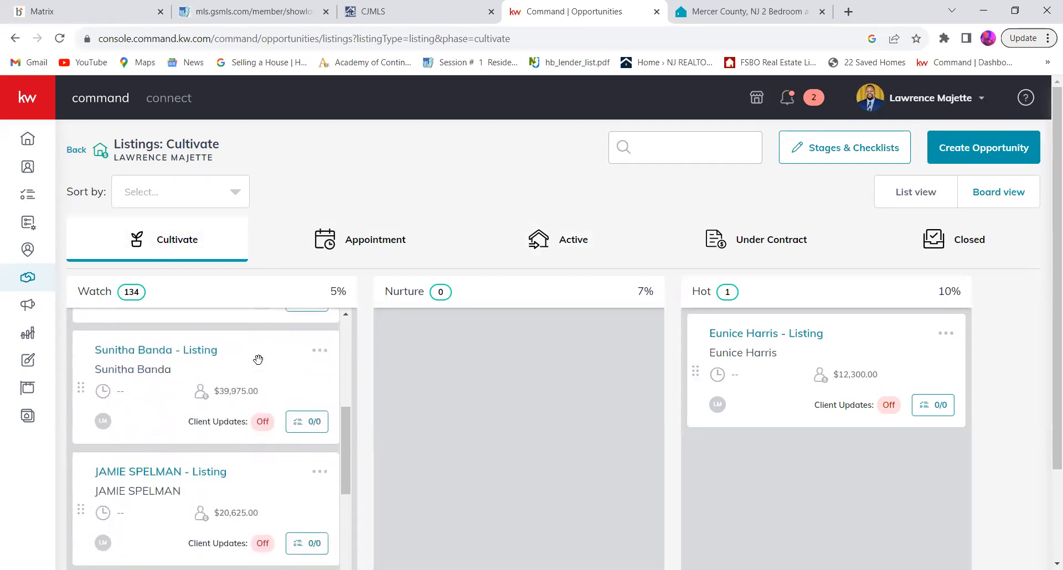
scroll(258, 360, down, 10)
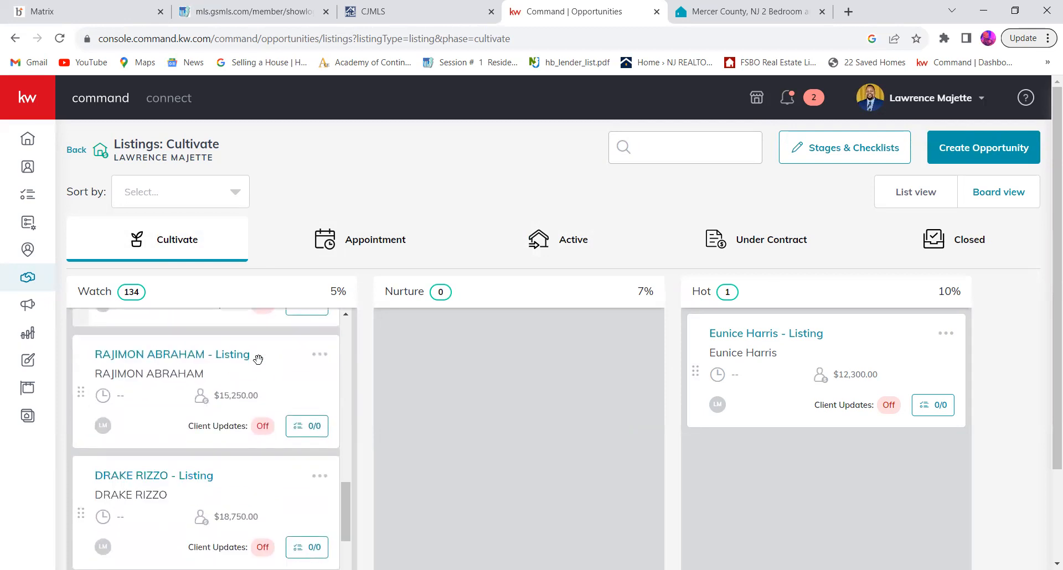
scroll(258, 360, down, 10)
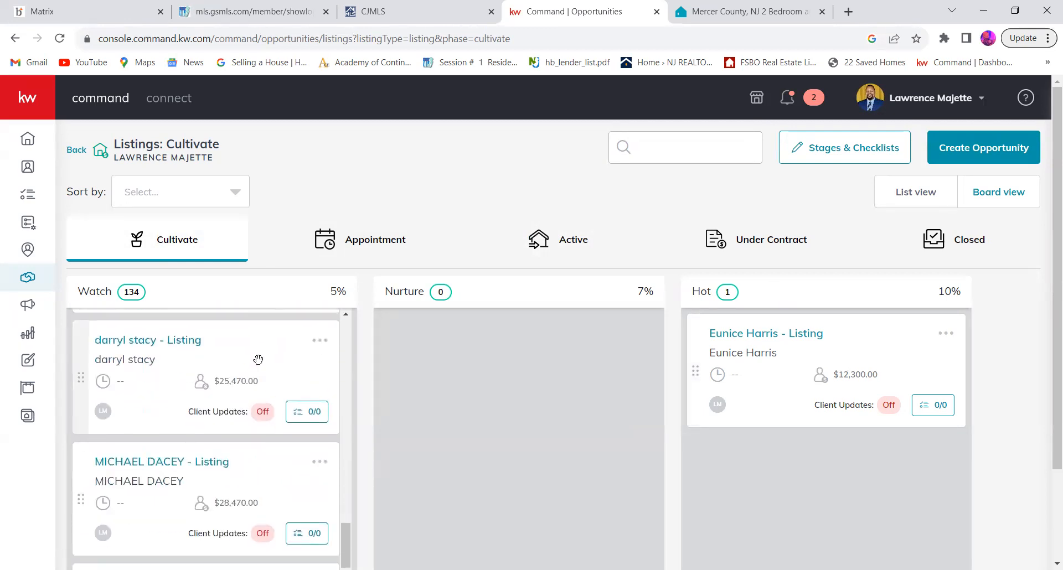
scroll(258, 360, down, 10)
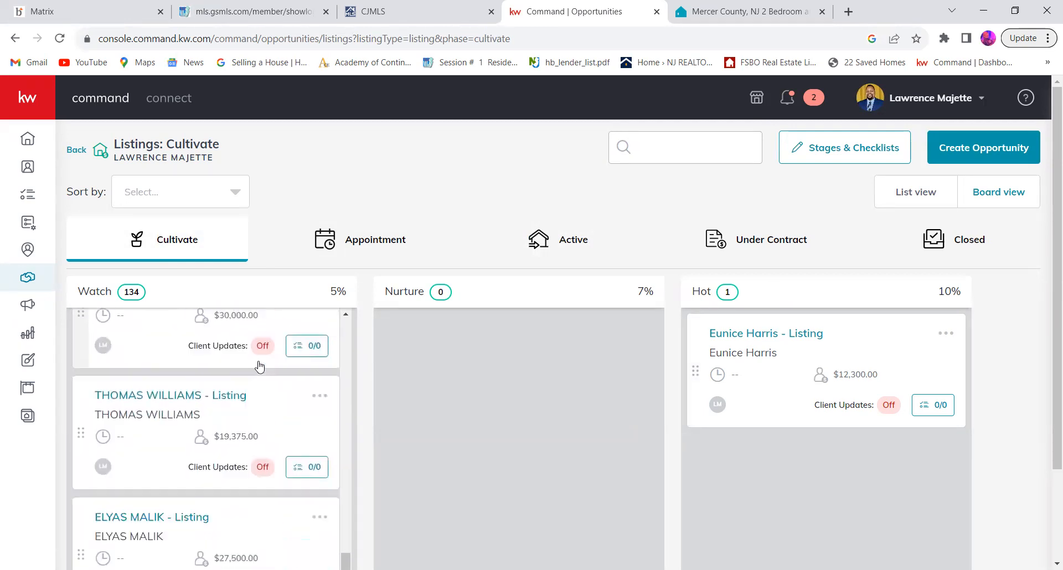
scroll(258, 361, up, 20)
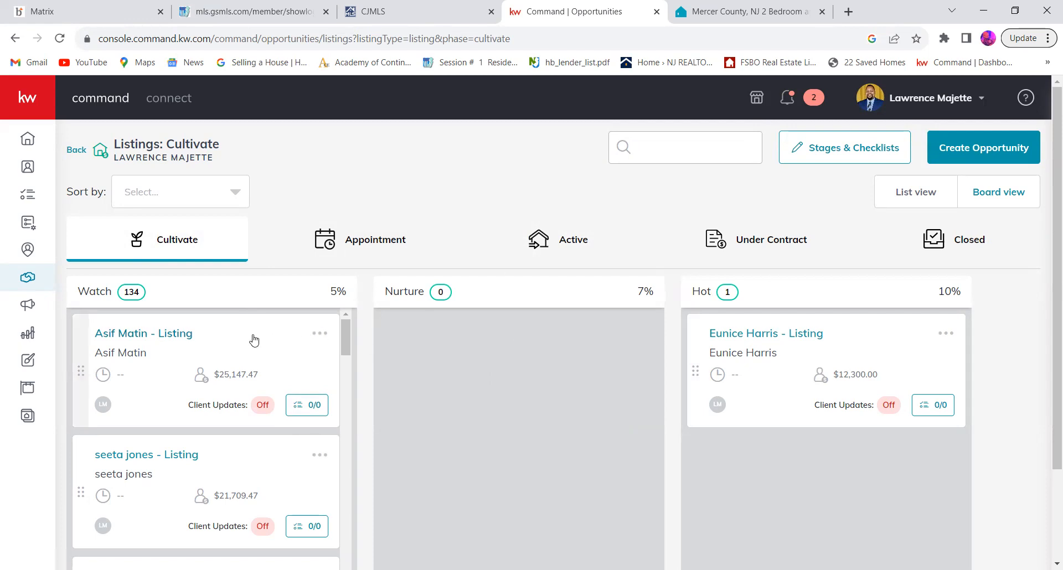
Step: Move the first listing in the Watch stage to Nurture and on to the Appointment phase
drag(292, 347, 527, 331)
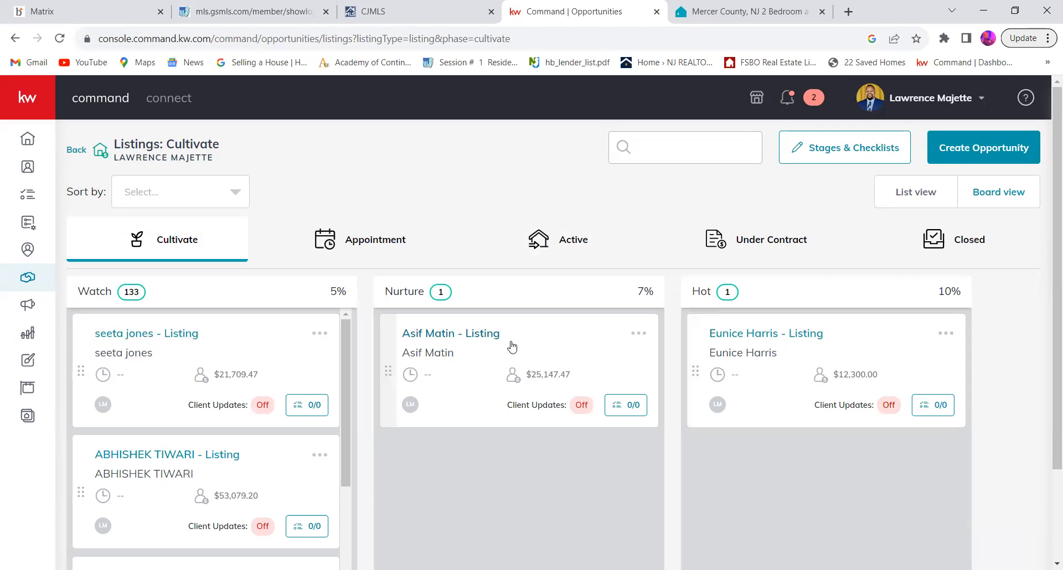
drag(512, 347, 358, 177)
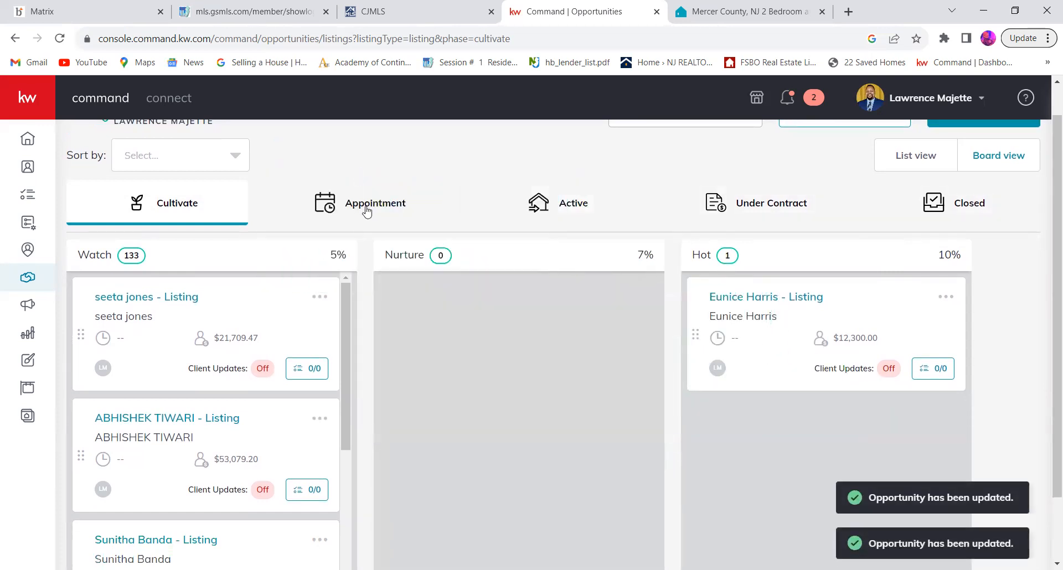
Step: In the Appointment phase, advance the listing in Scheduling to Scheduled and on to Kept
click(365, 210)
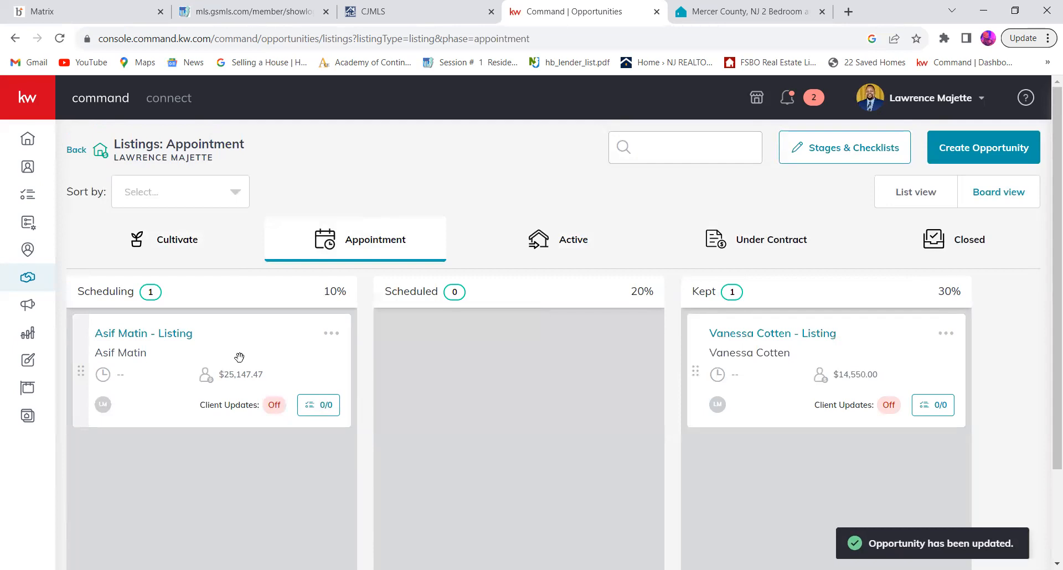
drag(240, 357, 543, 349)
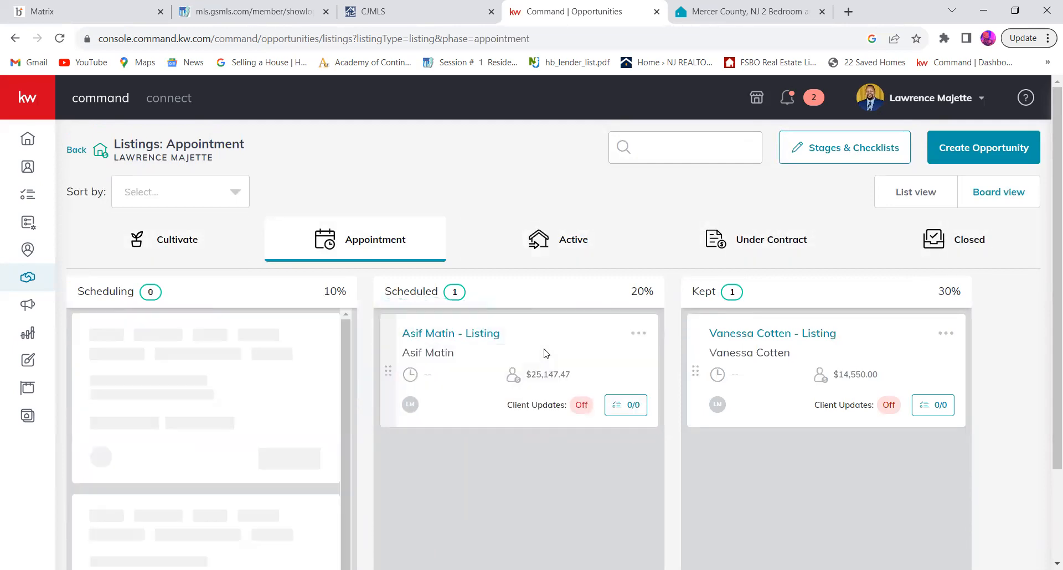
drag(607, 375, 832, 437)
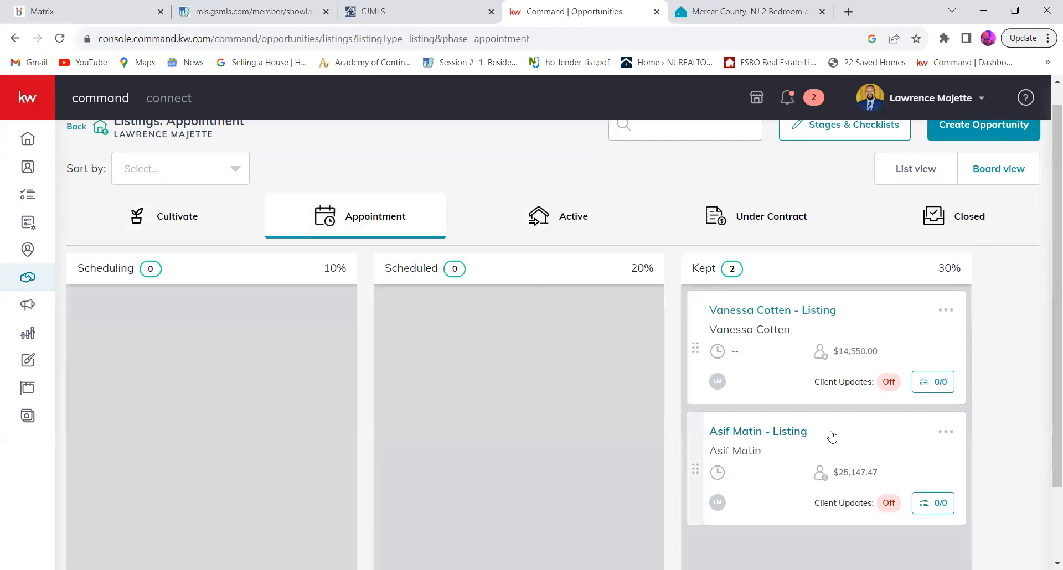
Step: Examine the stages of the Active phase from Staging to Legacy, comparing them with the Appointment phase
click(557, 230)
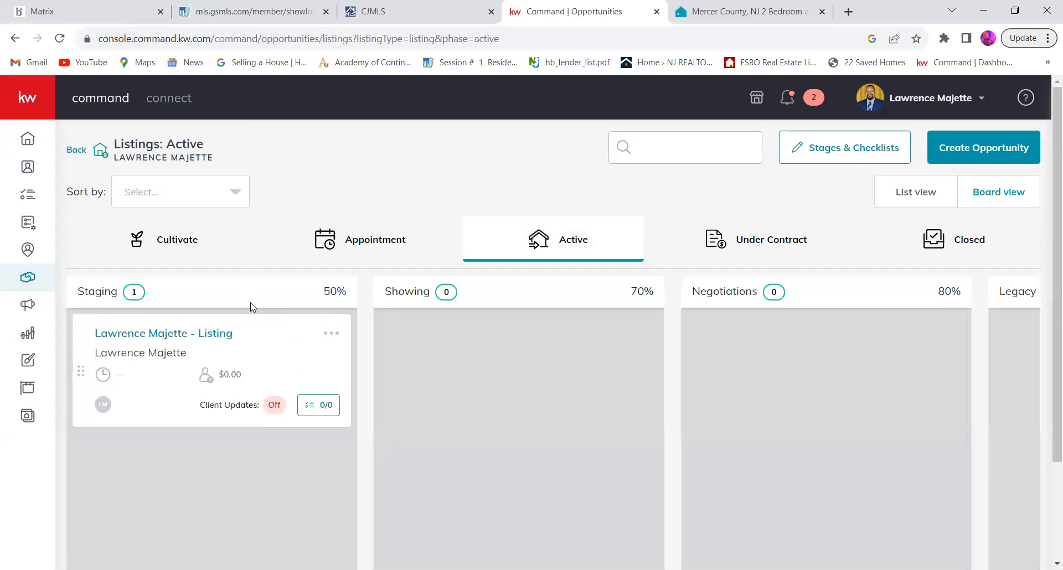
click(361, 244)
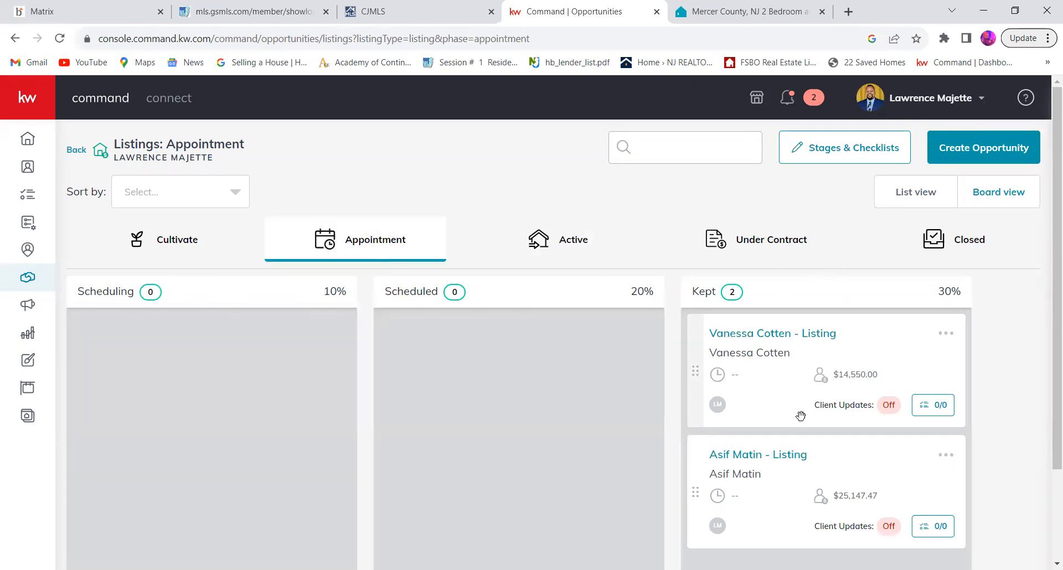
click(570, 247)
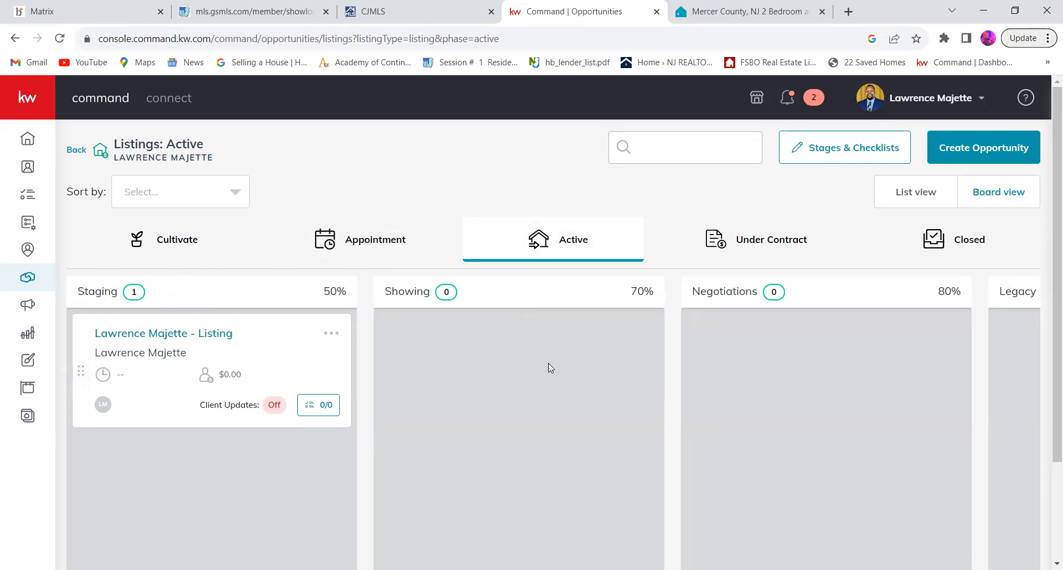
scroll(548, 363, right, 4)
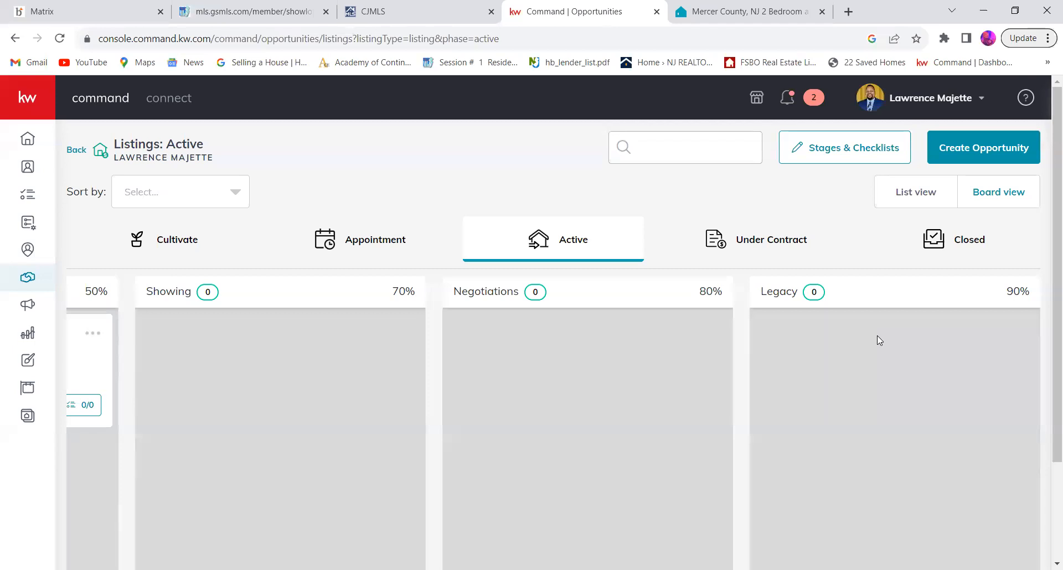
click(783, 238)
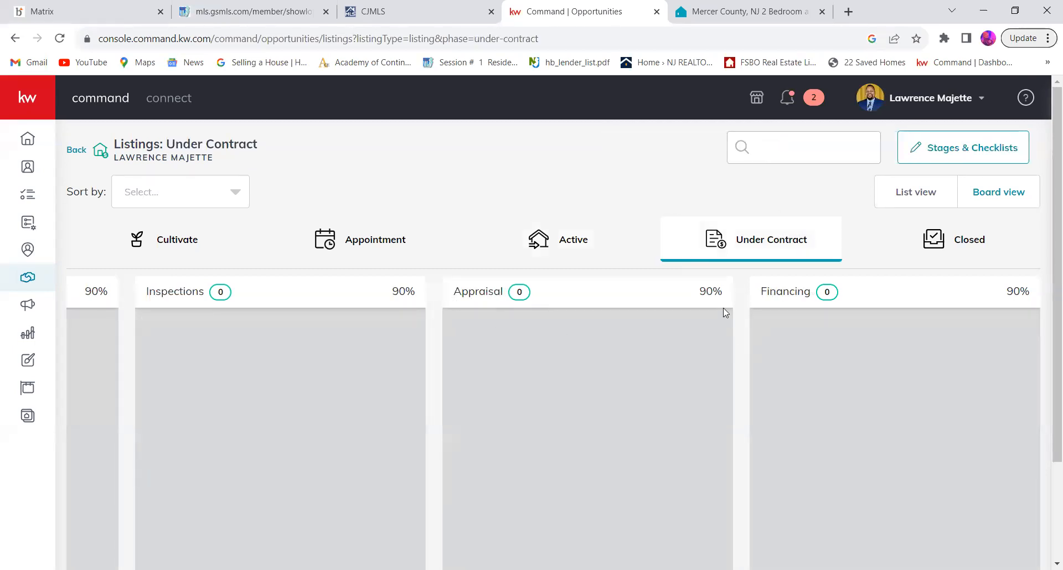
click(553, 242)
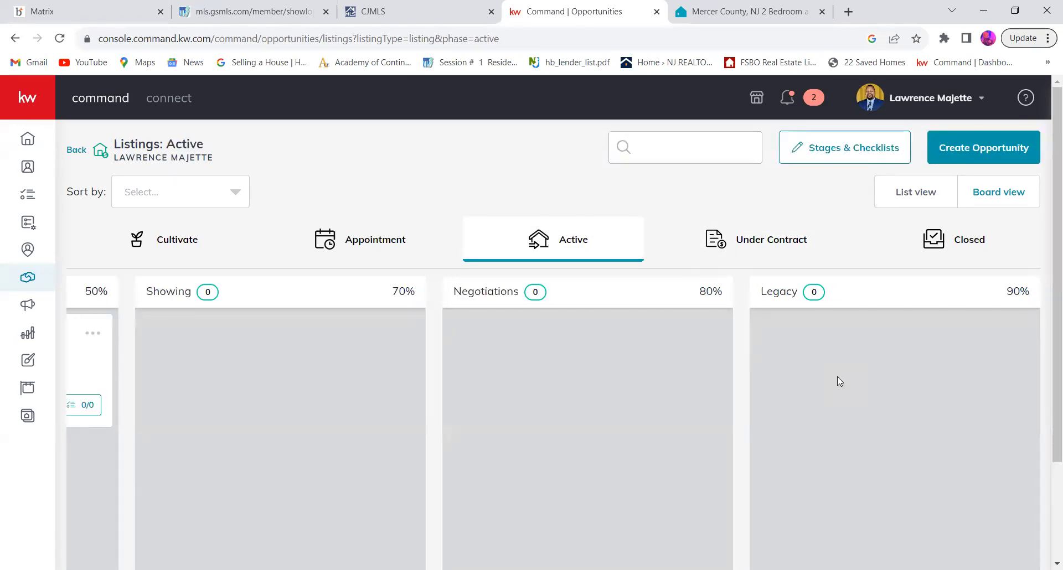
Step: Examine the stages of the Under Contract phase from Escrow through Clear to Close
click(759, 250)
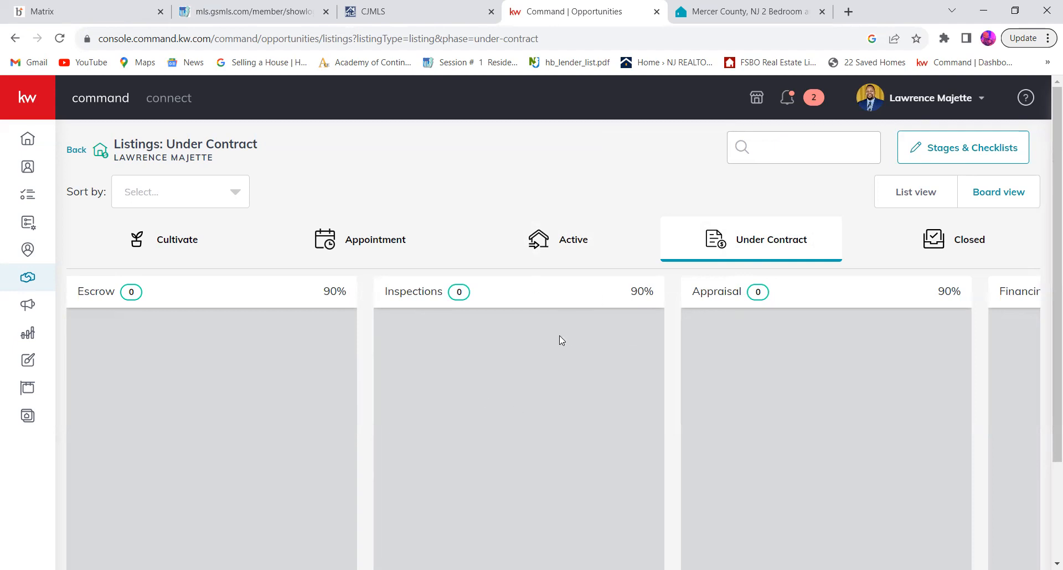
scroll(559, 335, right, 4)
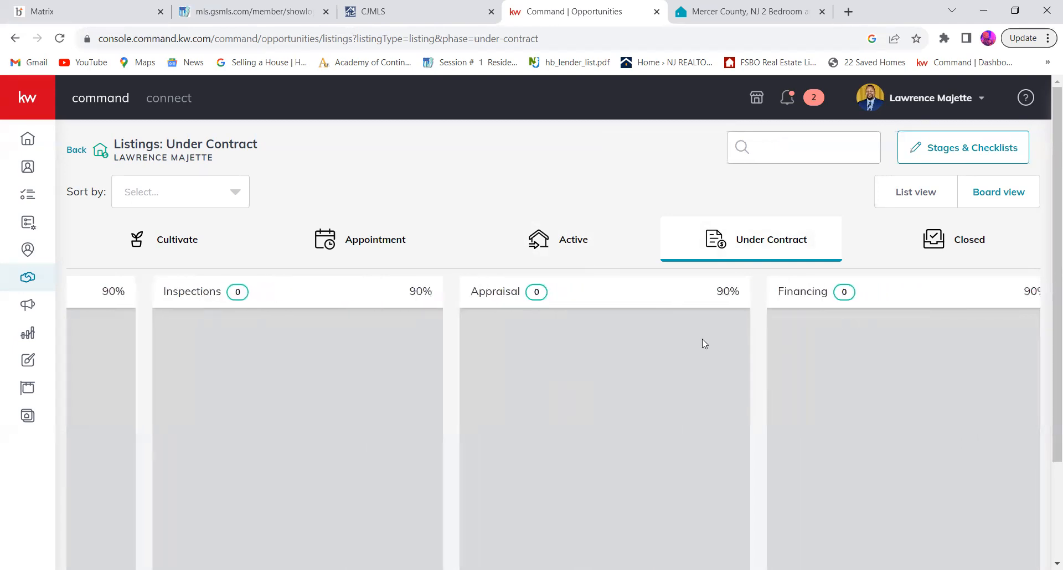
scroll(702, 339, right, 4)
scroll(747, 326, right, 2)
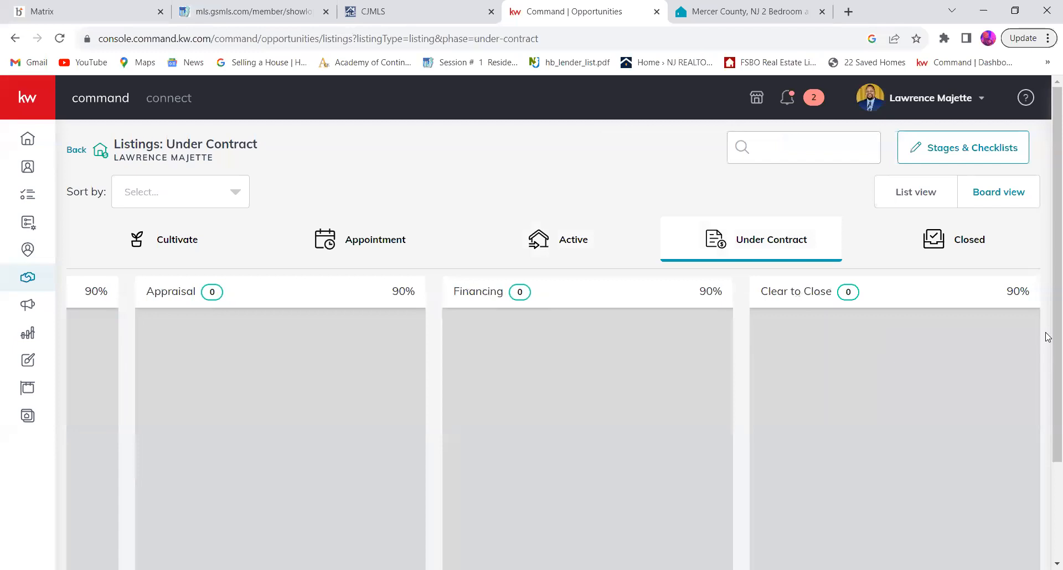
Step: Move the listing in the Active phase's Staging stage to Under Contract and place it in the Appraisal stage
click(574, 256)
scroll(387, 391, left, 4)
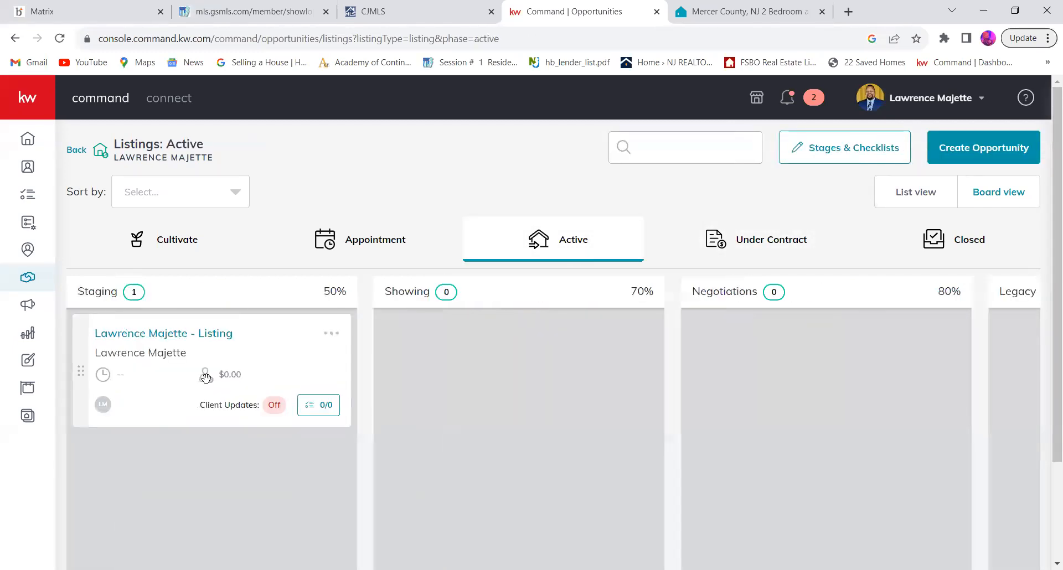
drag(230, 348, 780, 254)
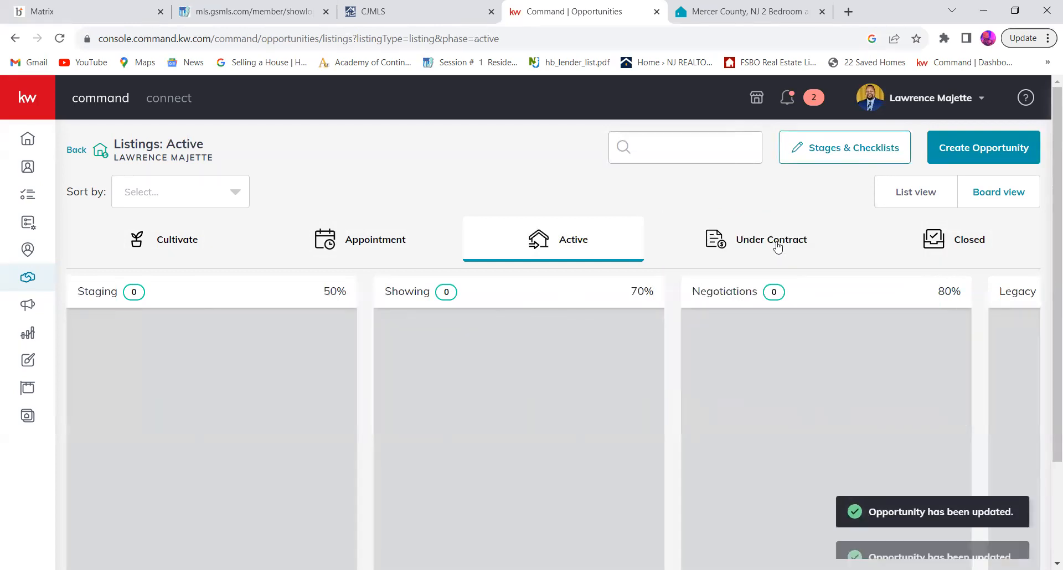
click(780, 255)
drag(257, 357, 760, 364)
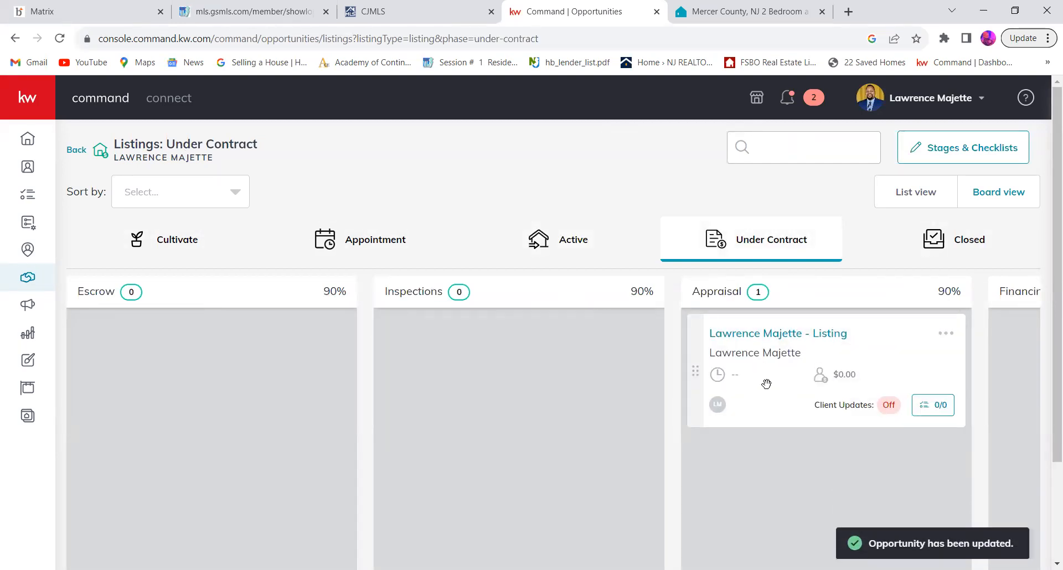
Step: Open the listing in Appraisal and review its key information, dates, transaction parties, seller worksheet and financial details
click(775, 343)
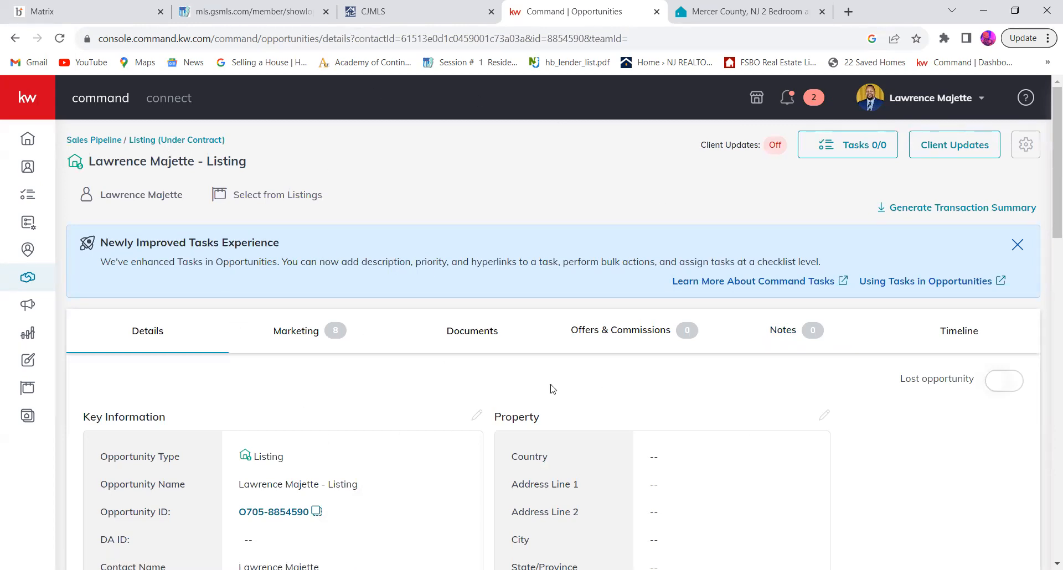
scroll(551, 389, down, 5)
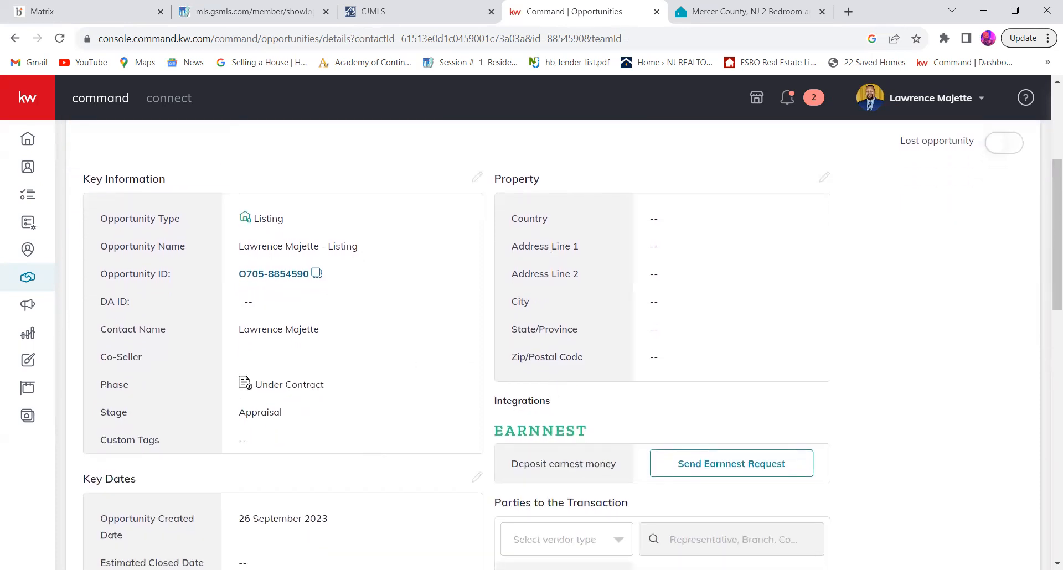
scroll(429, 359, down, 4)
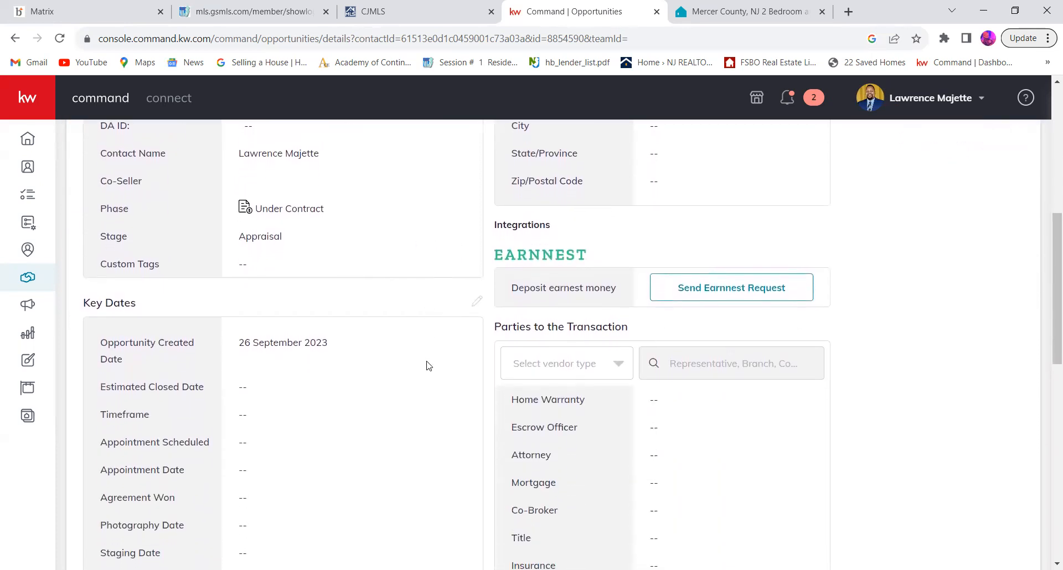
scroll(429, 365, down, 8)
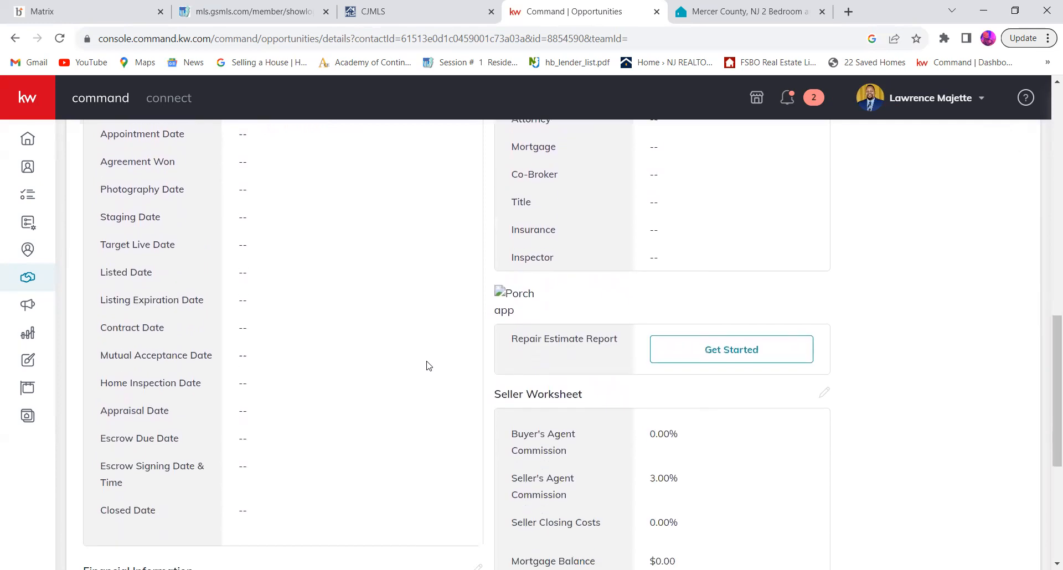
scroll(428, 366, down, 6)
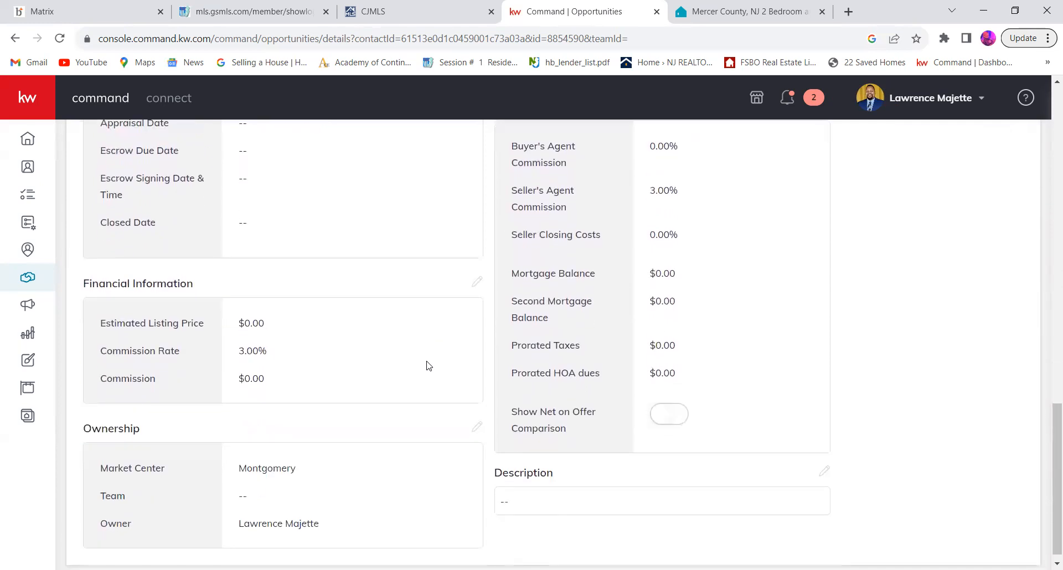
scroll(429, 365, up, 18)
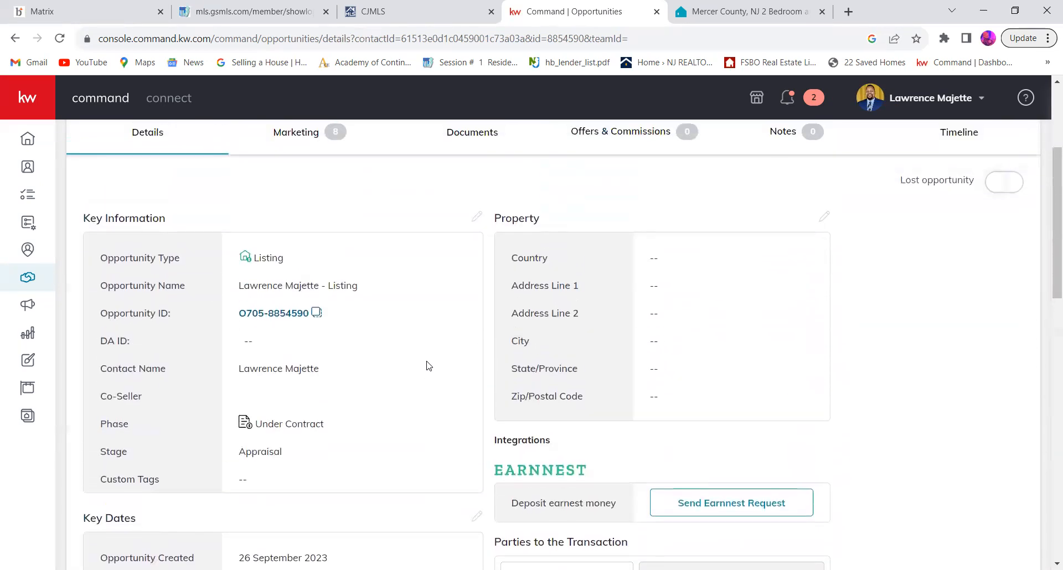
scroll(429, 366, up, 2)
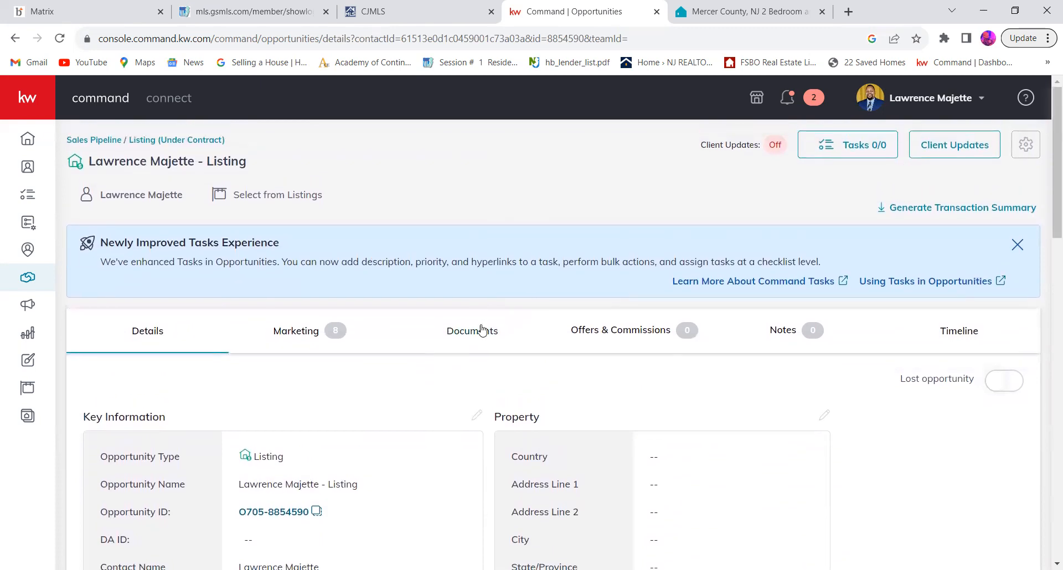
Step: Examine the listing's residential document checklist for the Listed stage, including required, optional and conditional documents
click(484, 335)
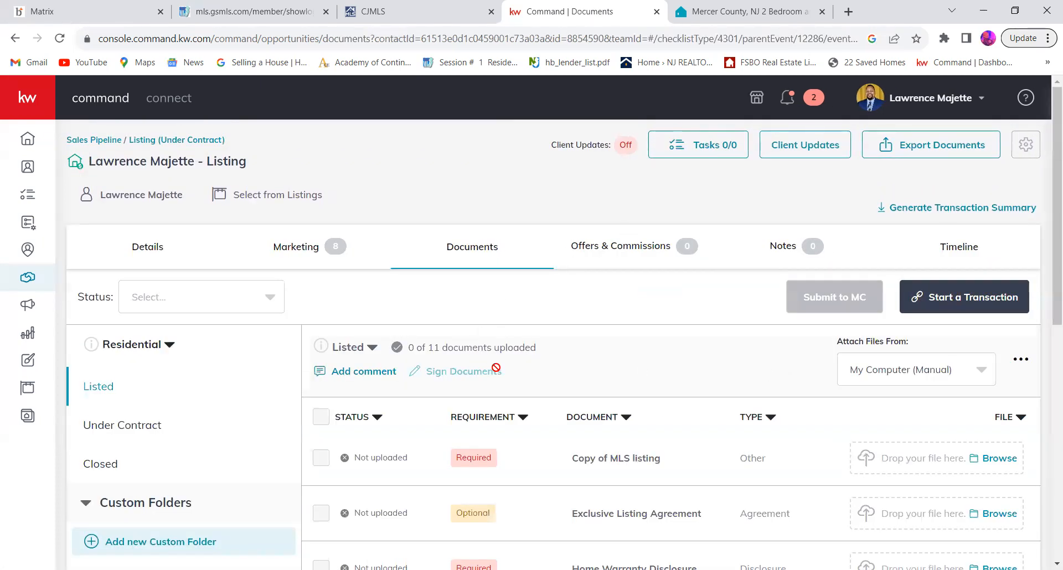
scroll(496, 368, down, 3)
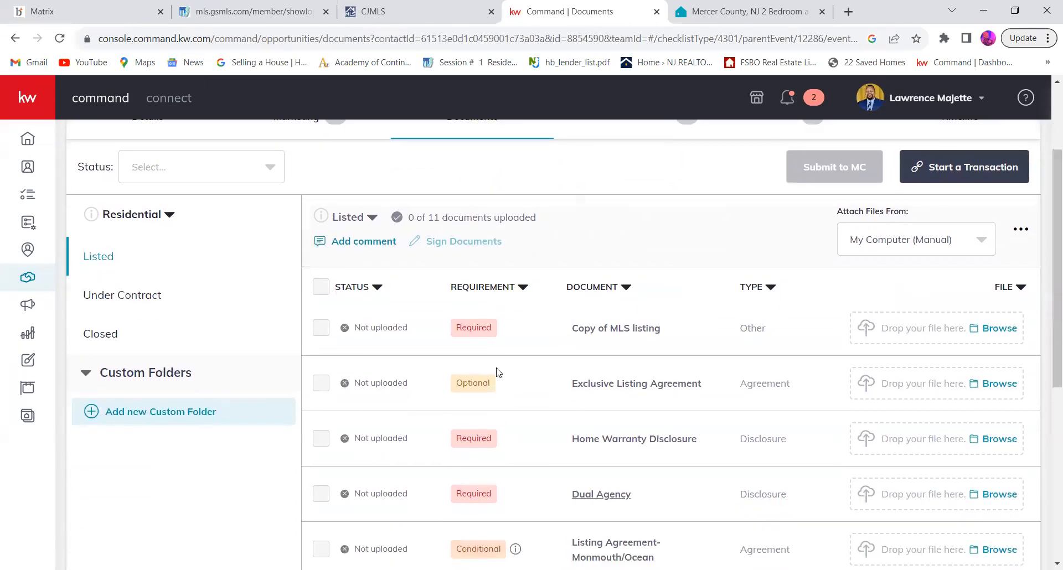
scroll(496, 370, down, 2)
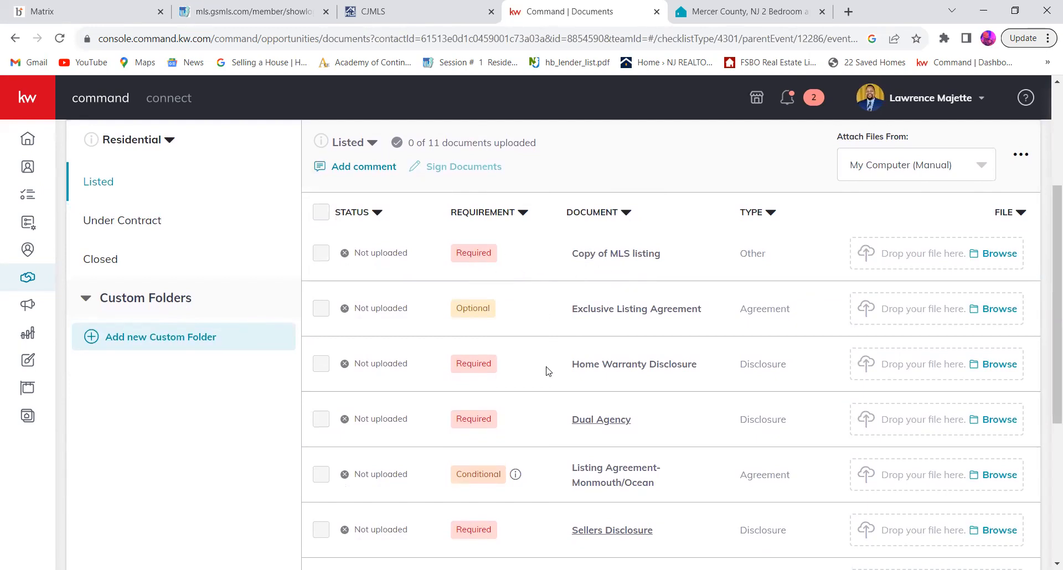
scroll(546, 389, down, 3)
scroll(547, 389, down, 2)
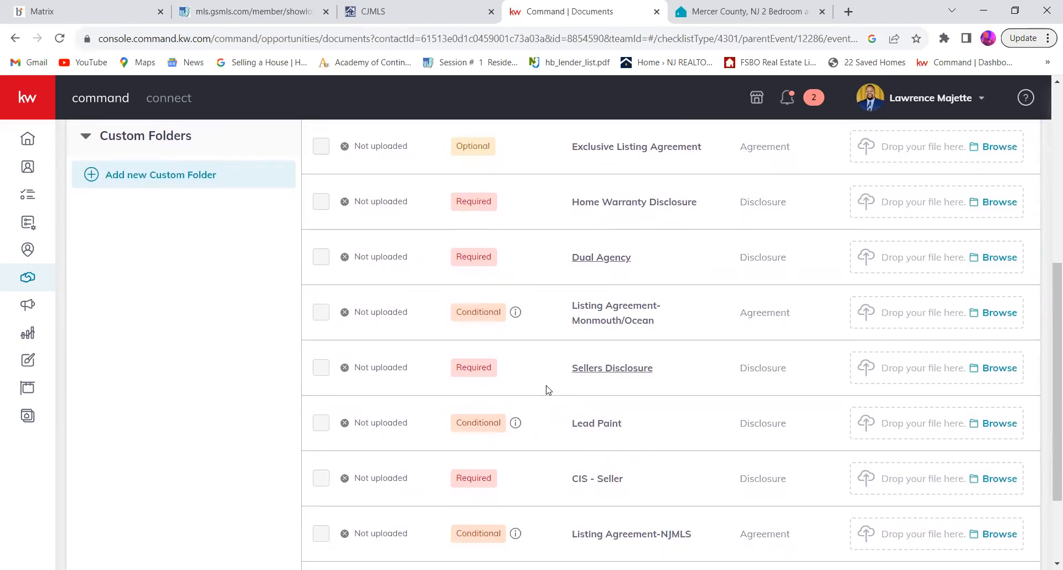
scroll(547, 390, down, 2)
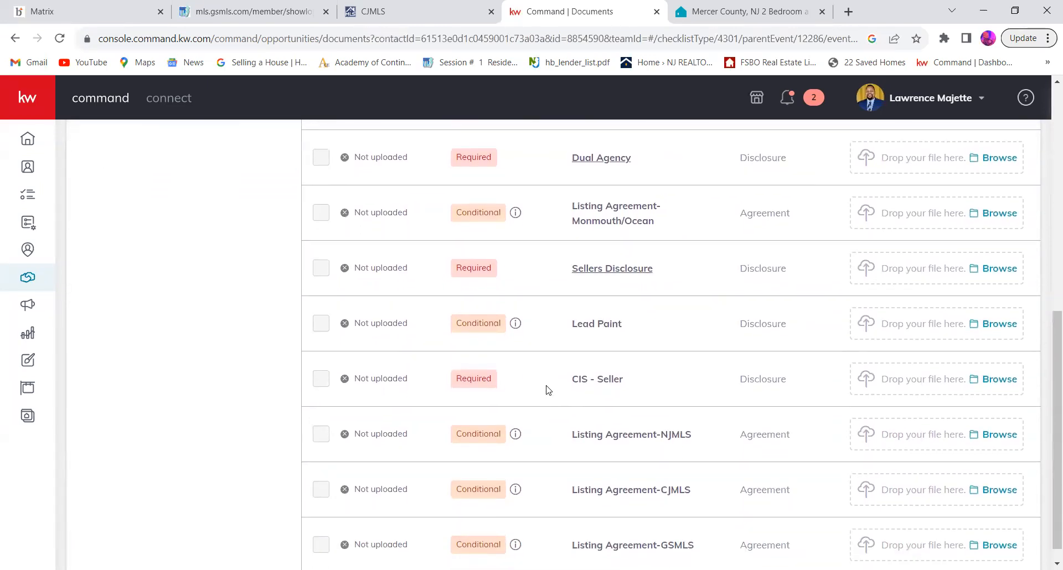
scroll(546, 390, down, 1)
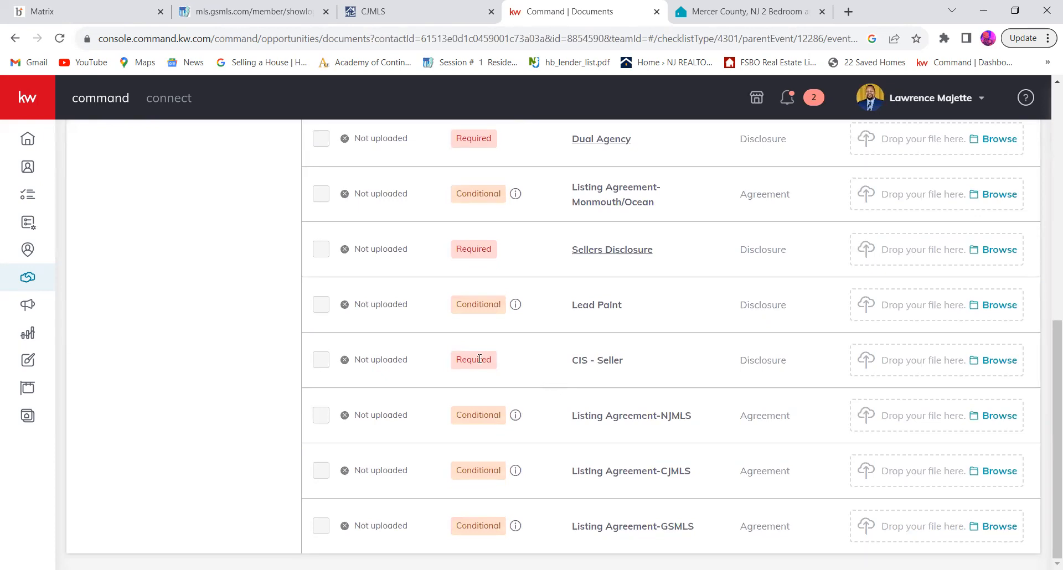
scroll(530, 368, up, 2)
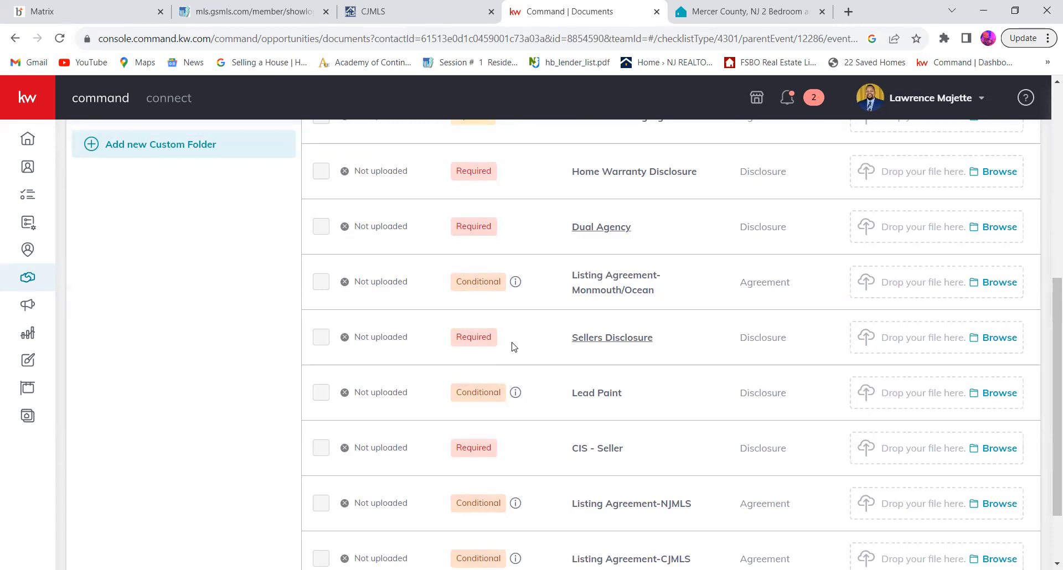
scroll(515, 347, up, 2)
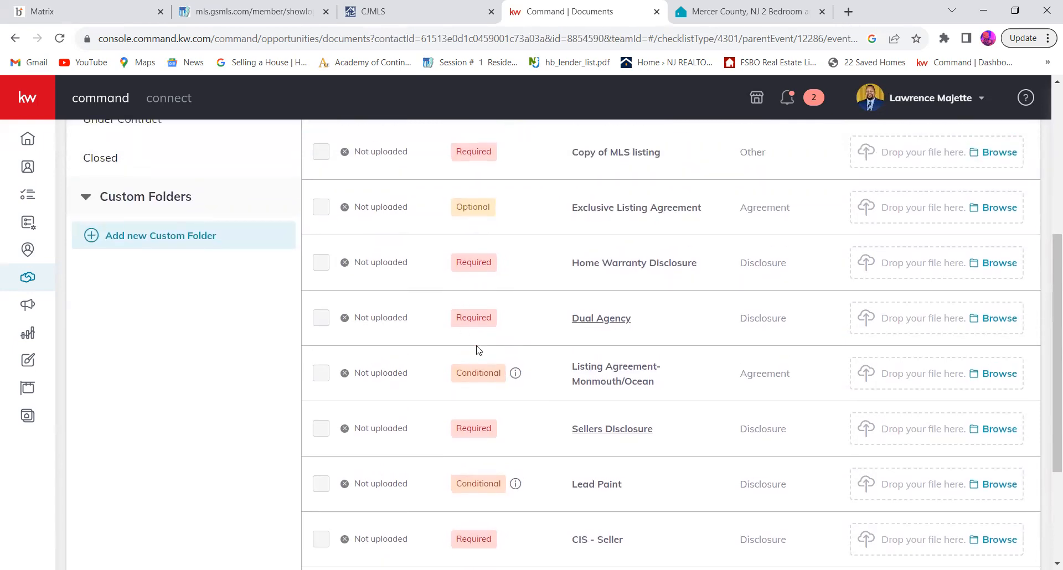
scroll(530, 323, up, 2)
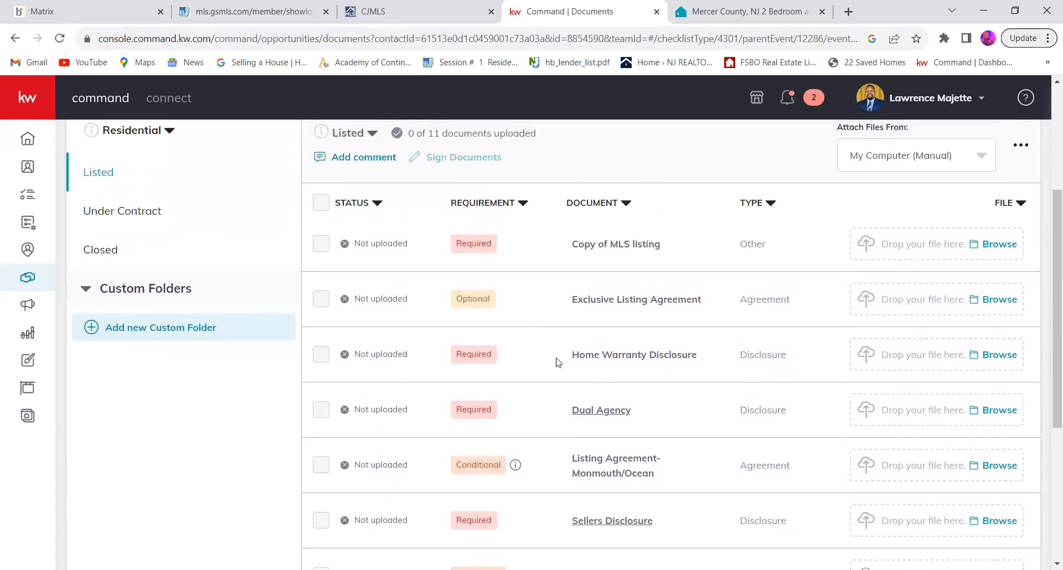
scroll(541, 363, up, 2)
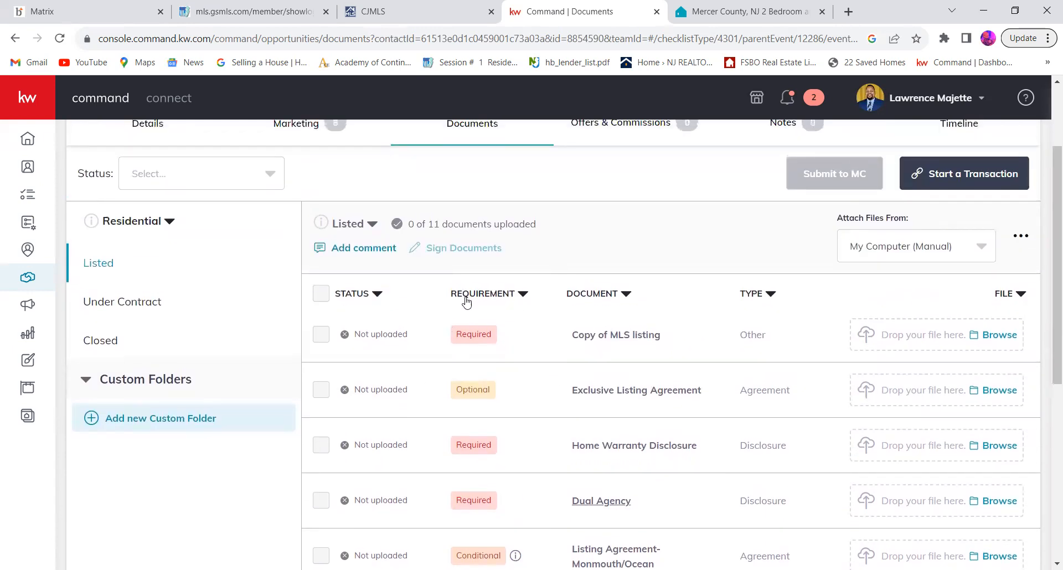
scroll(527, 389, down, 8)
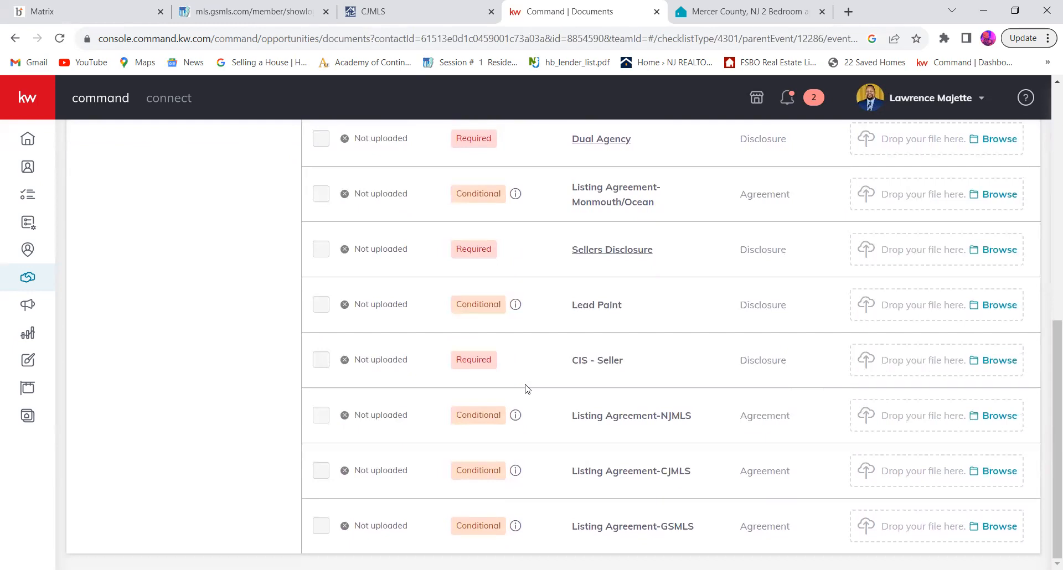
scroll(524, 389, up, 10)
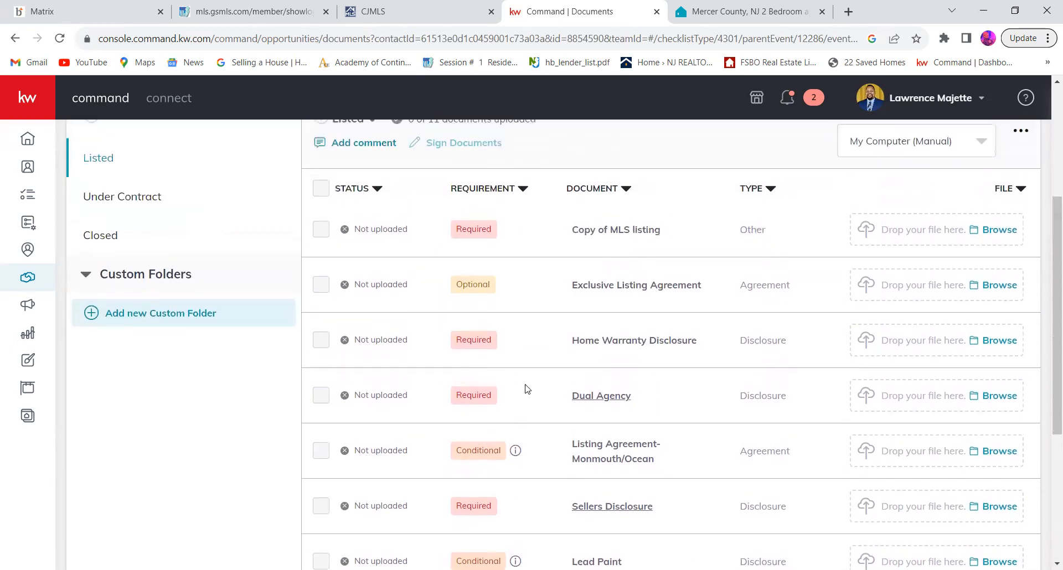
scroll(525, 389, up, 1)
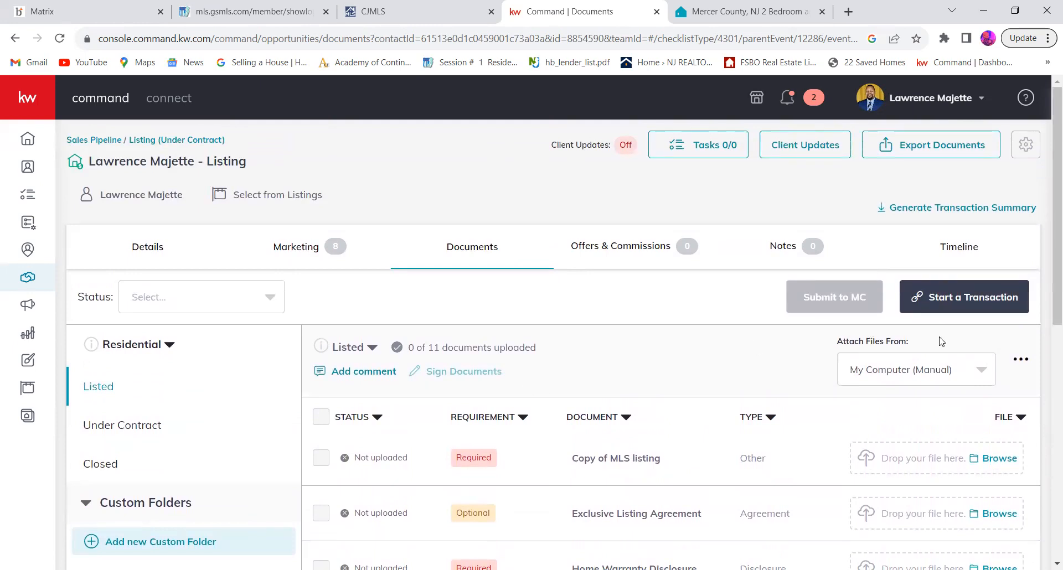
Step: Start a transaction for the listing and log in to DocuSign with the prefilled credentials to open its room's documents
click(958, 305)
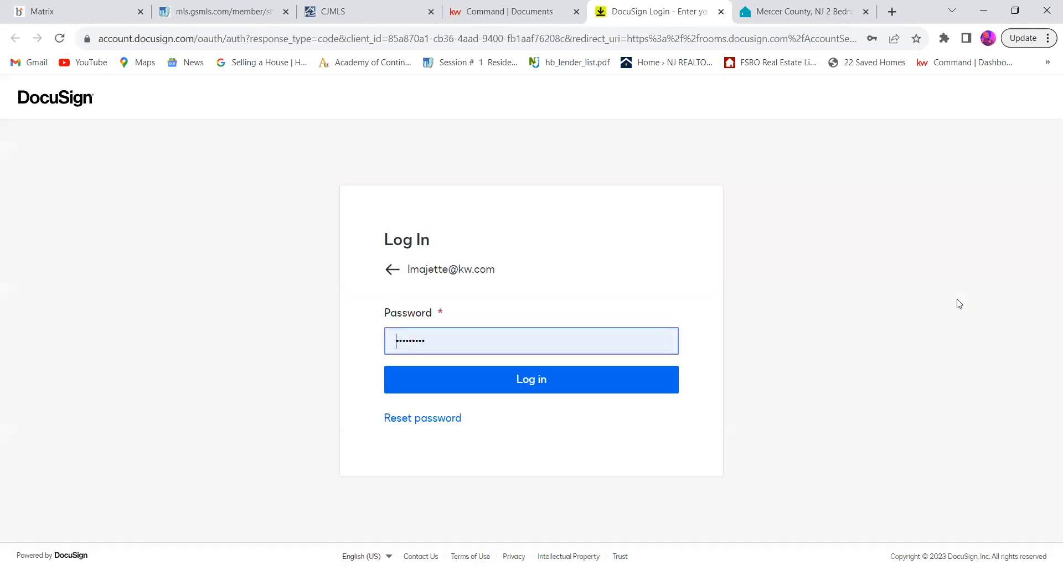
click(642, 390)
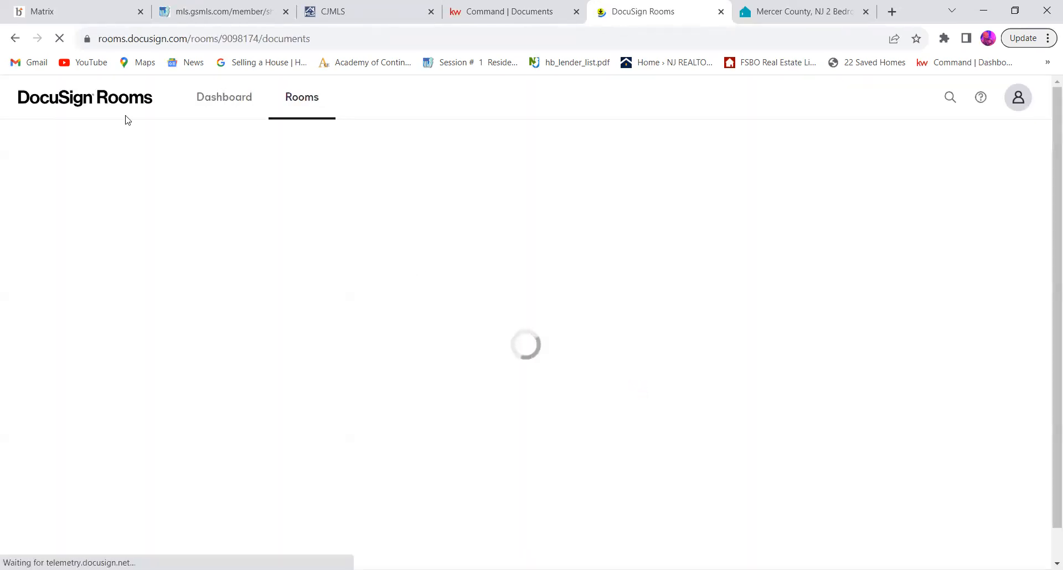
click(19, 39)
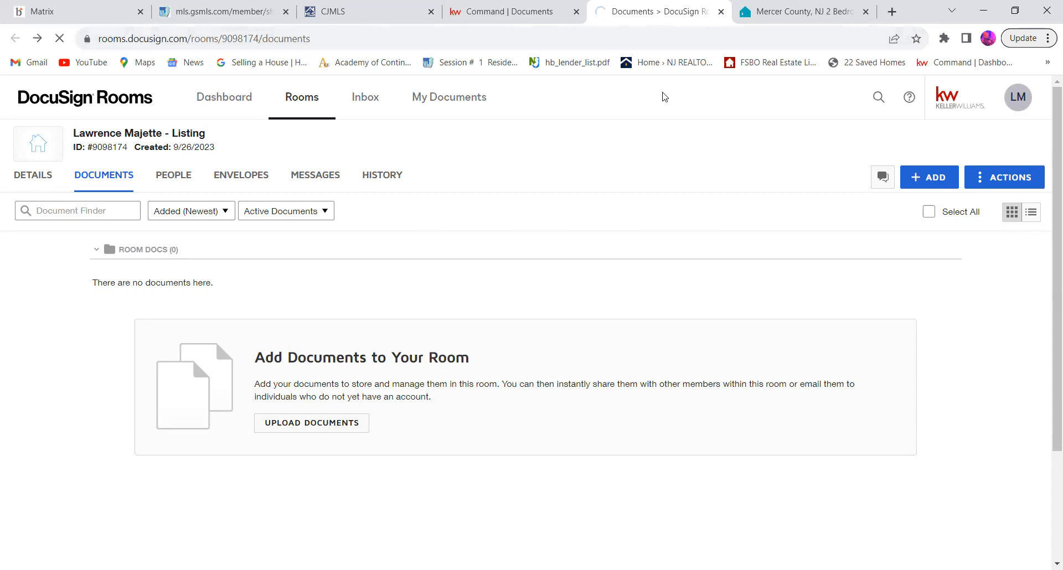
Step: Switch back to Command and open the listing in the Under Contract phase's Appraisal stage from the opportunities pipeline
click(510, 11)
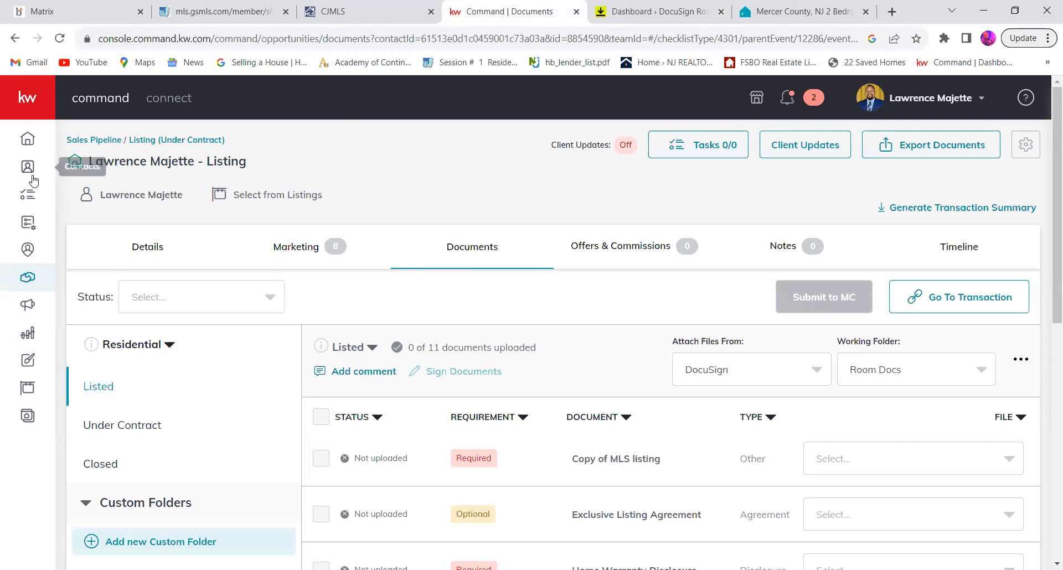
click(43, 279)
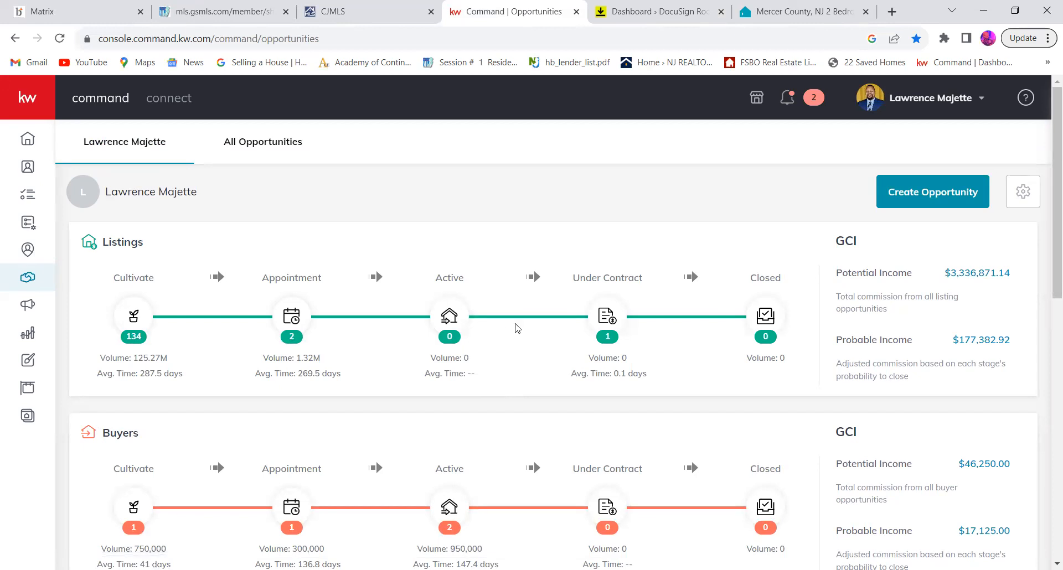
click(598, 324)
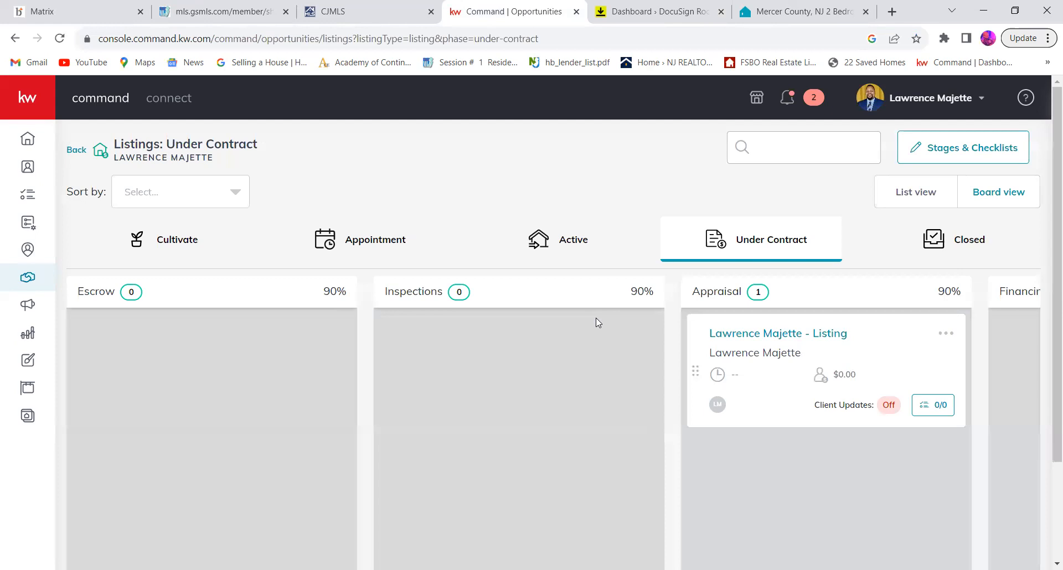
click(735, 334)
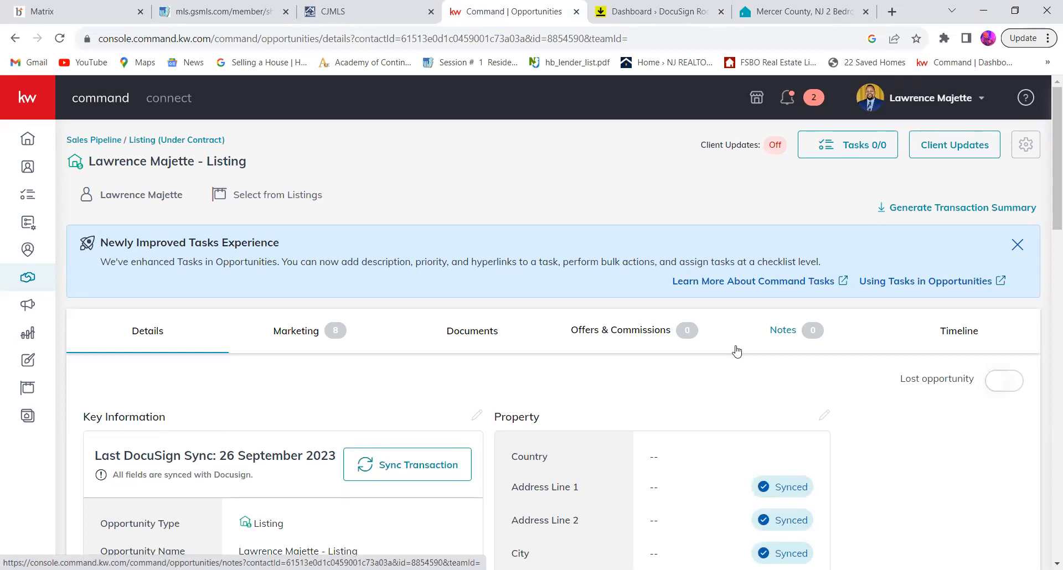
Step: Open the first contact in the contacts list and review its profile, neighborhood, additional contact information and opportunities
click(27, 174)
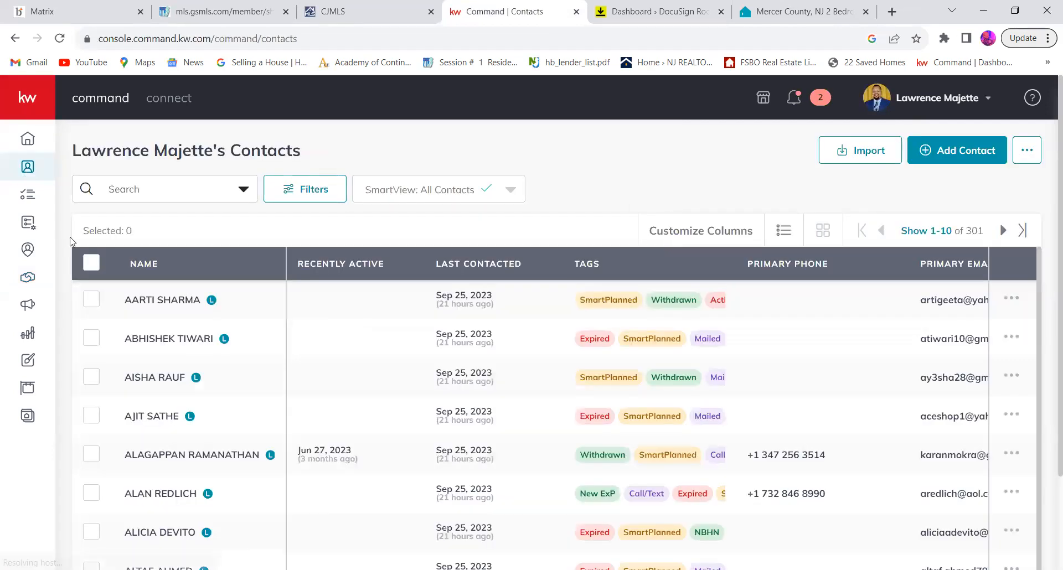
click(163, 302)
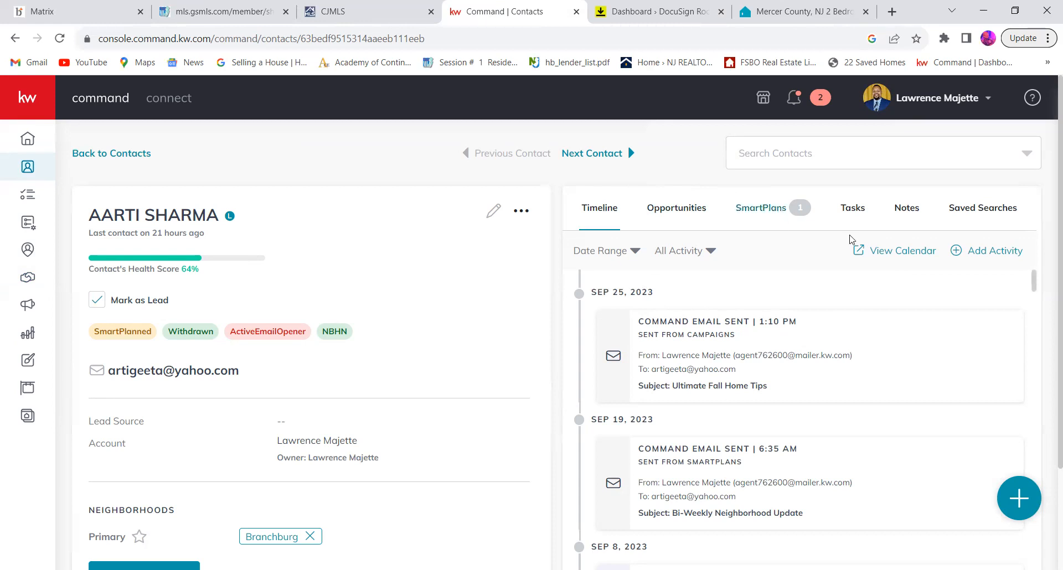
scroll(529, 355, down, 2)
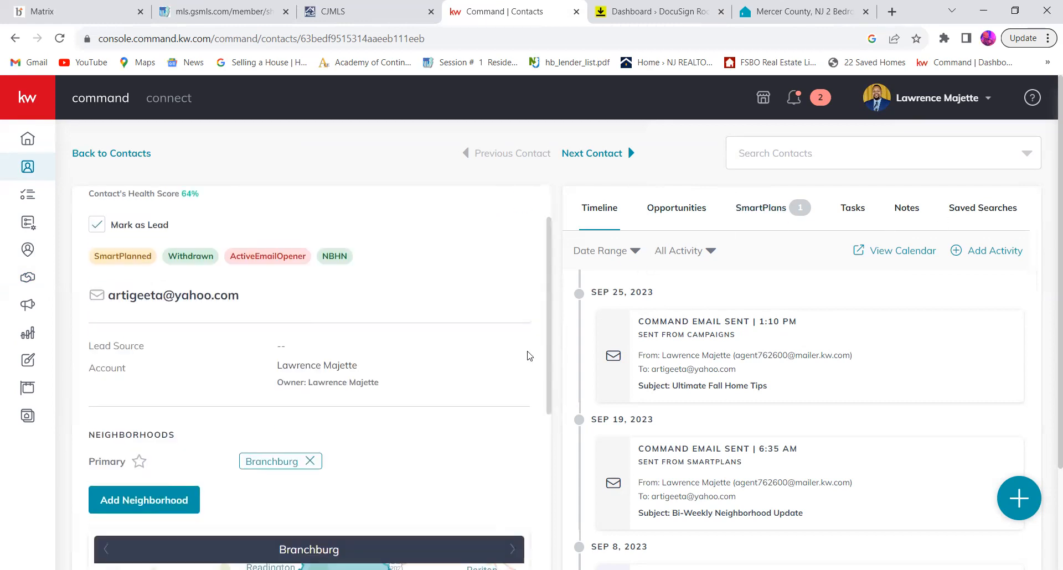
scroll(529, 356, down, 10)
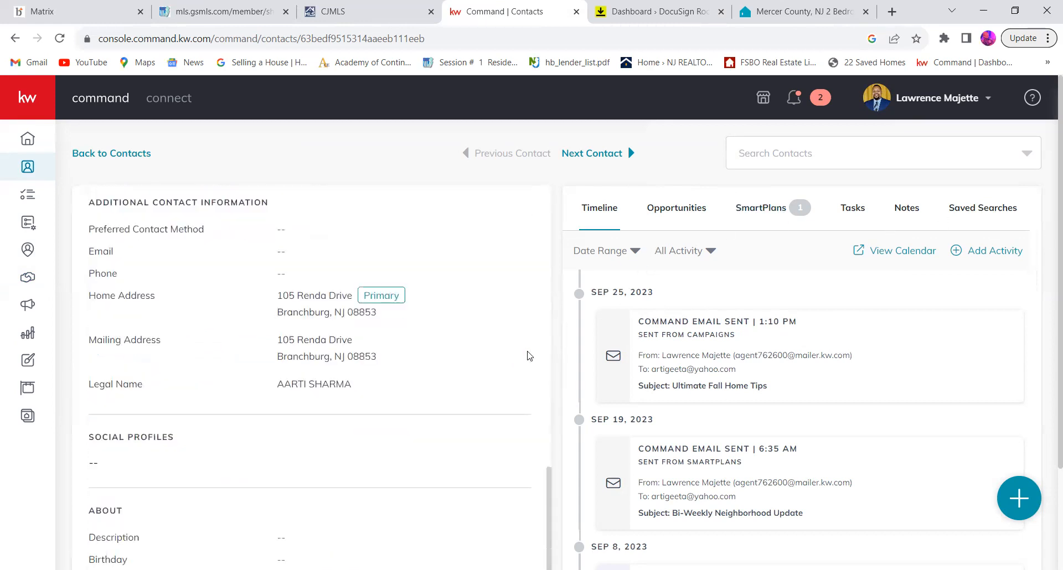
scroll(529, 355, down, 2)
scroll(529, 356, up, 8)
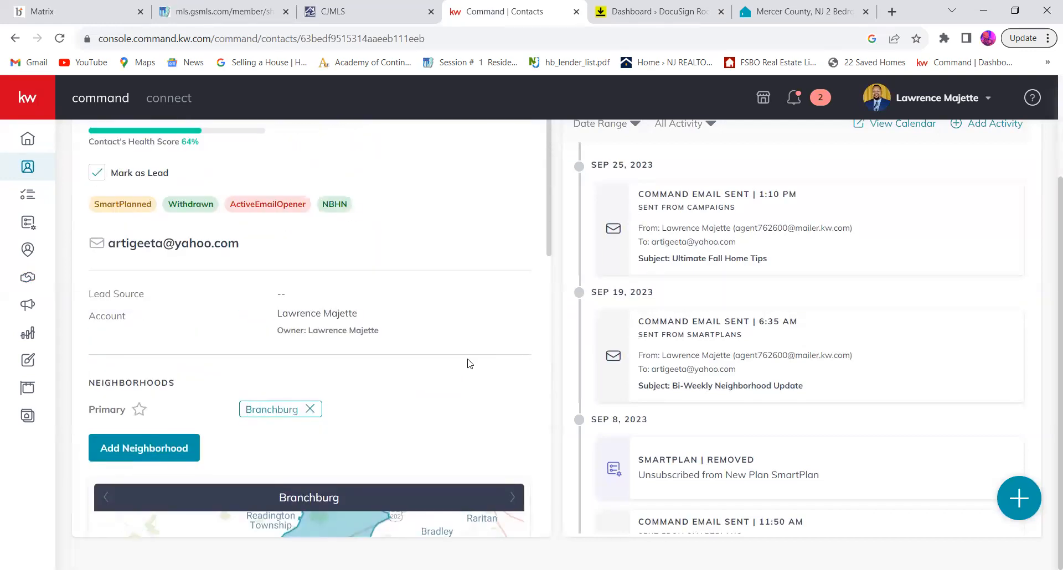
scroll(470, 363, up, 2)
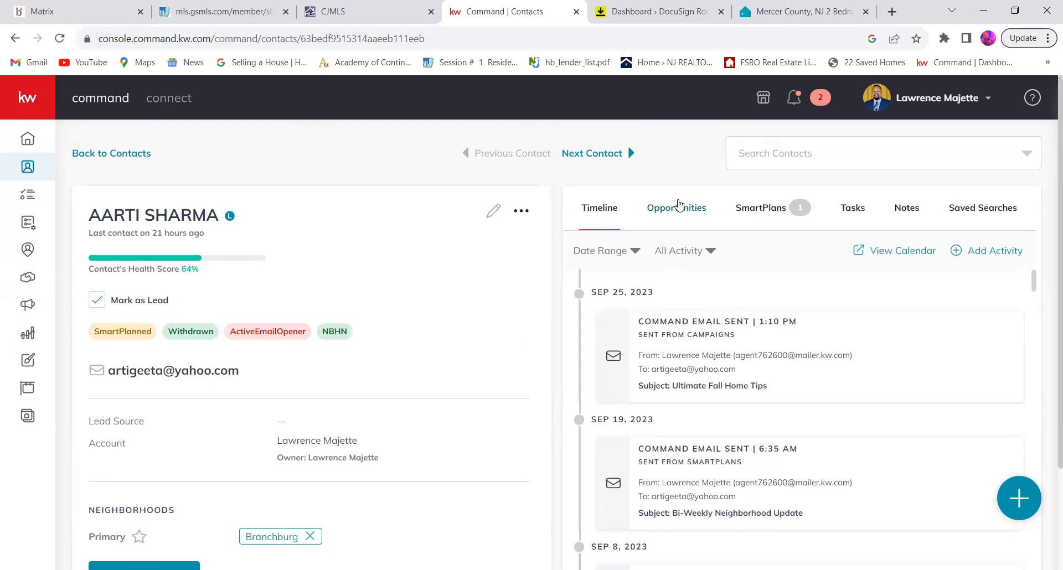
click(679, 206)
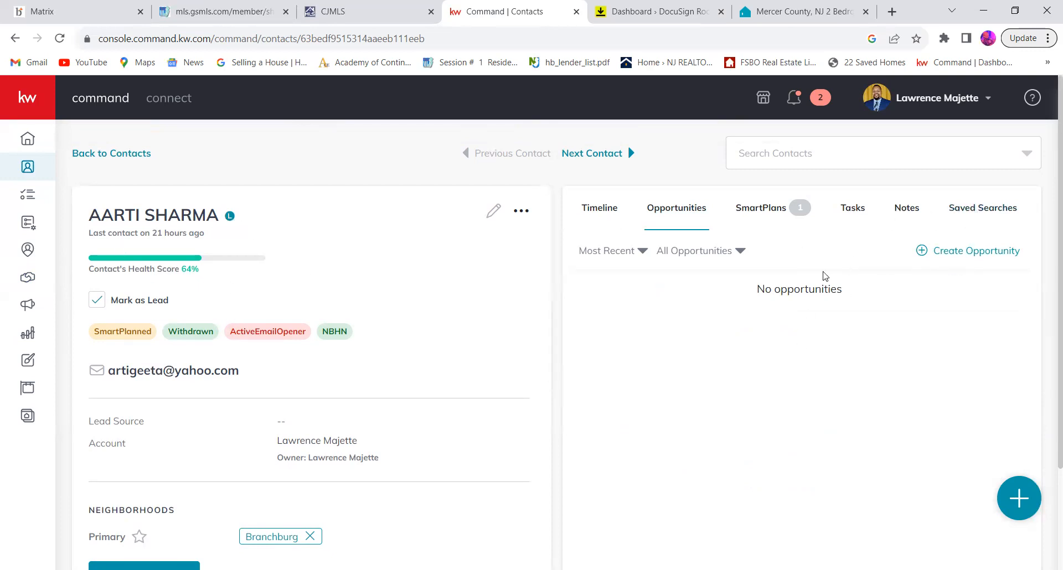
Step: Search the contacts for the listing's seller by name and open the Under Contract listing from that contact's opportunities
click(105, 156)
click(177, 187)
text(lawre)
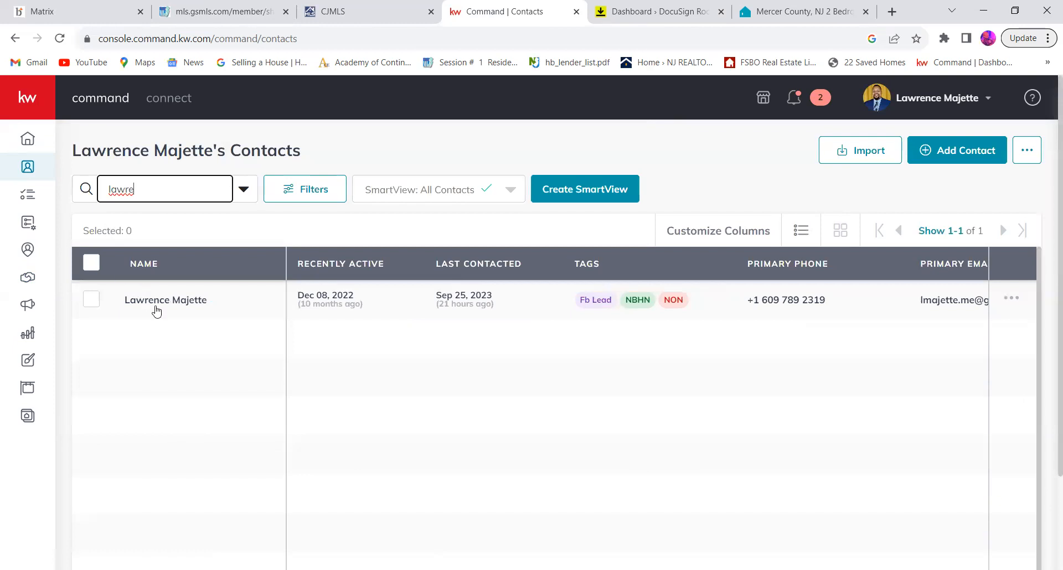
click(157, 308)
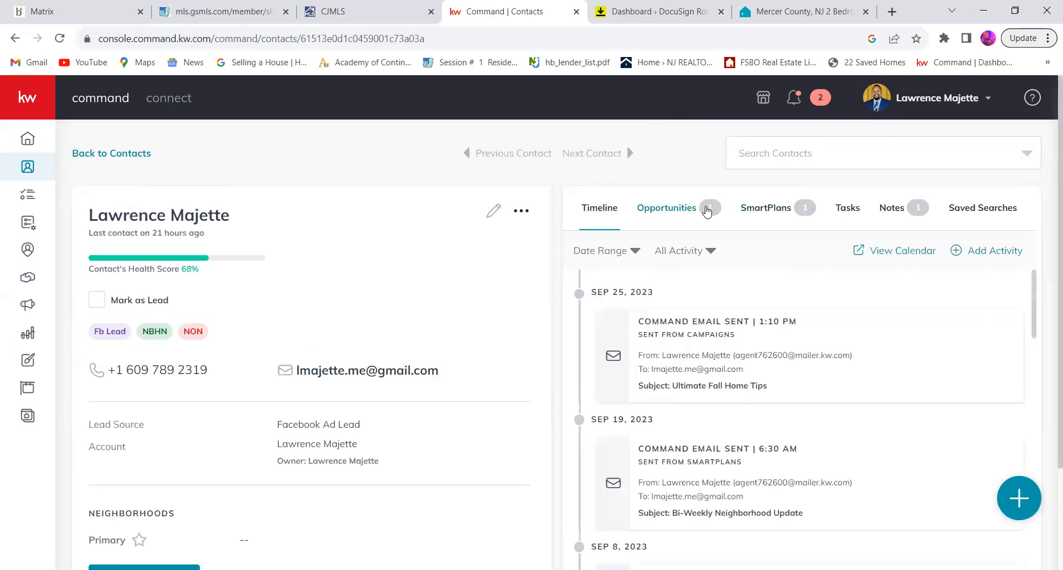
click(706, 211)
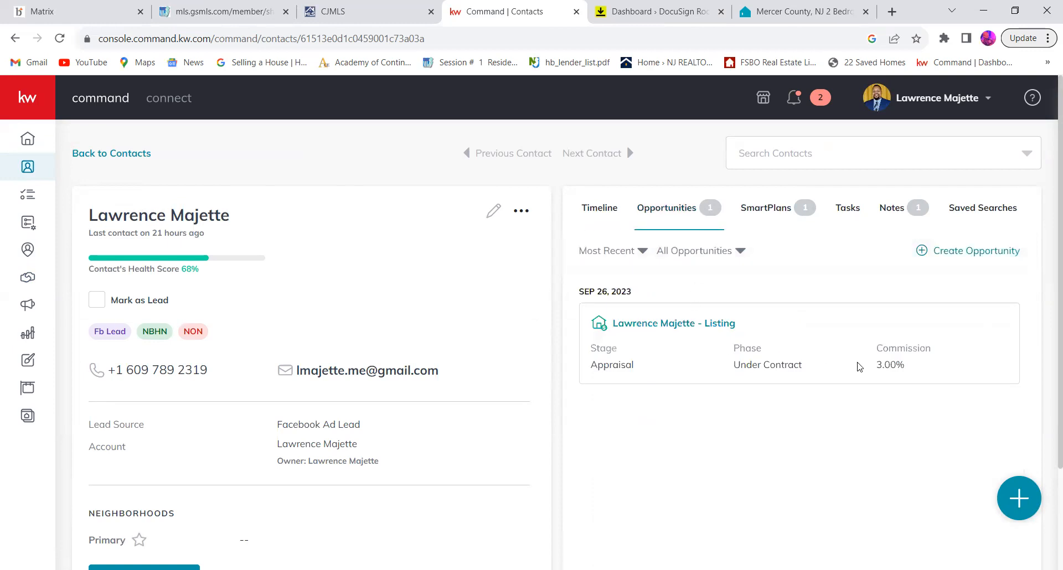
click(647, 324)
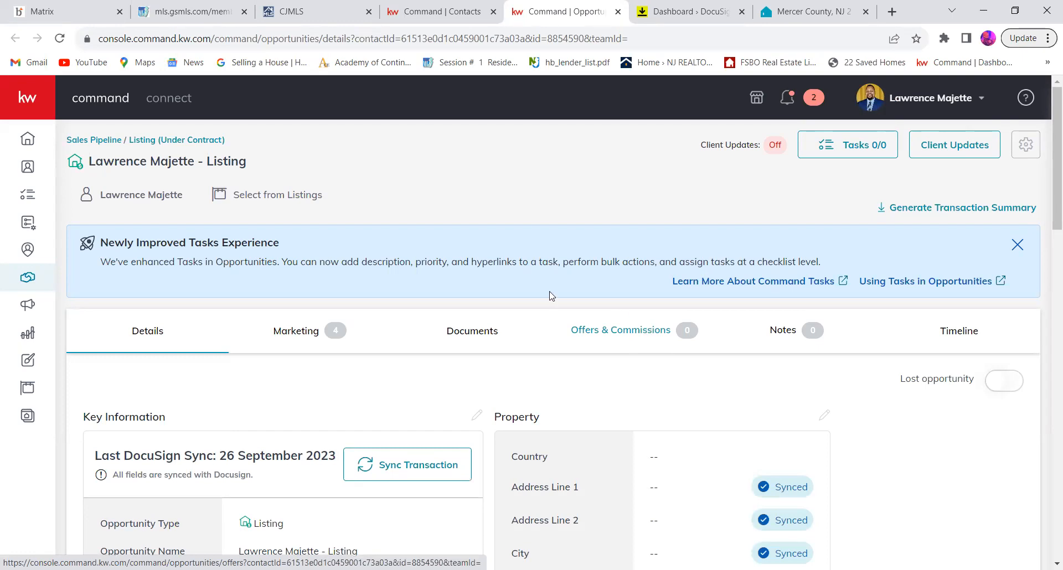
Step: Review the listing's Listed document checklist, go to its DocuSign Rooms transaction, and close the leftover DocuSign dashboard page
click(474, 333)
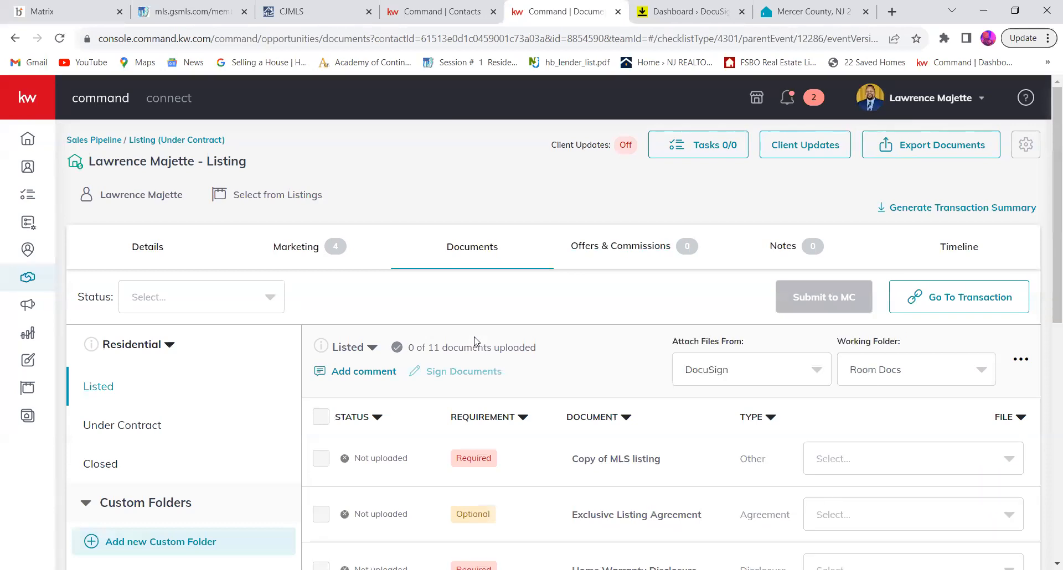
scroll(669, 482, down, 8)
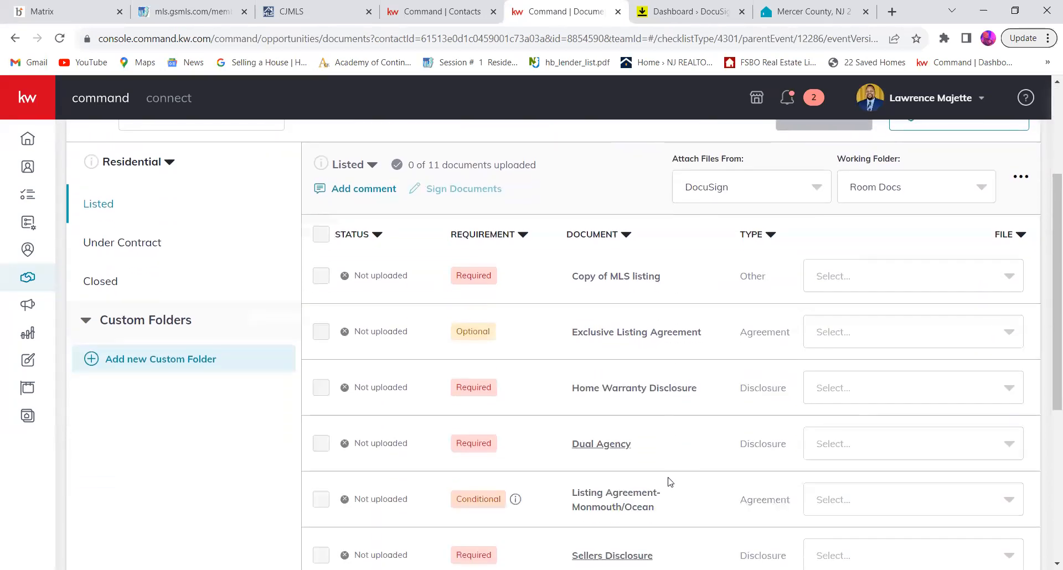
scroll(670, 481, up, 4)
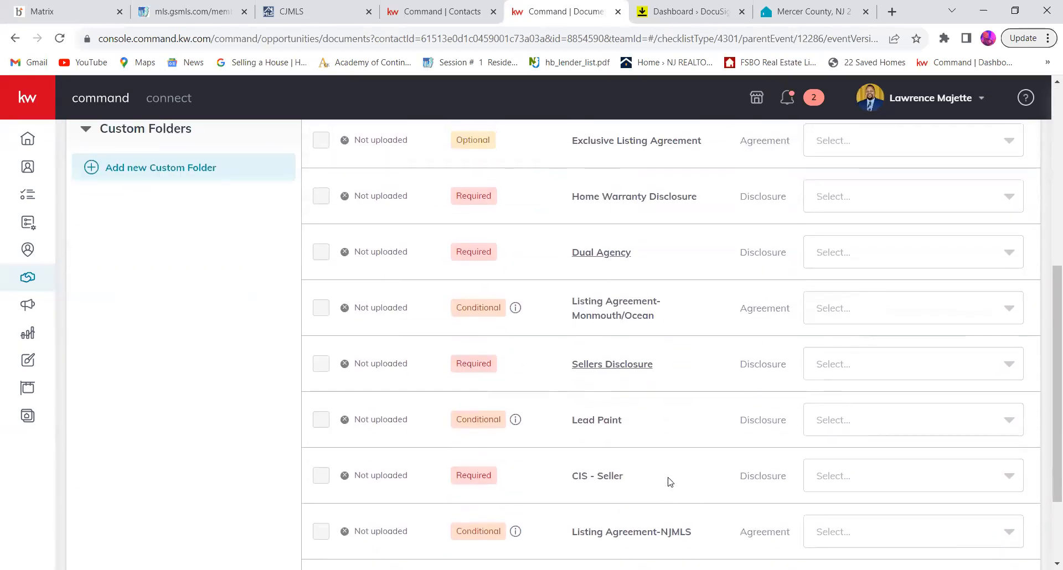
scroll(540, 281, up, 3)
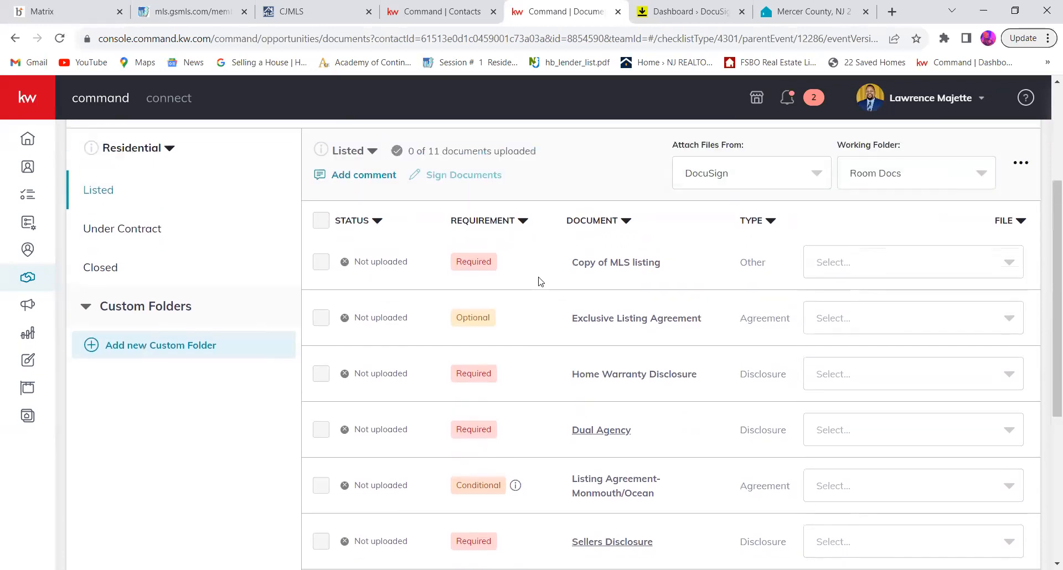
scroll(576, 284, up, 2)
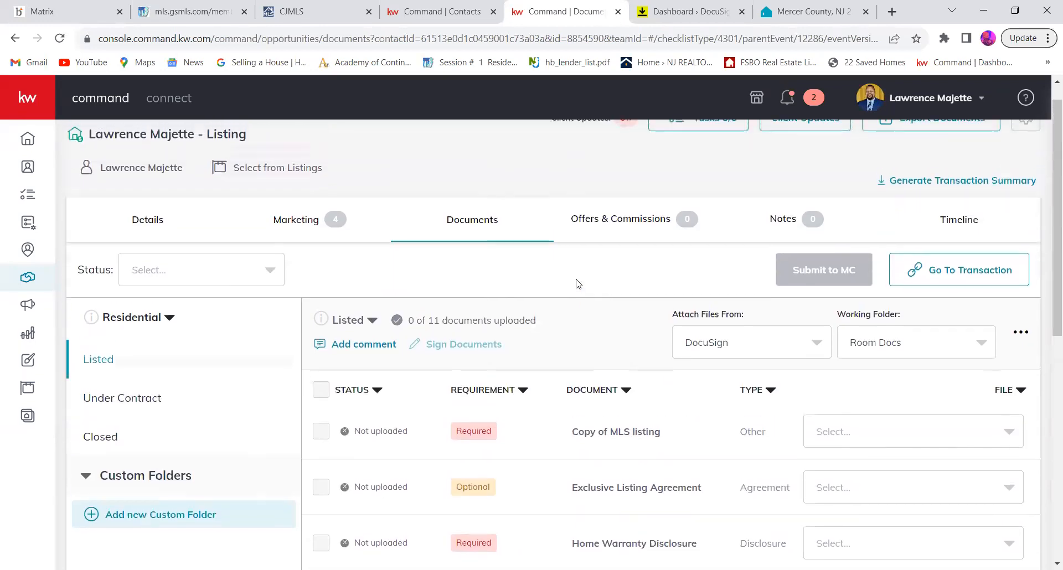
click(976, 281)
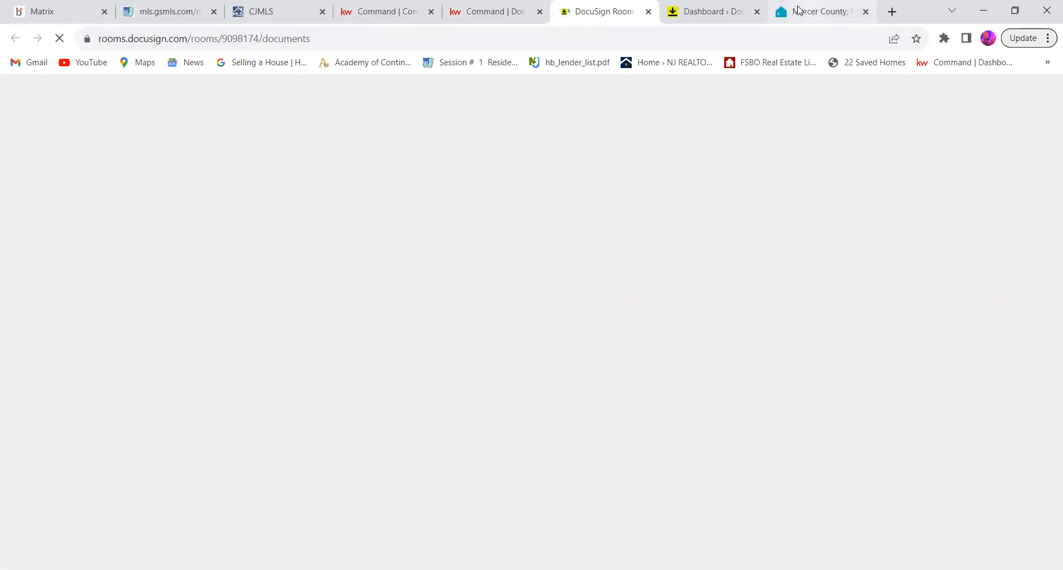
click(757, 11)
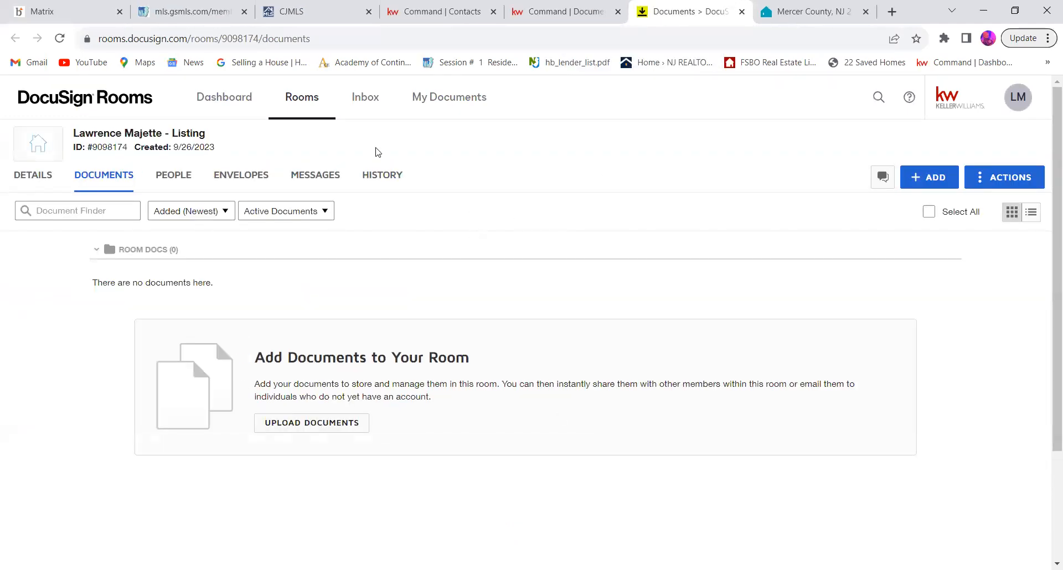
Step: Examine the DocuSign Rooms dashboard's recently viewed rooms, new rooms, signing activity and new document access
click(231, 110)
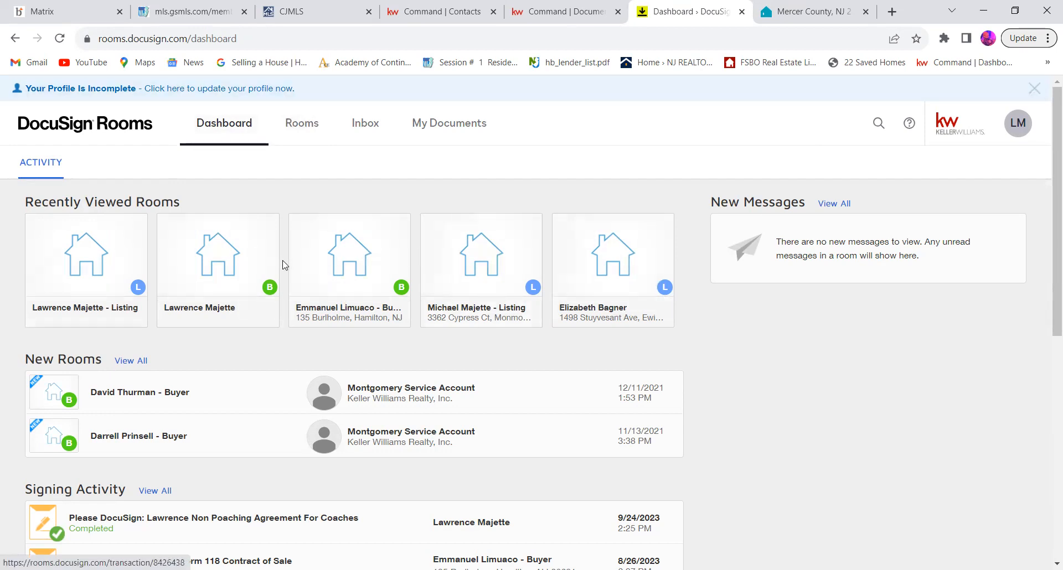
scroll(299, 301, down, 2)
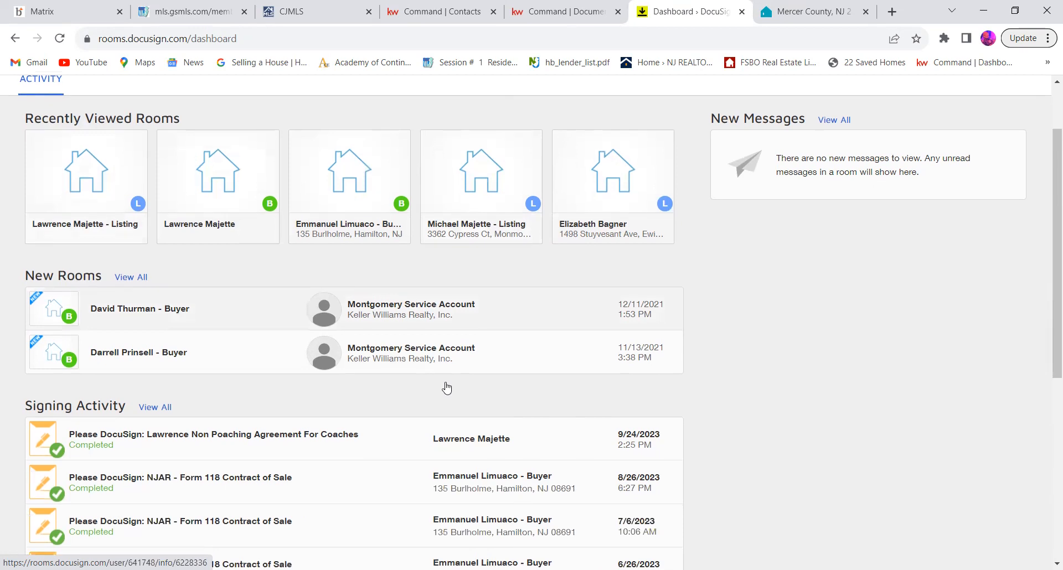
scroll(431, 399, down, 4)
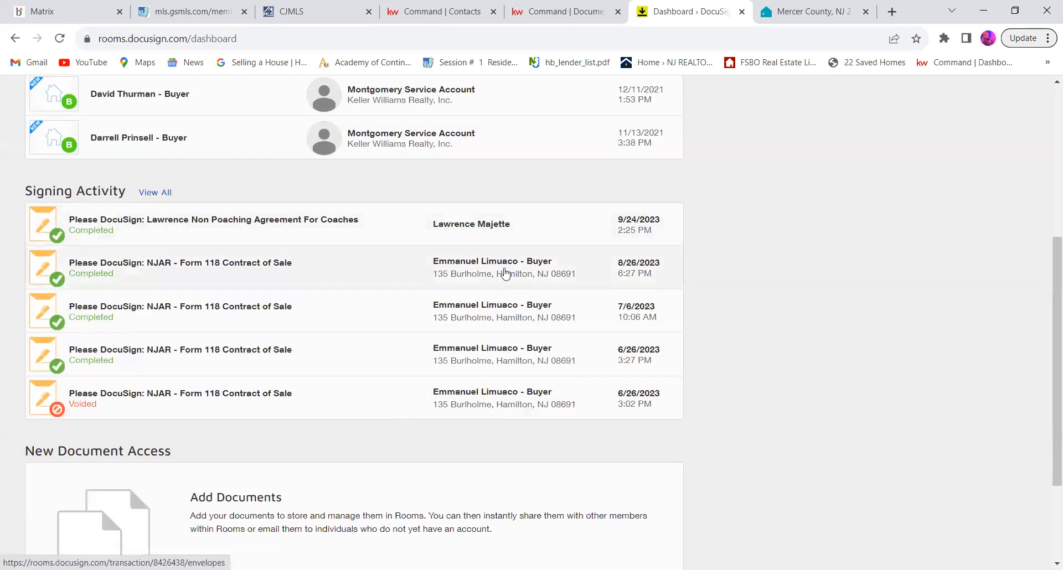
scroll(504, 273, down, 3)
scroll(504, 273, up, 4)
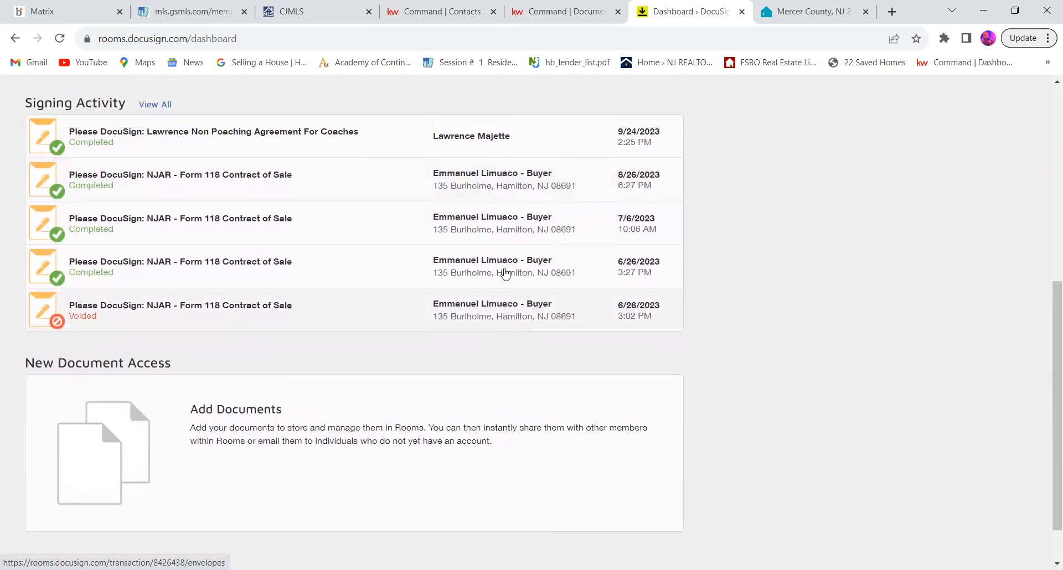
scroll(505, 272, up, 5)
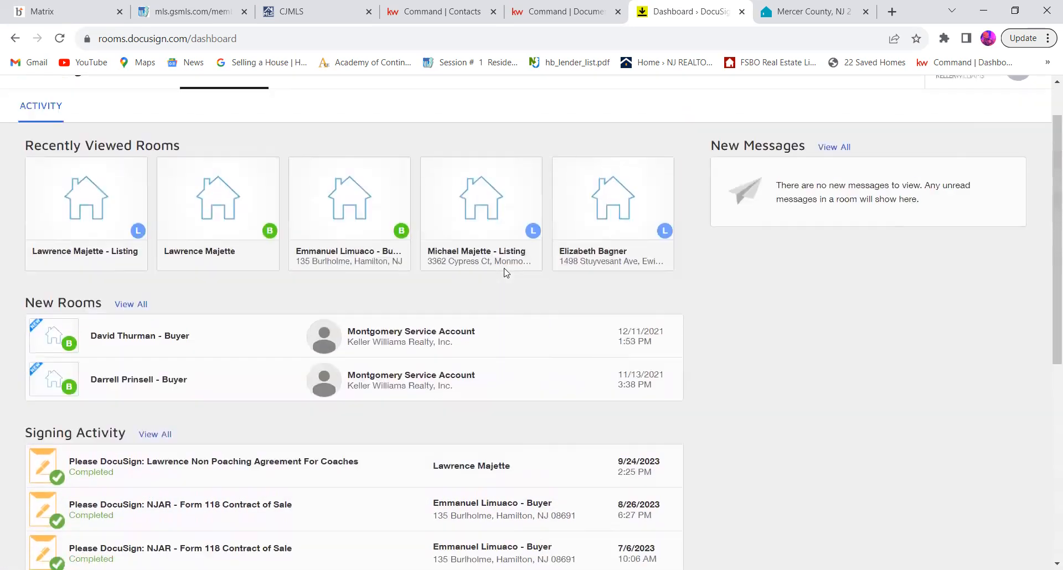
Step: Open the overview of all rooms in DocuSign Rooms and look through the active buyer and listing rooms
click(311, 120)
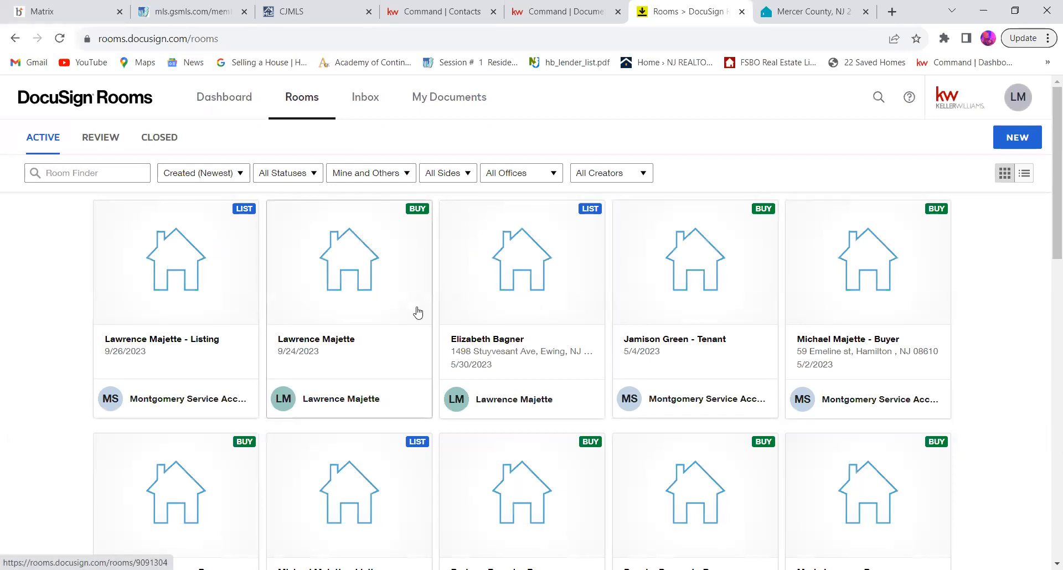
scroll(418, 314, down, 3)
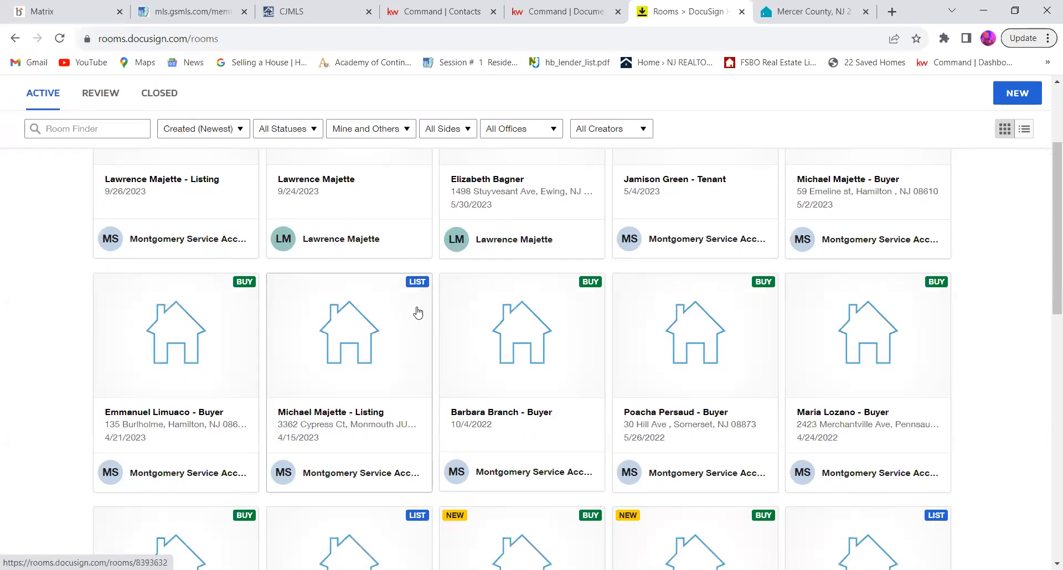
scroll(418, 314, down, 2)
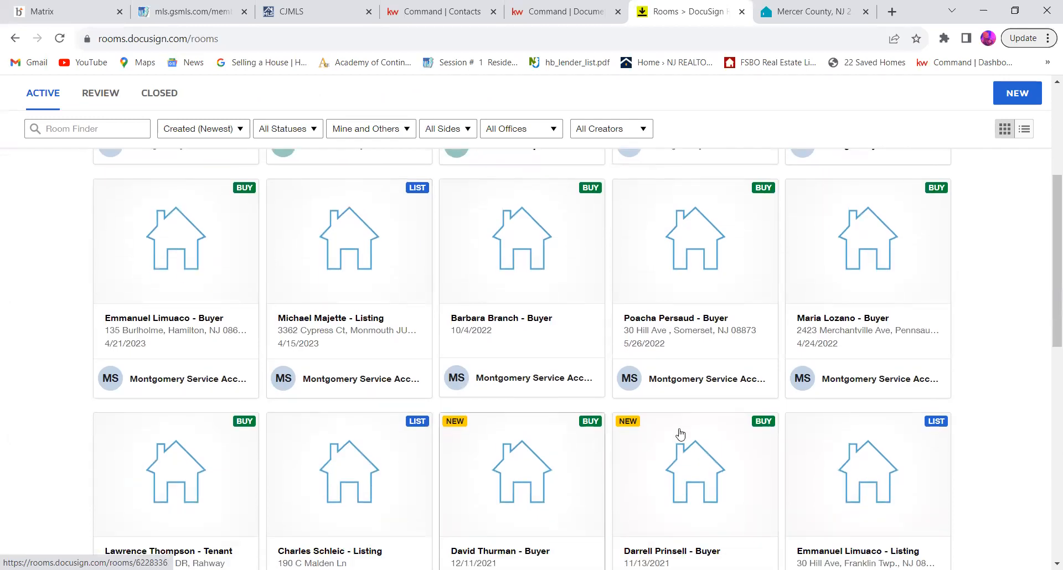
scroll(554, 449, up, 5)
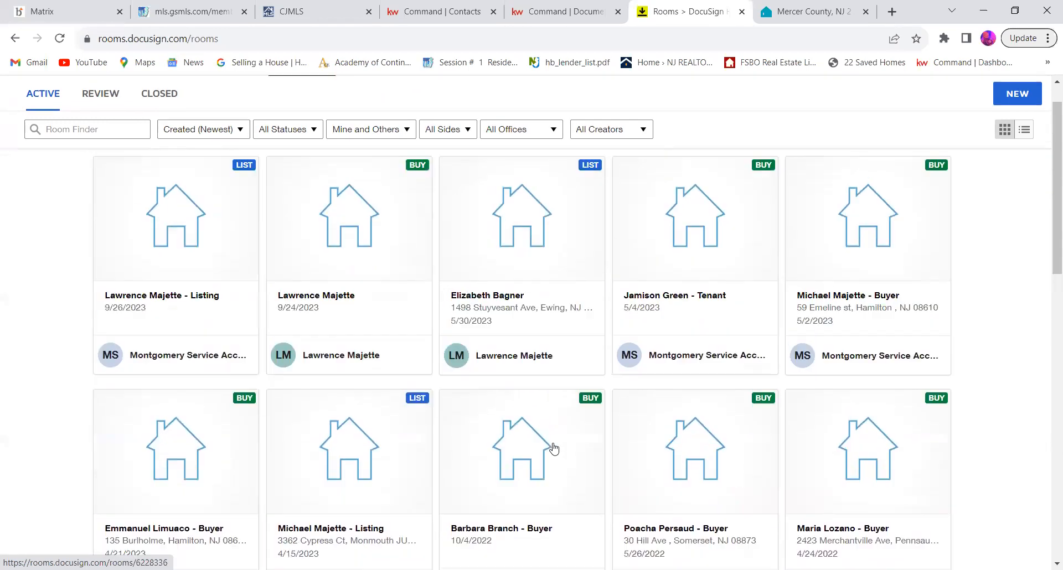
Step: Open the newest listing-side room and review its room information, location, listing, offer and seller details
click(176, 264)
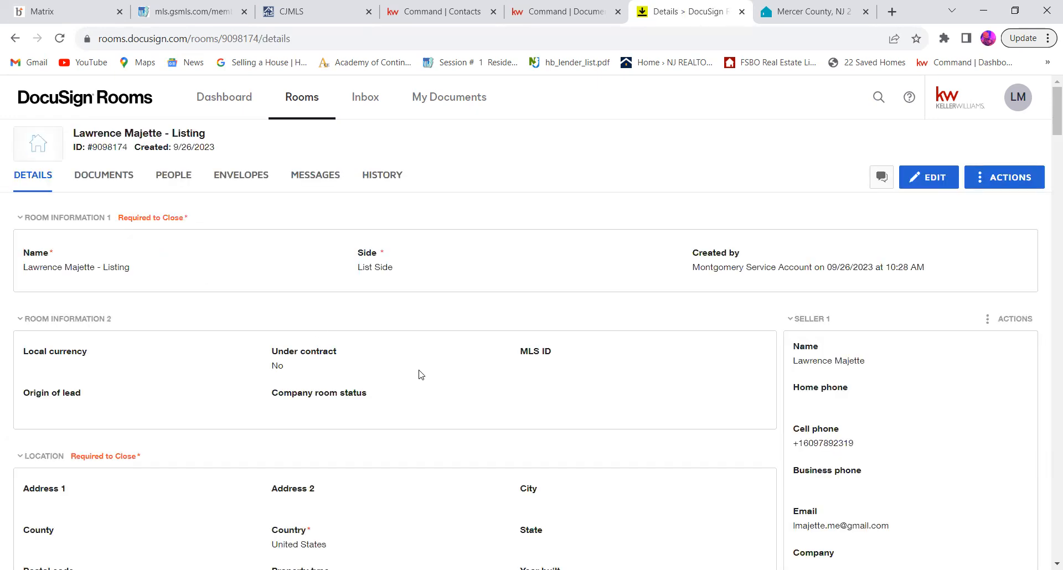
scroll(421, 375, down, 2)
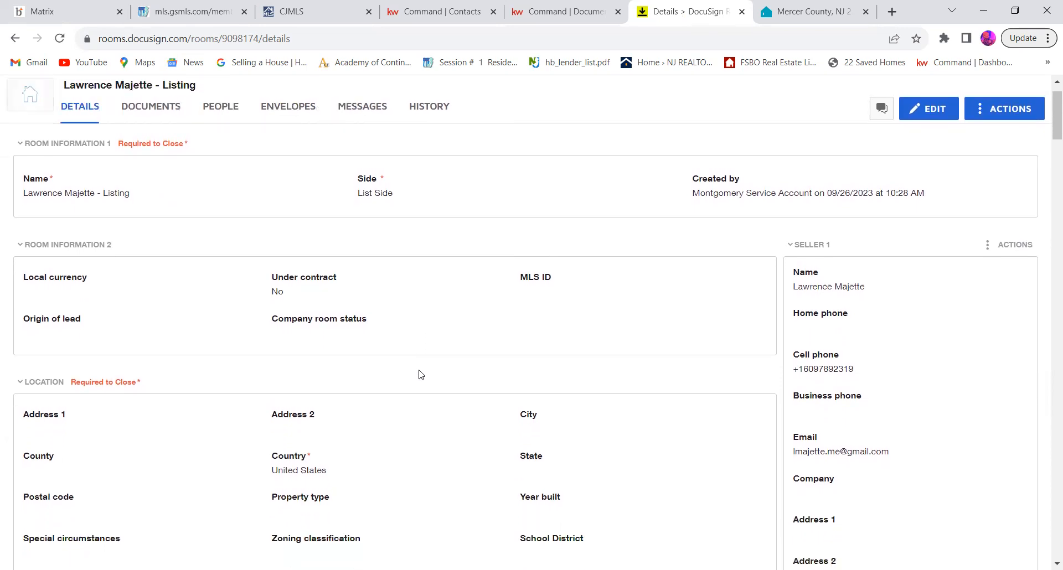
scroll(420, 374, down, 2)
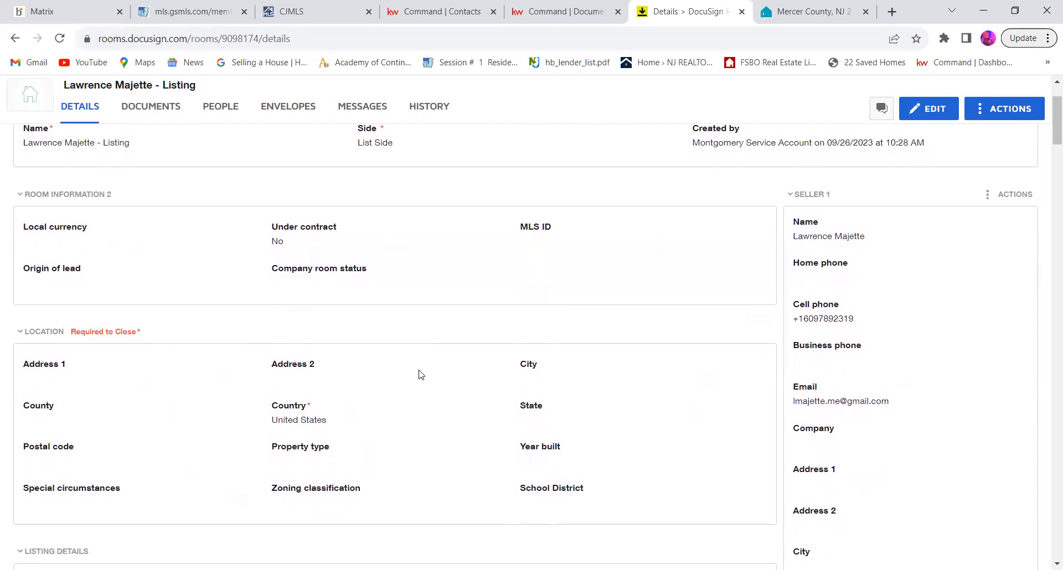
scroll(421, 375, down, 4)
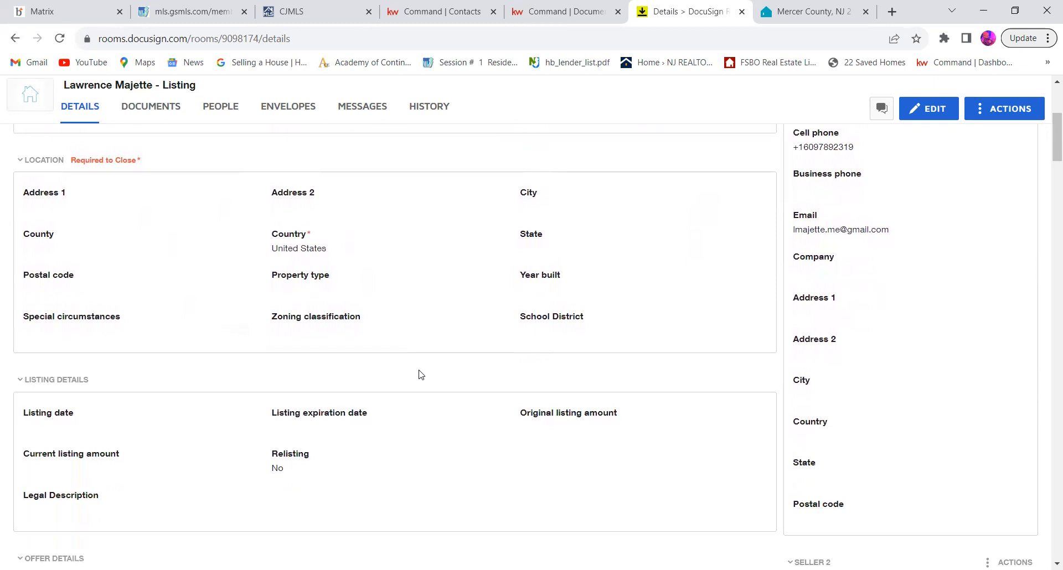
scroll(421, 375, down, 6)
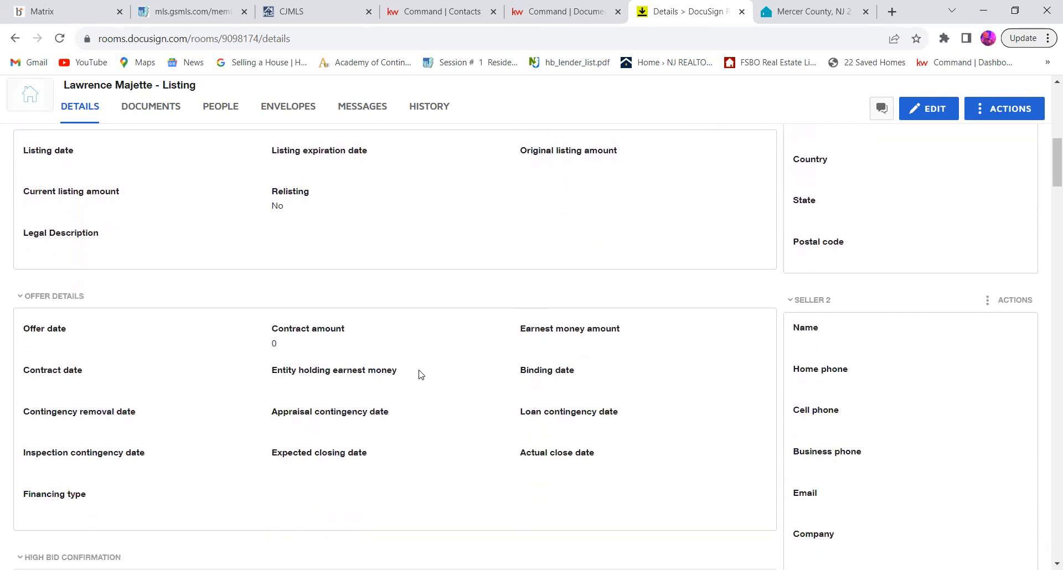
scroll(419, 375, up, 12)
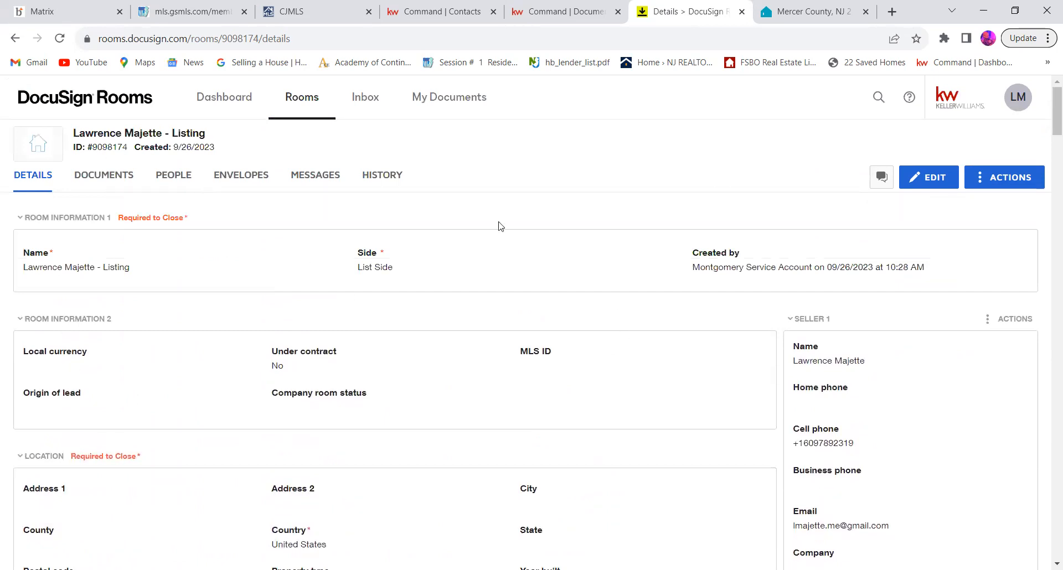
Step: Start adding DocuSign Forms to the listing room's documents, browsing the Listing Documents packet
click(114, 181)
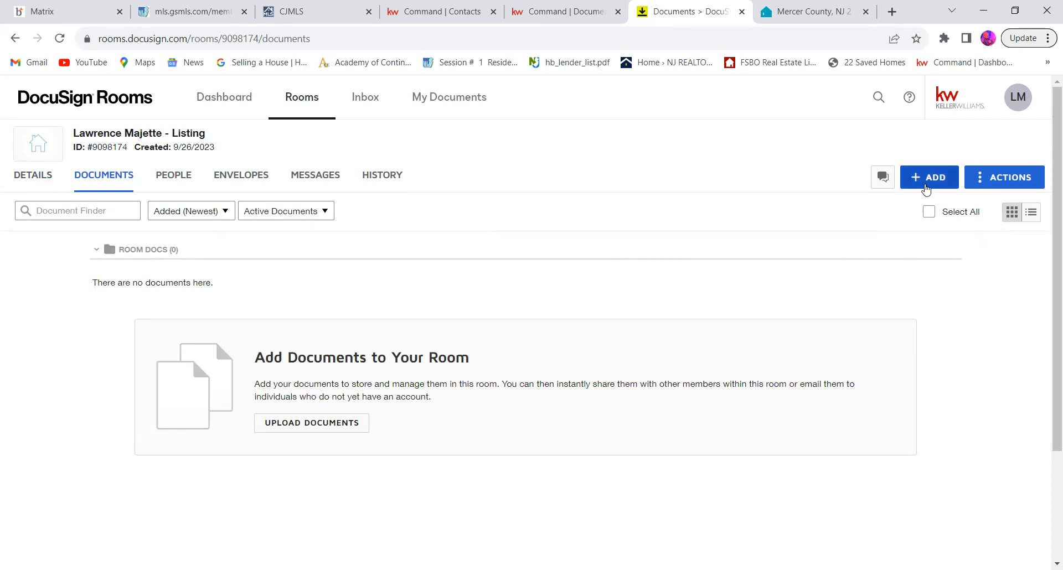
click(926, 187)
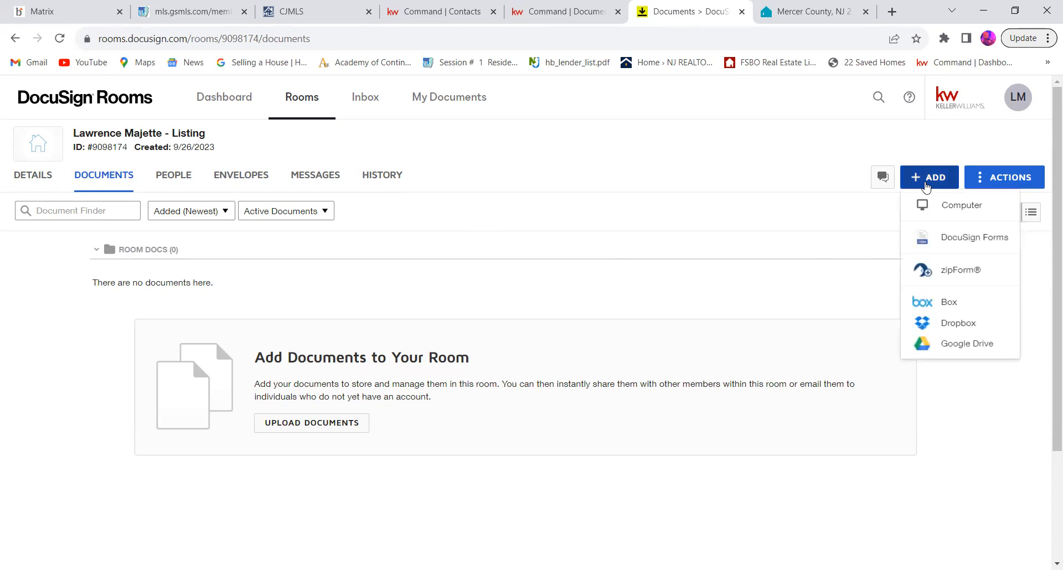
click(943, 241)
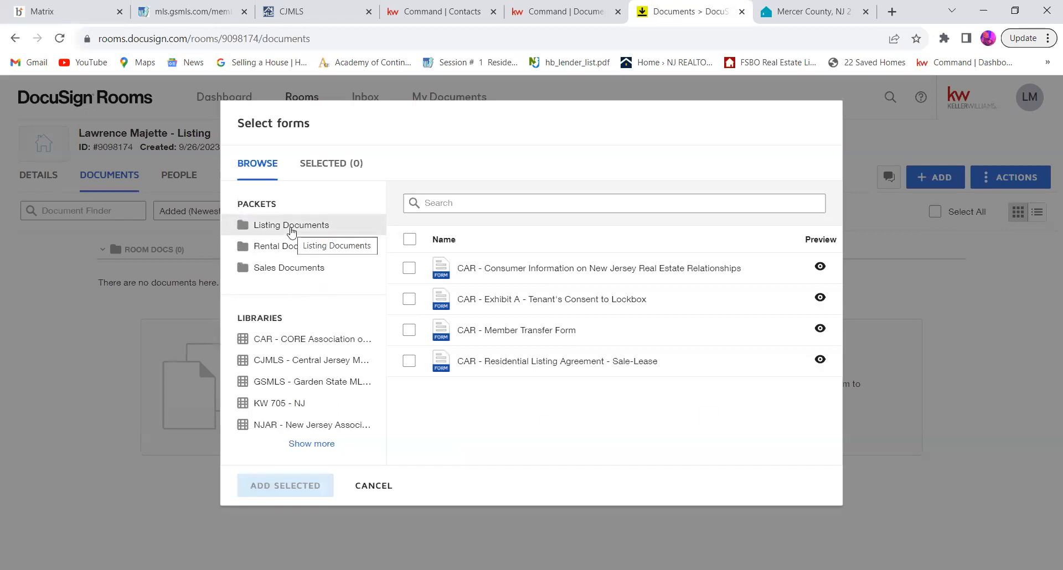
click(292, 228)
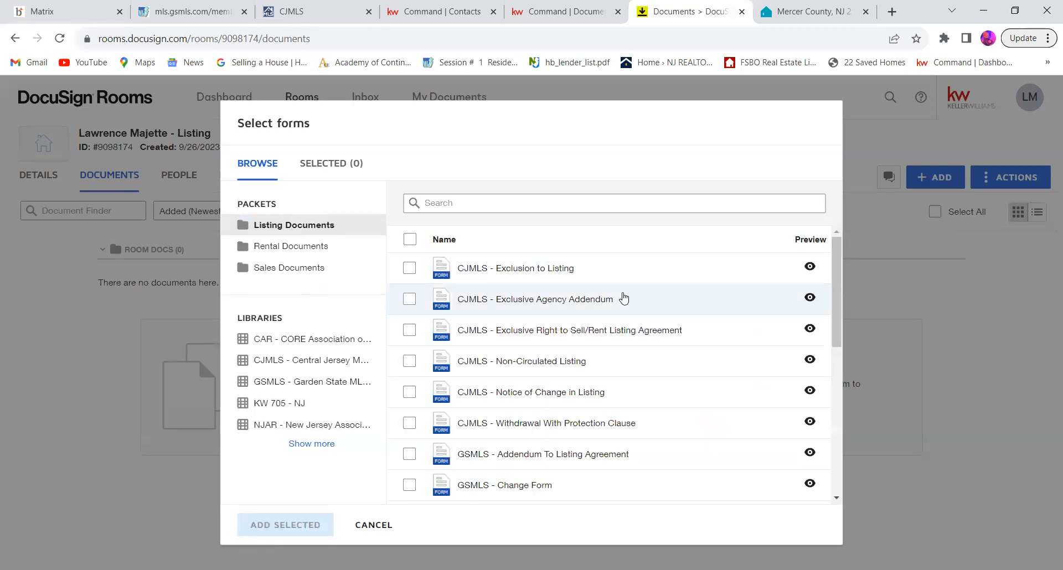
Step: Select the NJAR Form 122B, NJAR Form 140, NJAR Lead Paint Disclosure and NJREC CIS A listing forms from the packet
scroll(619, 305, down, 2)
scroll(623, 299, down, 3)
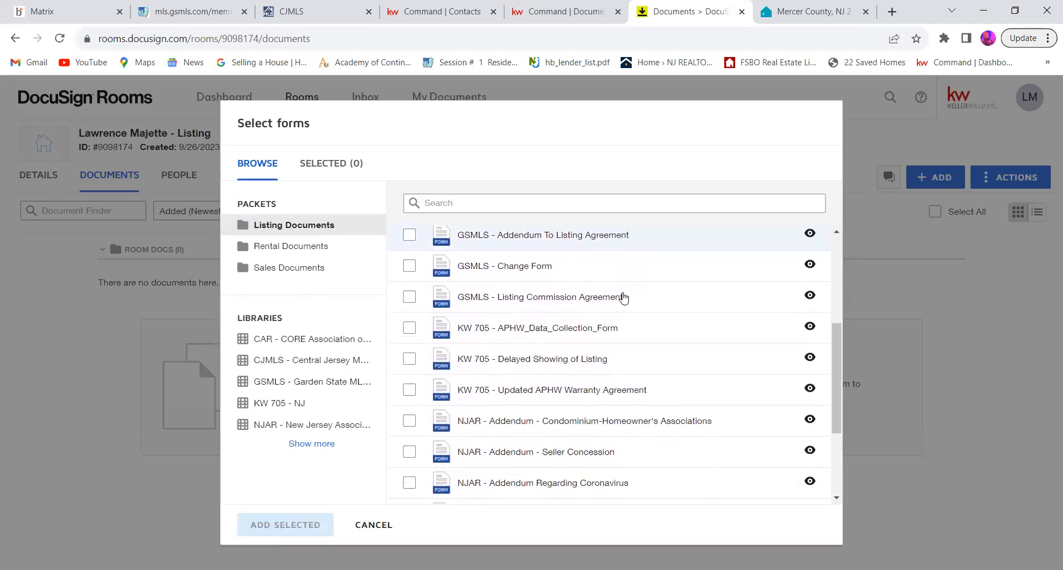
scroll(624, 299, down, 2)
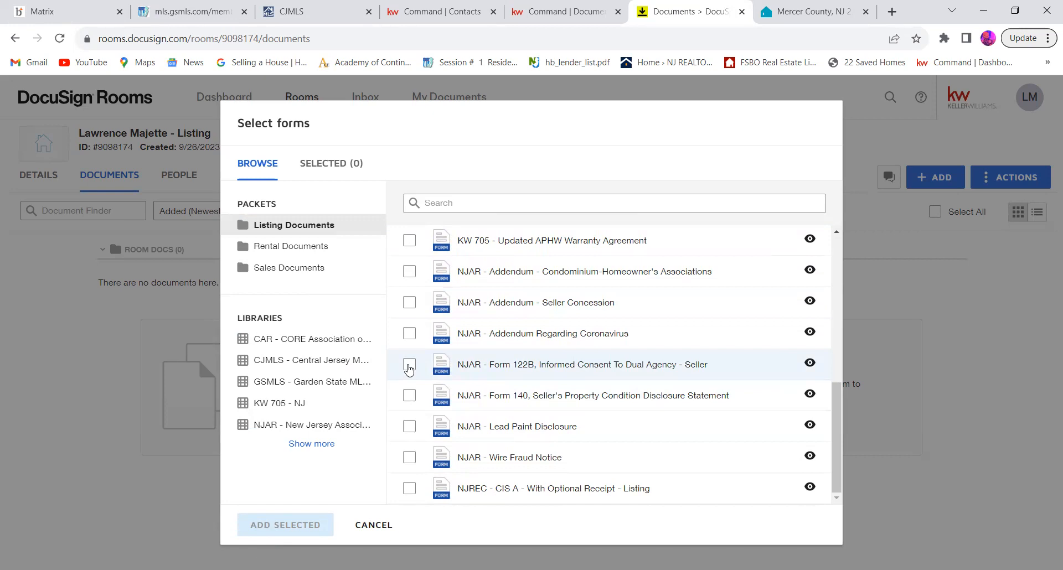
click(409, 366)
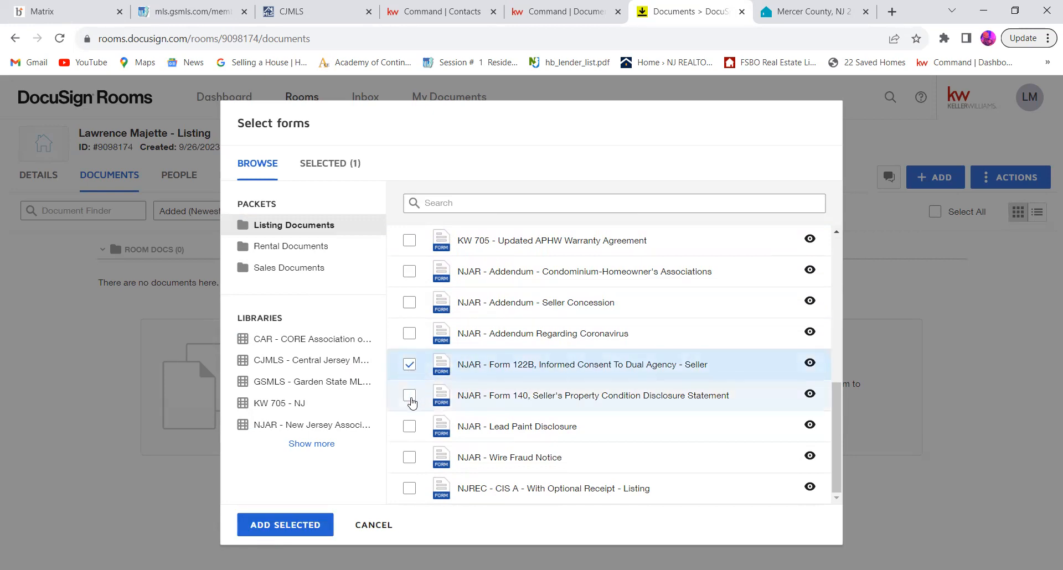
click(410, 397)
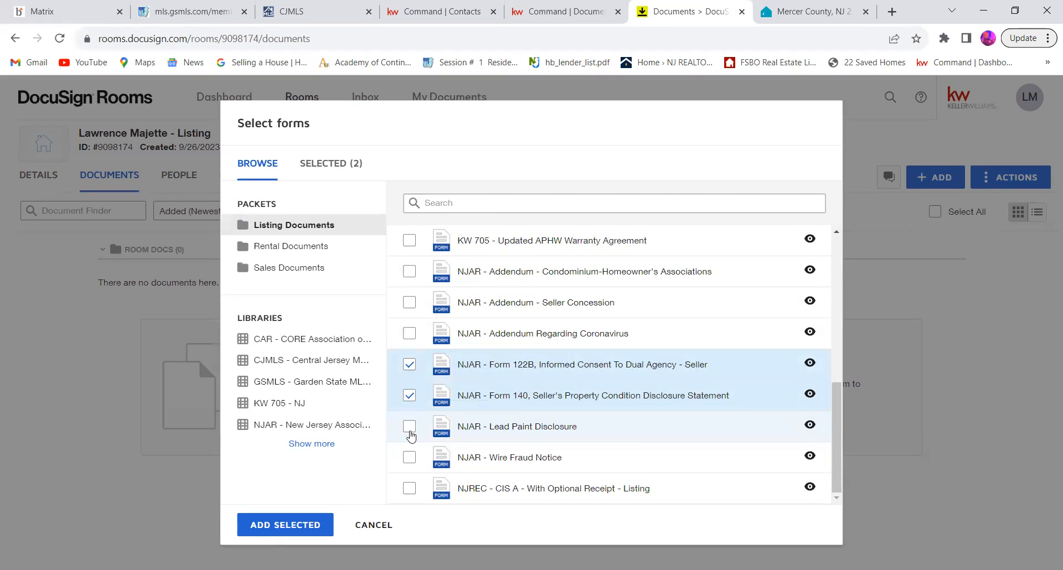
click(409, 427)
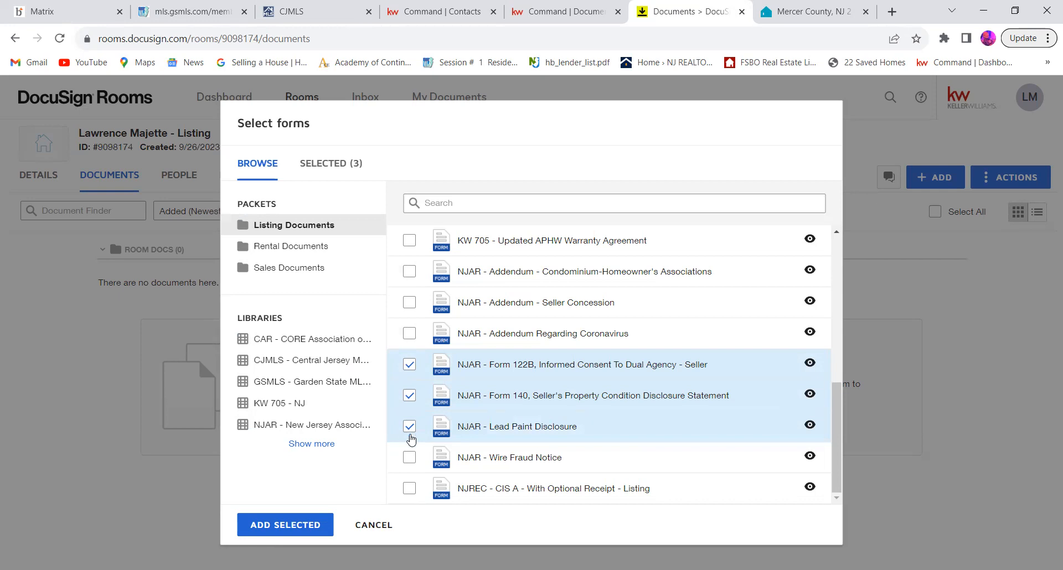
click(409, 490)
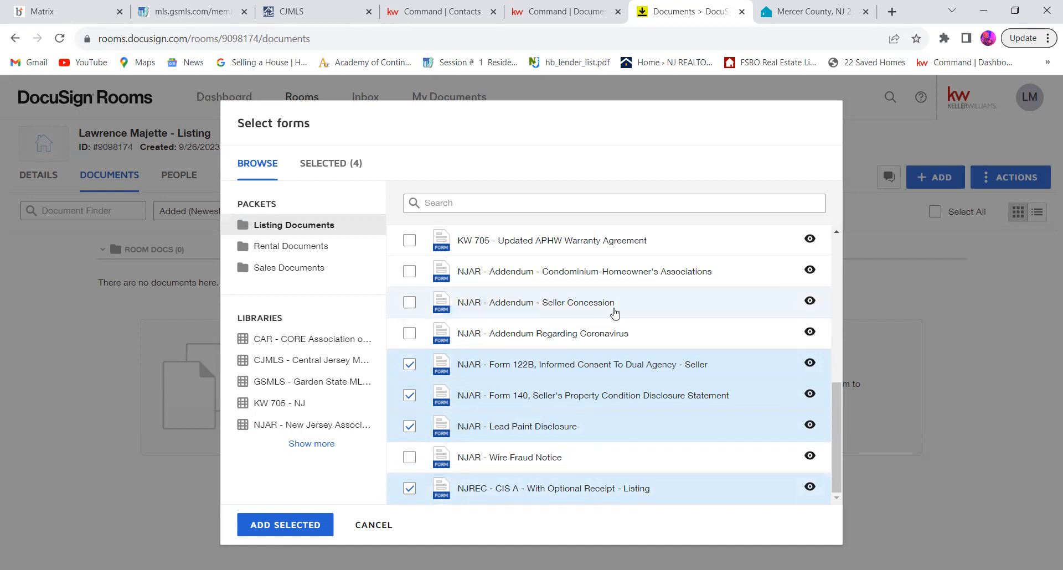
Step: Look through the rest of the Listing Documents packet for other forms needed for the listing
scroll(620, 332, up, 1)
scroll(620, 331, up, 3)
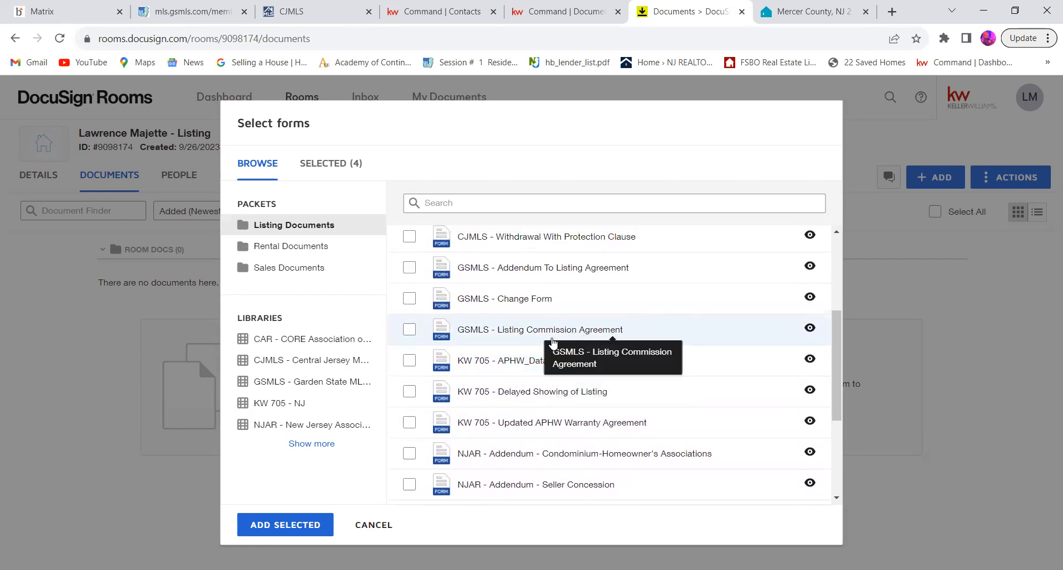
scroll(460, 433, up, 1)
scroll(459, 432, up, 3)
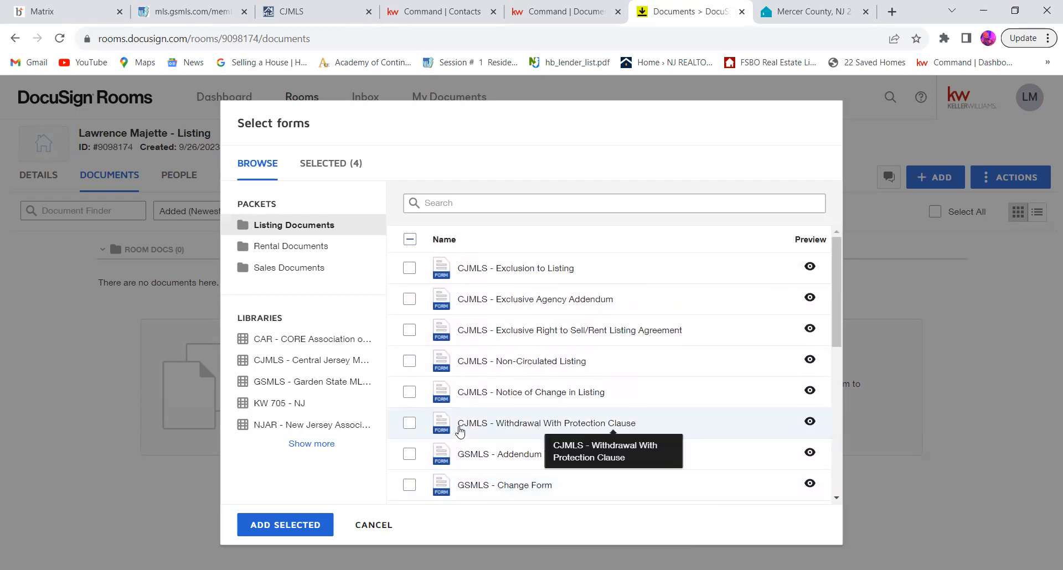
scroll(459, 432, down, 4)
scroll(460, 432, down, 3)
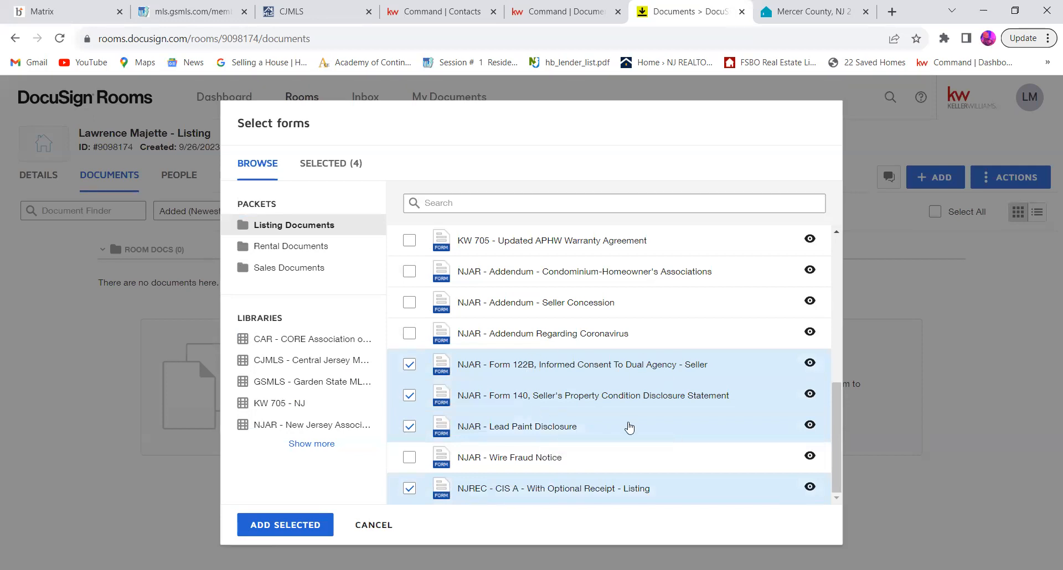
scroll(516, 455, up, 1)
scroll(517, 454, down, 1)
Step: Select the CJMLS Exclusive Right to Sell/Rent Listing Agreement from the CJMLS library and add all selected forms to the room
click(311, 443)
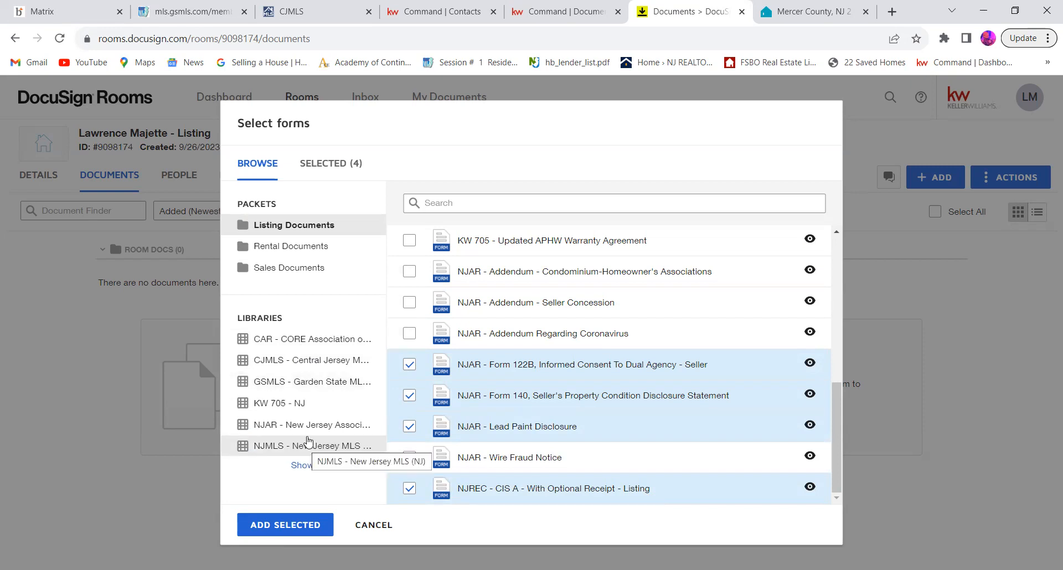
click(295, 368)
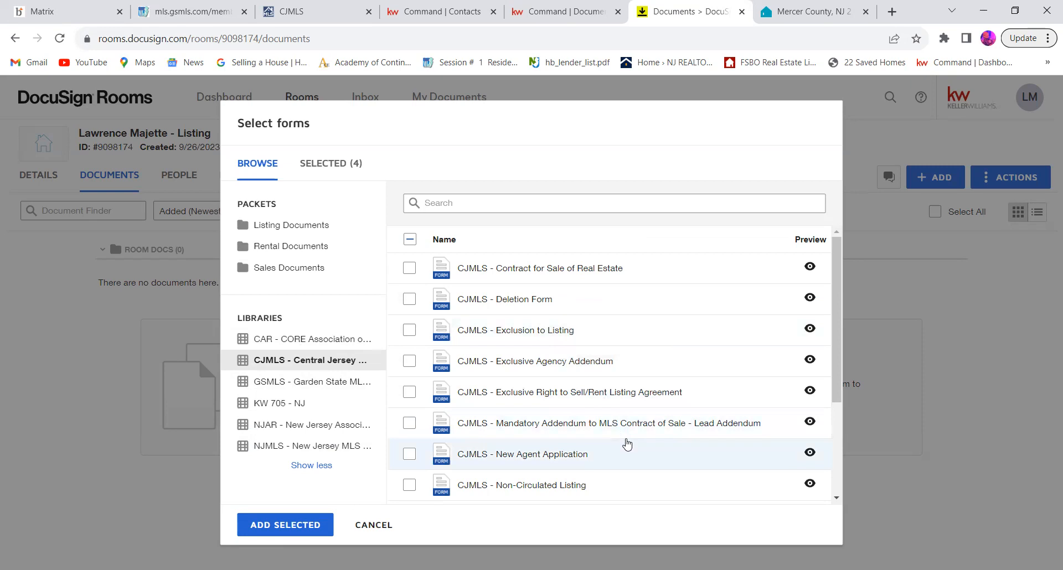
scroll(627, 444, down, 3)
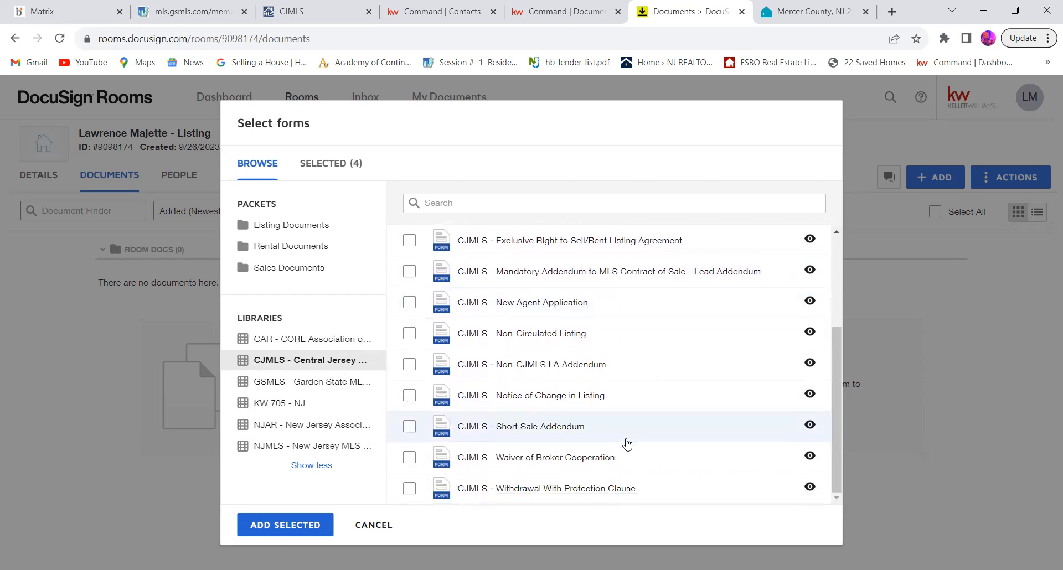
scroll(626, 445, up, 2)
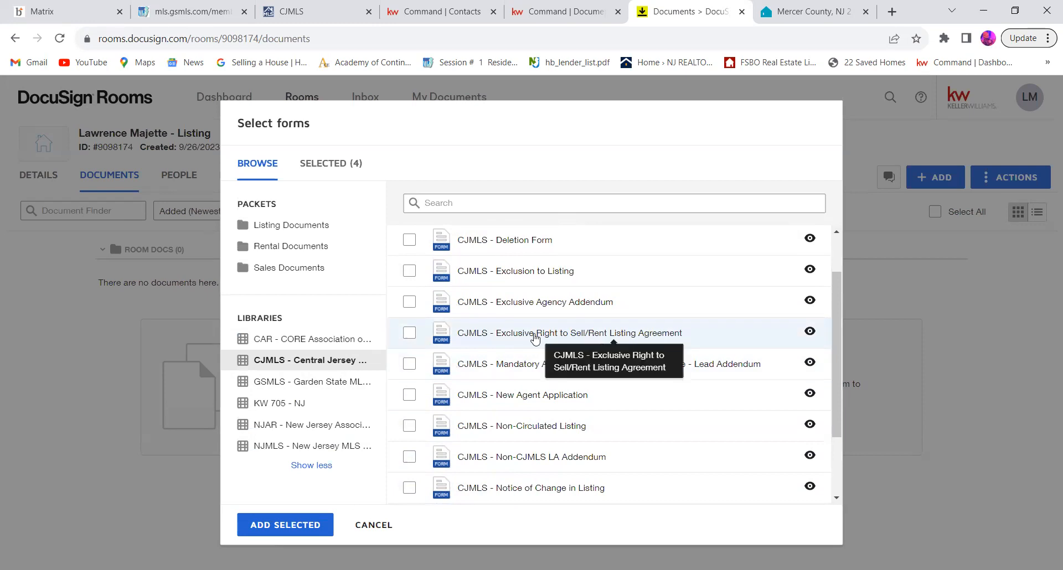
click(409, 334)
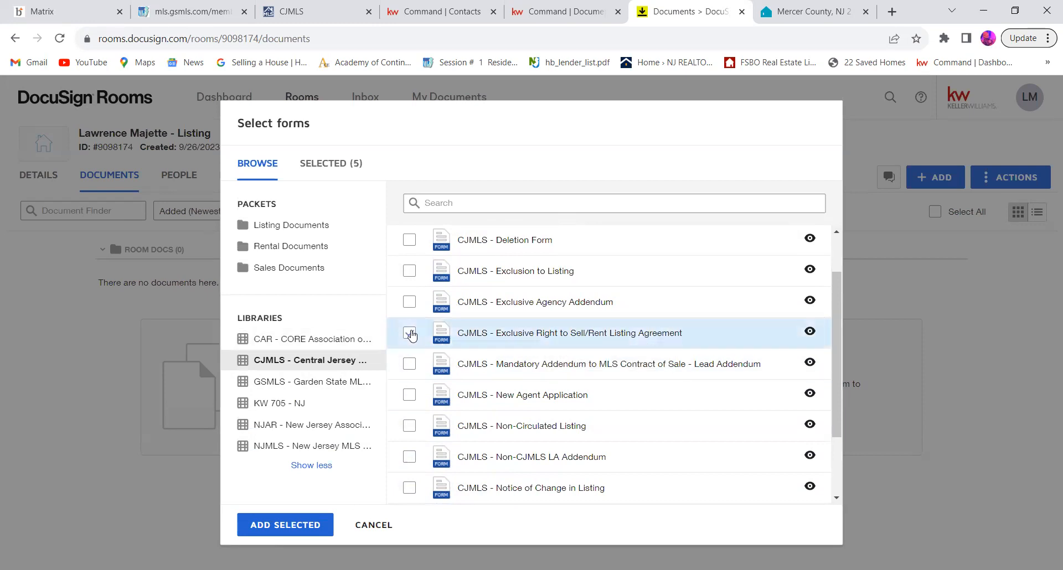
click(300, 527)
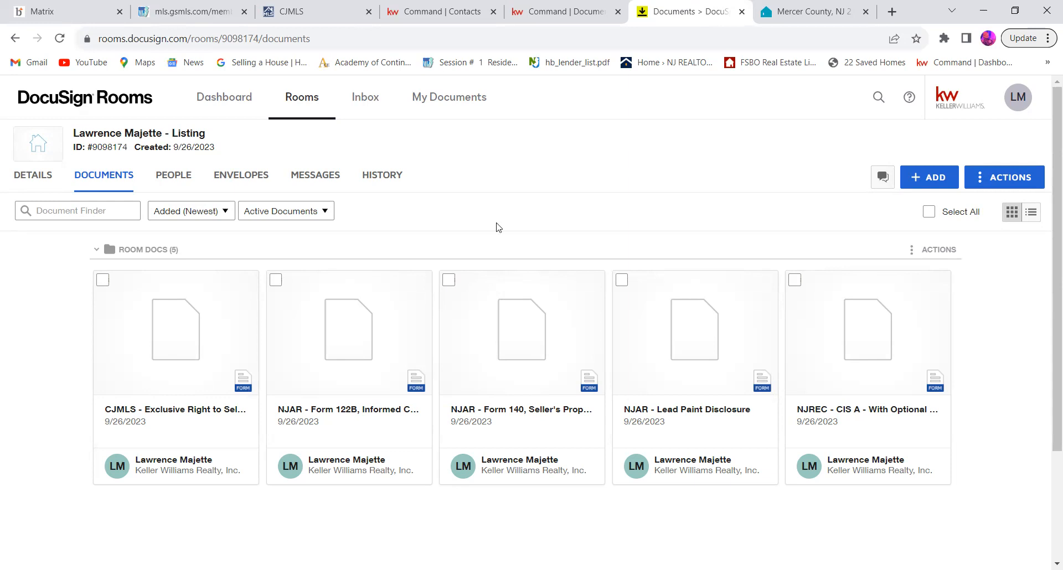
Step: Open the CJMLS Exclusive Right to Sell/Rent Listing Agreement and review the fields and commission clauses on its first page
click(219, 335)
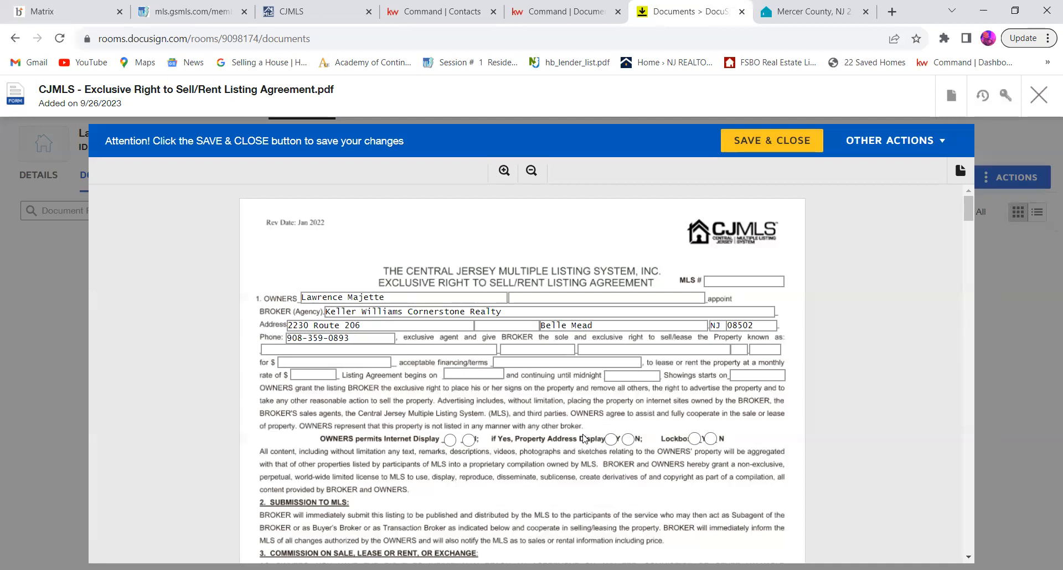
scroll(584, 439, down, 1)
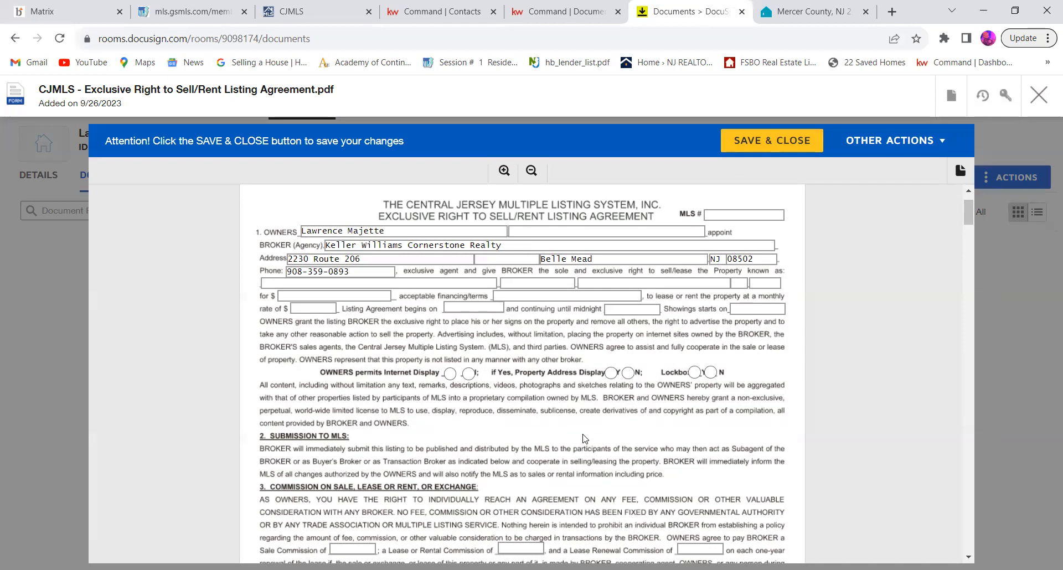
scroll(584, 439, down, 4)
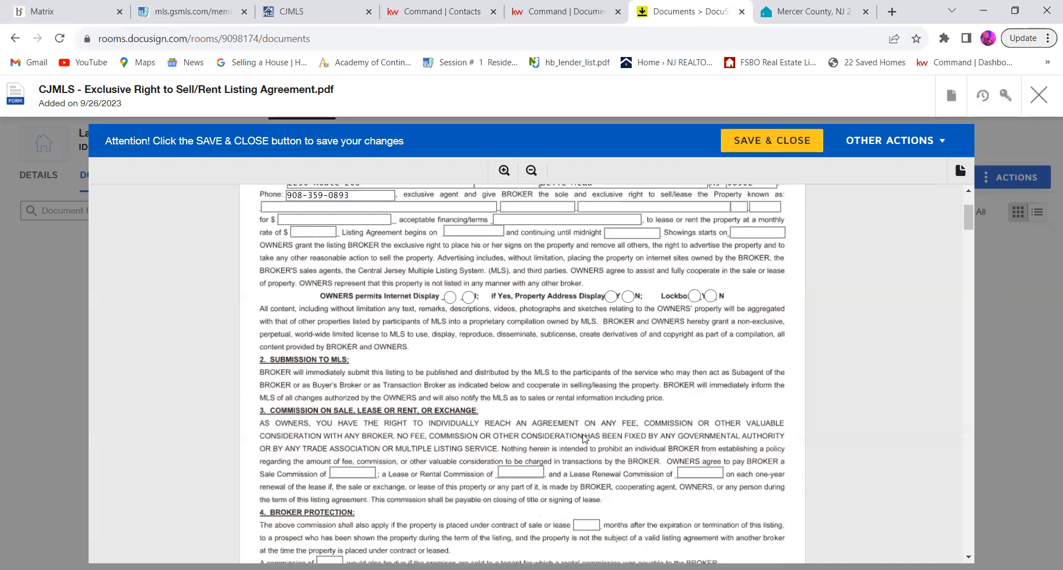
scroll(584, 435, down, 1)
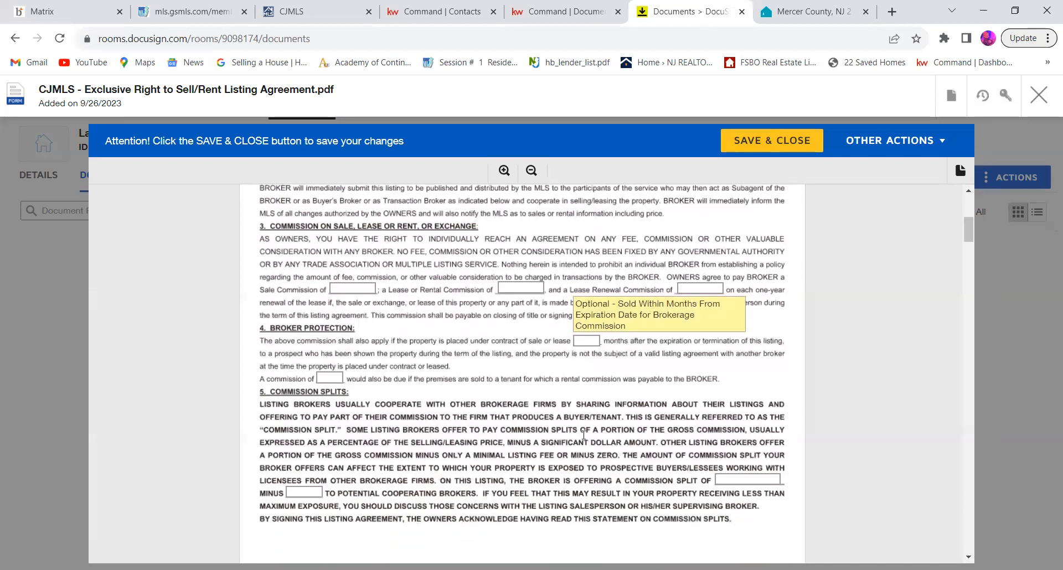
scroll(584, 438, down, 2)
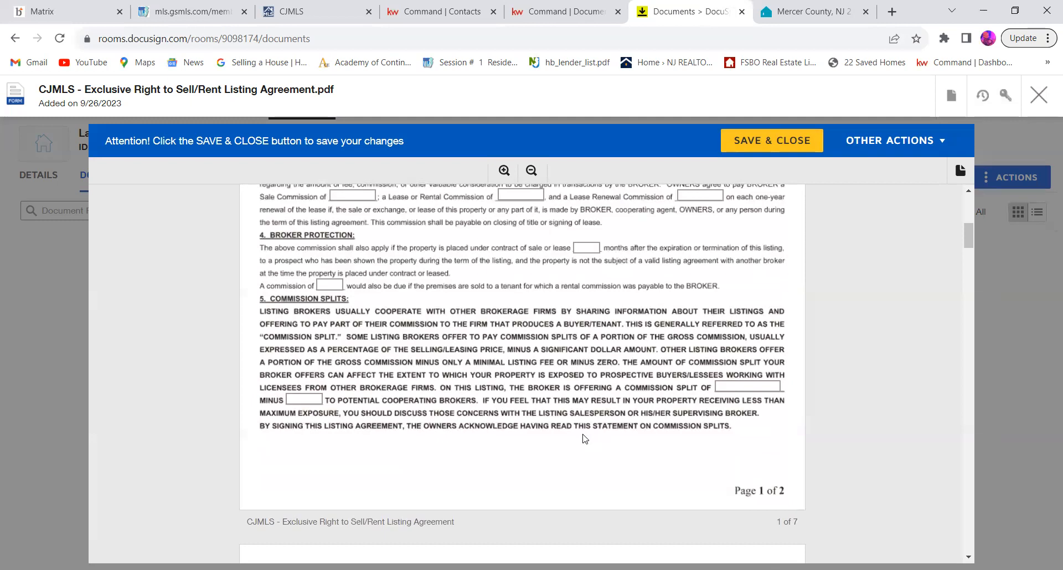
scroll(584, 438, down, 9)
scroll(585, 439, up, 15)
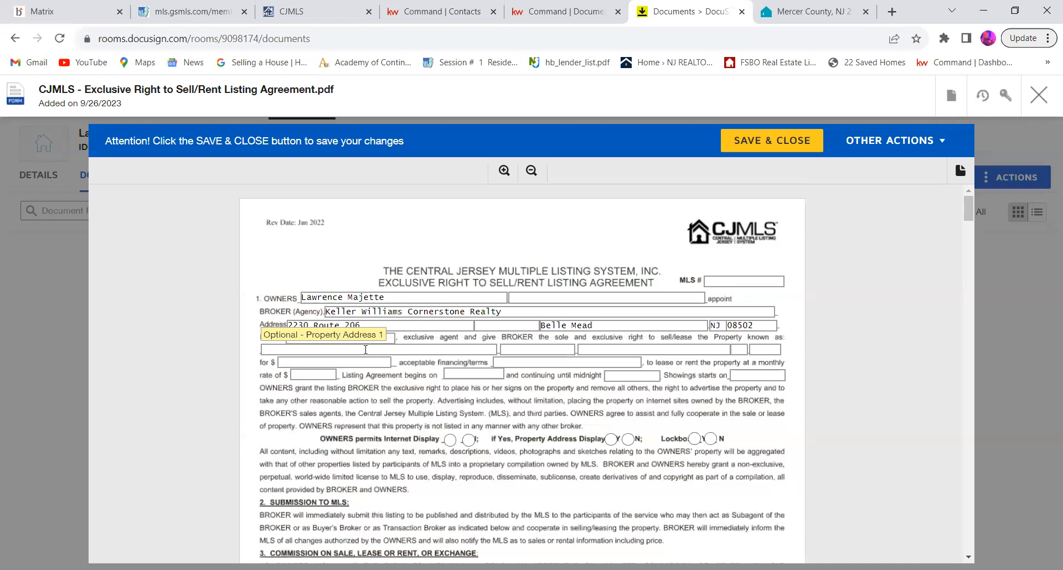
Step: Fill in the property's street address and town in section 1 of the listing agreement
click(454, 347)
text(123 abc rd)
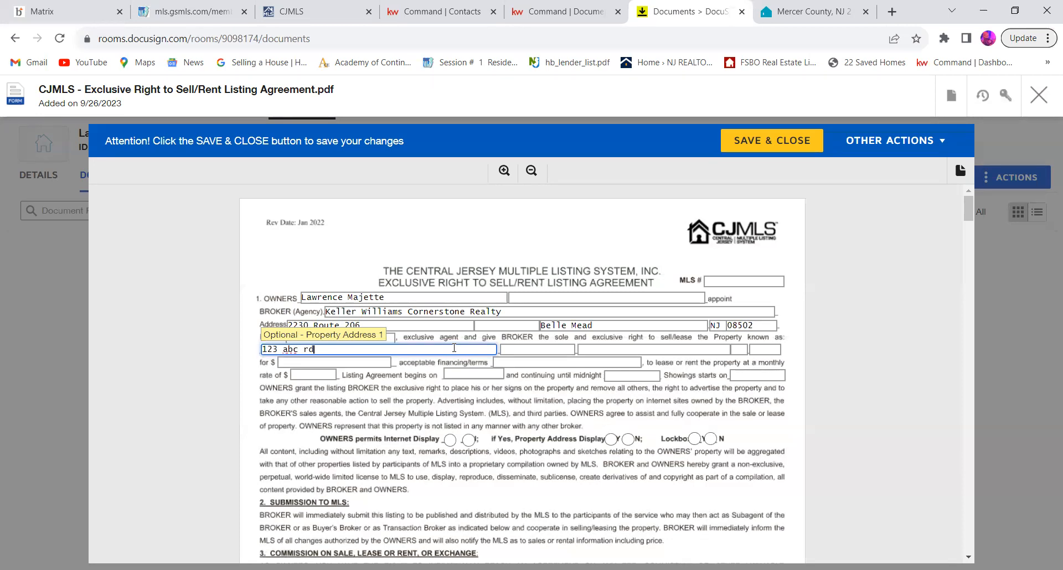
click(549, 350)
text(princeton)
click(570, 407)
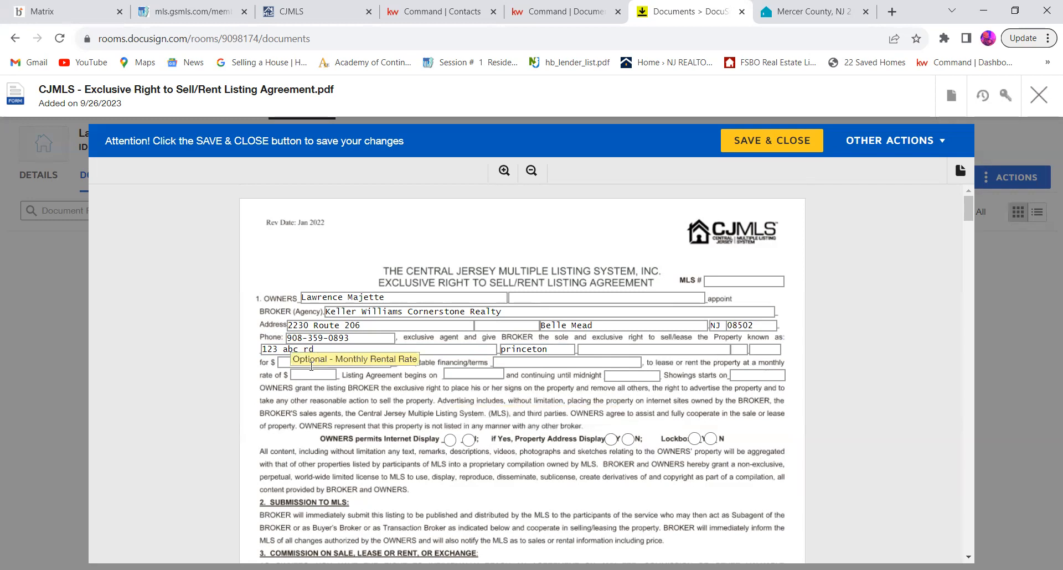
Step: Set the original listing amount in the agreement to 350,000.00
click(287, 364)
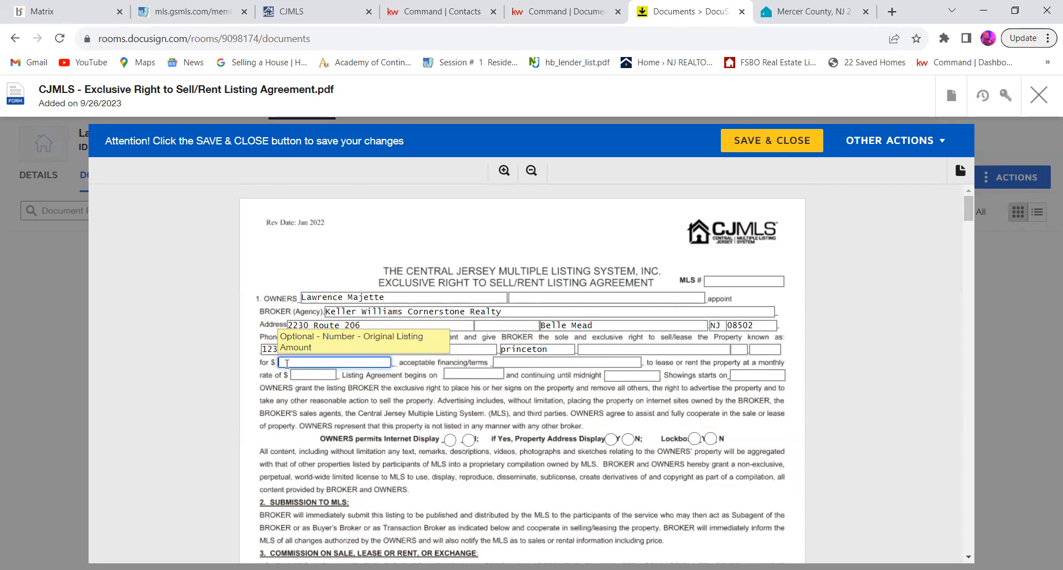
text(350,000.00)
click(526, 390)
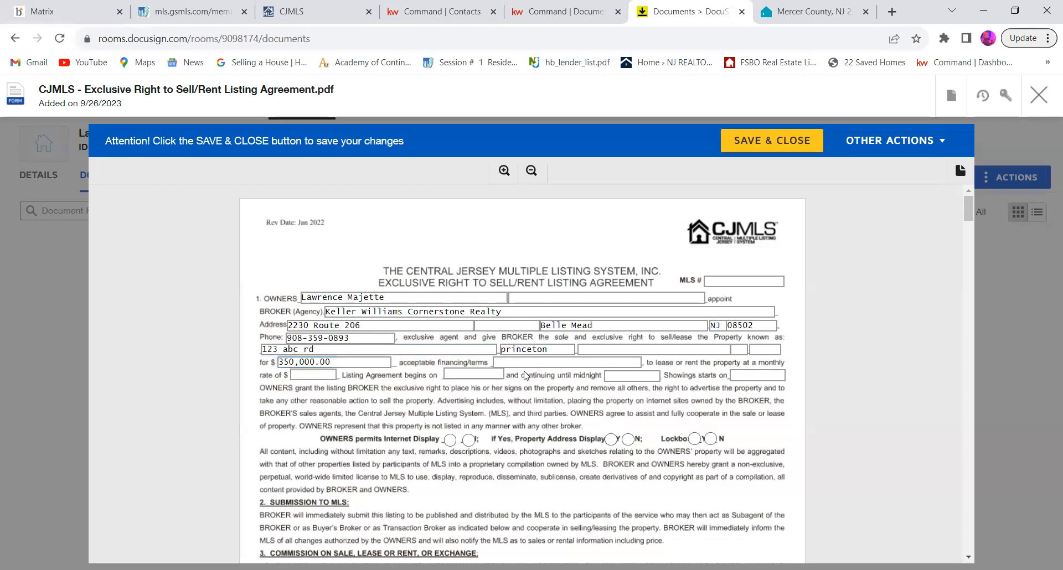
Step: Enter the acceptable financing terms in section 1 as conventional, cash, fha, va
click(524, 358)
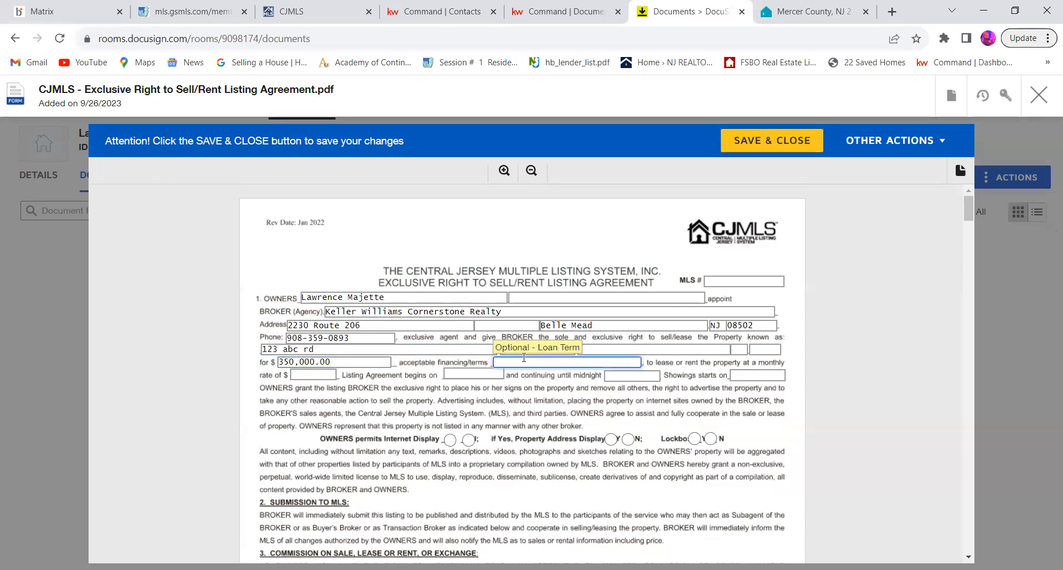
text(conver)
text(tional, cash, fha, va)
click(574, 412)
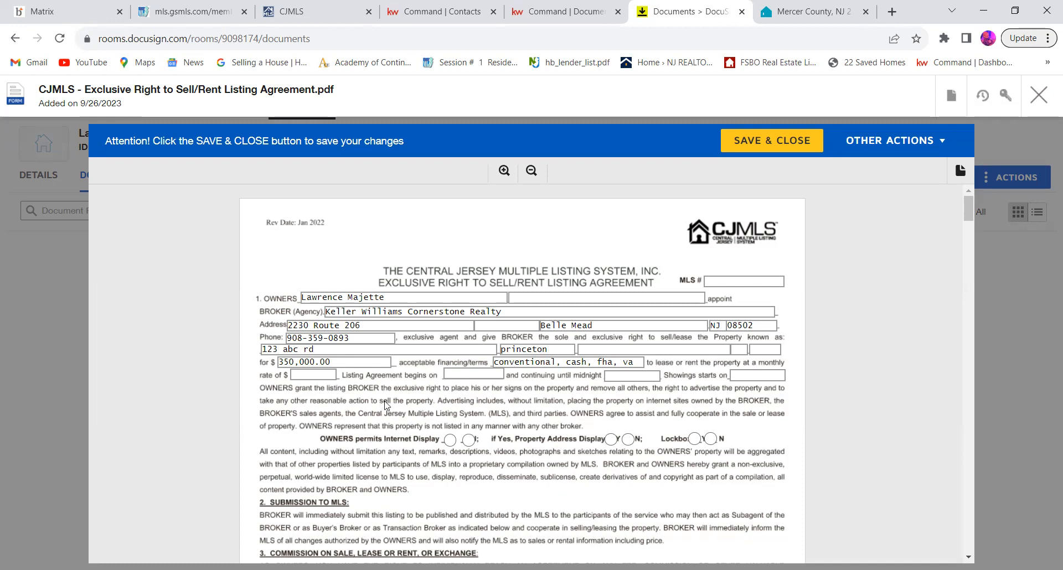
Step: Set the listing agreement's beginning date to 09/26/2023
scroll(384, 406, down, 1)
scroll(386, 405, down, 1)
scroll(424, 246, up, 1)
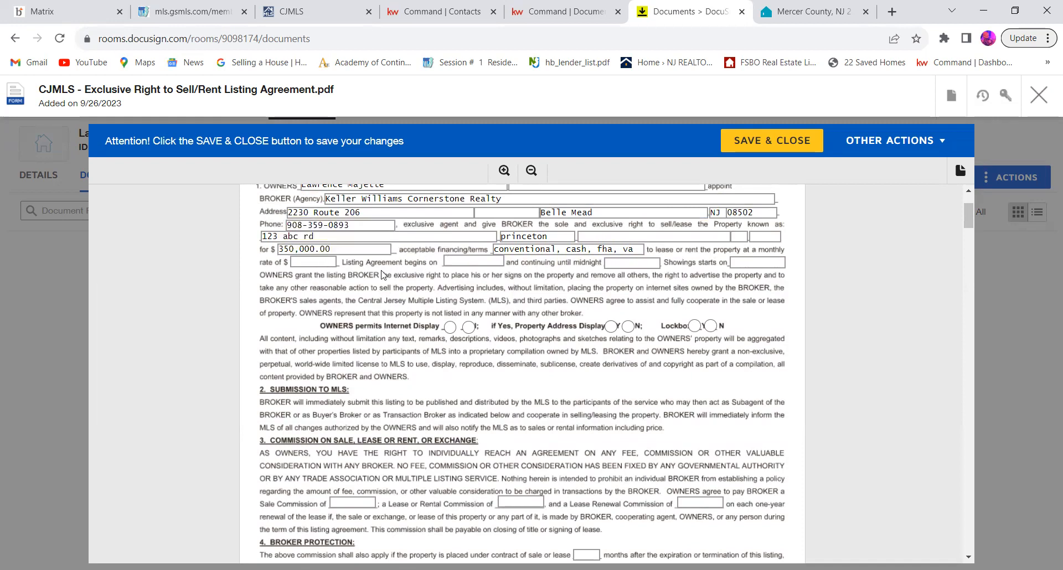
click(471, 261)
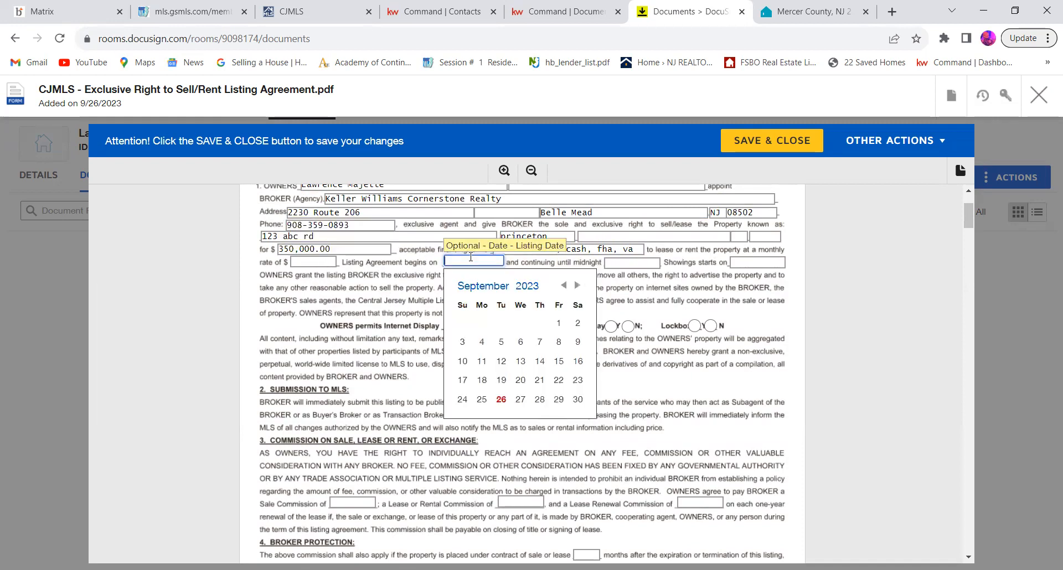
click(501, 399)
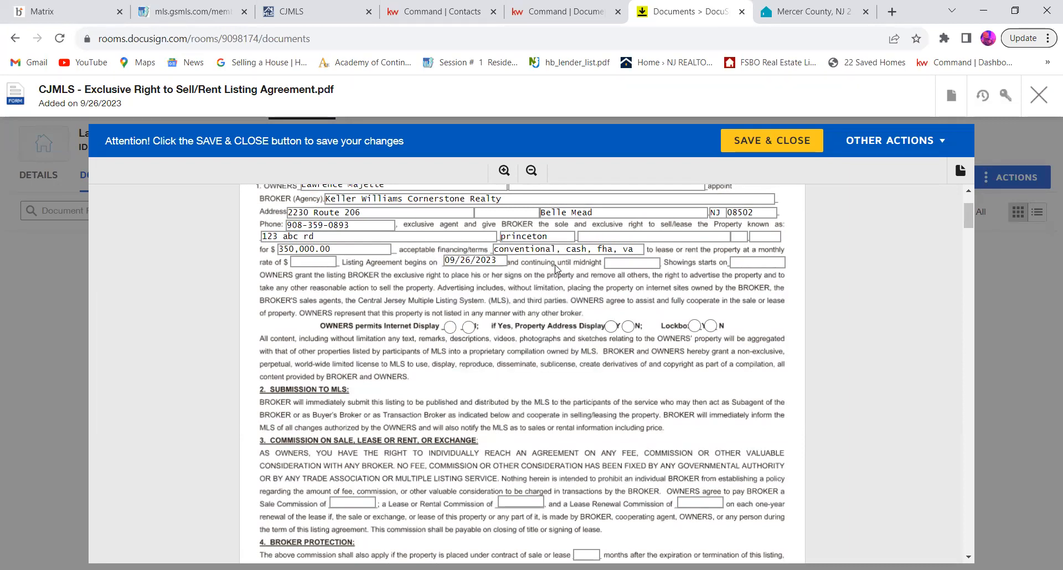
Step: Set the listing expiration date, through which the agreement continues until midnight, to 03/26/2024
click(625, 264)
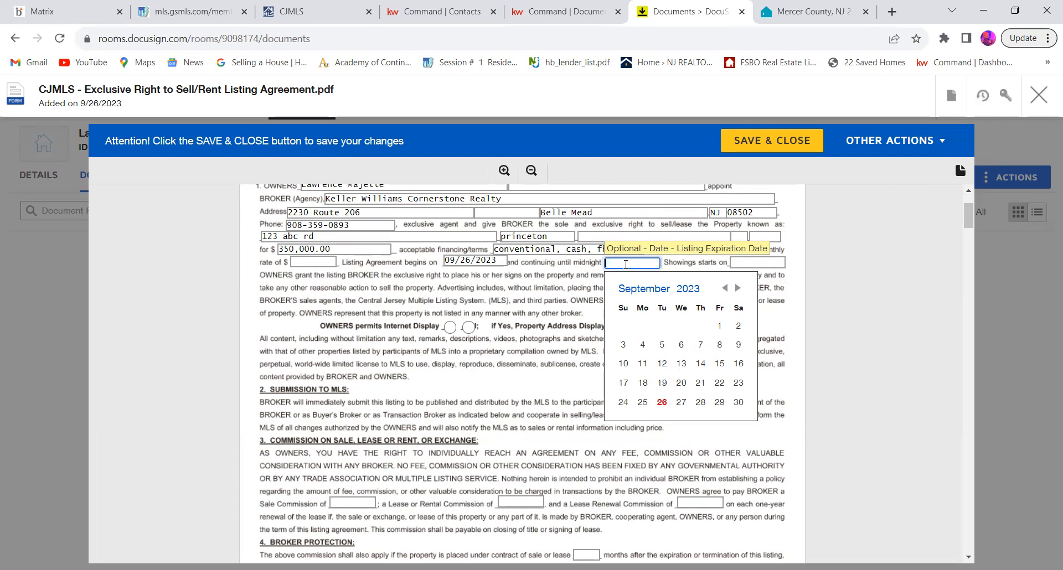
click(738, 288)
click(738, 289)
click(738, 288)
click(738, 288)
click(738, 288)
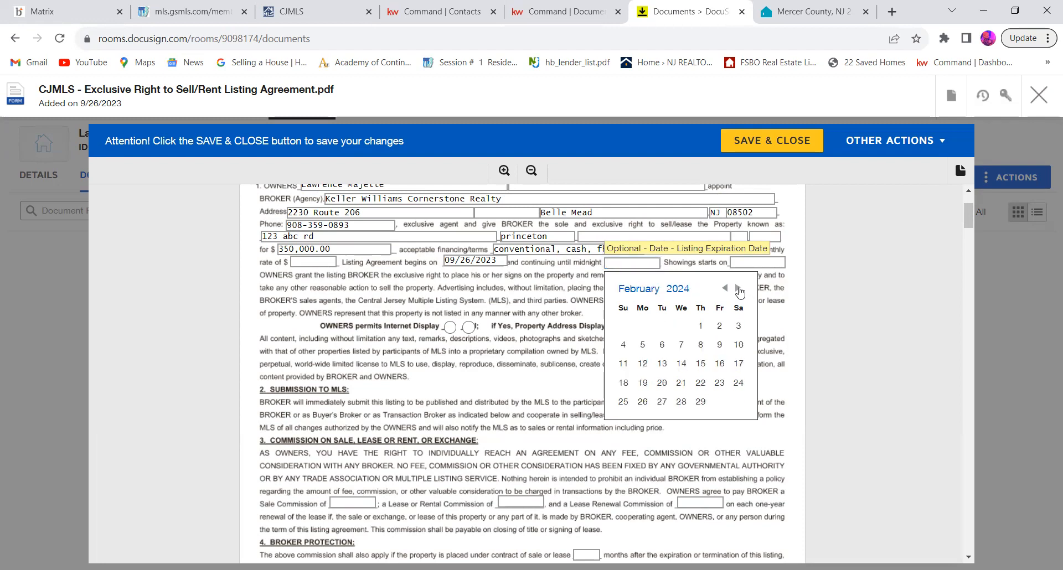
click(738, 288)
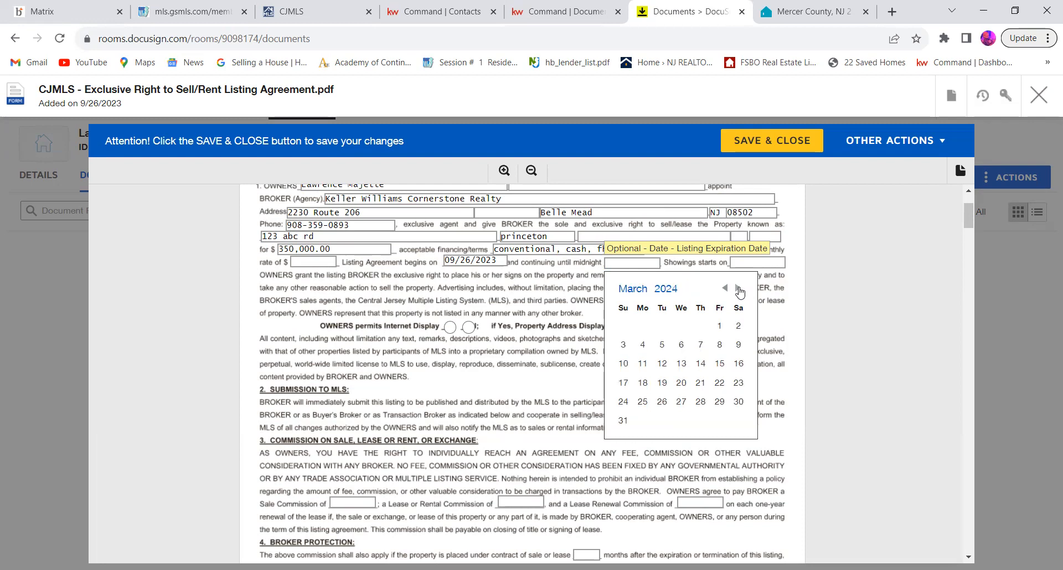
click(661, 402)
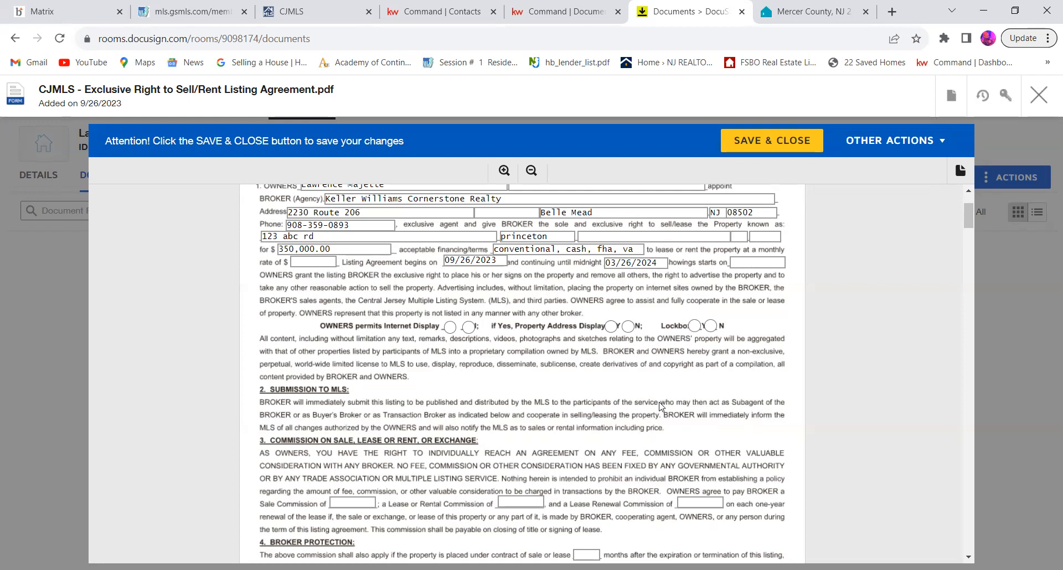
Step: Answer Yes to the owners' Internet display permission, property address display, and lockbox options
scroll(659, 406, down, 2)
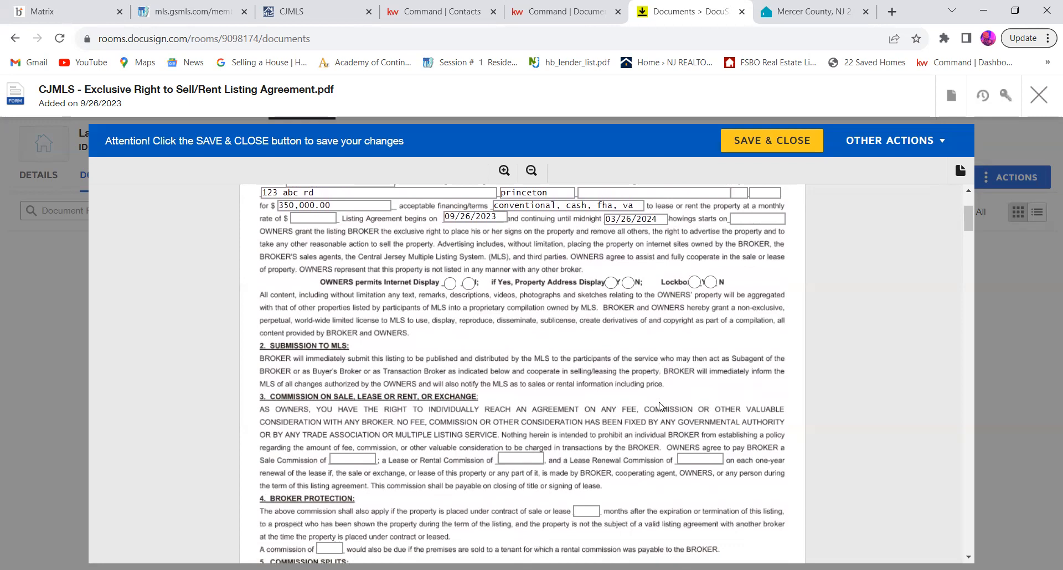
click(451, 283)
click(611, 283)
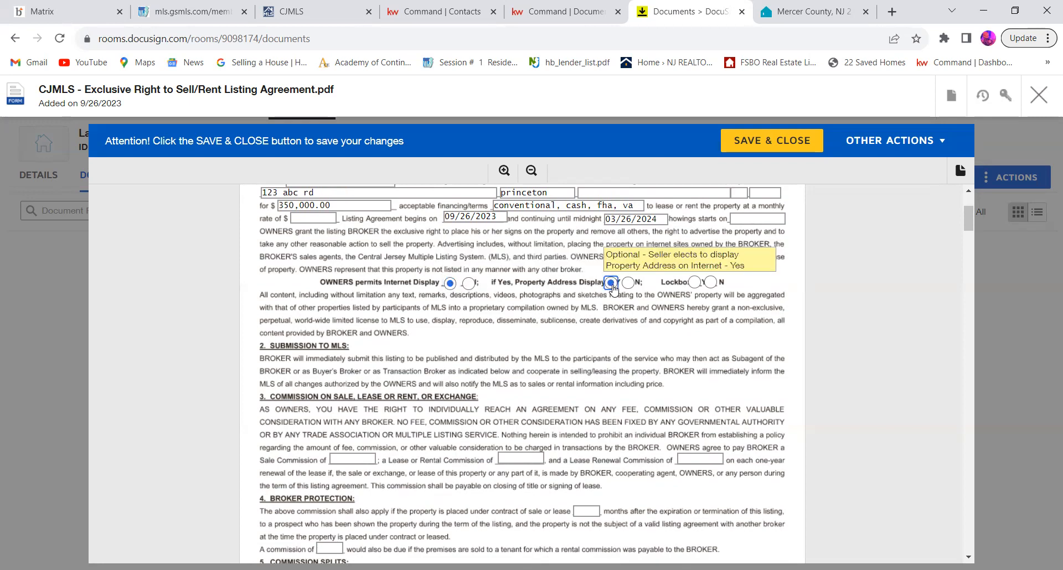
click(694, 284)
scroll(694, 287, down, 3)
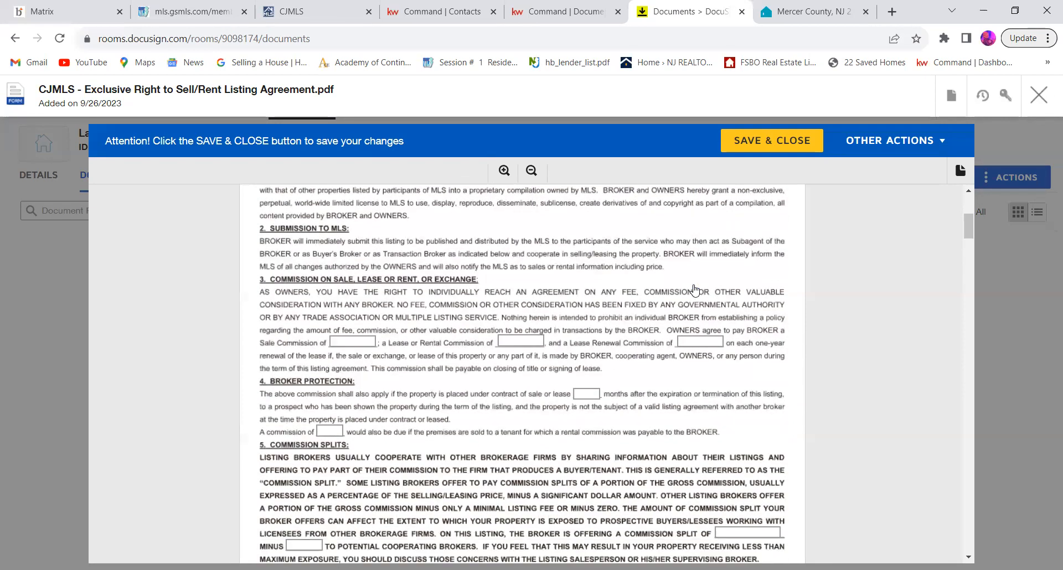
scroll(695, 288, down, 1)
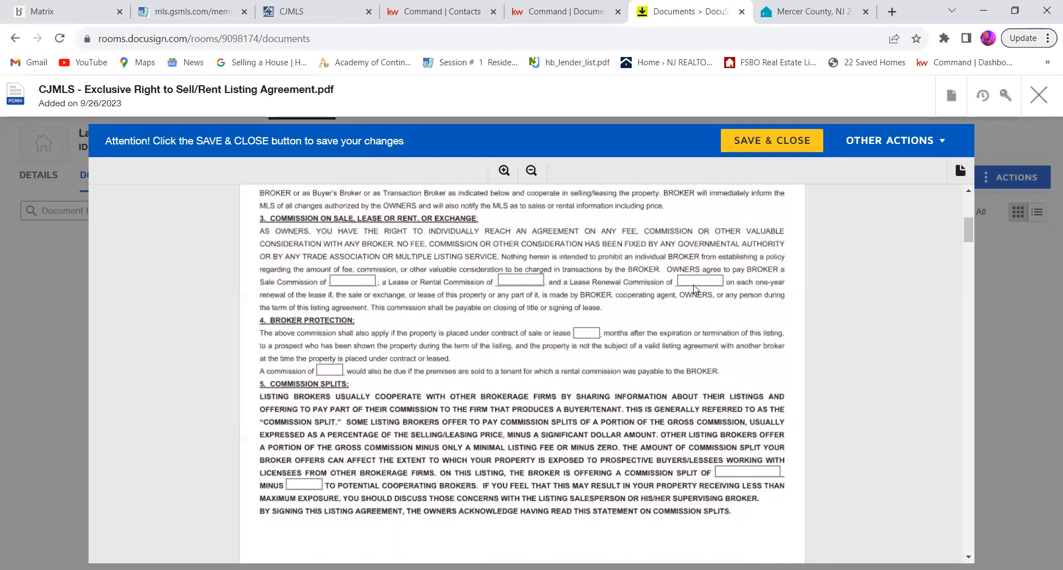
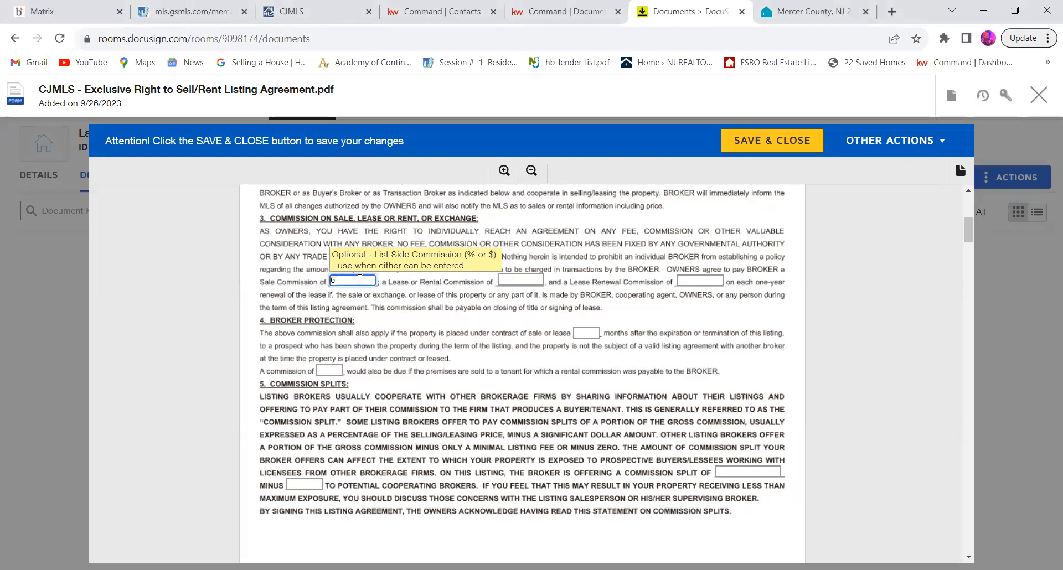
Step: Enter 6% as the sale commission in section 3 of the listing agreement
text(%)
scroll(500, 339, down, 2)
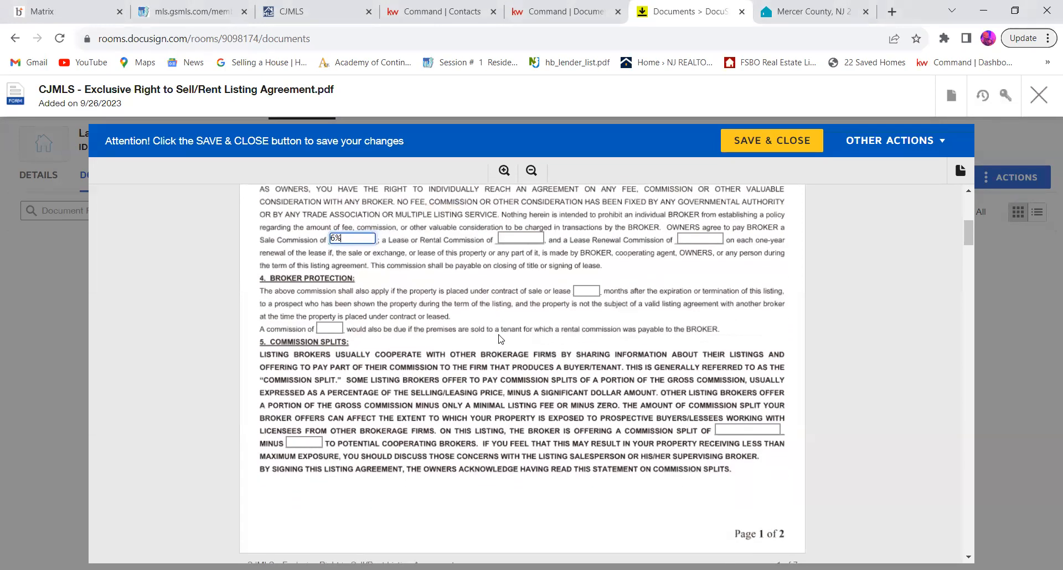
scroll(500, 338, down, 1)
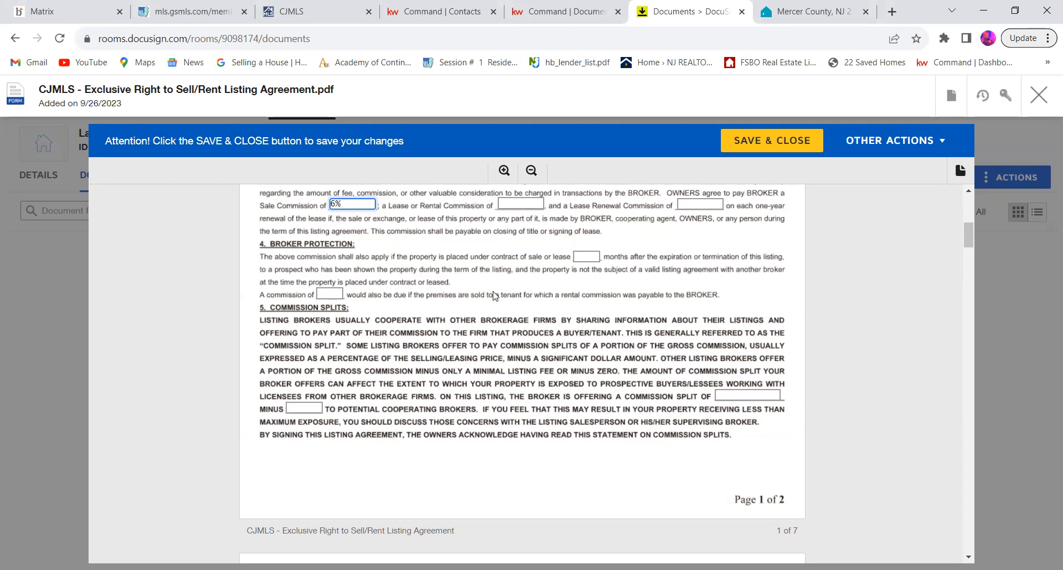
scroll(494, 296, down, 1)
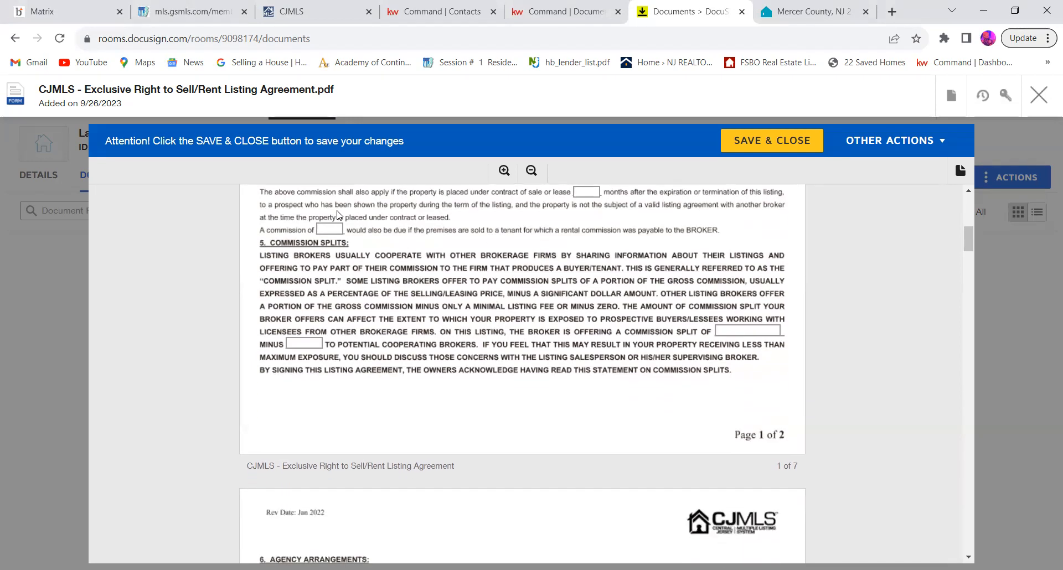
Step: Fill in the section 5 offer to cooperating brokers with a commission split of 2.5 minus 100
click(331, 227)
scroll(502, 343, down, 1)
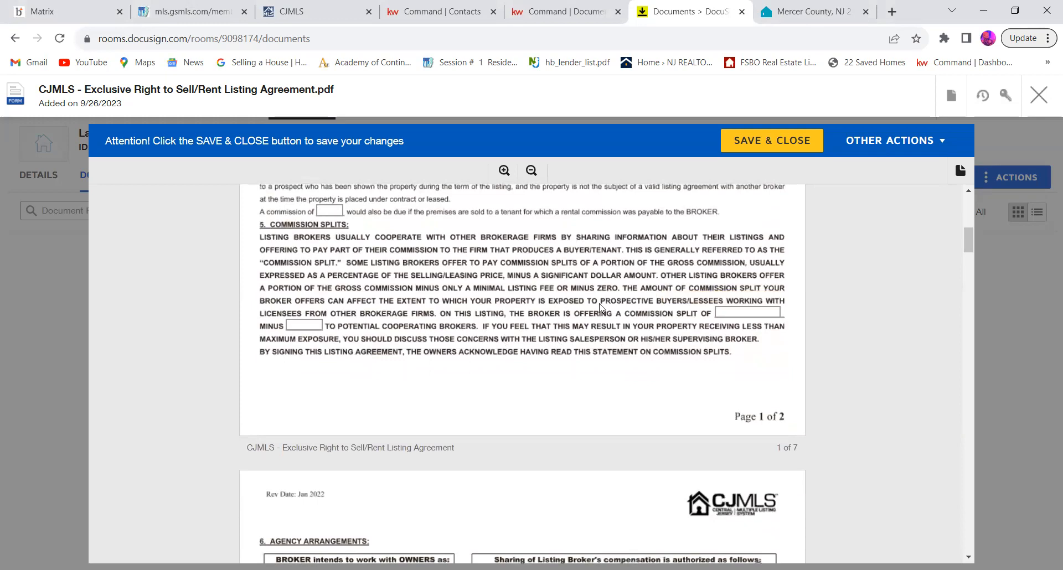
click(738, 310)
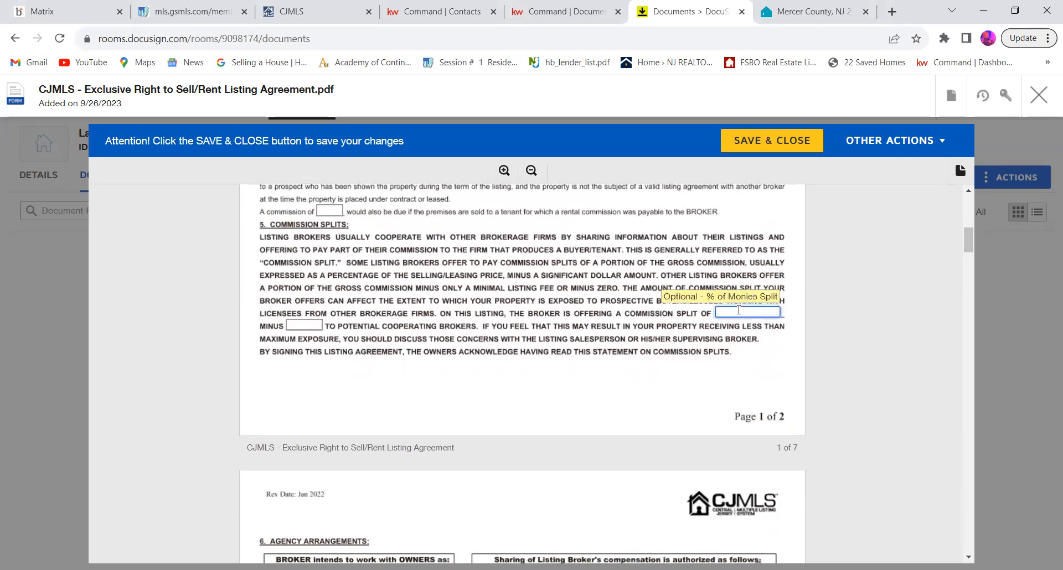
text(2.5)
click(631, 355)
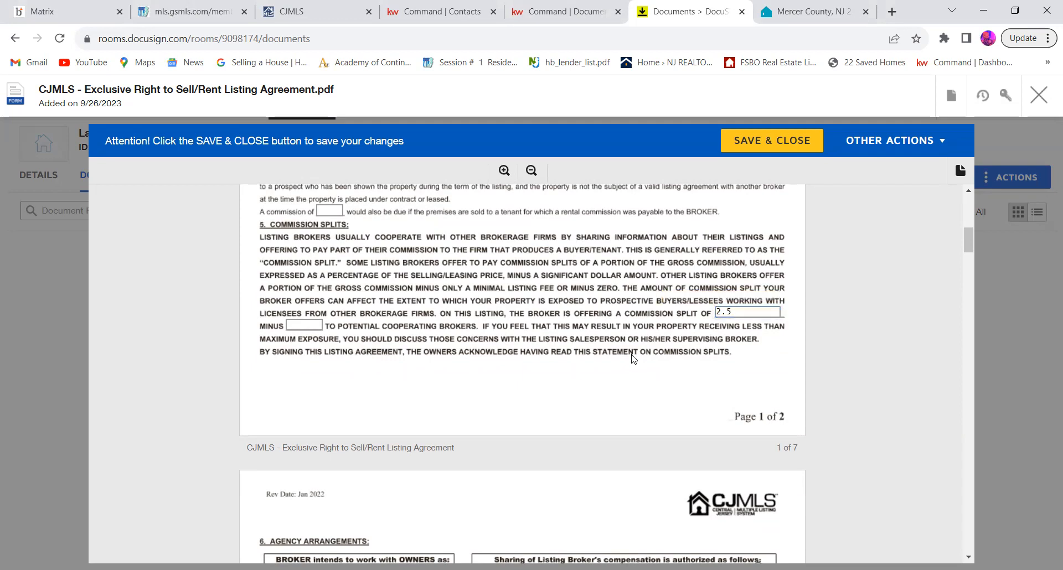
click(300, 324)
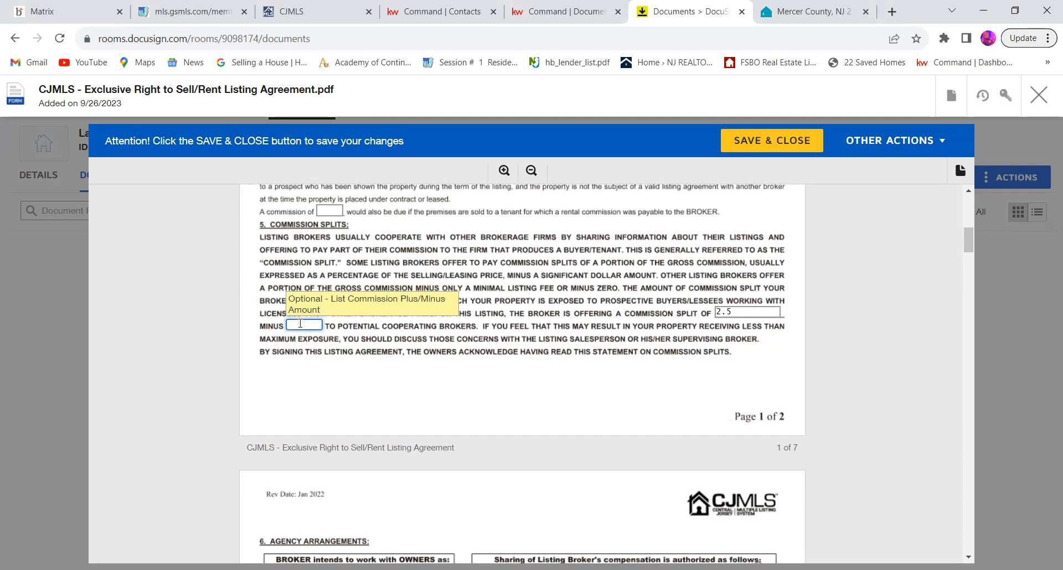
text(100)
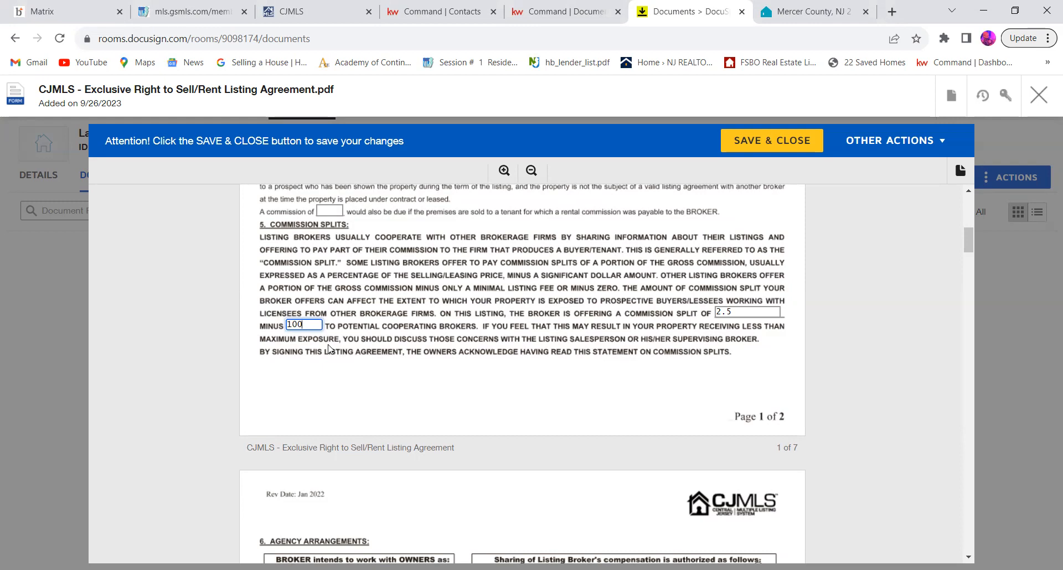
scroll(330, 349, down, 1)
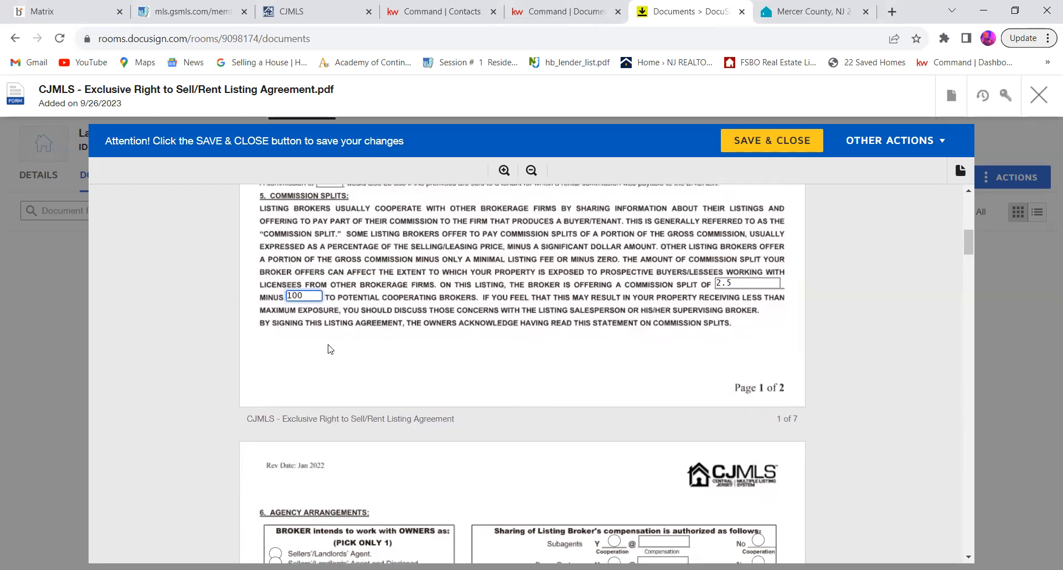
Step: Select Sellers'/Landlords' Agent and Disclosed Dual agent under section 6 Agency Arrangements, and save and close the listing agreement
scroll(487, 299, up, 3)
scroll(487, 299, up, 5)
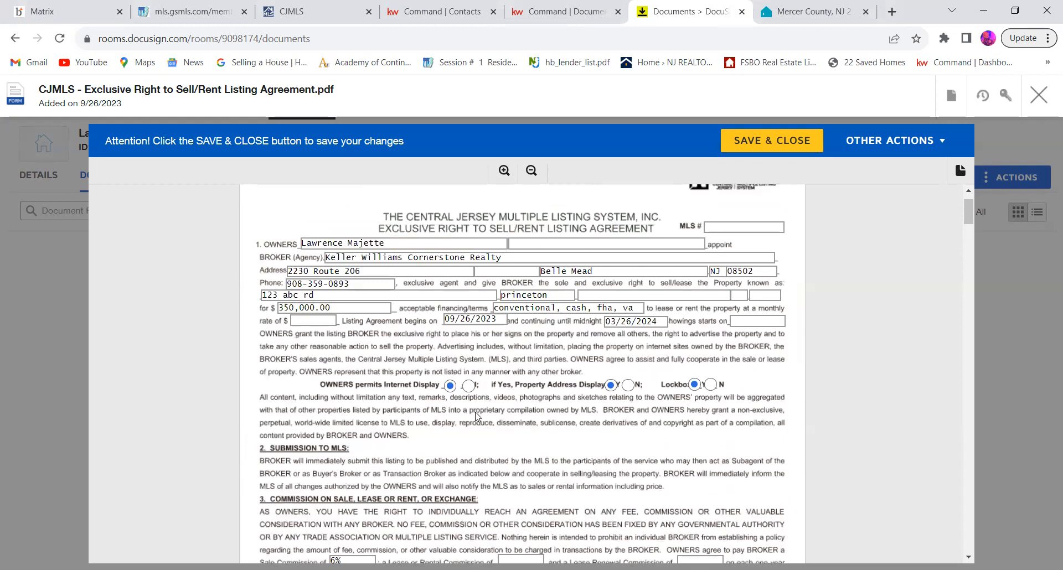
scroll(475, 417, down, 12)
scroll(475, 416, down, 3)
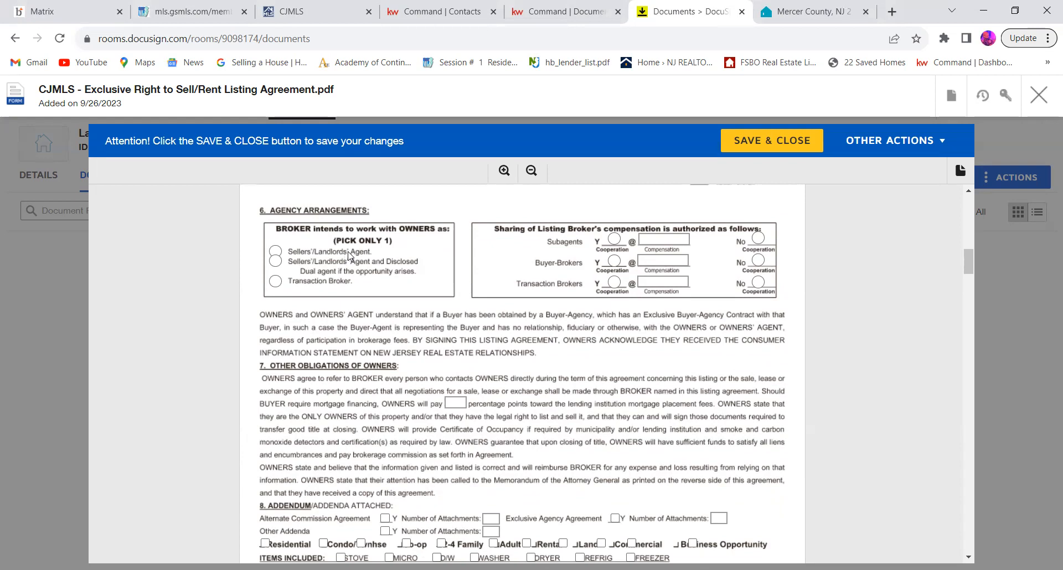
click(276, 261)
scroll(324, 279, up, 5)
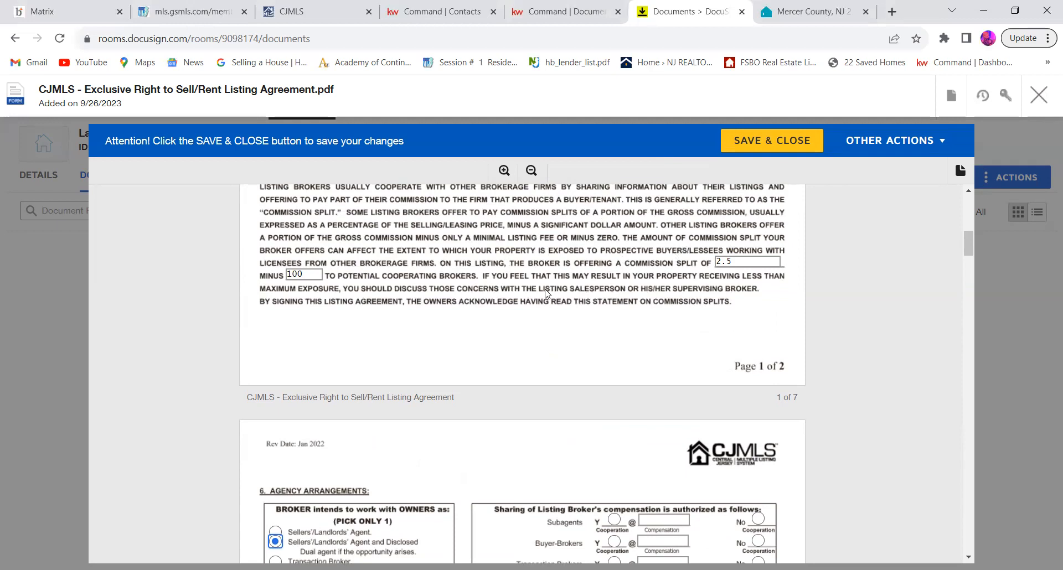
scroll(546, 294, down, 5)
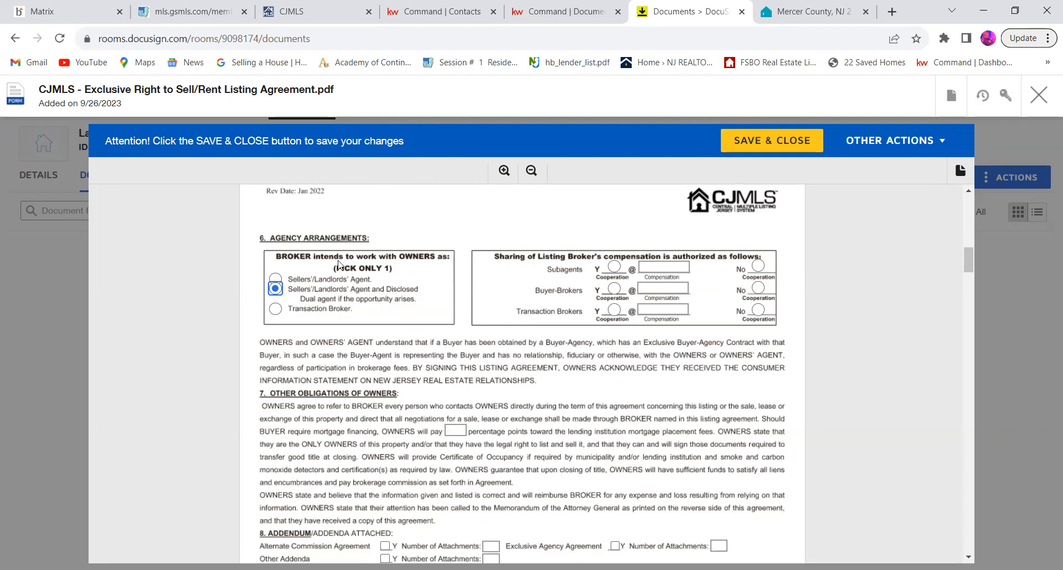
click(276, 279)
click(276, 289)
click(783, 142)
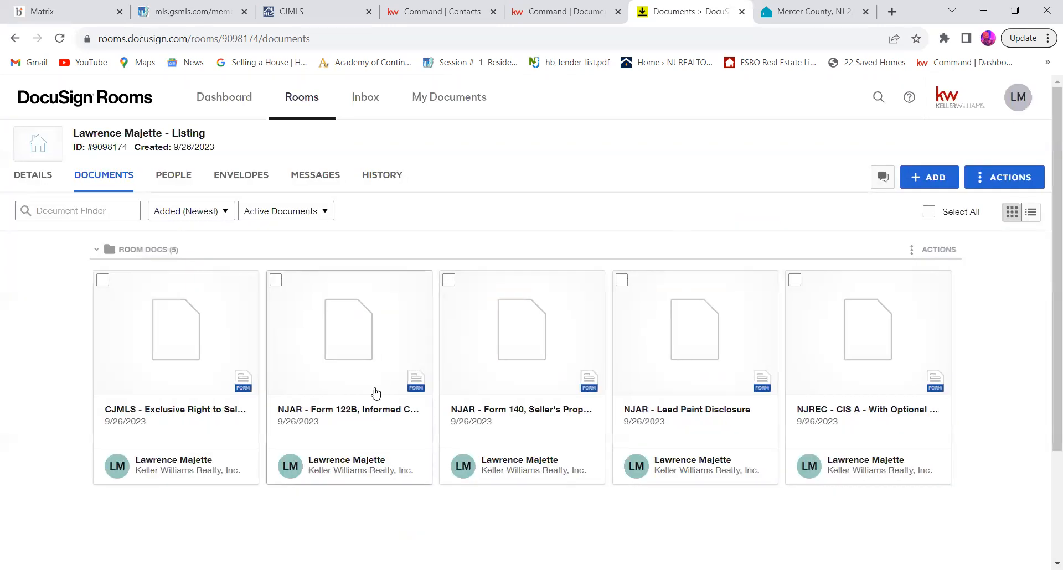
Step: Review the NJAR Form 122B, Informed Consent To Dual Agency - Seller, and close it
click(346, 340)
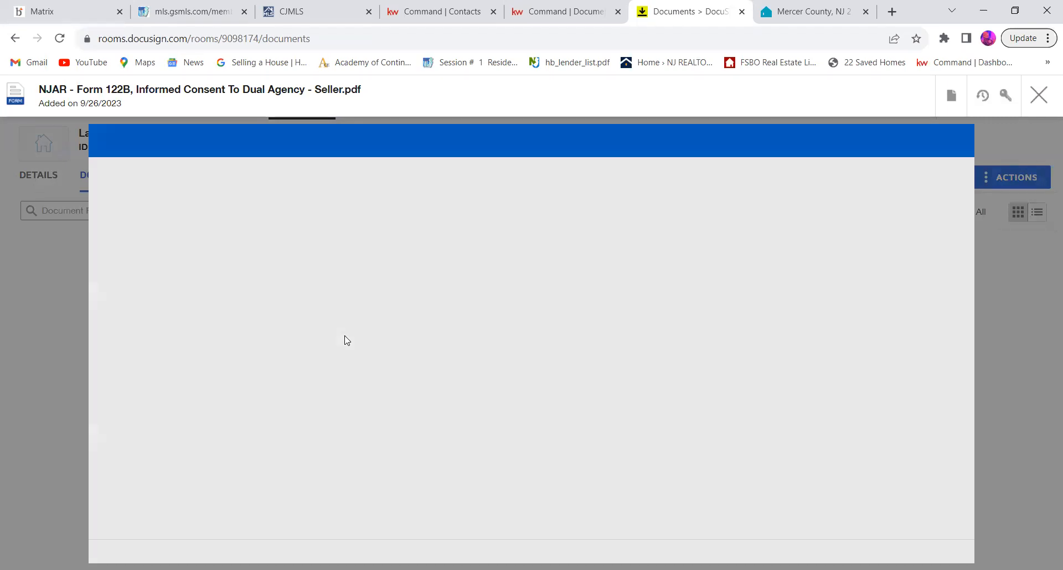
scroll(701, 402, down, 10)
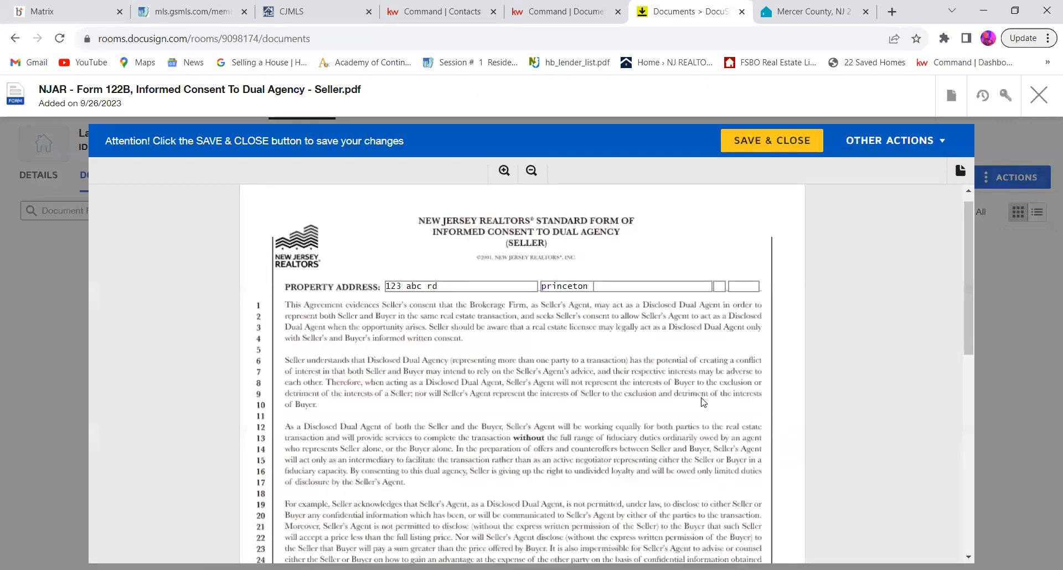
scroll(701, 402, up, 6)
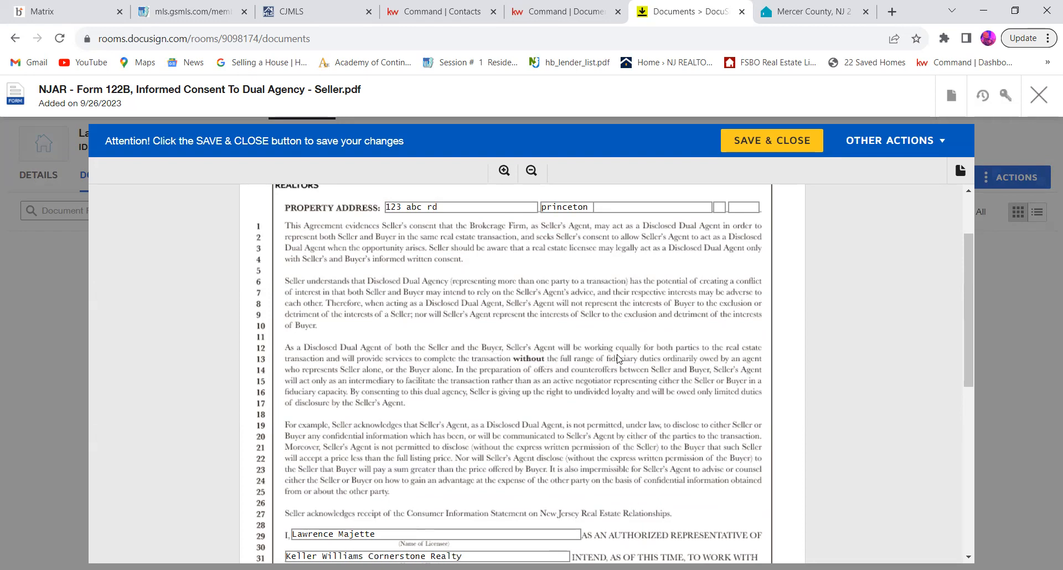
scroll(618, 359, down, 5)
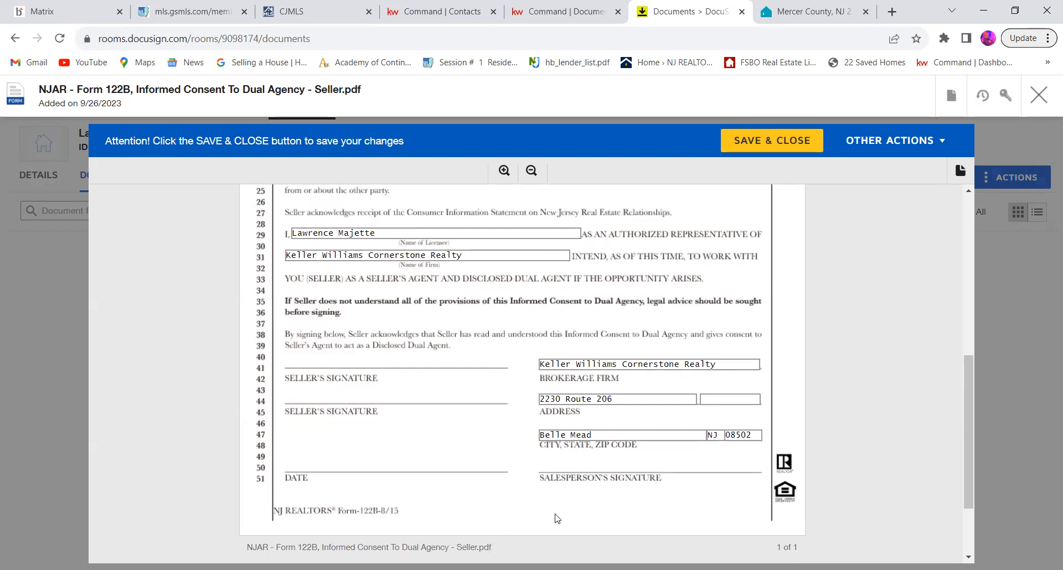
scroll(526, 425, up, 5)
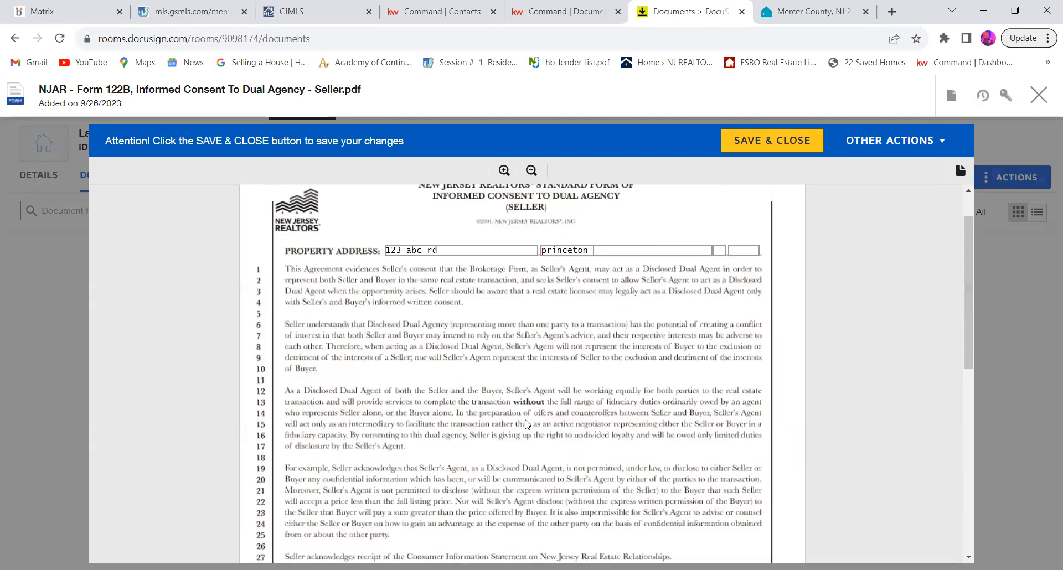
scroll(526, 425, up, 1)
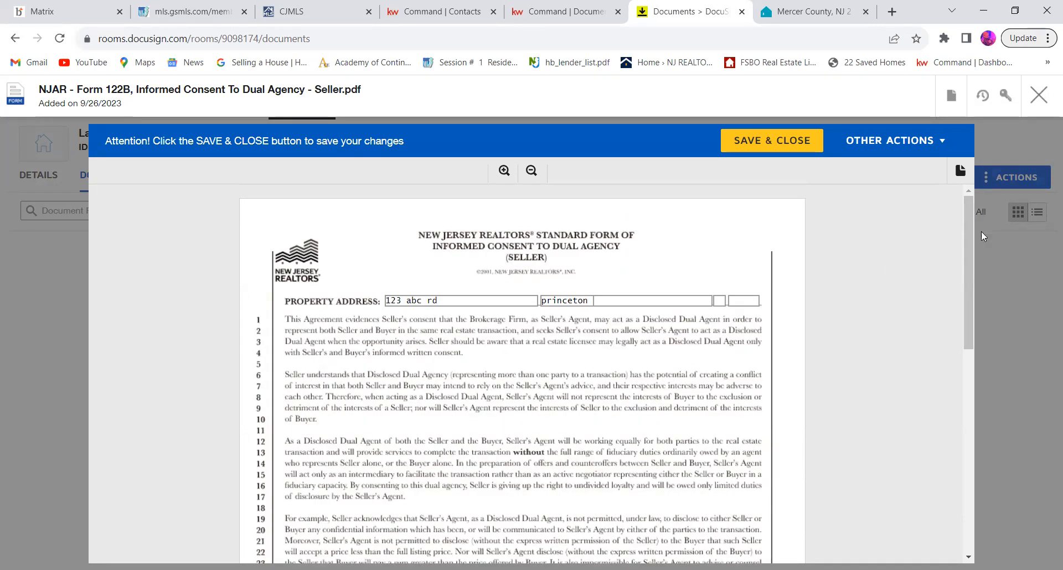
click(1038, 96)
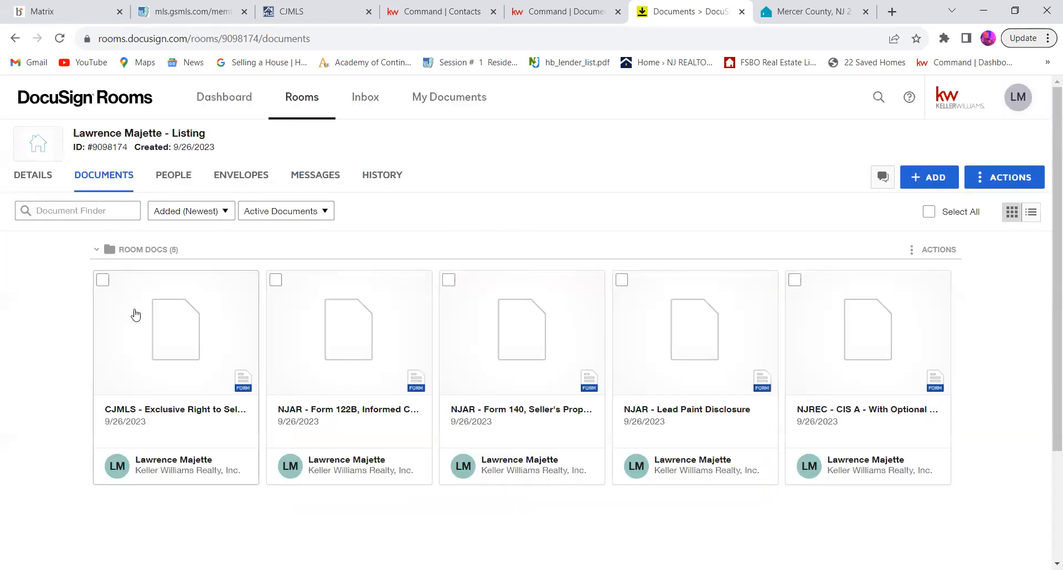
Step: Reopen the CJMLS Exclusive Right to Sell/Rent Listing Agreement and change the section 6 agency arrangement to Sellers'/Landlords' Agent
click(150, 323)
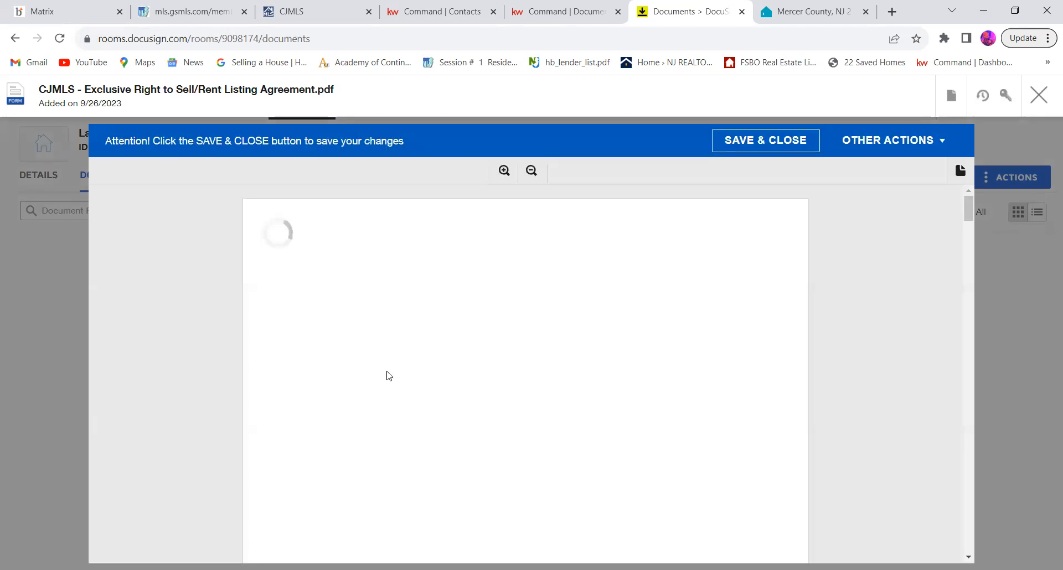
scroll(389, 376, down, 10)
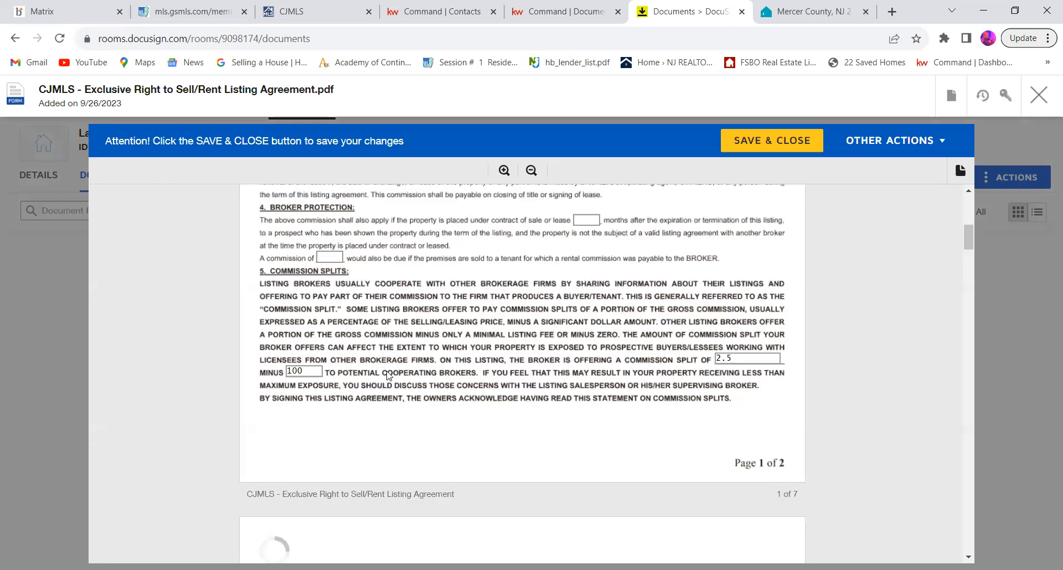
click(275, 345)
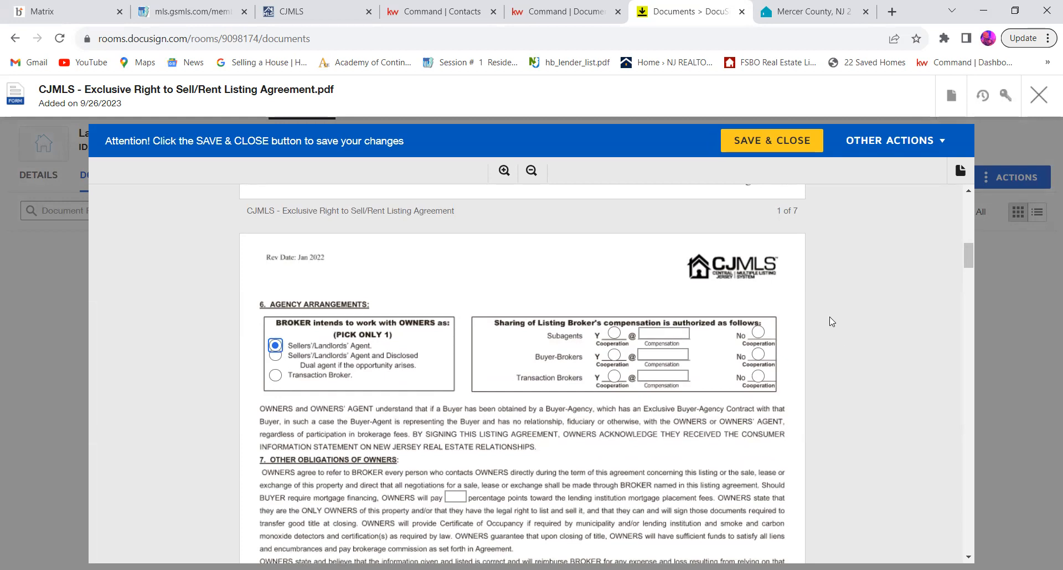
Step: Authorize cooperation with buyer-brokers and answer No for subagents and transaction brokers in the section 6 compensation sharing box
scroll(830, 321, up, 10)
scroll(830, 321, up, 2)
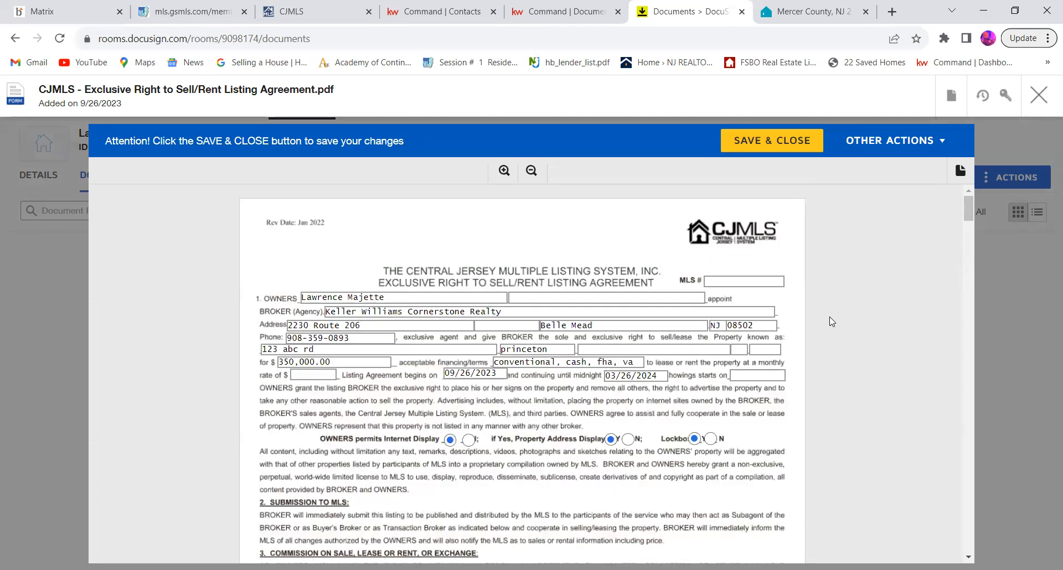
scroll(830, 321, down, 12)
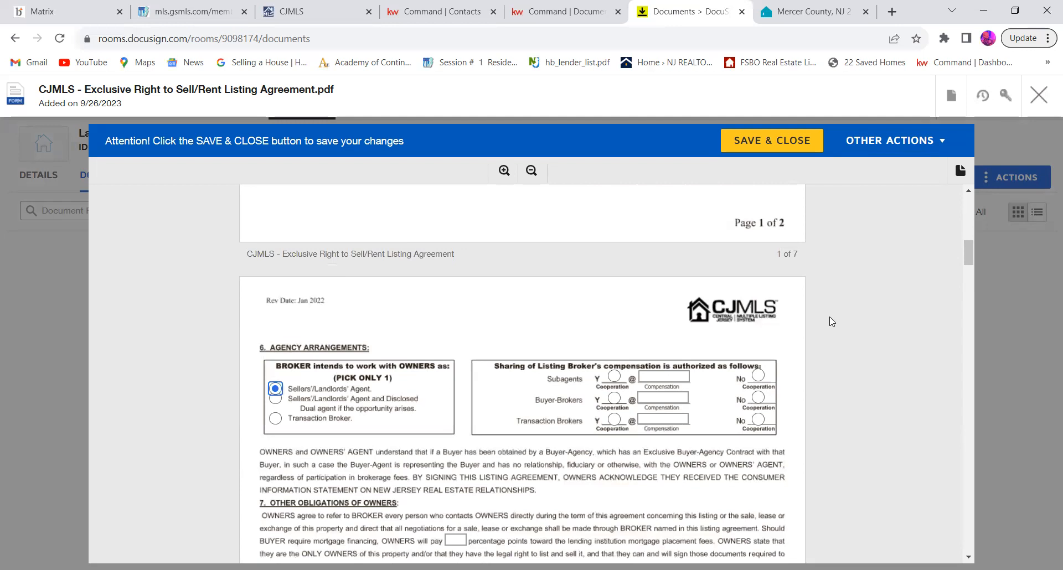
scroll(831, 321, down, 3)
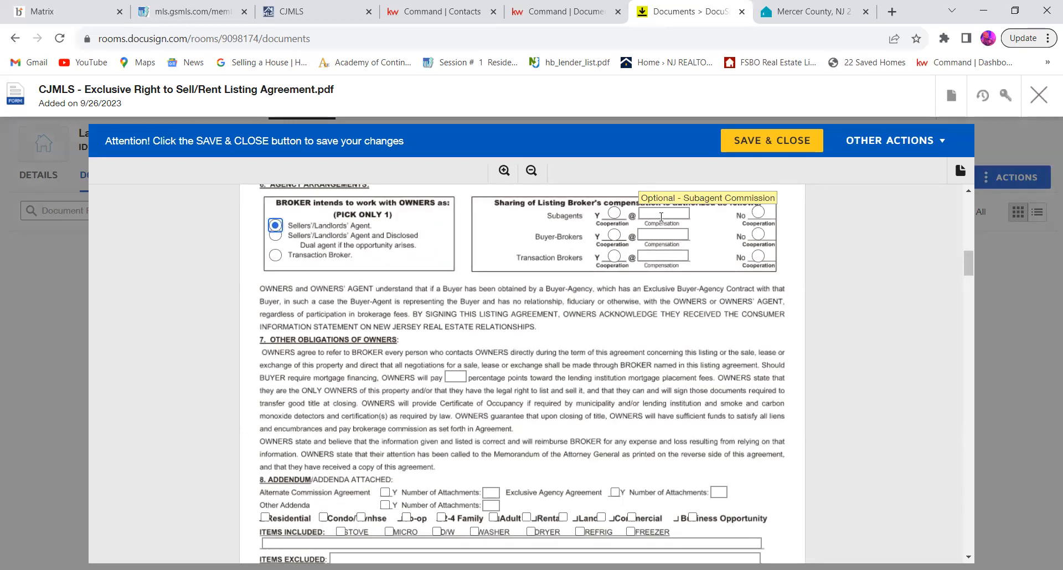
click(615, 236)
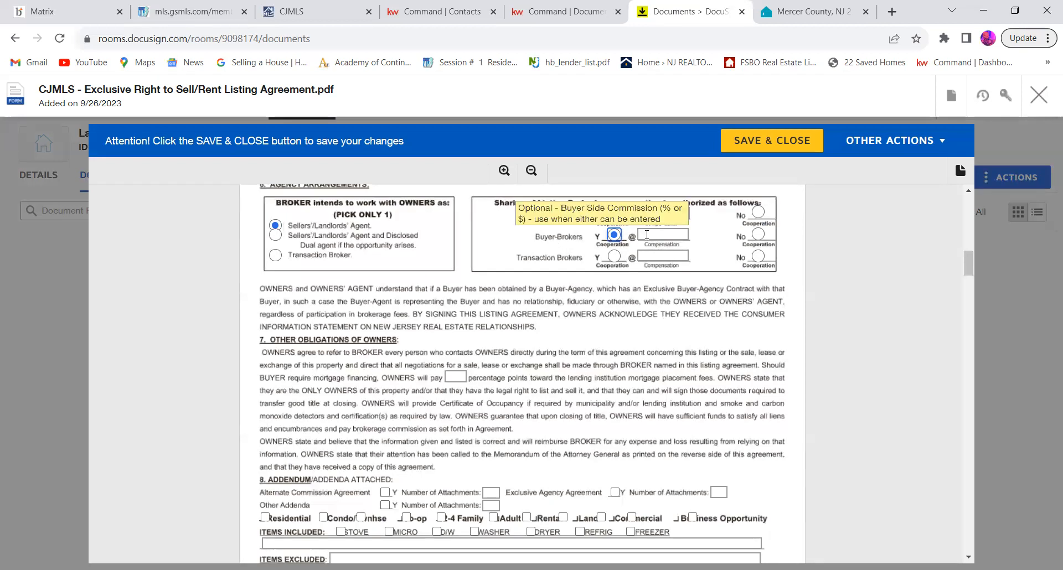
click(647, 235)
click(757, 215)
click(758, 258)
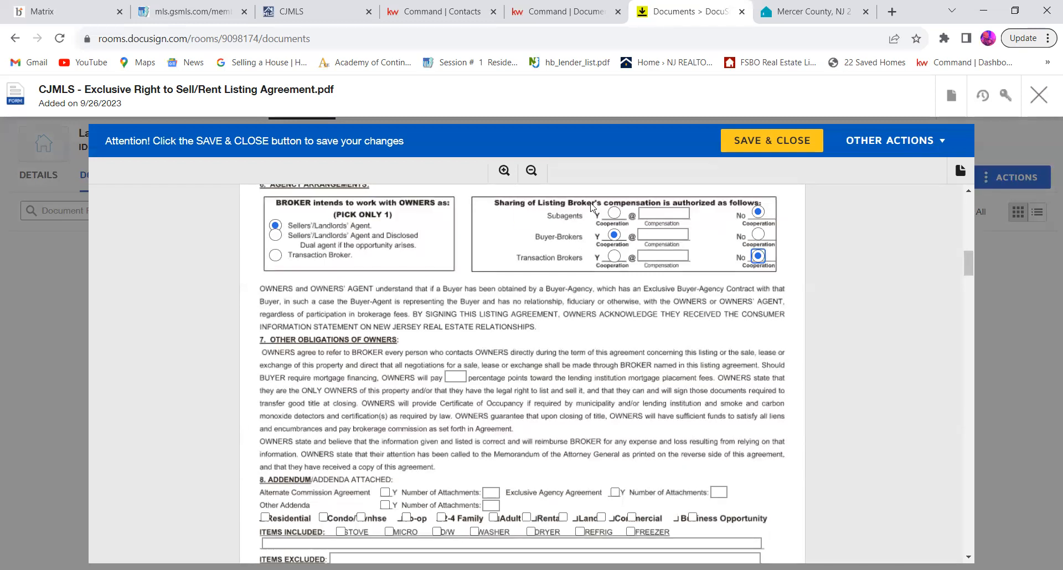
Step: Enter 2.5% -$100 as the buyer-brokers' compensation in section 6
click(669, 230)
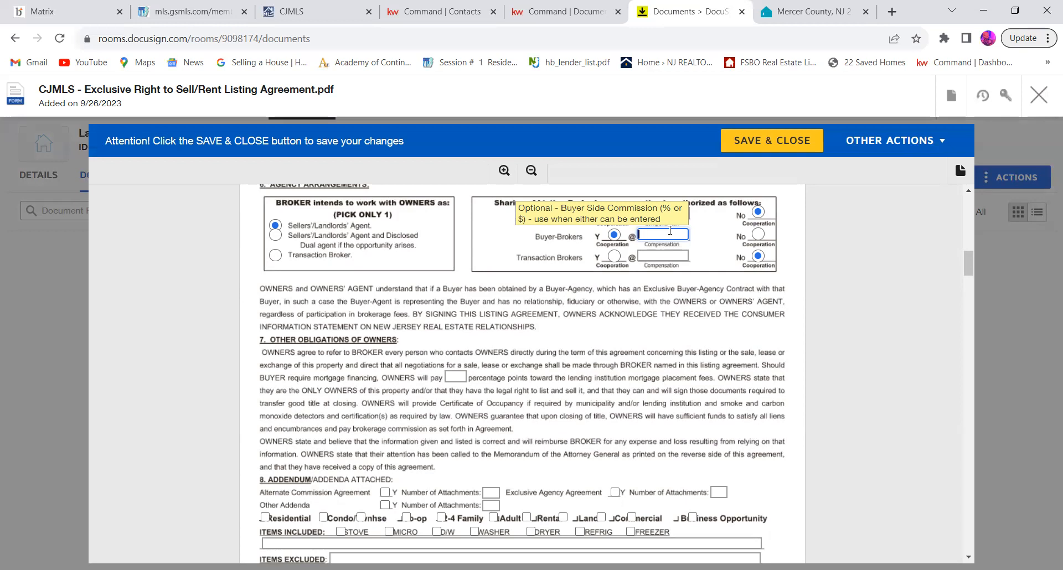
text(.25)
text(%)
key(BackSpace)
key(BackSpace)
key(BackSpace)
text(2.5% -$100)
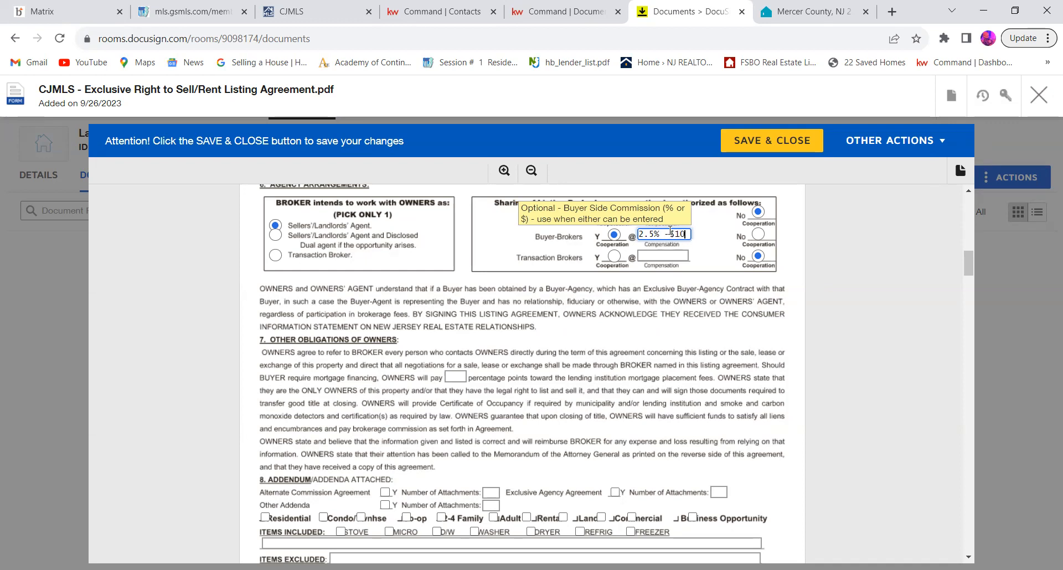
click(720, 297)
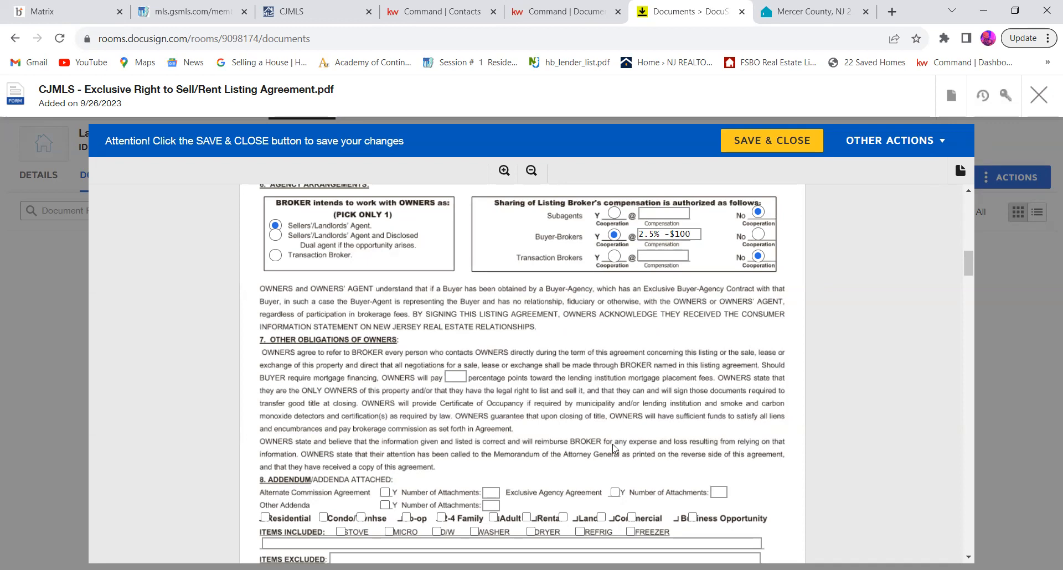
Step: Mark the property type as Residential in section 8 of the listing agreement
scroll(613, 448, down, 3)
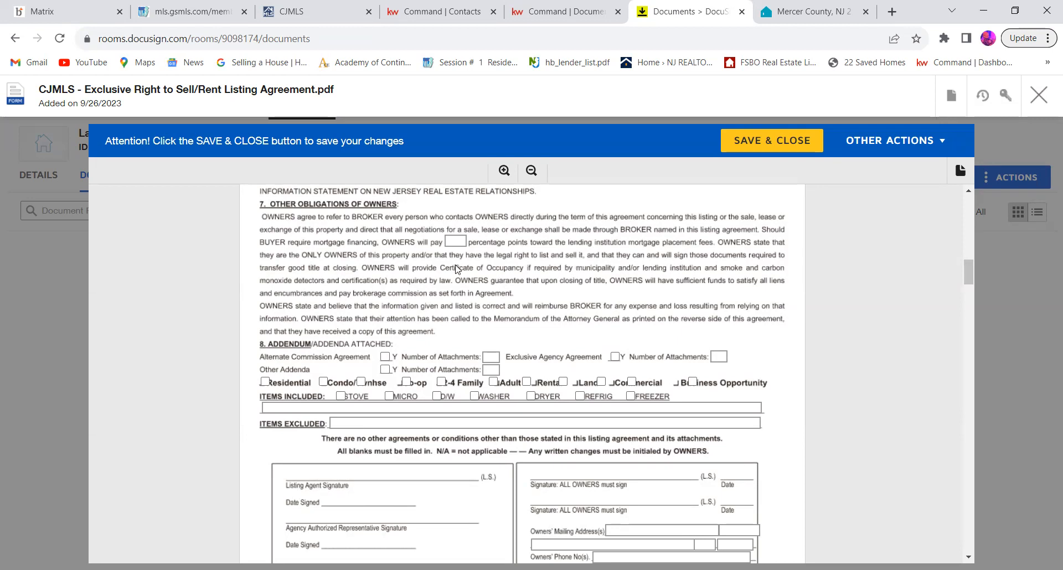
scroll(456, 270, down, 2)
scroll(456, 269, down, 1)
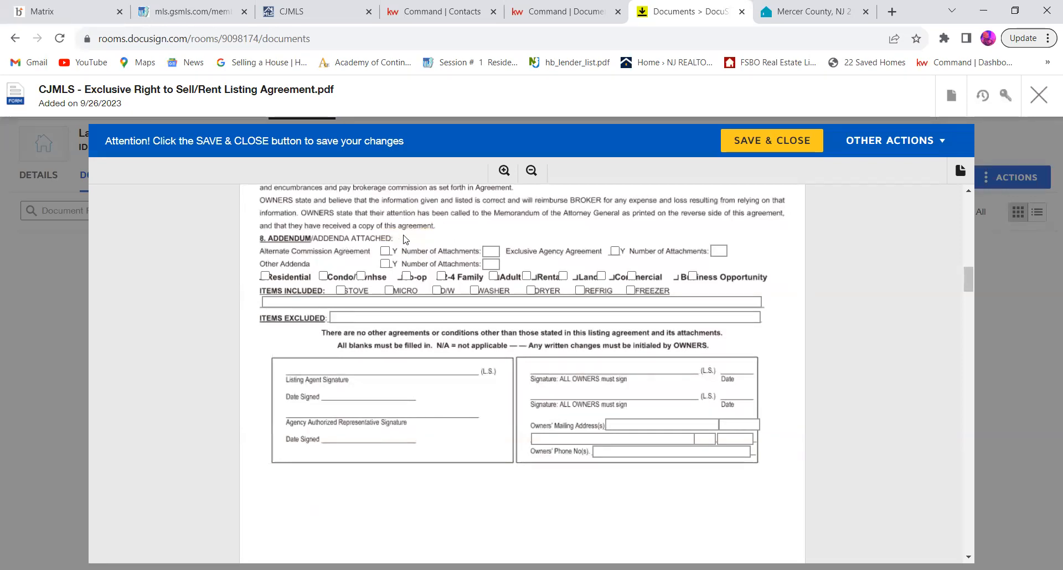
scroll(406, 239, down, 2)
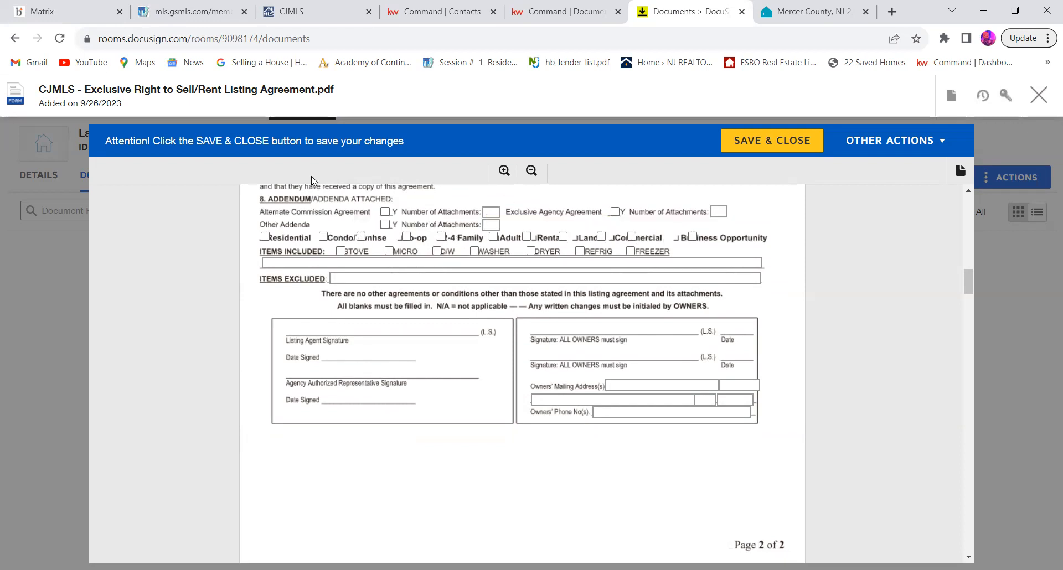
click(265, 238)
Step: Mark the stove, micro, D/W, washer, dryer, refrig and freezer as items included in the listing agreement
scroll(390, 232, down, 1)
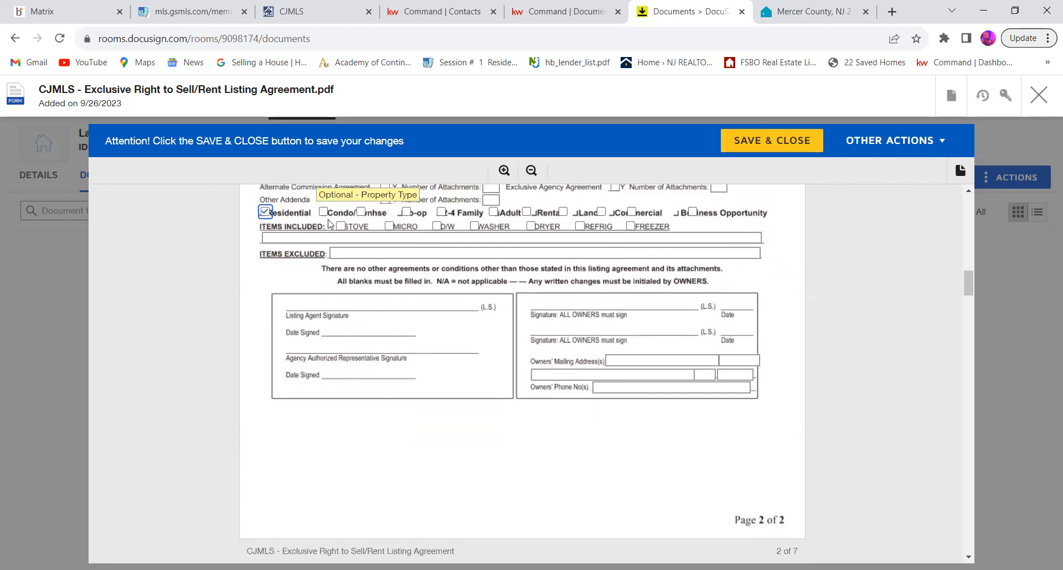
click(340, 227)
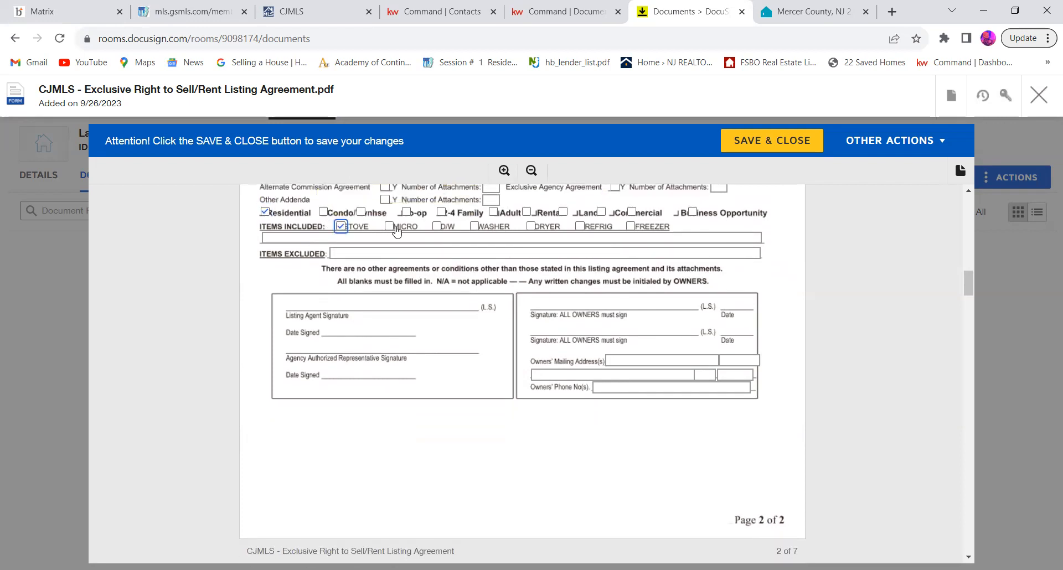
click(390, 227)
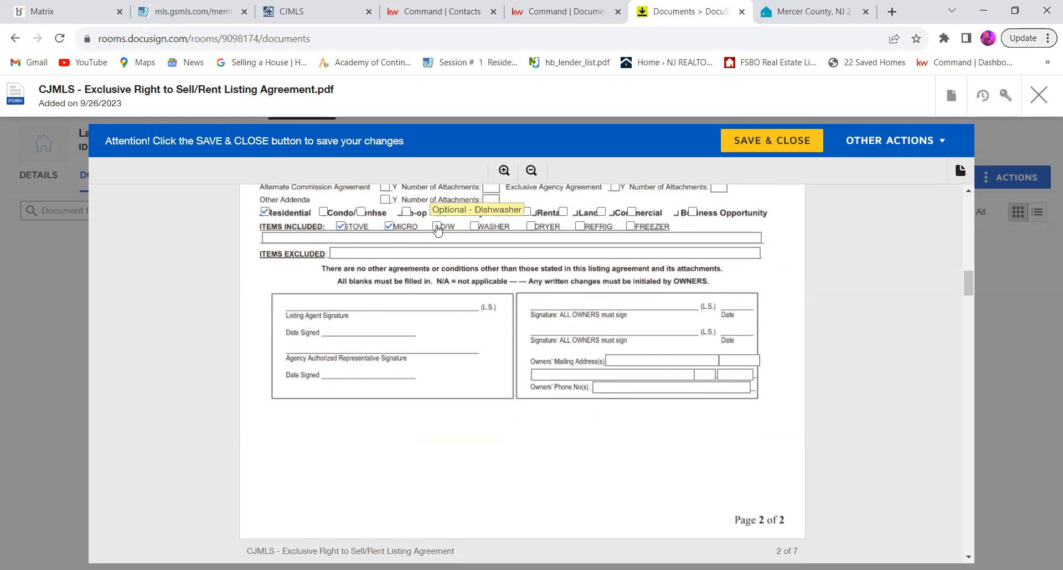
click(437, 226)
click(477, 227)
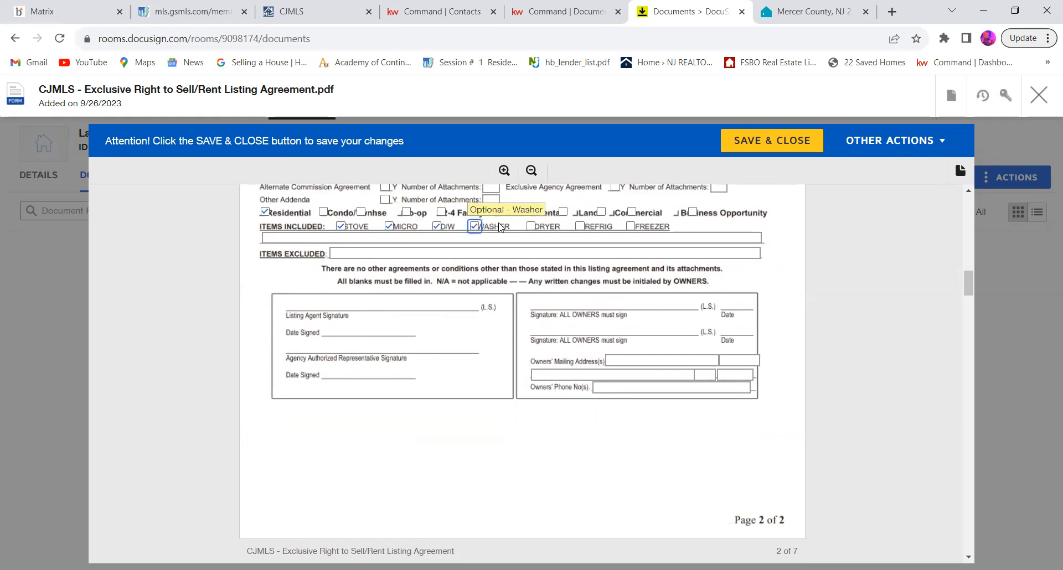
click(532, 226)
click(580, 227)
click(630, 226)
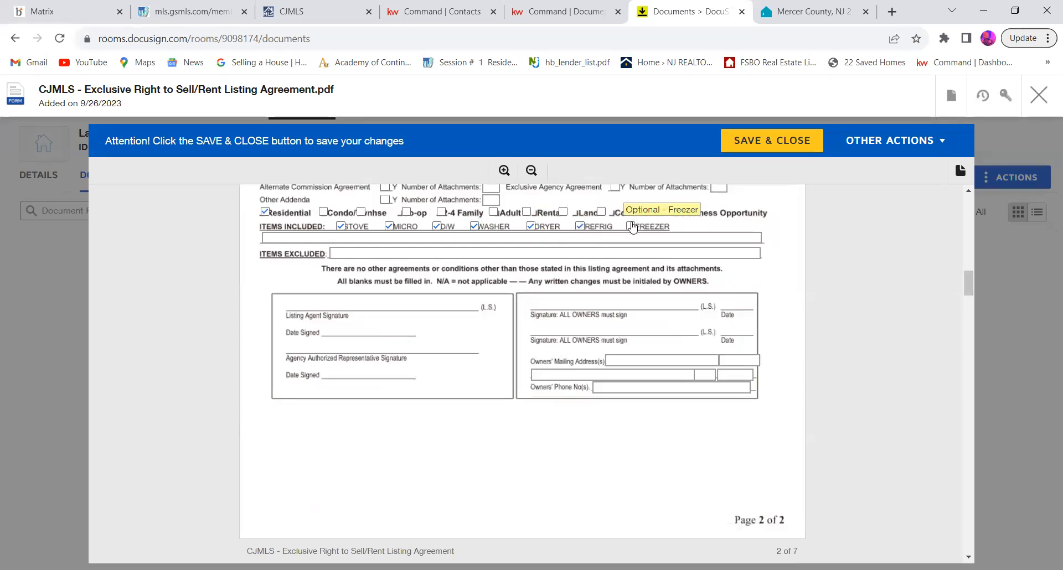
Step: Enter "Sellers personal property" as the items excluded in the listing agreement
scroll(513, 272, down, 1)
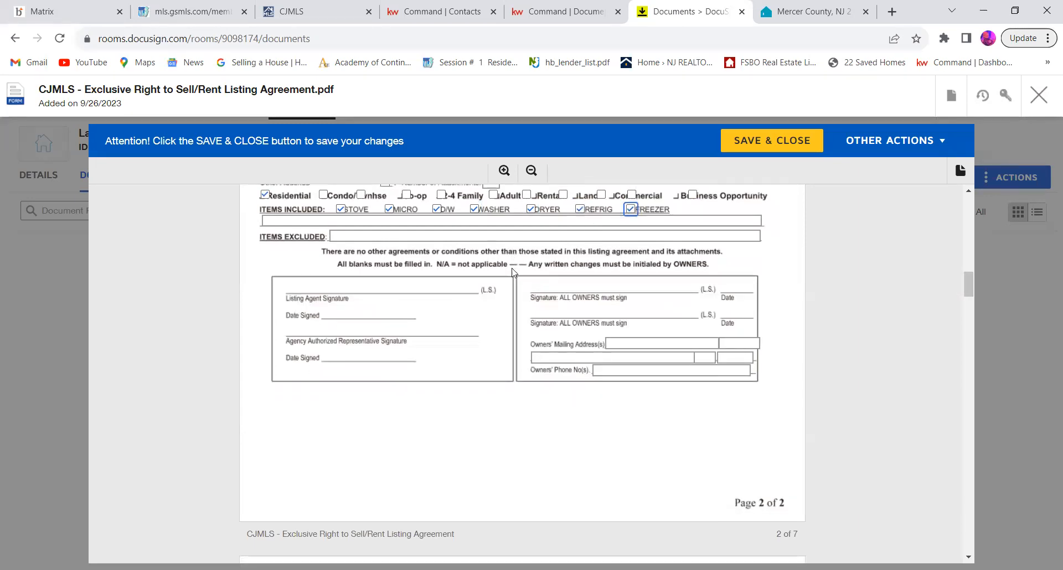
click(426, 234)
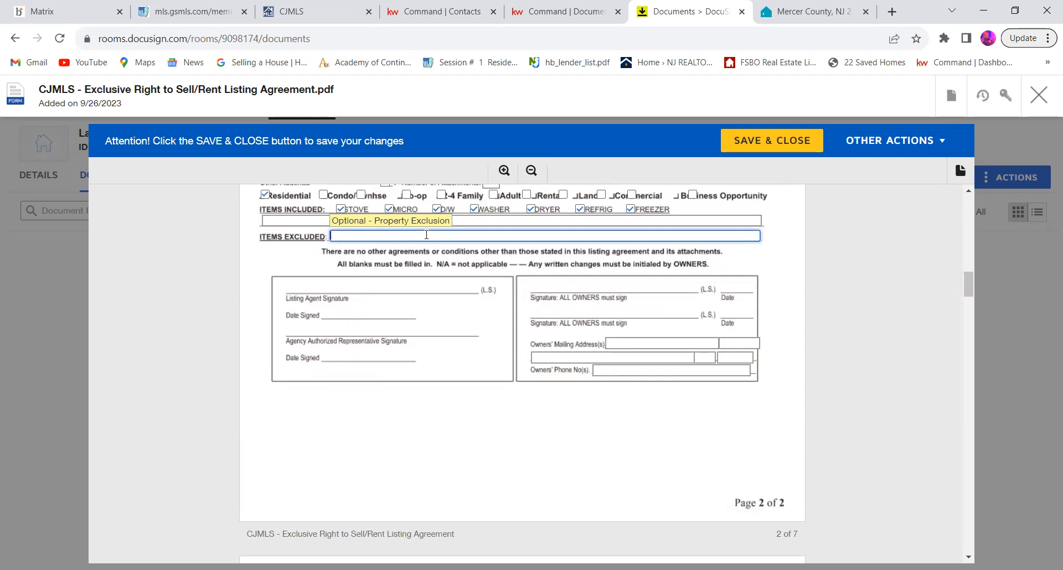
text(Sellers )
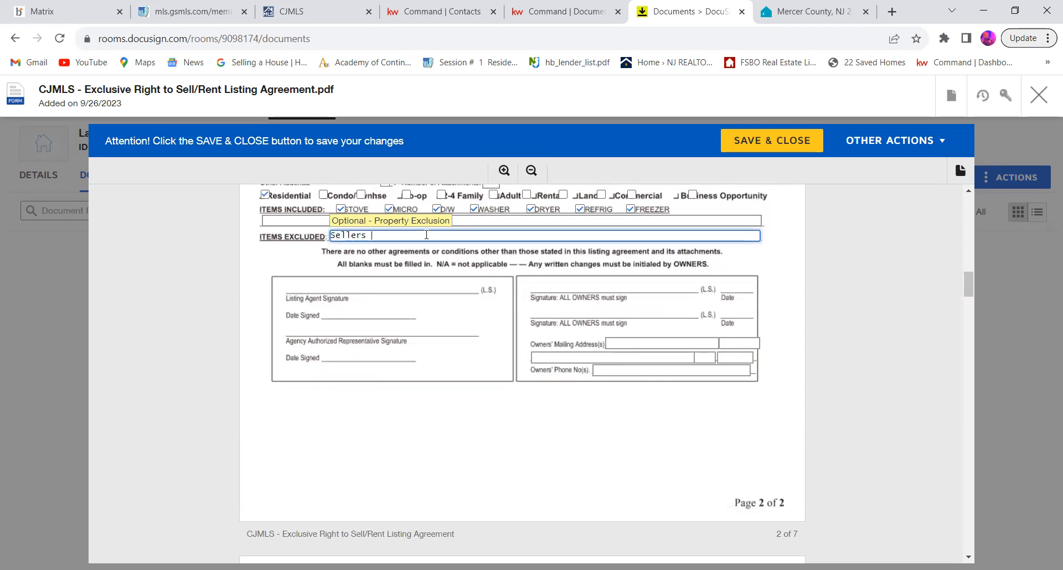
text(personal property)
click(471, 281)
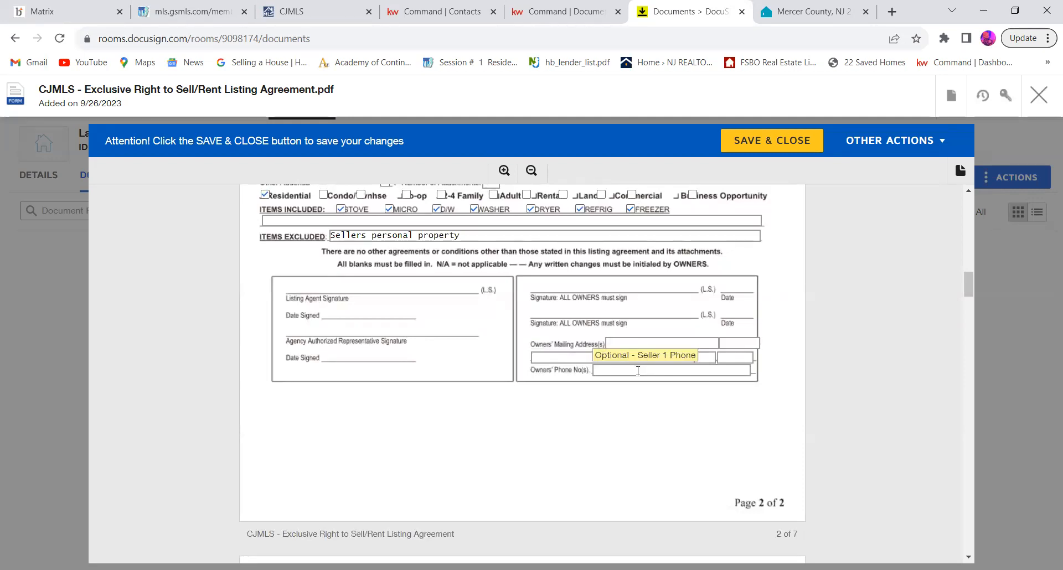
Step: Review the attached Attorney General memorandum on housing discrimination laws, through to its broker and property owner signature section
scroll(637, 371, down, 9)
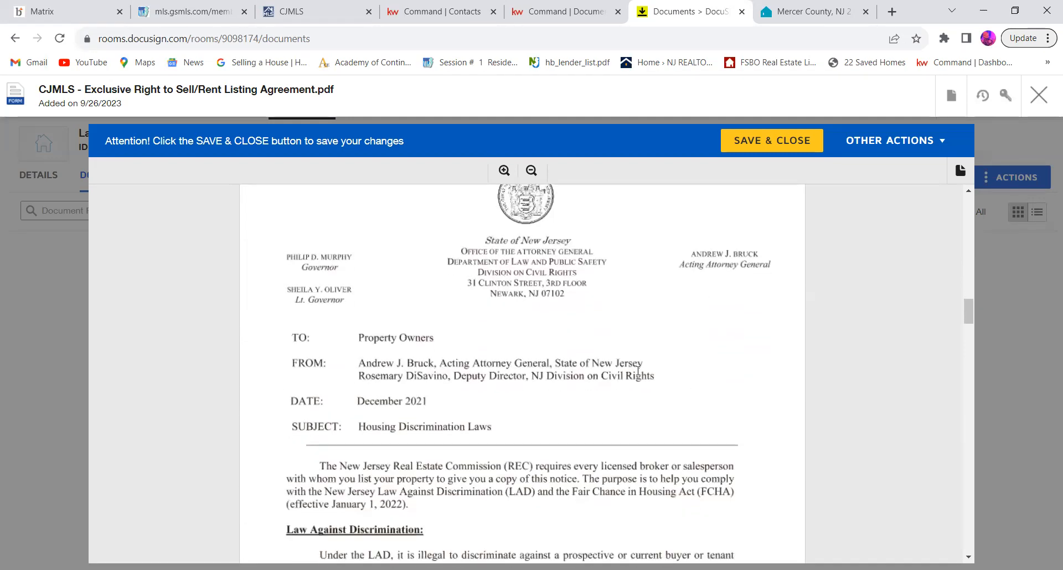
scroll(639, 375, down, 3)
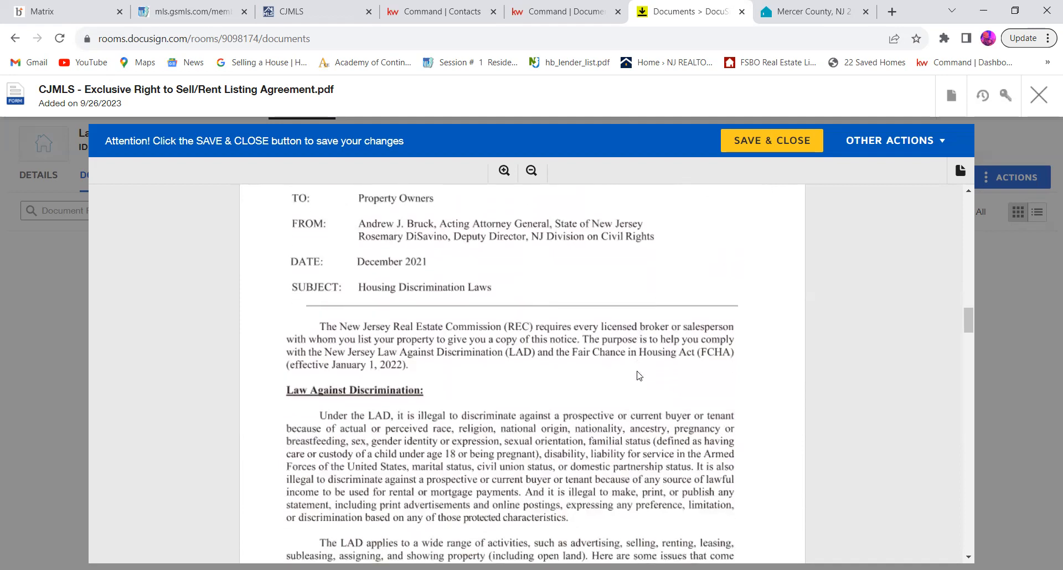
scroll(640, 376, down, 3)
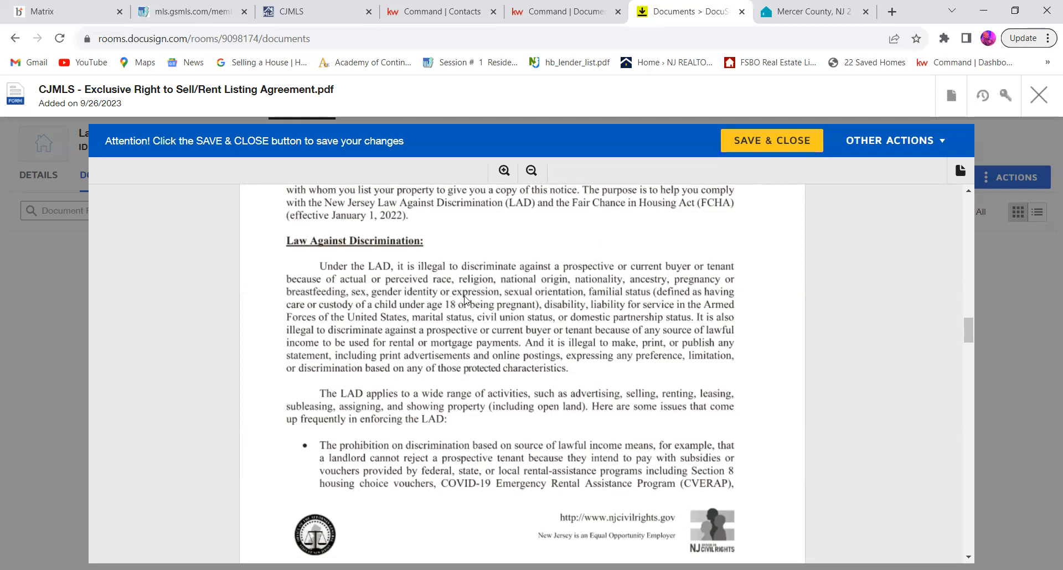
scroll(464, 300, down, 5)
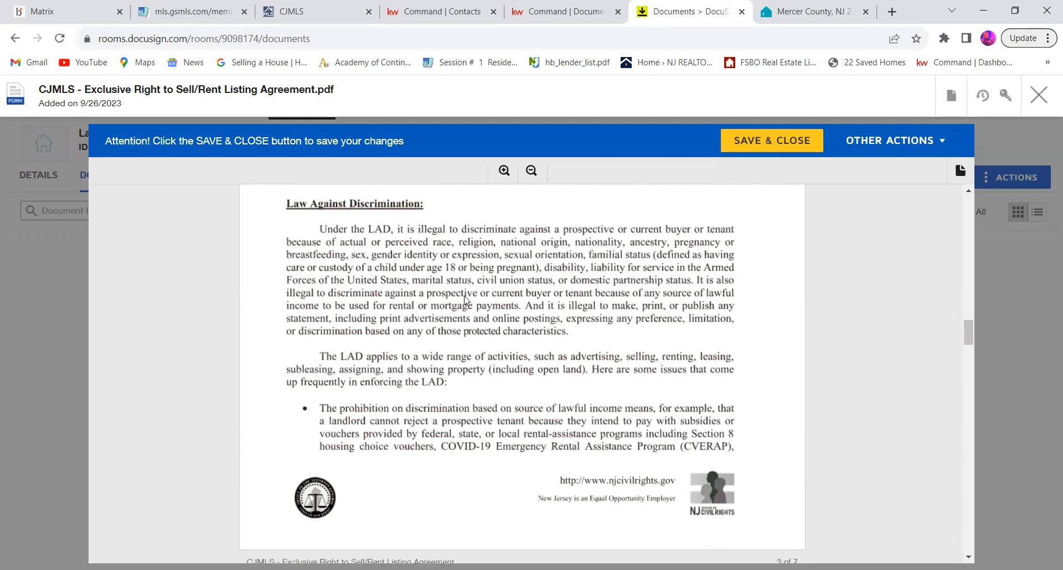
scroll(466, 301, down, 5)
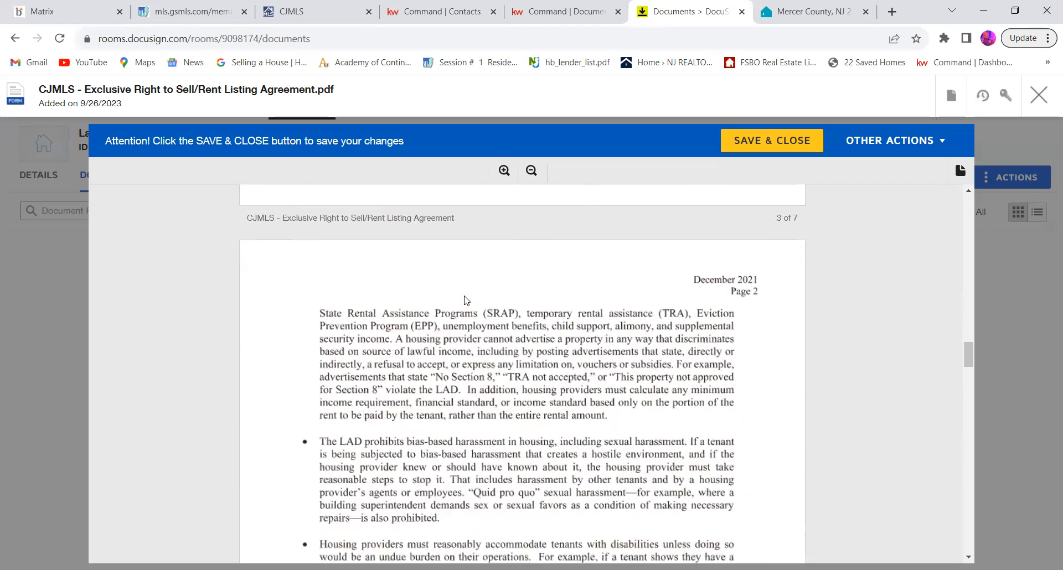
scroll(467, 301, down, 6)
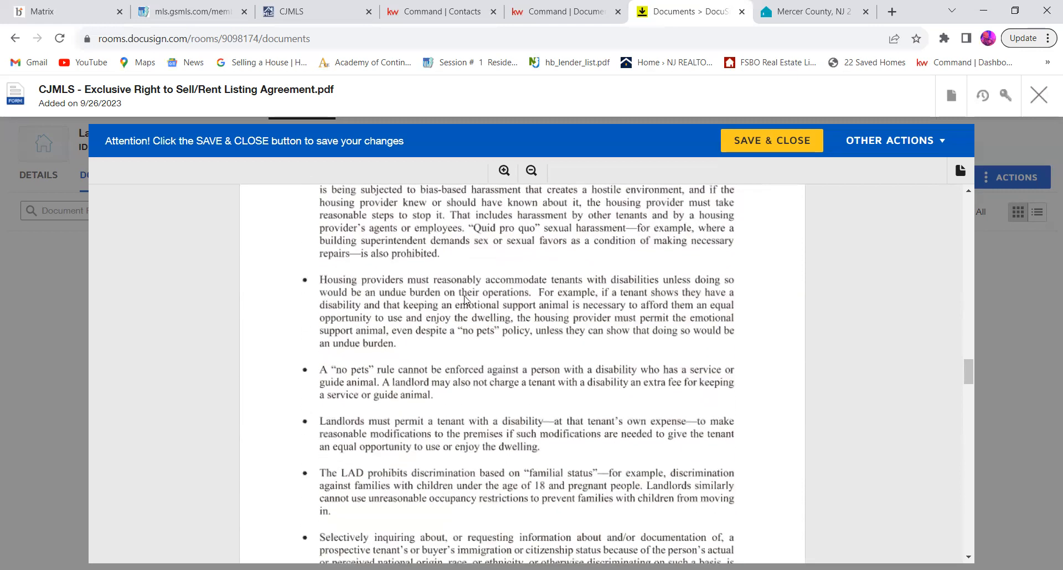
scroll(466, 301, down, 2)
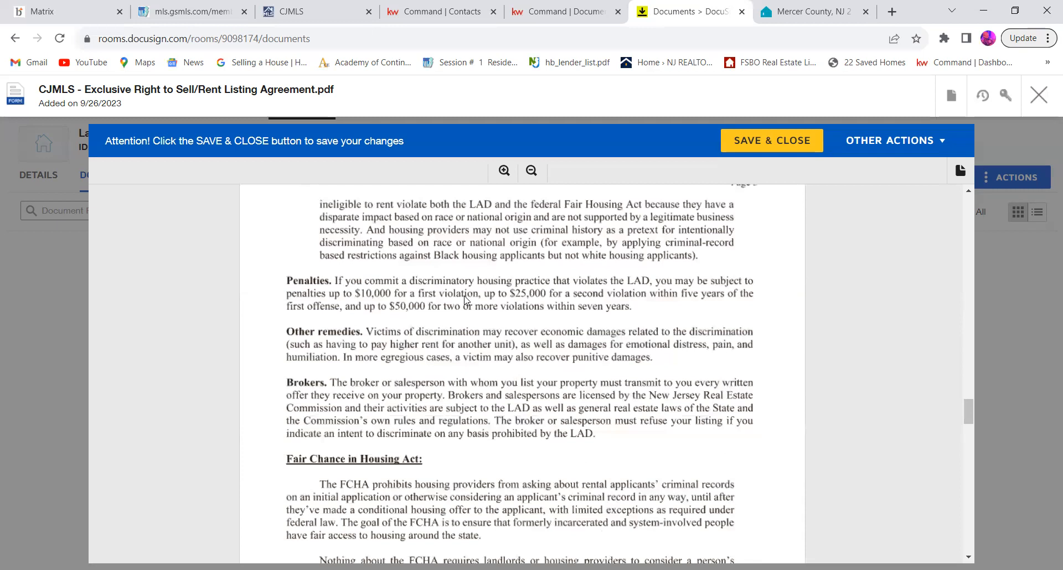
scroll(466, 301, down, 1)
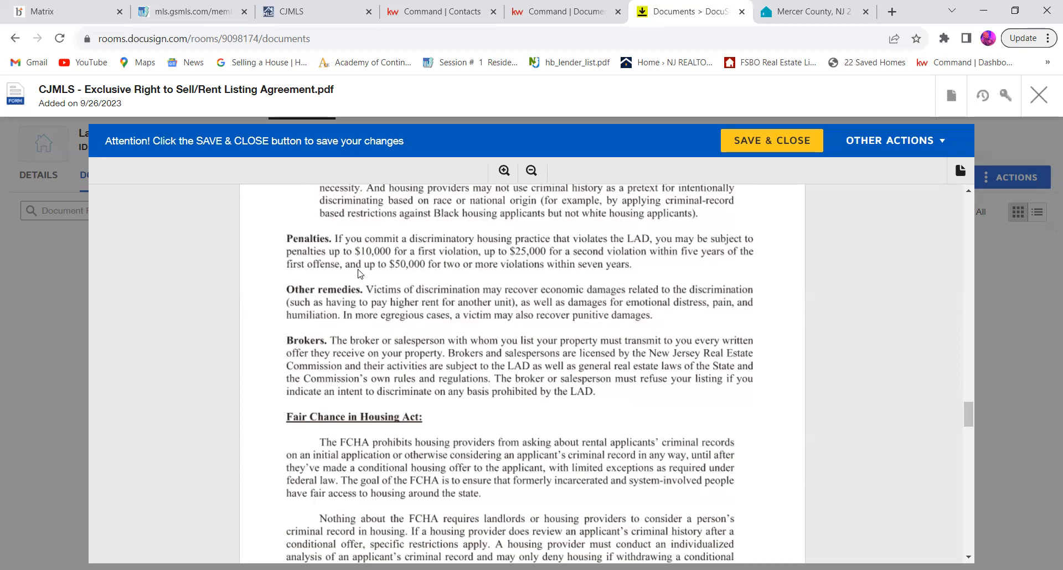
scroll(359, 272, down, 4)
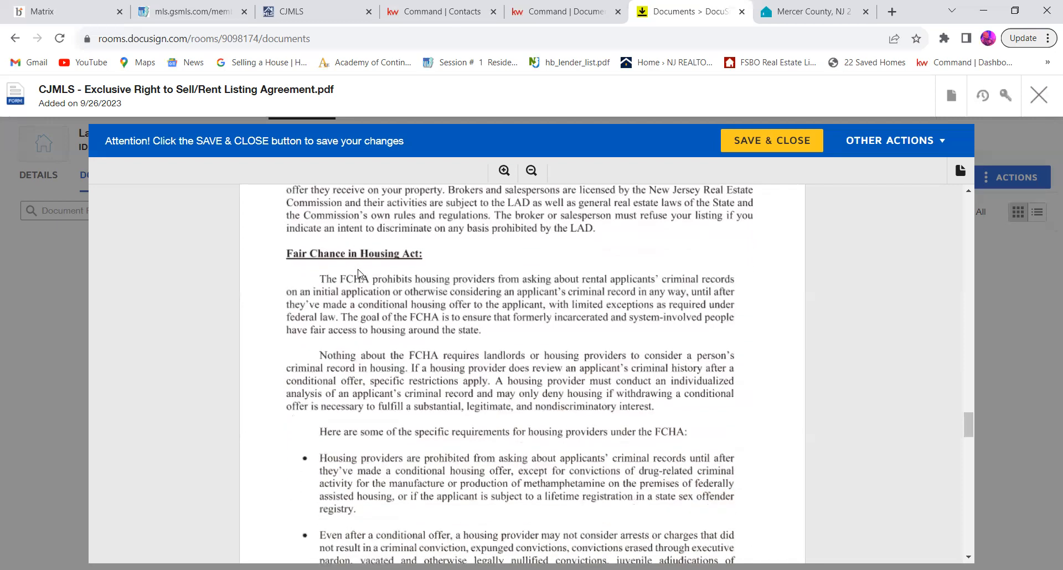
scroll(358, 272, down, 10)
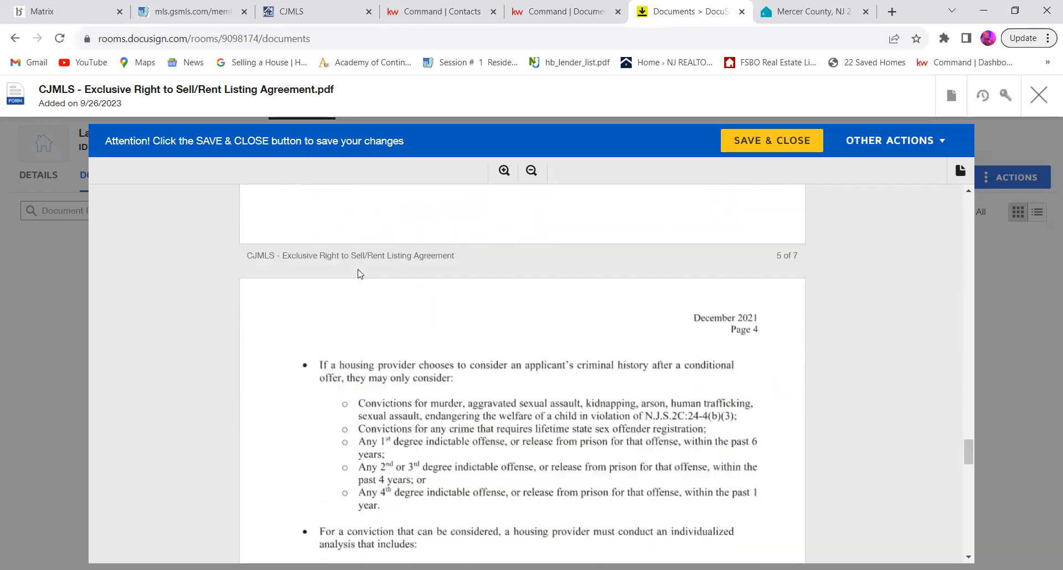
scroll(358, 273, down, 7)
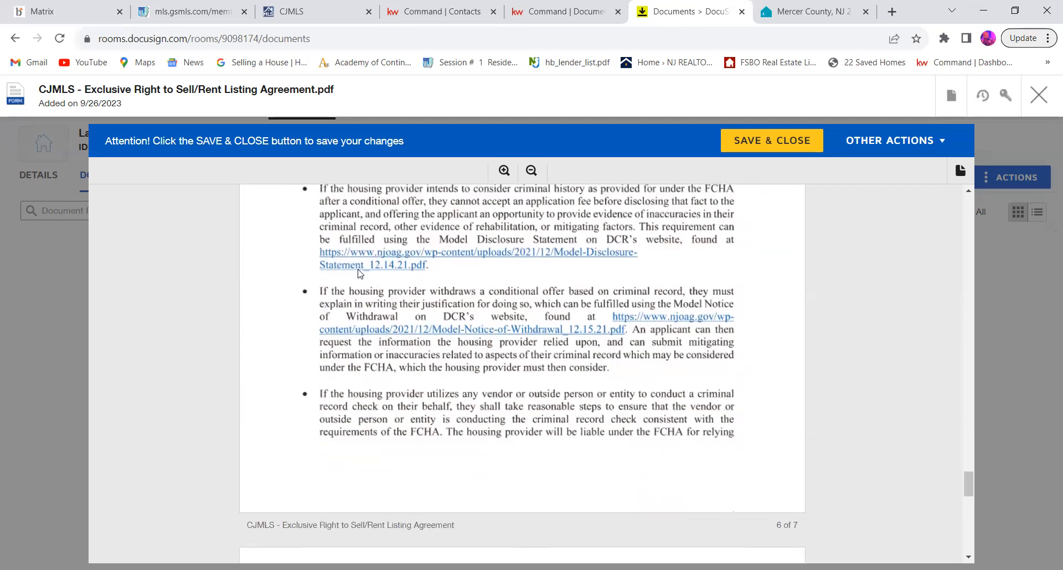
scroll(359, 273, down, 7)
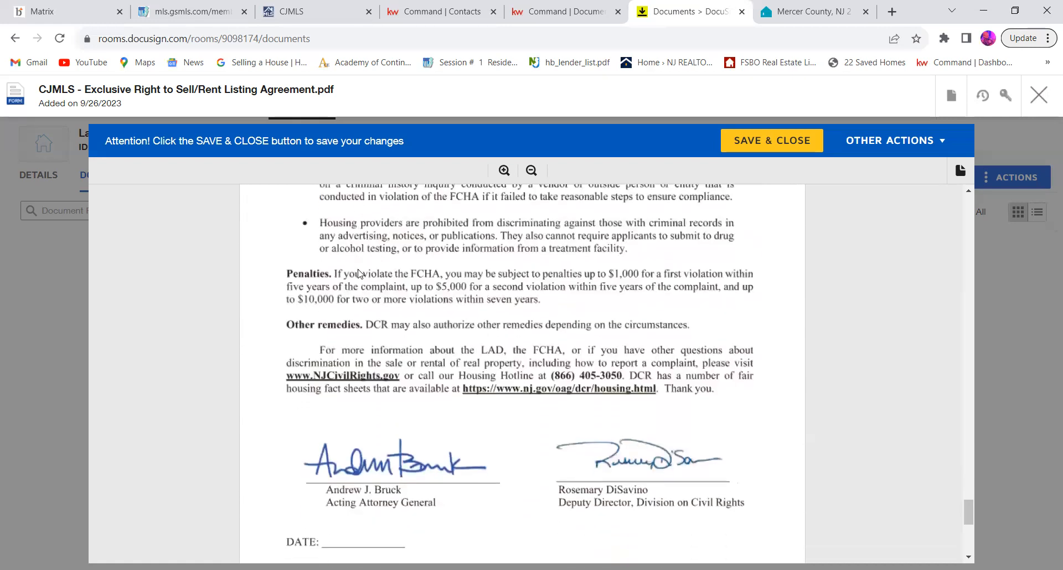
scroll(358, 273, down, 4)
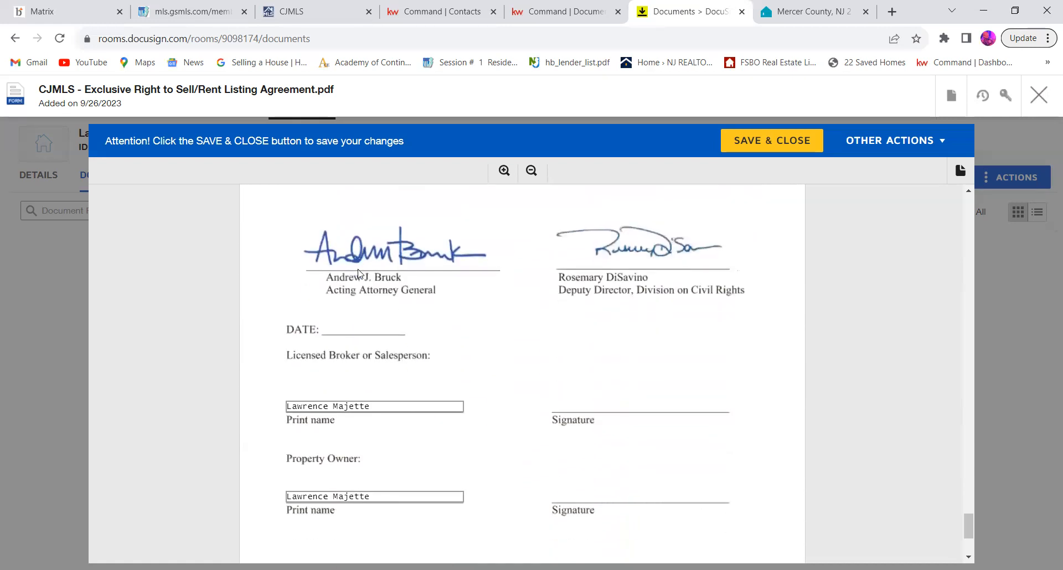
scroll(358, 273, down, 4)
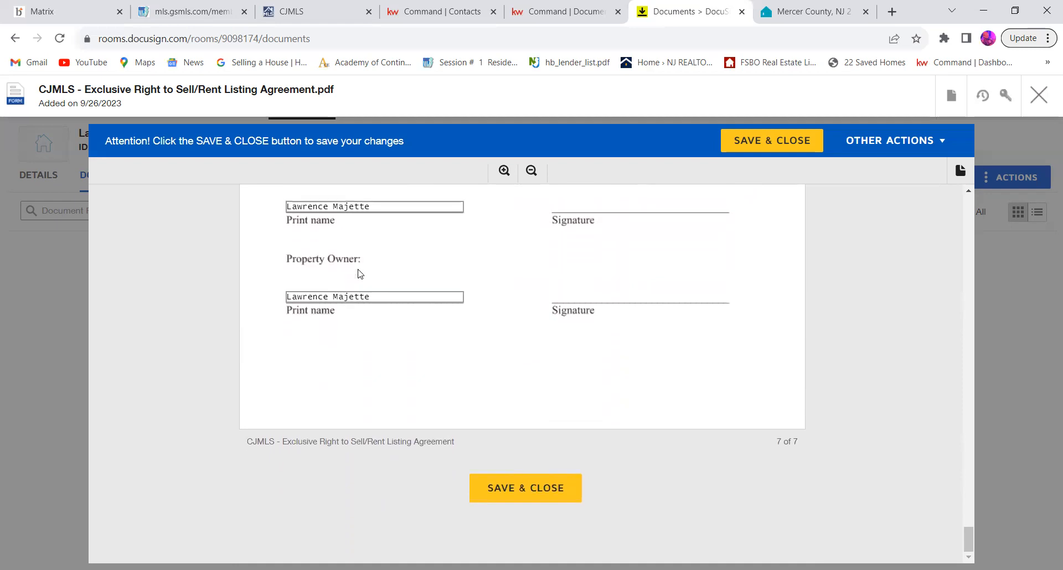
Step: Save and close the CJMLS Exclusive Right to Sell/Rent Listing Agreement
scroll(359, 273, up, 15)
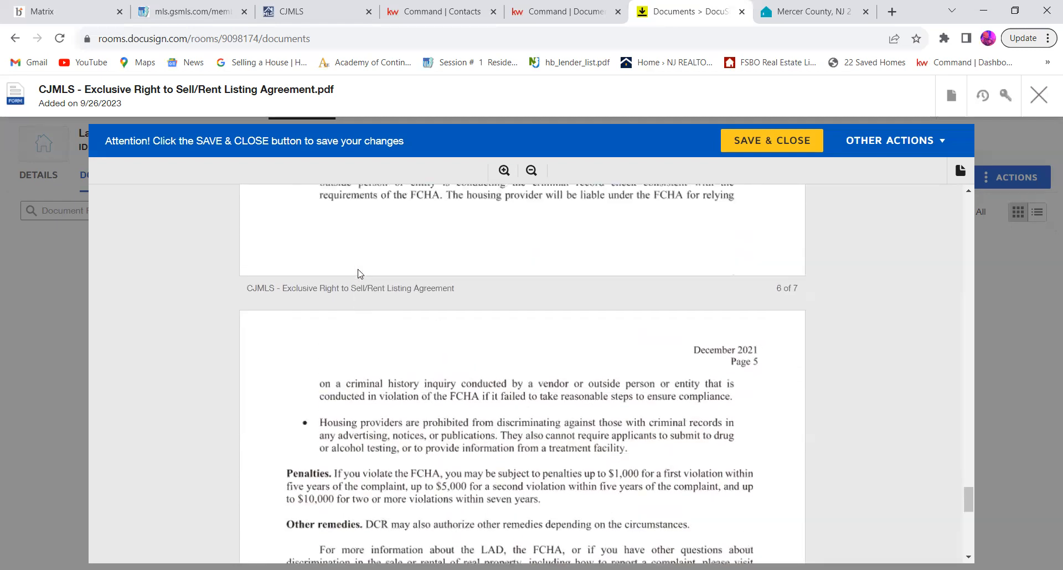
scroll(359, 273, down, 12)
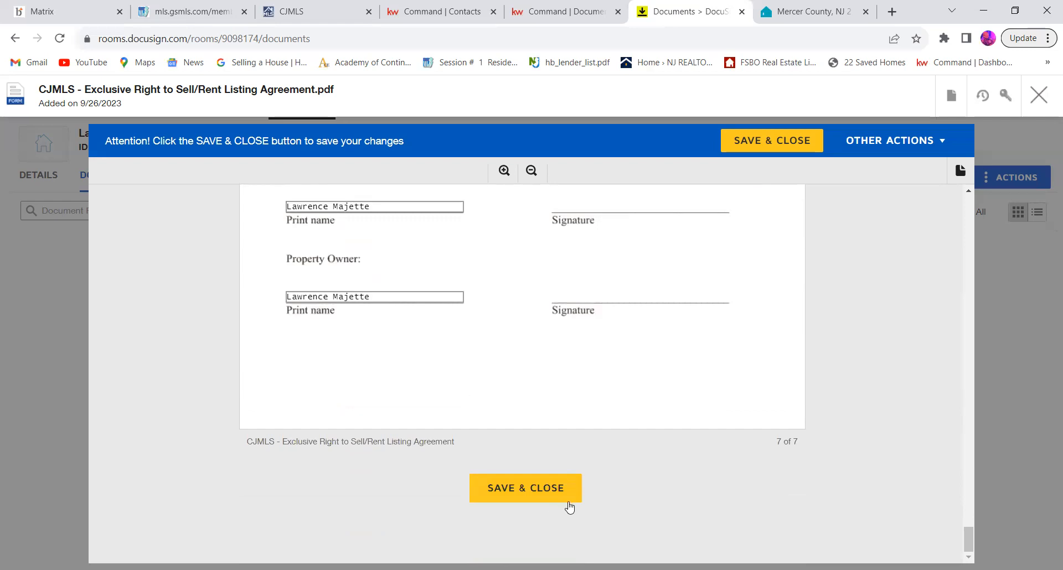
click(563, 500)
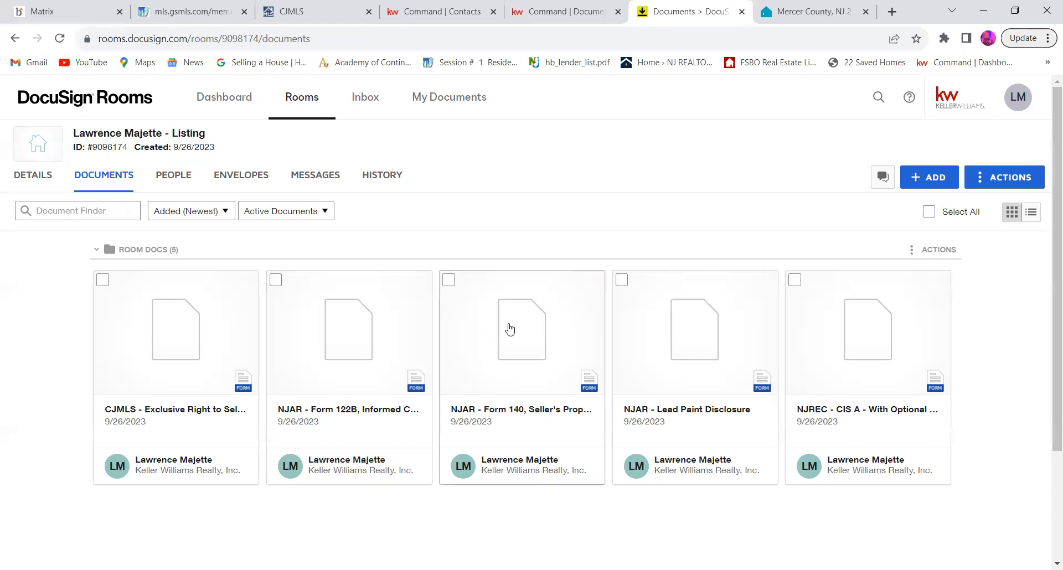
Step: Open NJAR Form 122B, Informed Consent To Dual Agency - Seller, and review its property address, licensee, brokerage and signature sections
click(338, 346)
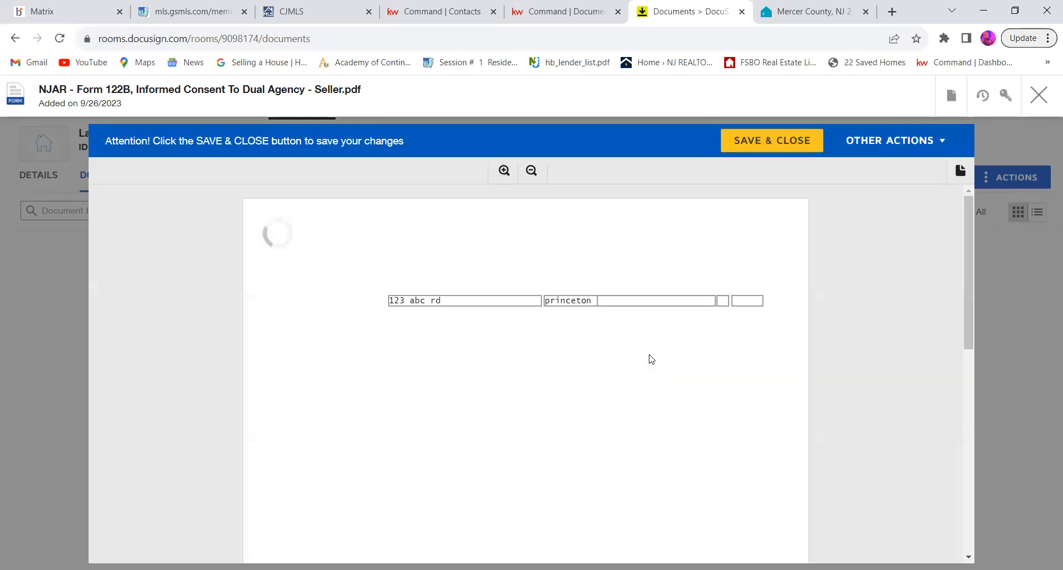
scroll(652, 359, down, 5)
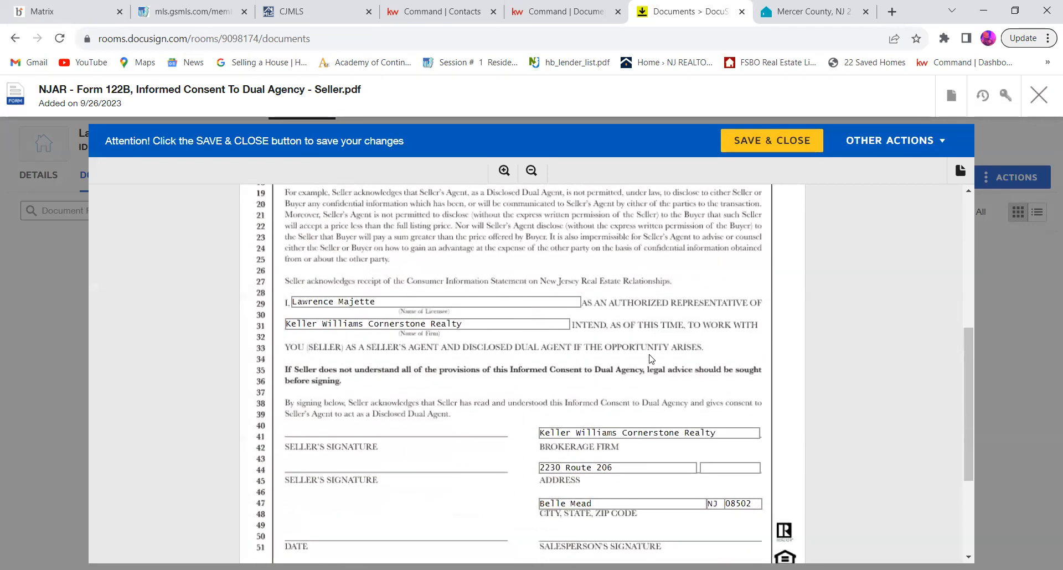
scroll(652, 359, up, 5)
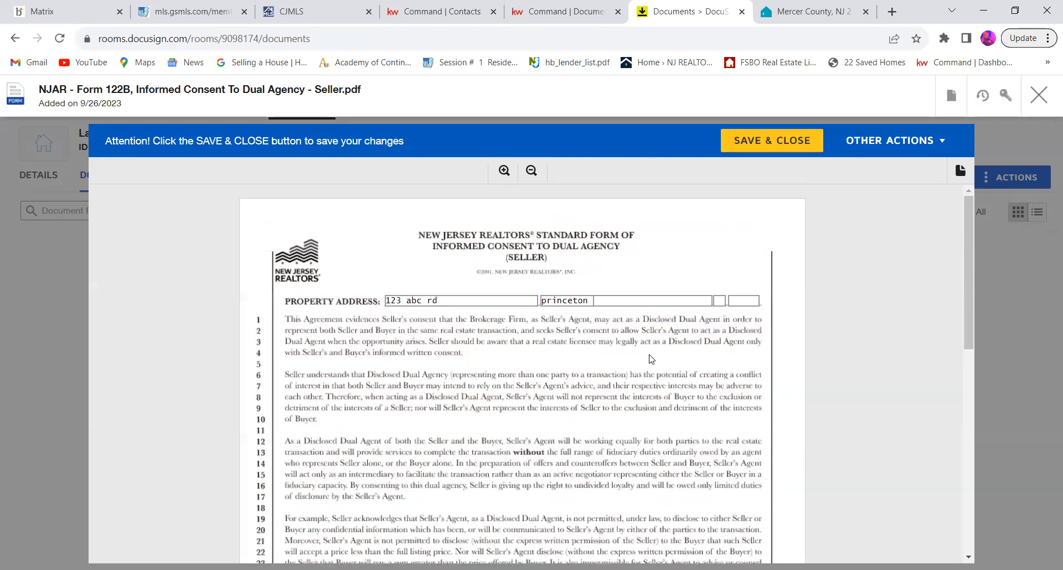
scroll(651, 359, down, 5)
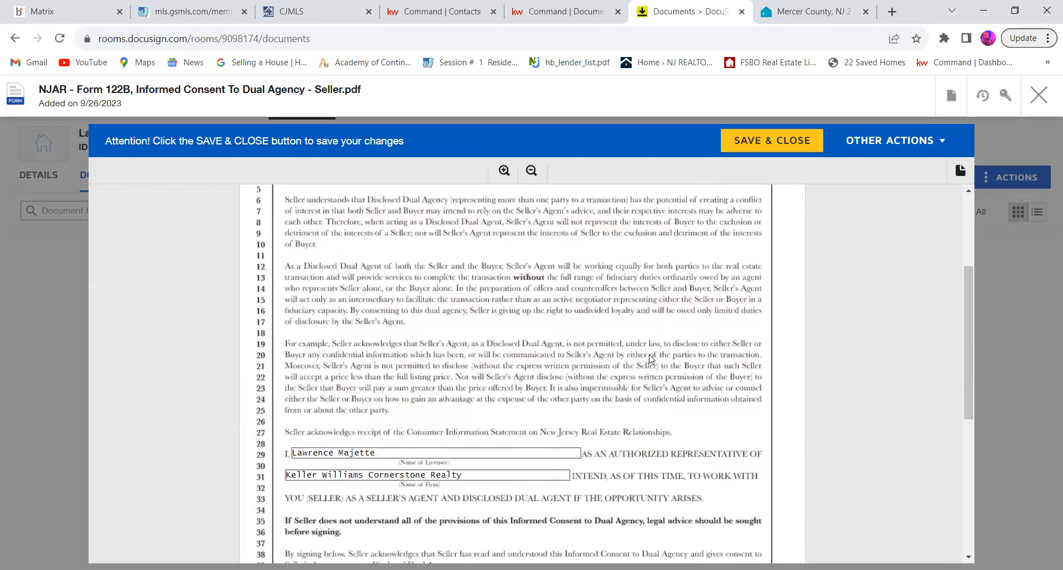
scroll(651, 359, down, 1)
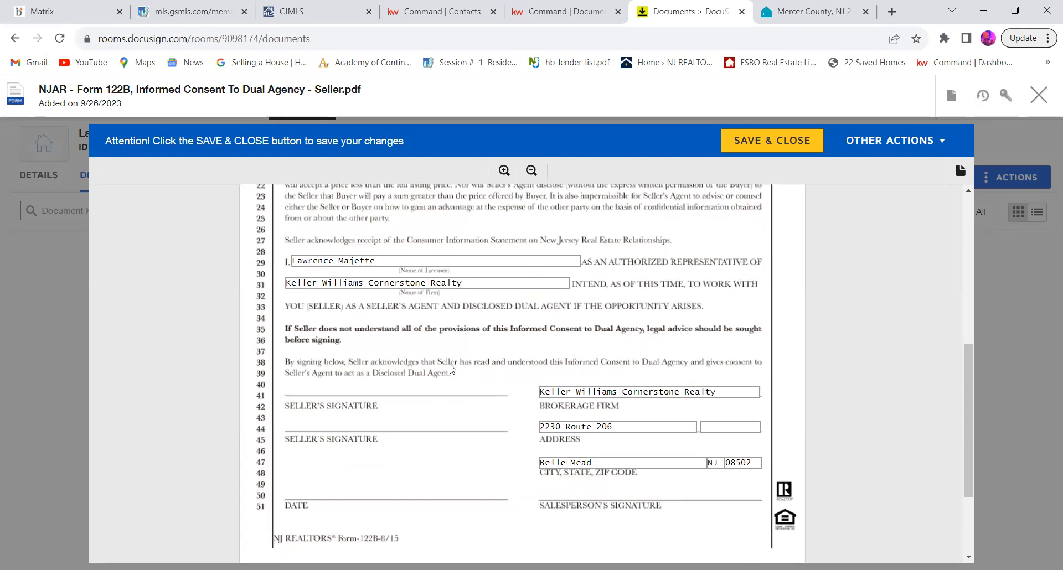
scroll(451, 369, down, 3)
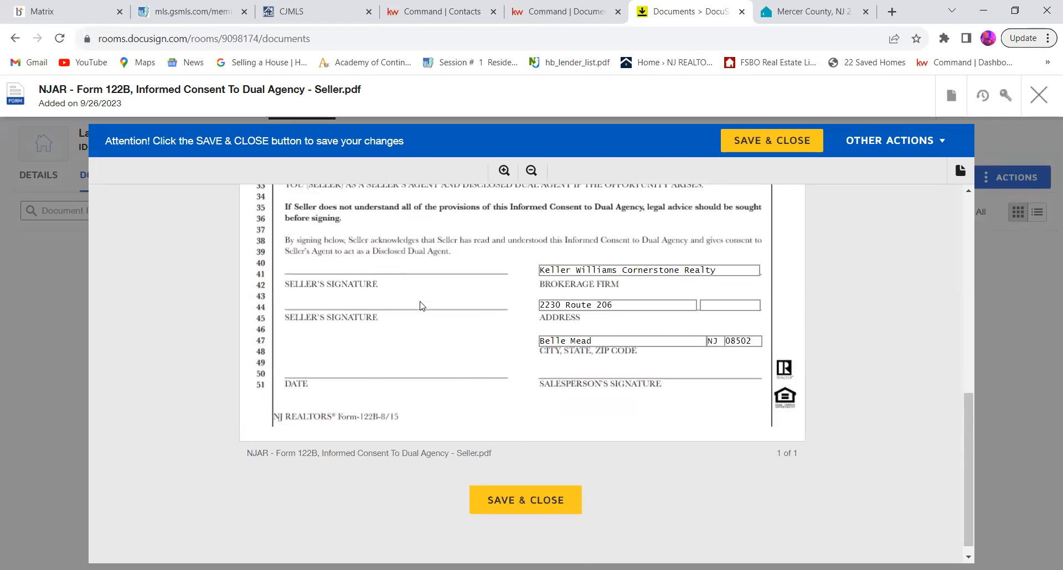
Step: Check the licensee, brokerage and signature sections of NJAR Form 122B once more and save and close the form
scroll(421, 306, up, 5)
scroll(421, 306, down, 4)
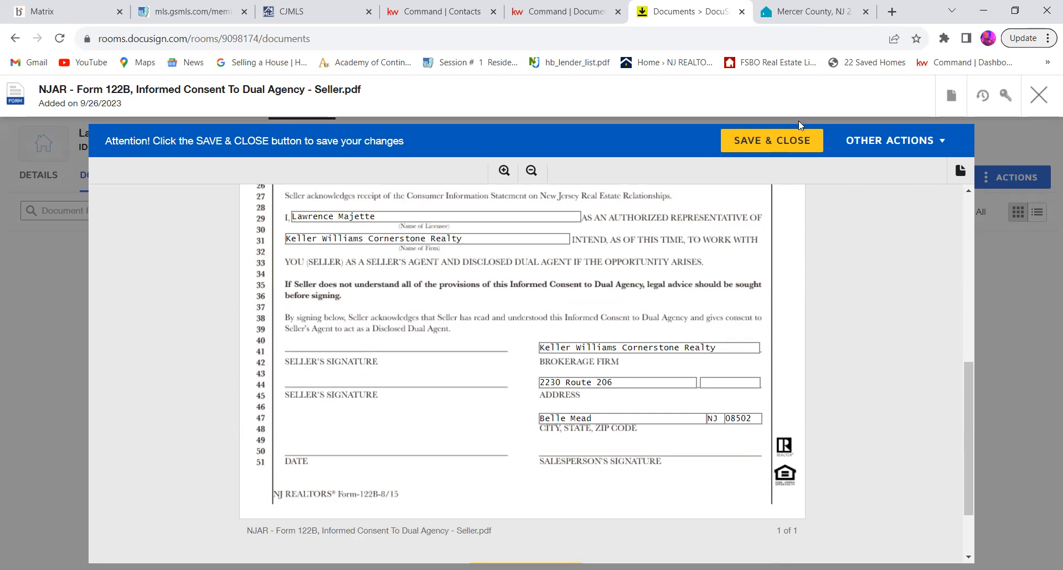
click(795, 140)
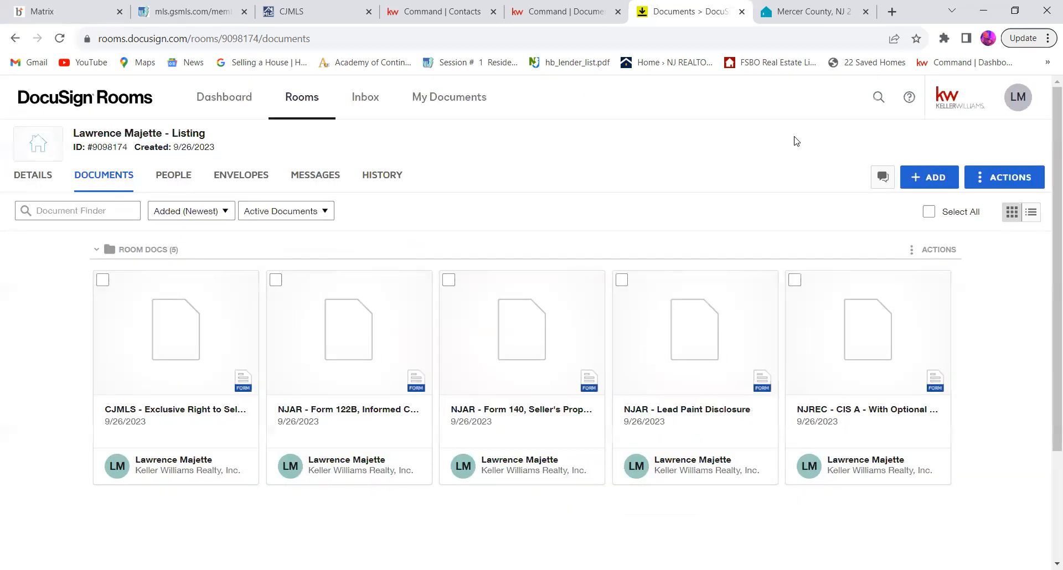
Step: Open NJAR Form 140, Seller's Property Condition Disclosure Statement, and review its questions from occupancy and roof through land, drainage and boundaries
click(580, 329)
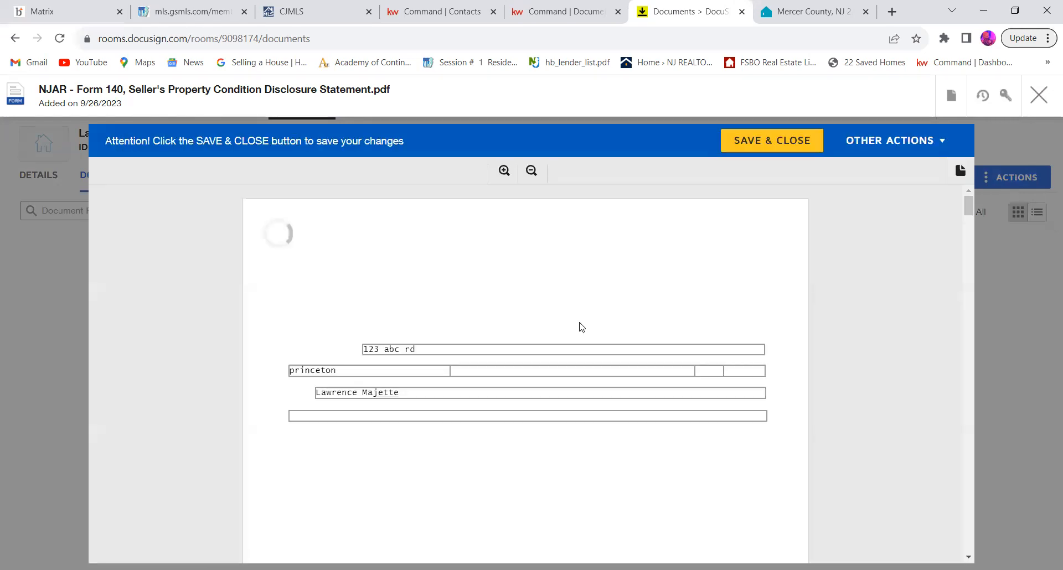
scroll(581, 326, down, 10)
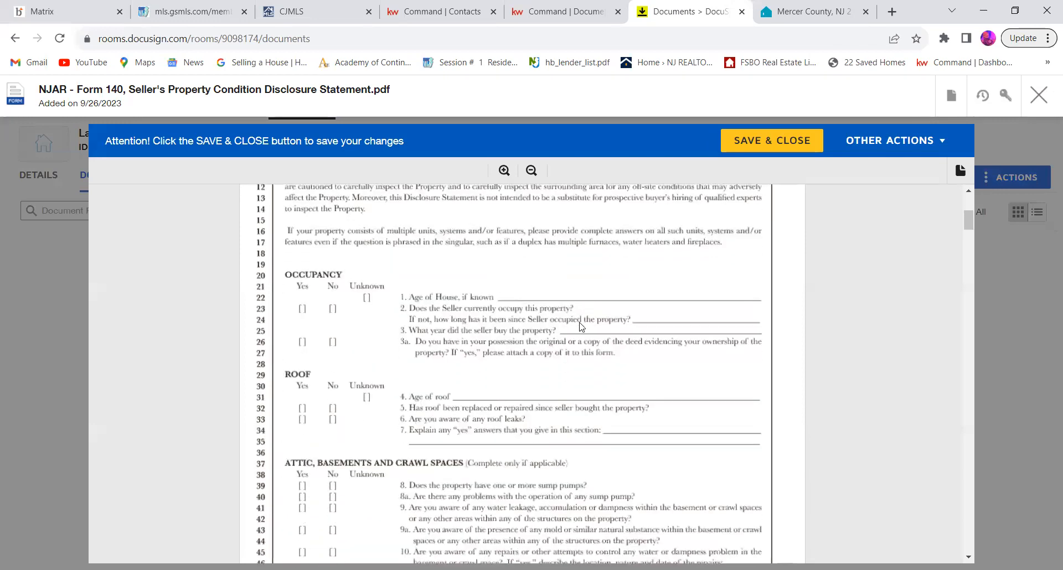
scroll(581, 327, down, 12)
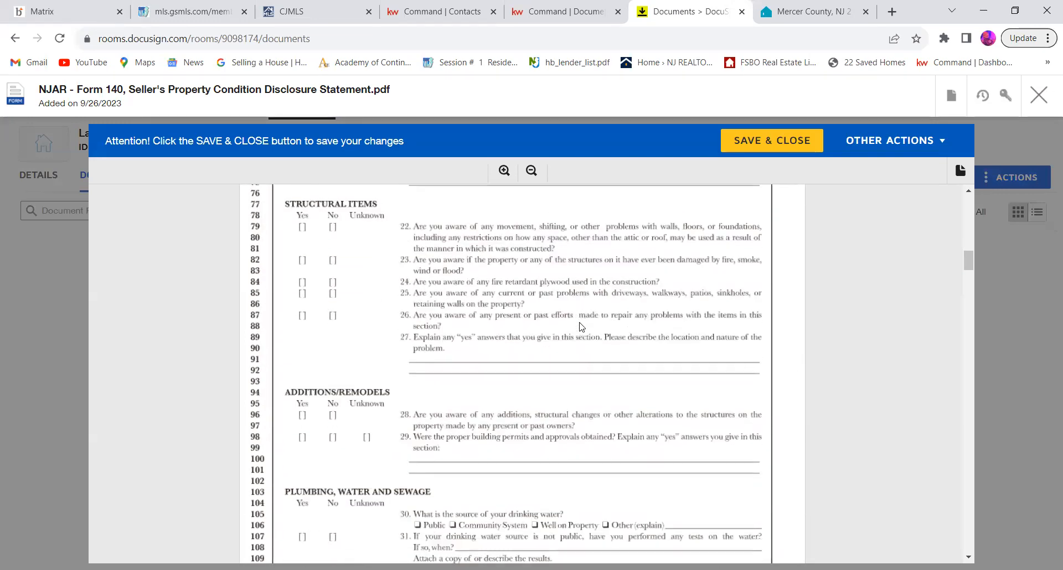
scroll(582, 326, down, 10)
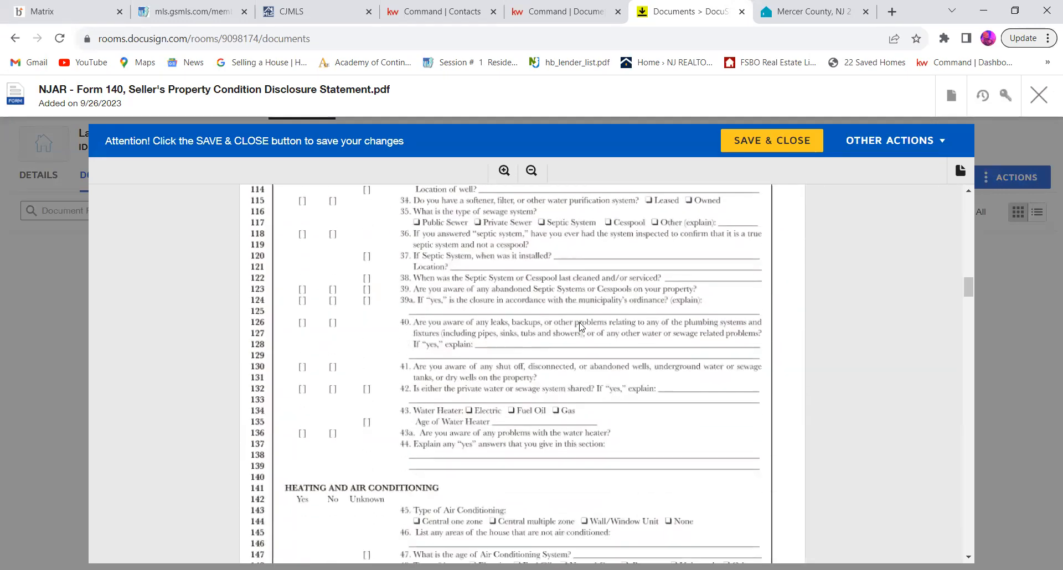
scroll(581, 326, down, 8)
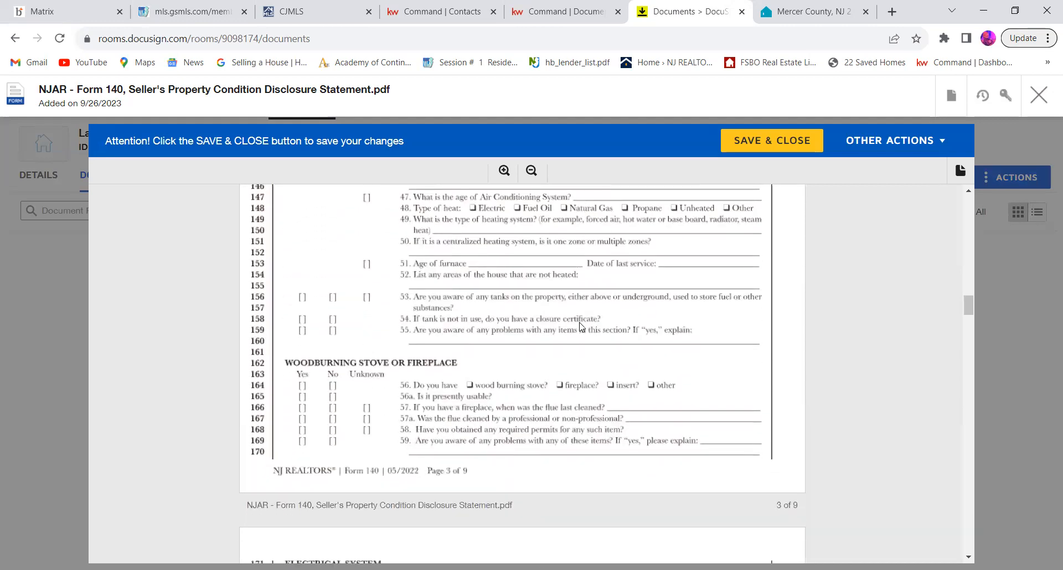
scroll(581, 326, down, 3)
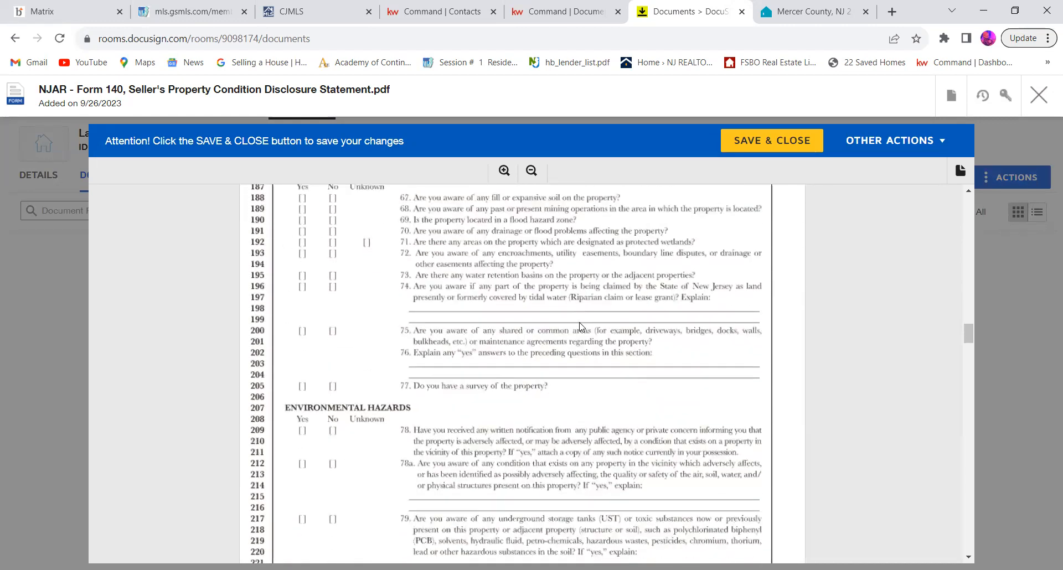
scroll(581, 327, down, 5)
scroll(581, 327, up, 6)
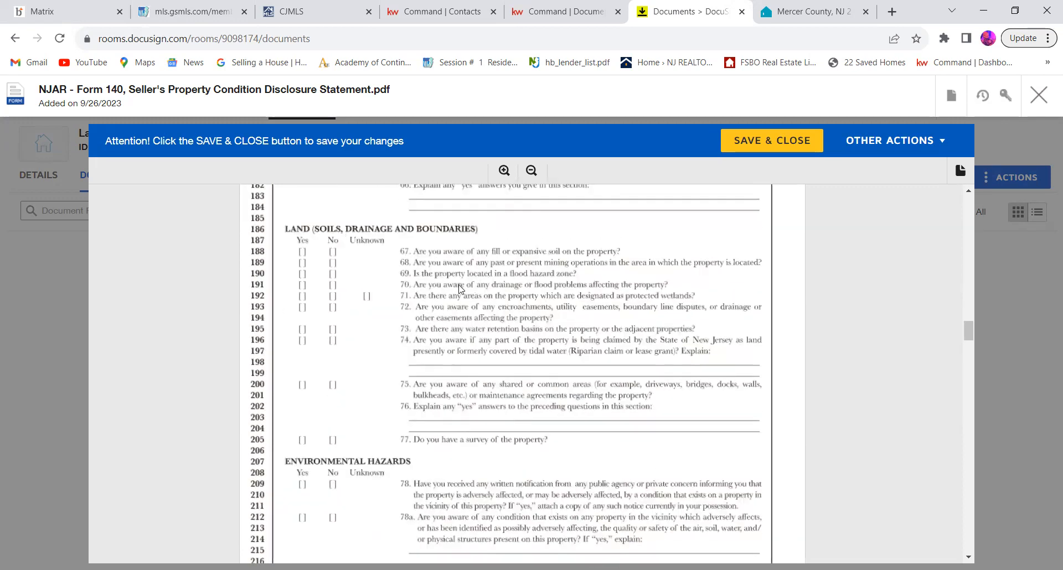
Step: Review the remaining disclosure questions from environmental hazards through water intrusion, including the seller and executor signature sections
scroll(459, 288, down, 5)
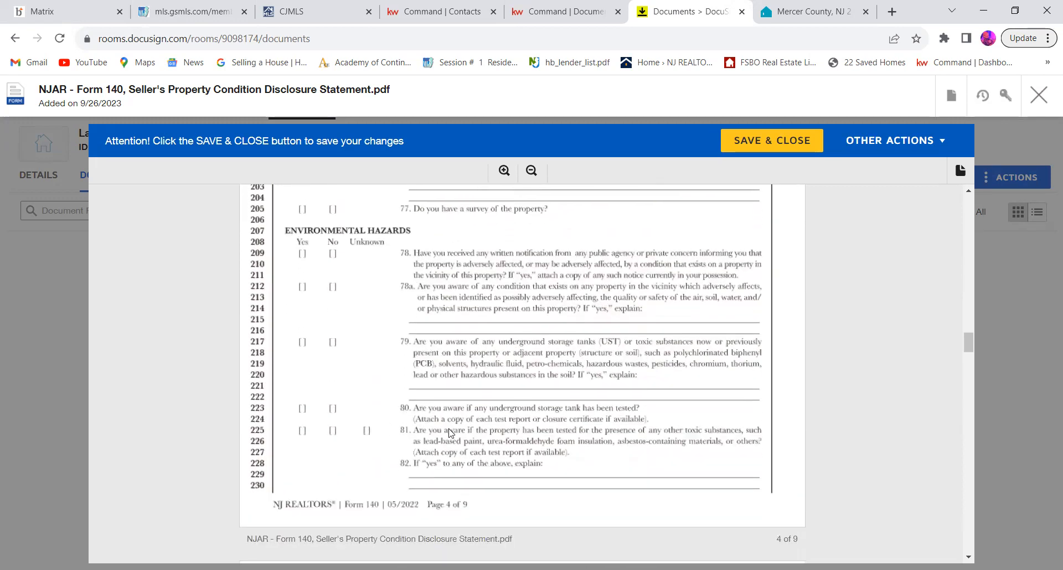
scroll(450, 433, down, 7)
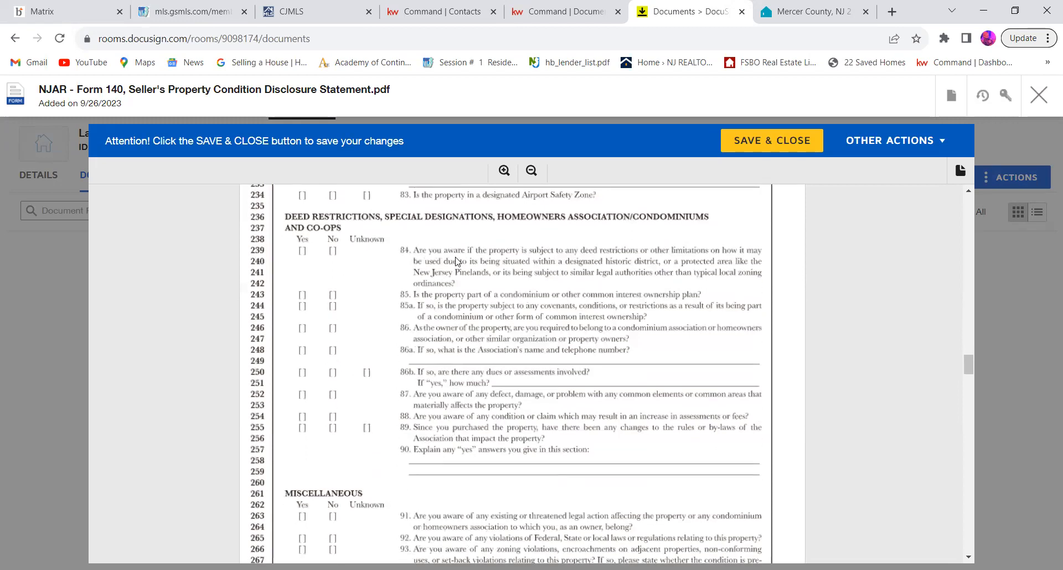
scroll(496, 314, down, 5)
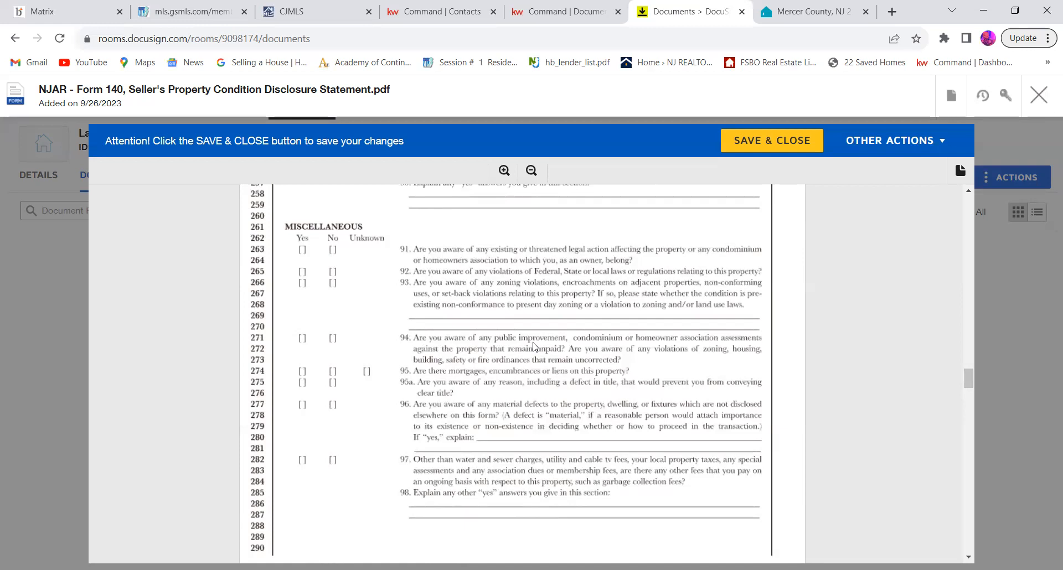
scroll(533, 347, down, 10)
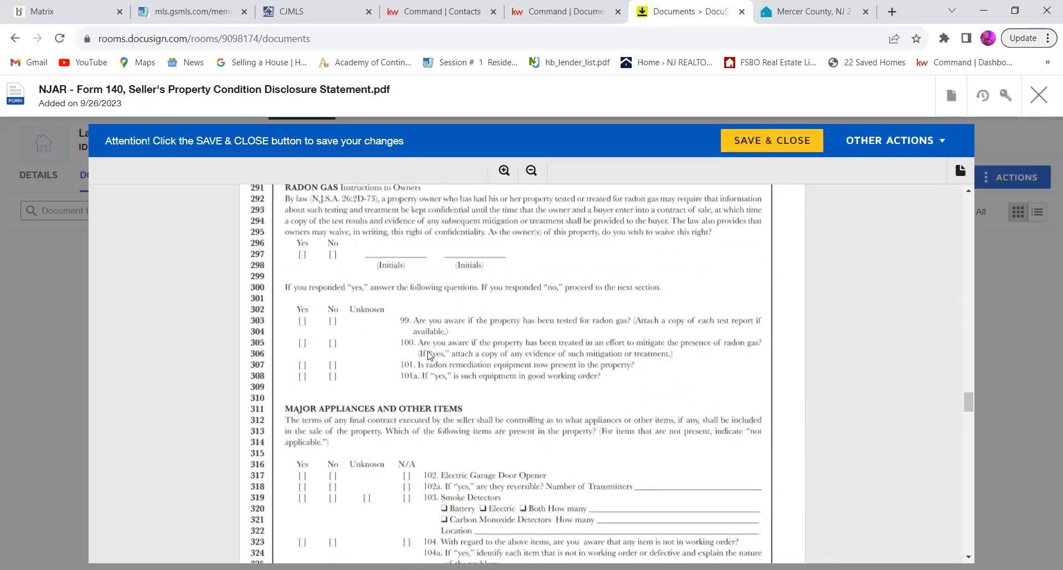
scroll(430, 355, down, 4)
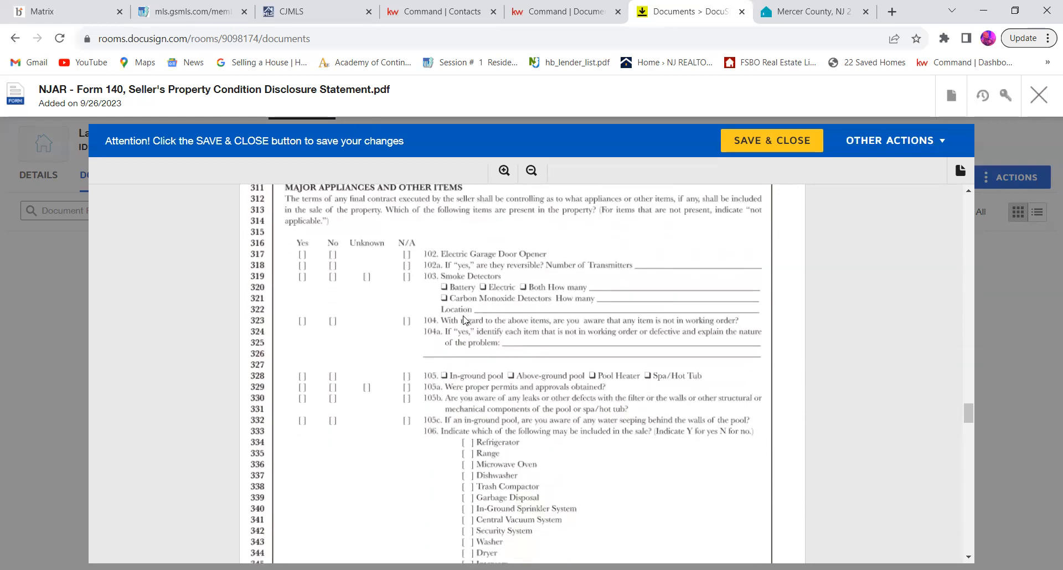
scroll(465, 320, down, 6)
scroll(464, 321, down, 15)
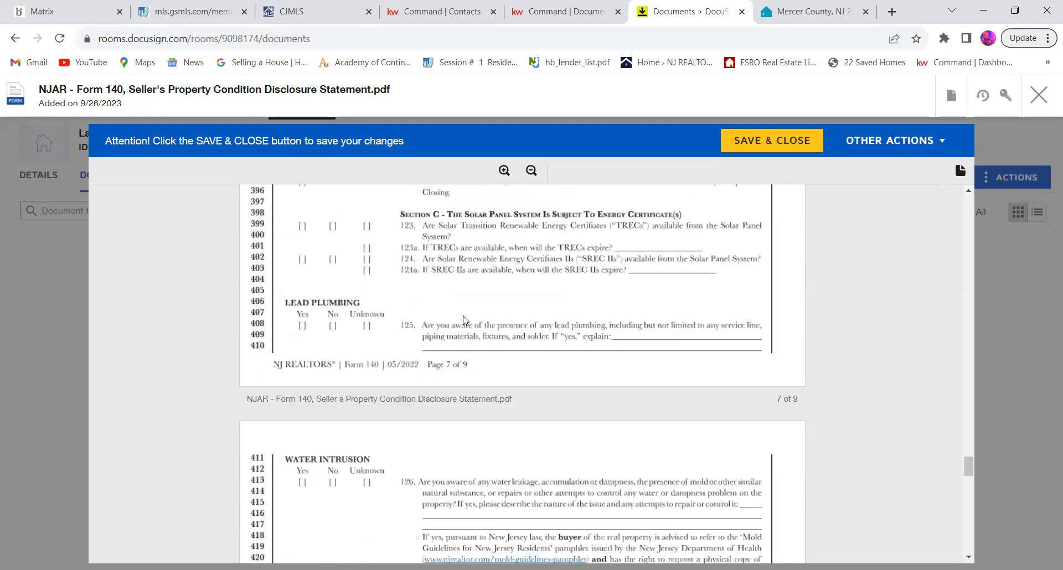
scroll(464, 320, up, 20)
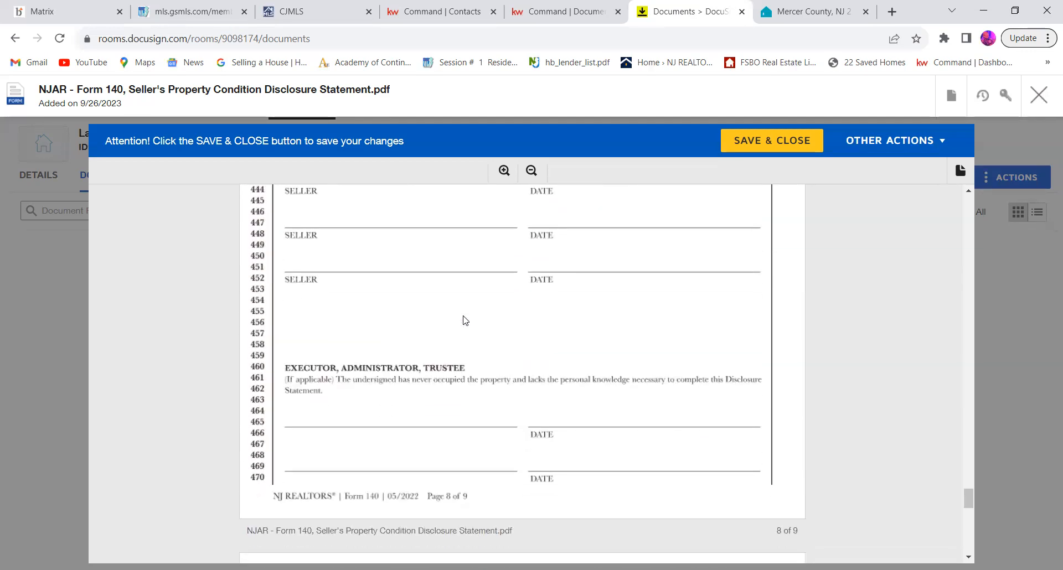
scroll(464, 321, up, 20)
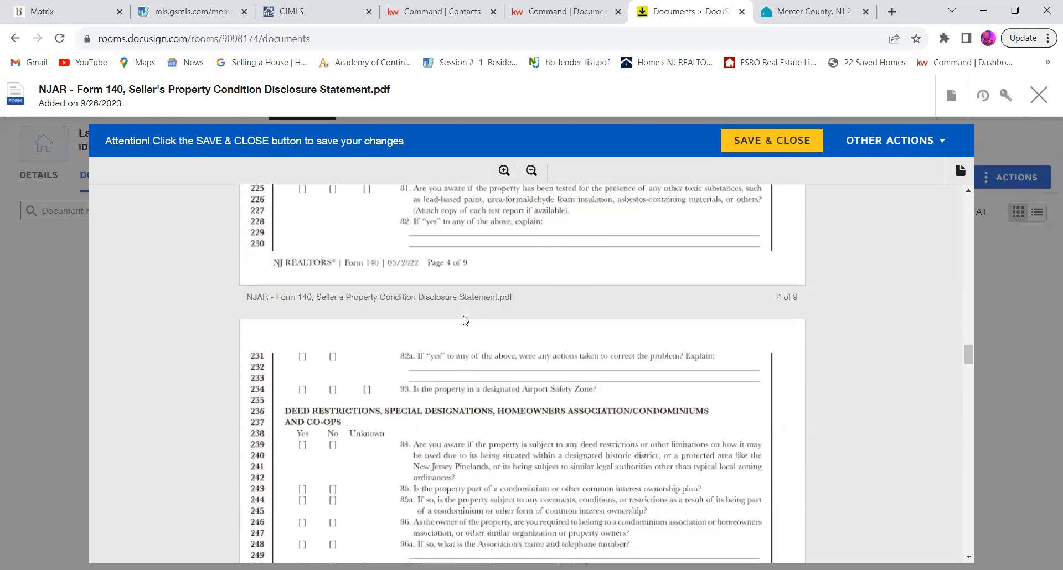
scroll(464, 321, up, 3)
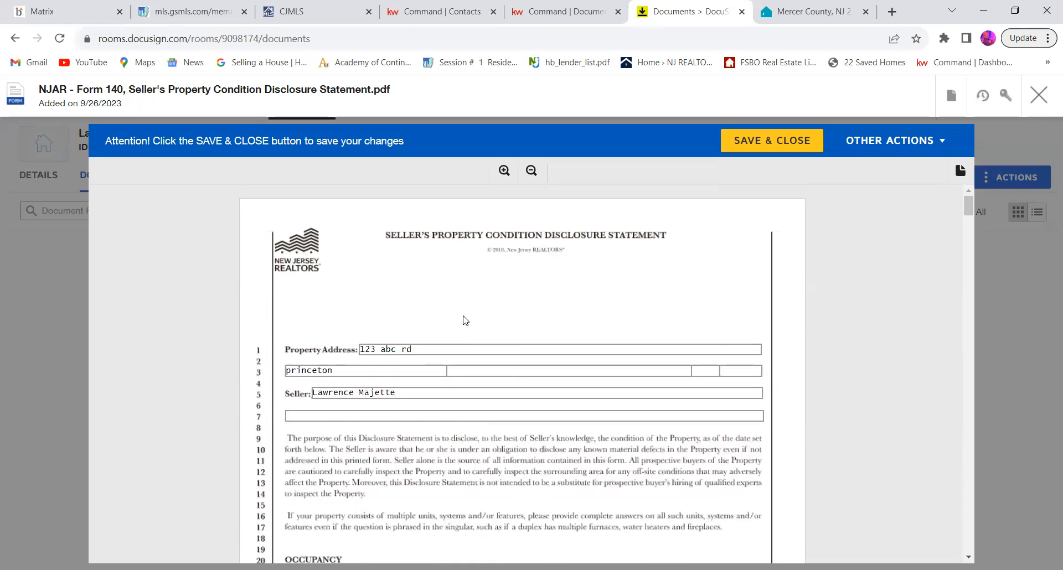
Step: Recheck the property address, seller and questionnaire sections of the Seller's Property Condition Disclosure Statement and save and close it
scroll(465, 320, down, 4)
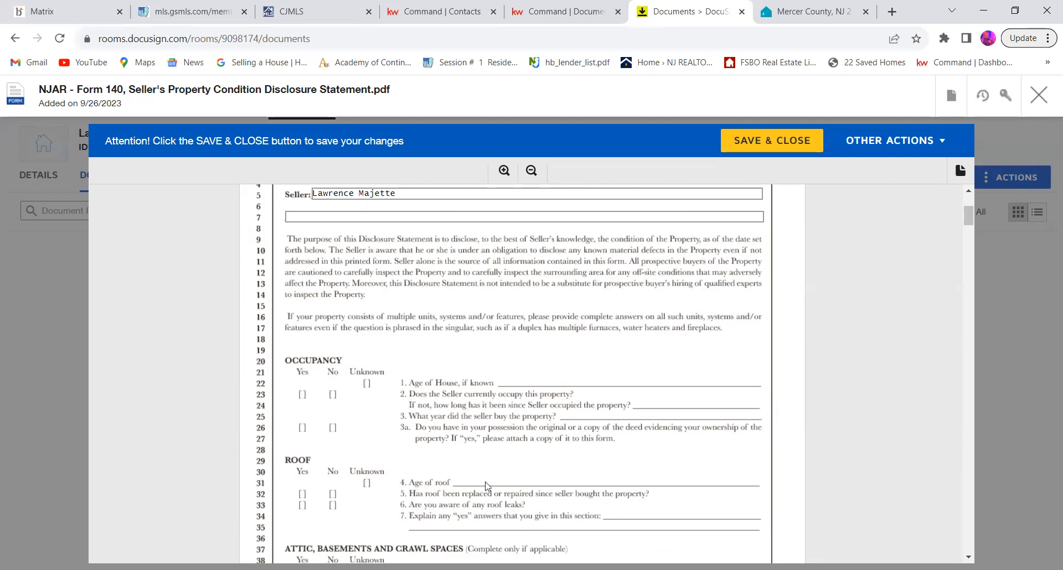
scroll(496, 372, up, 4)
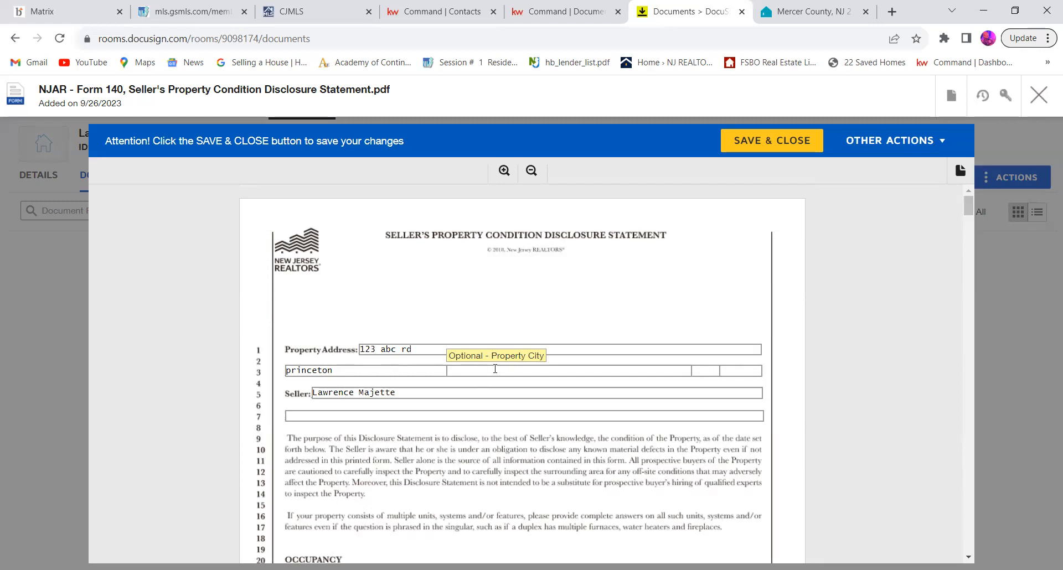
scroll(495, 368, down, 3)
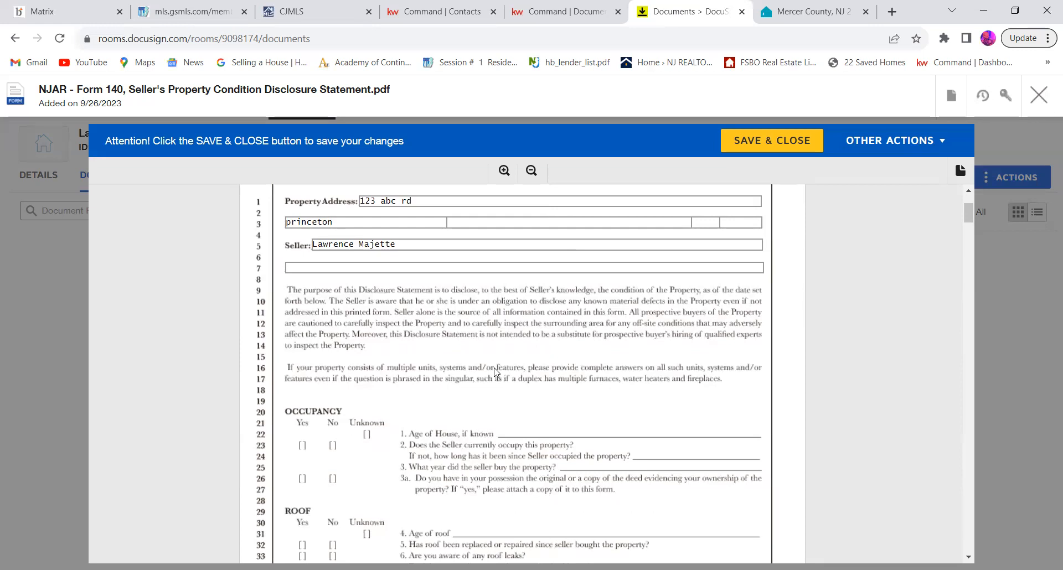
scroll(495, 370, down, 8)
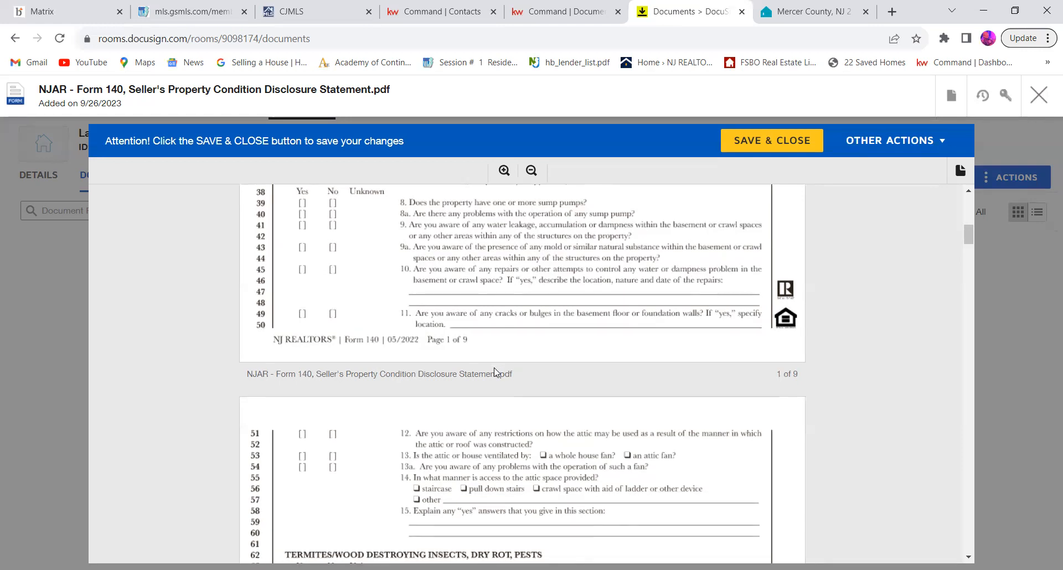
scroll(494, 372, down, 15)
scroll(494, 372, up, 18)
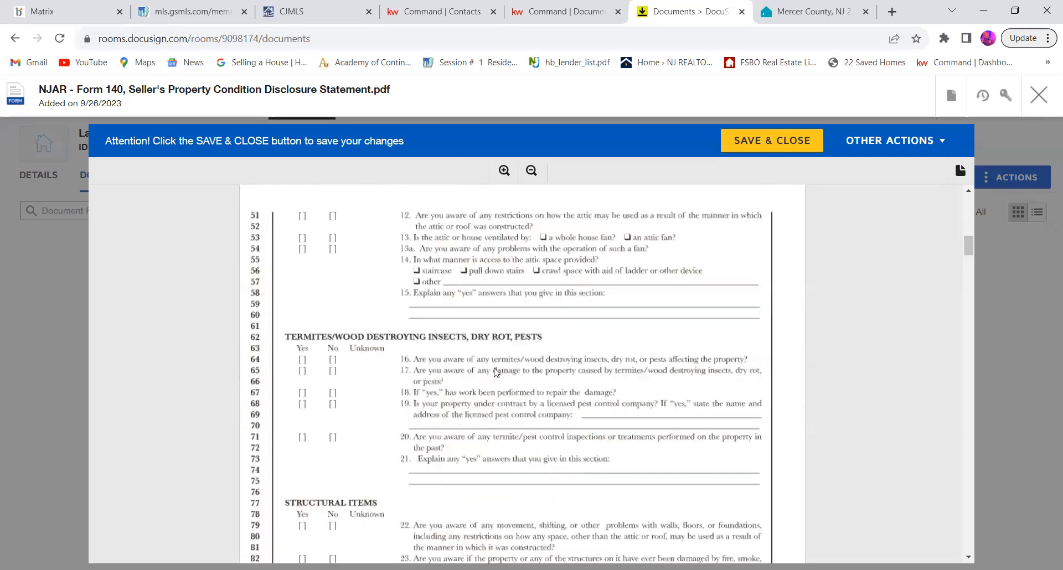
scroll(495, 369, down, 5)
scroll(495, 368, down, 20)
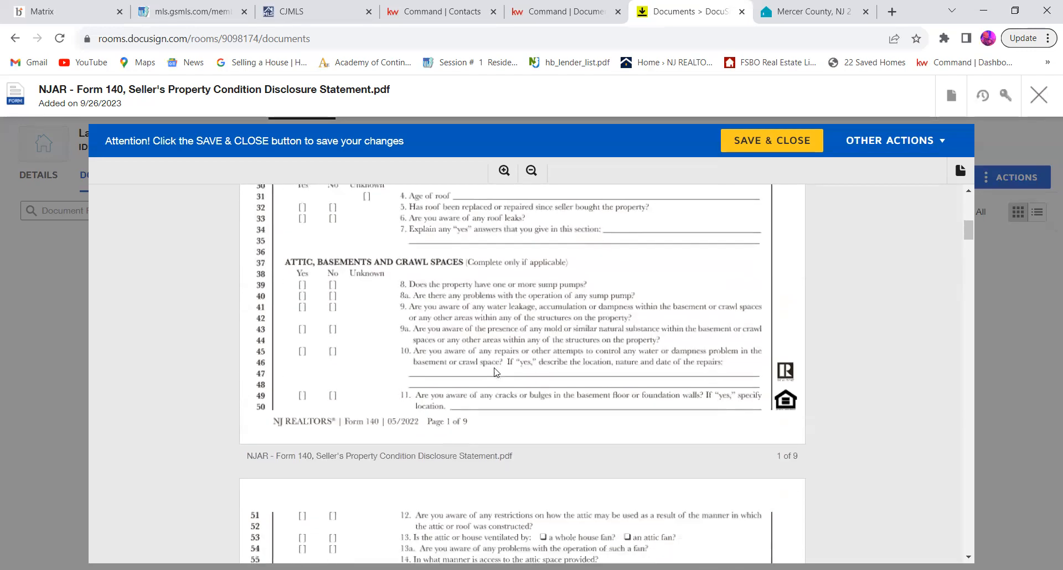
scroll(495, 372, down, 20)
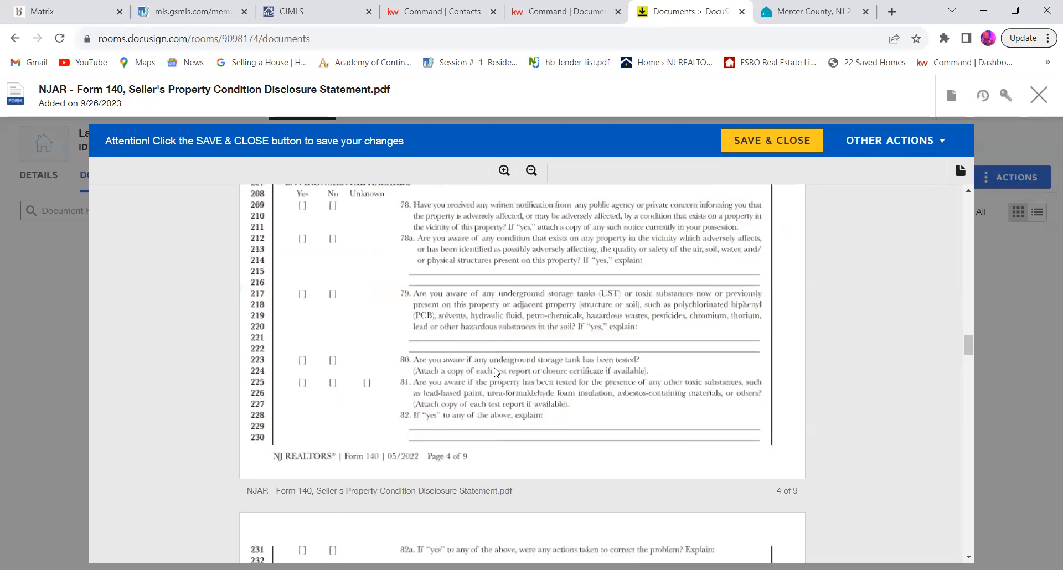
scroll(495, 370, up, 20)
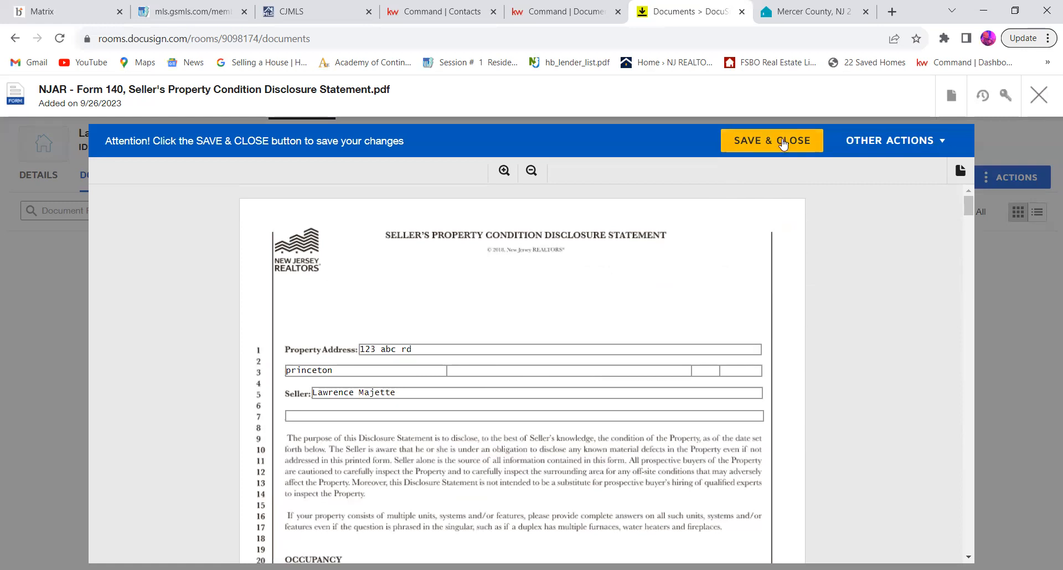
click(783, 142)
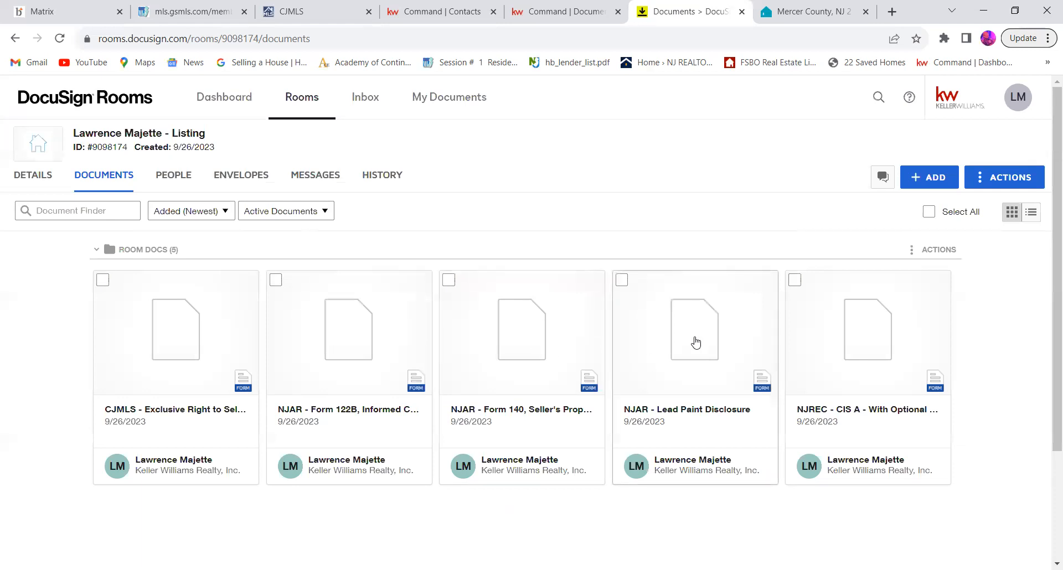
Step: Open the NJAR Lead Paint Disclosure and review its property address, seller's disclosure, purchaser acknowledgment and agent certification sections
click(696, 342)
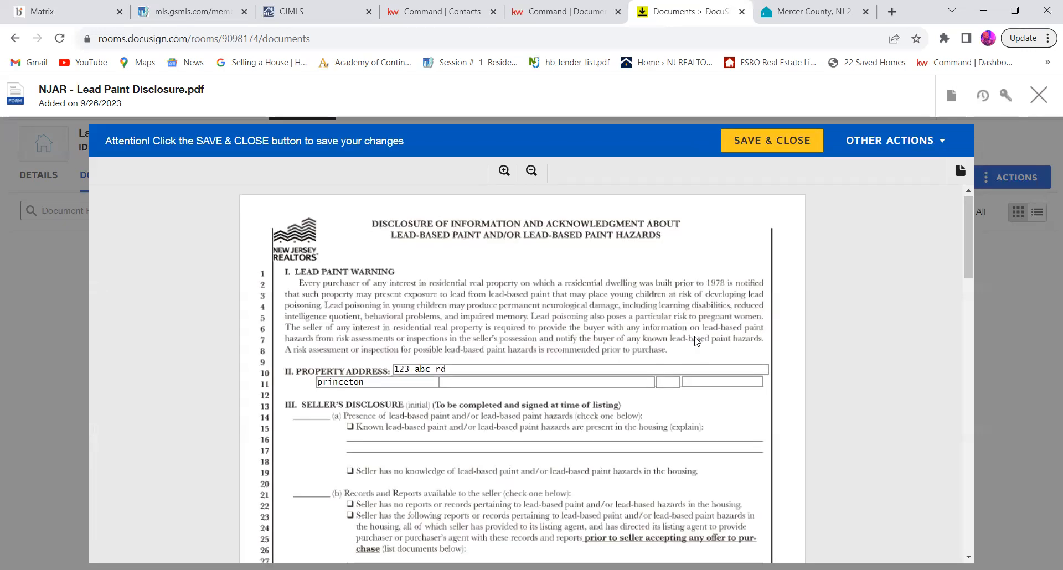
scroll(553, 365, down, 1)
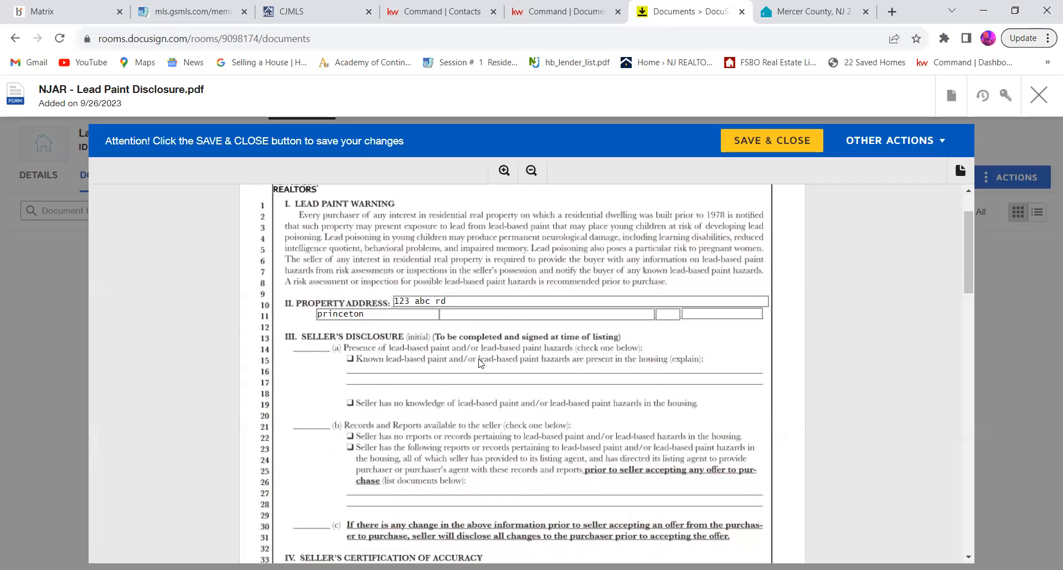
scroll(480, 363, down, 2)
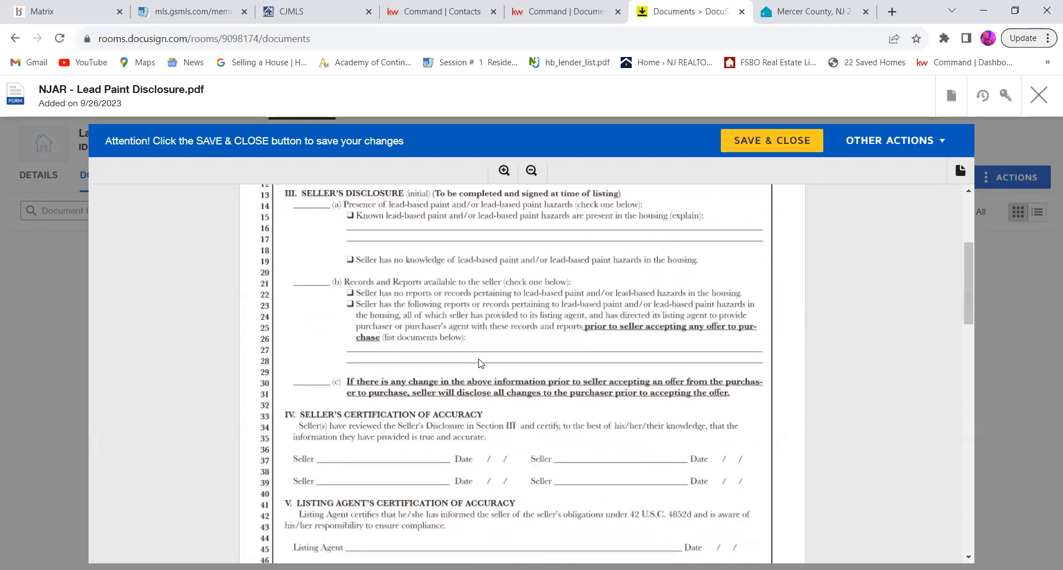
scroll(480, 363, down, 8)
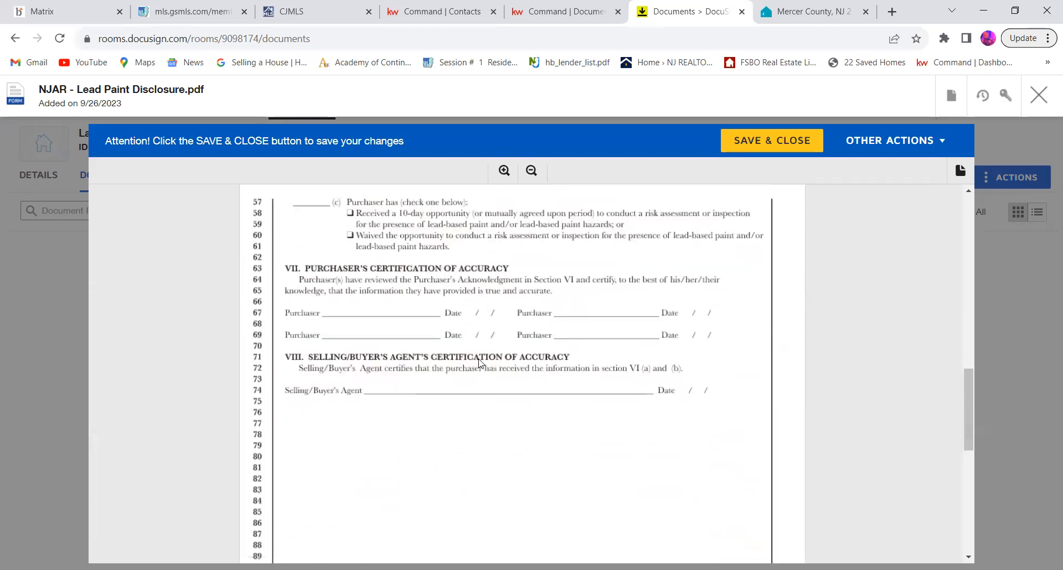
scroll(479, 348, up, 3)
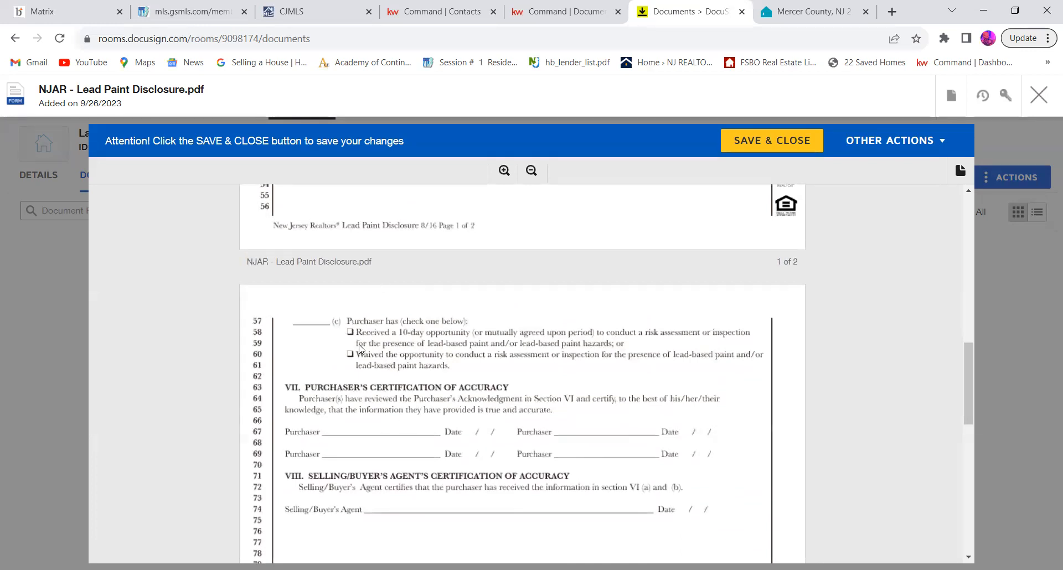
scroll(360, 348, up, 2)
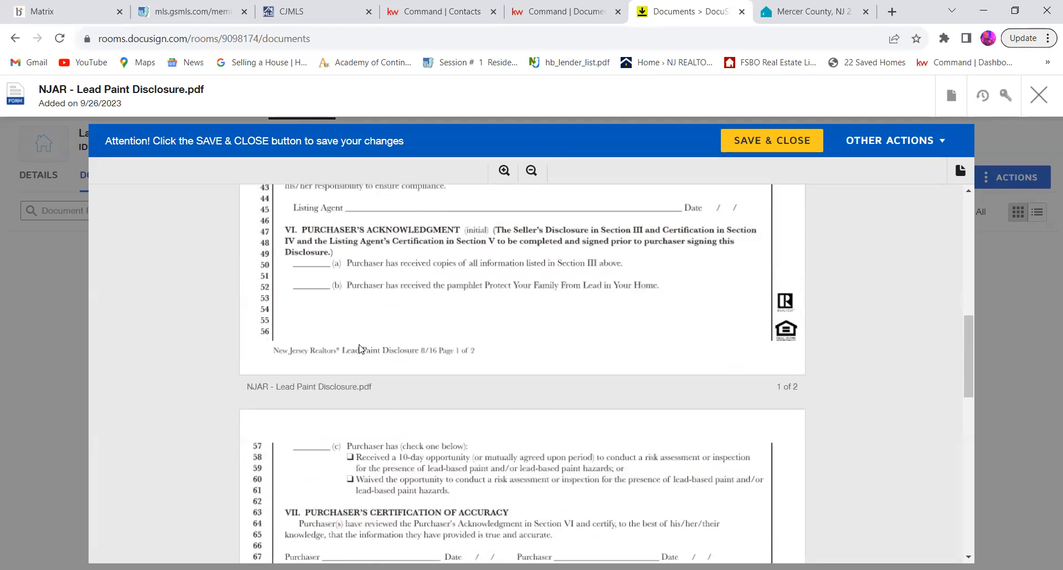
scroll(359, 348, up, 3)
scroll(359, 349, up, 5)
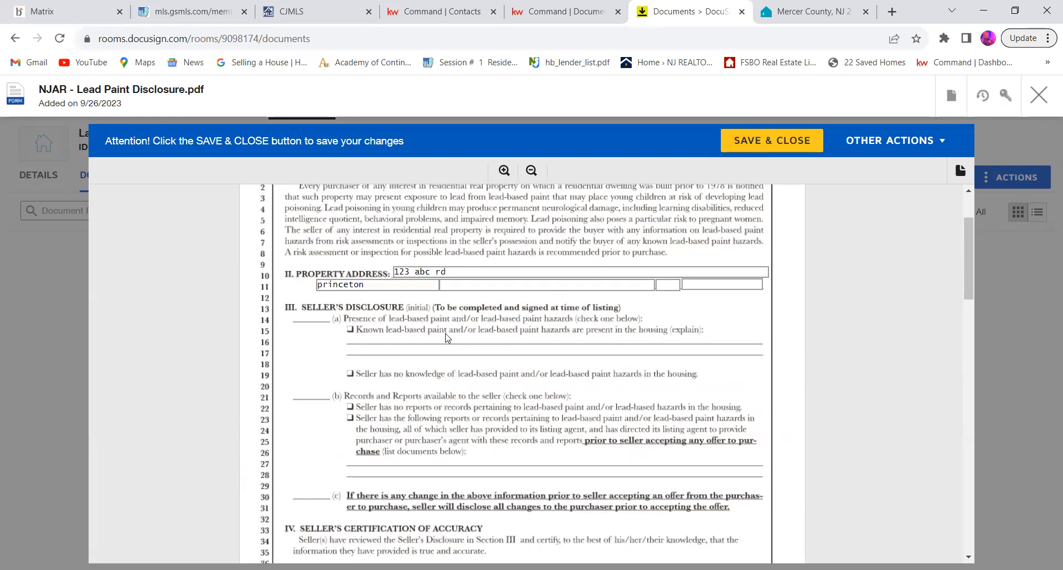
scroll(447, 338, up, 3)
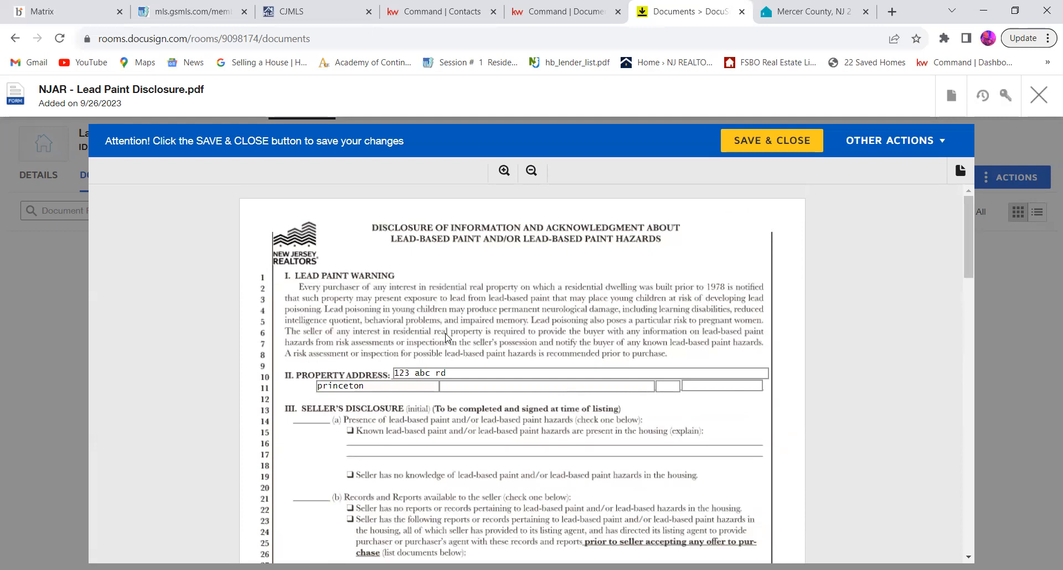
Step: Recheck the seller, listing agent and purchaser sections of the NJAR Lead Paint Disclosure and save and close it
scroll(448, 338, down, 3)
scroll(448, 338, down, 1)
scroll(448, 338, down, 2)
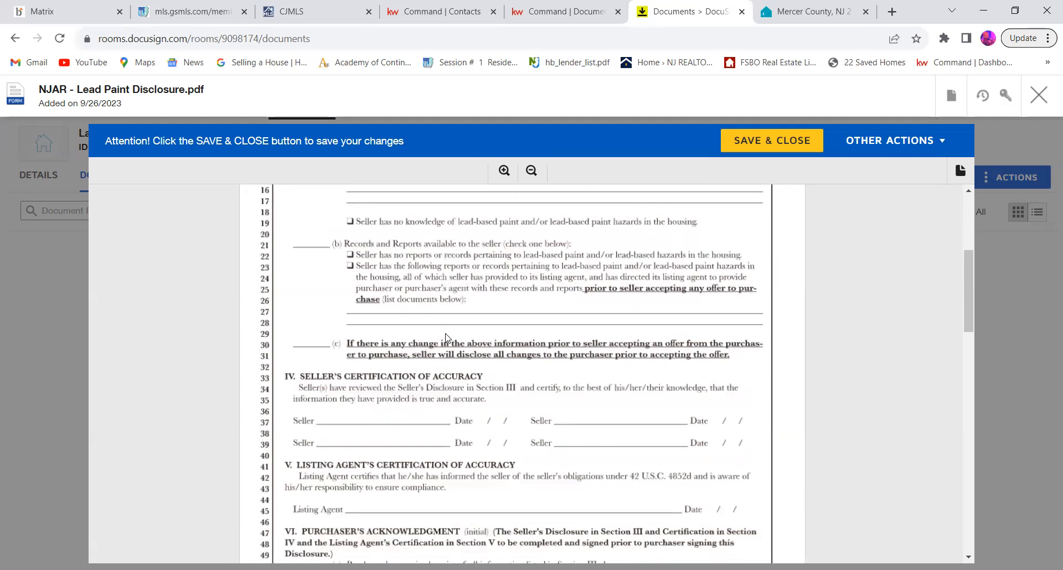
scroll(448, 338, down, 4)
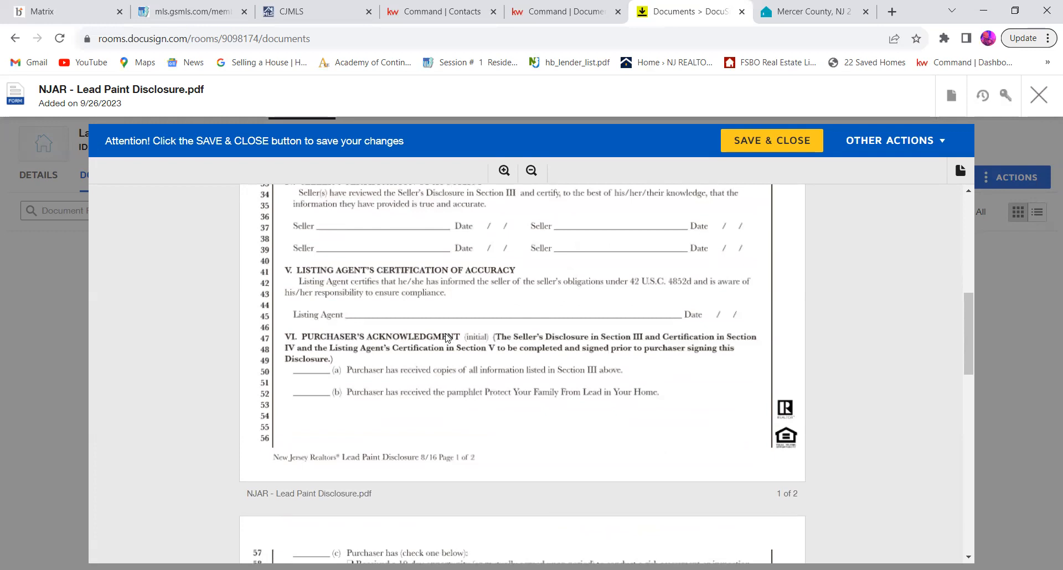
scroll(447, 338, down, 5)
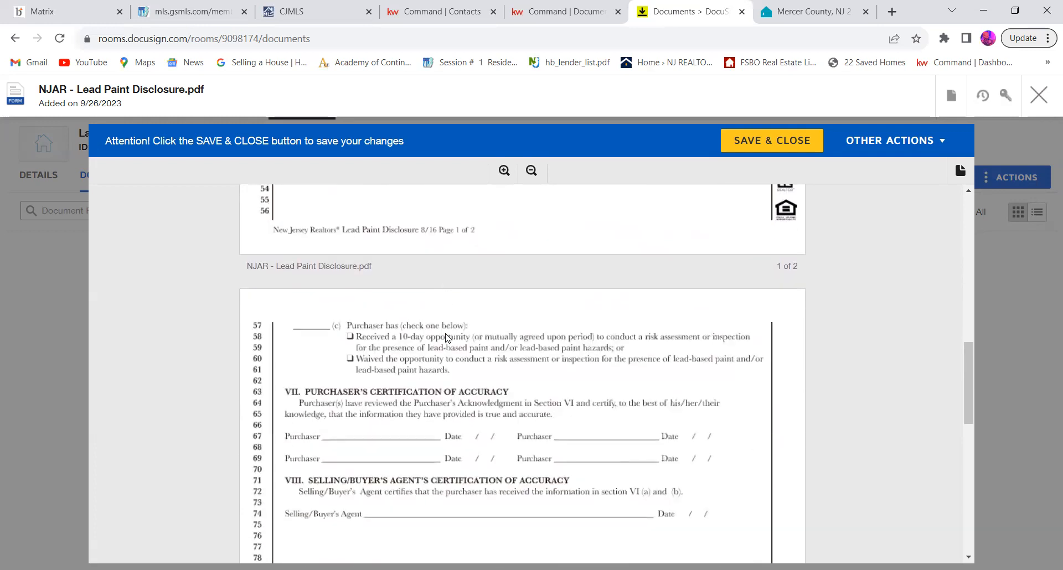
scroll(448, 338, up, 13)
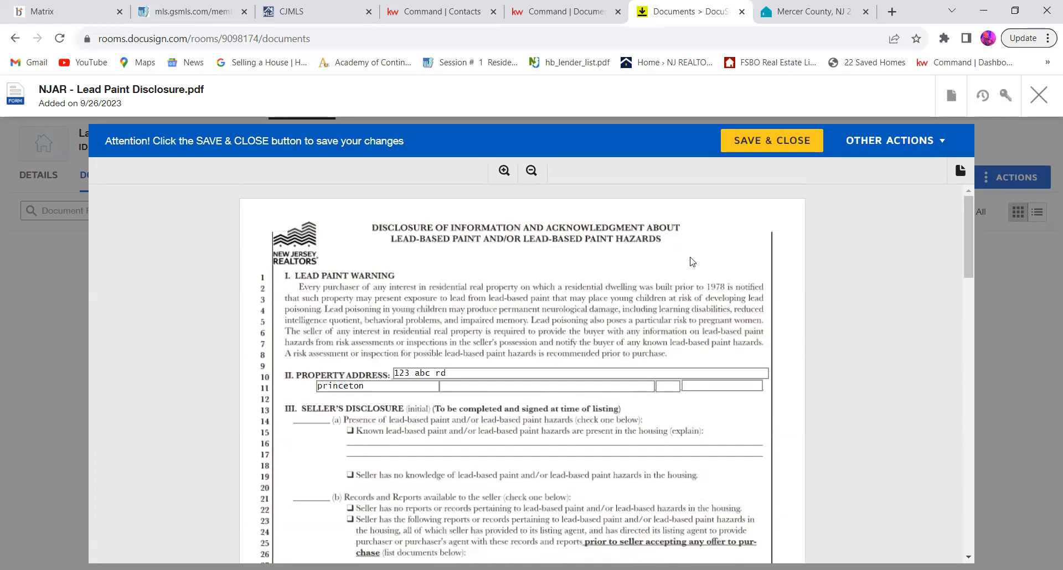
click(792, 147)
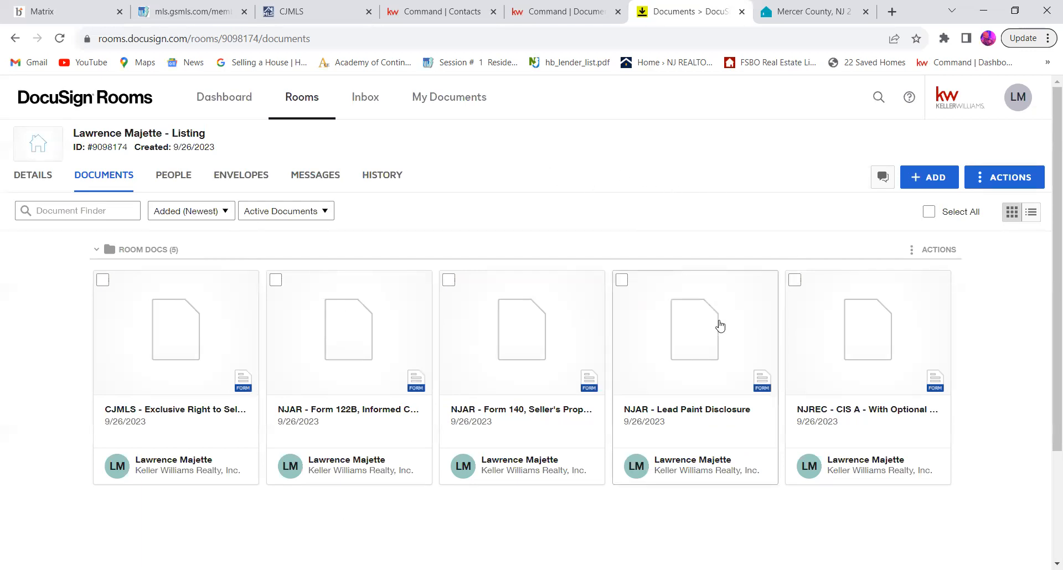
Step: Open the NJREC CIS A - With Optional Receipt form and agree to use electronic records and signatures
scroll(719, 325, down, 2)
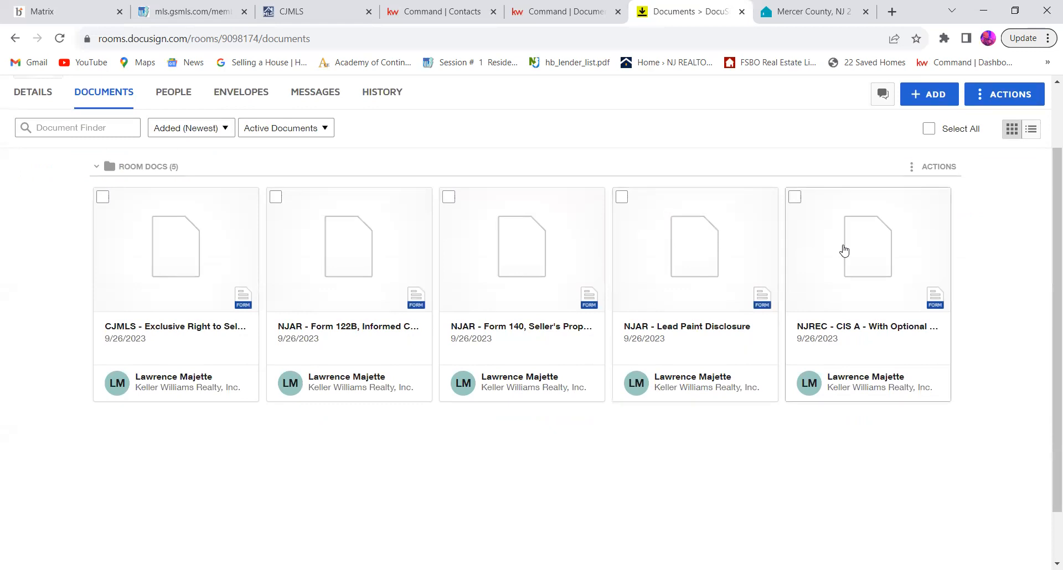
click(868, 253)
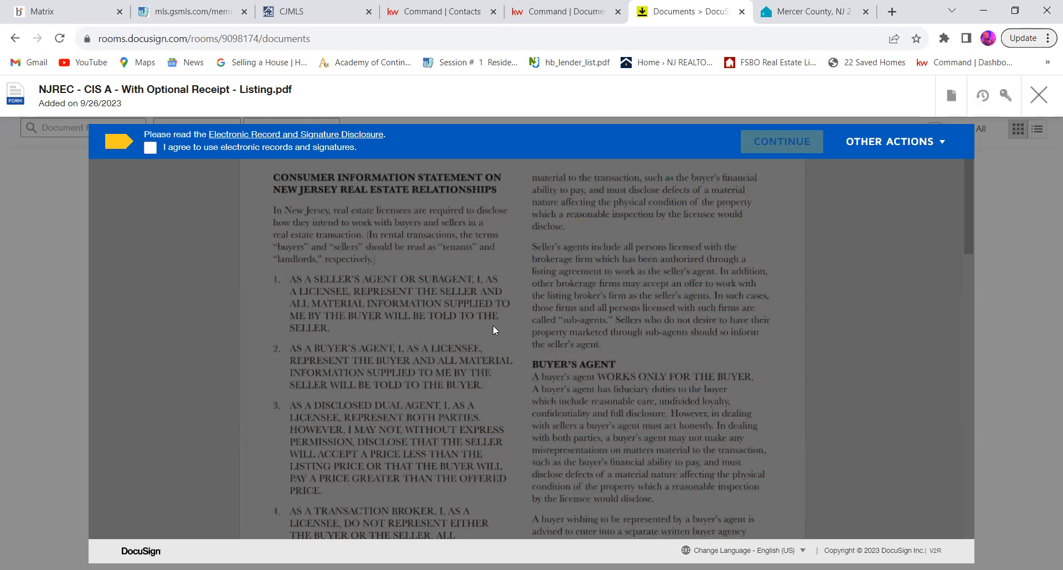
click(149, 148)
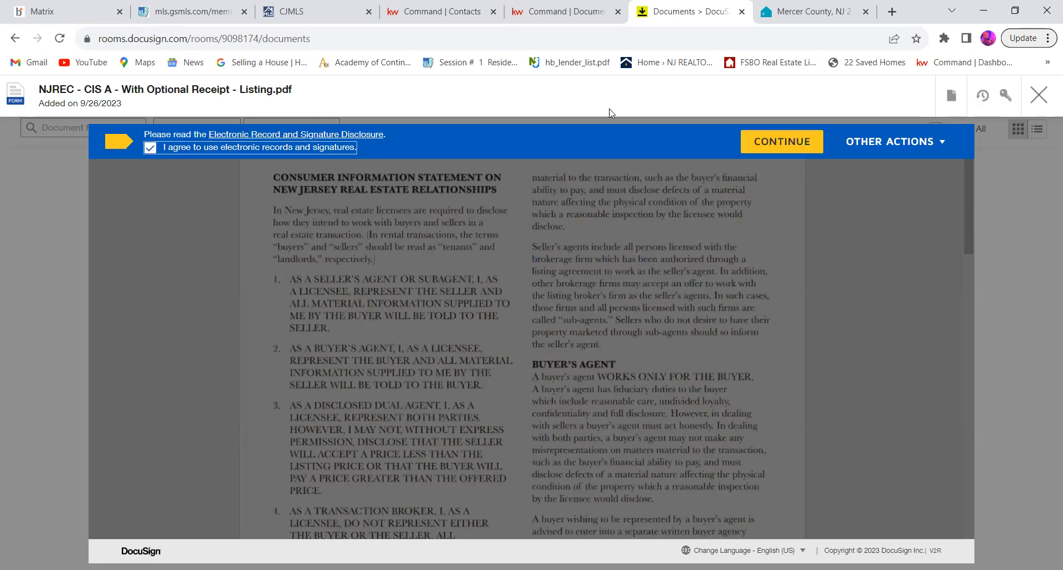
click(774, 147)
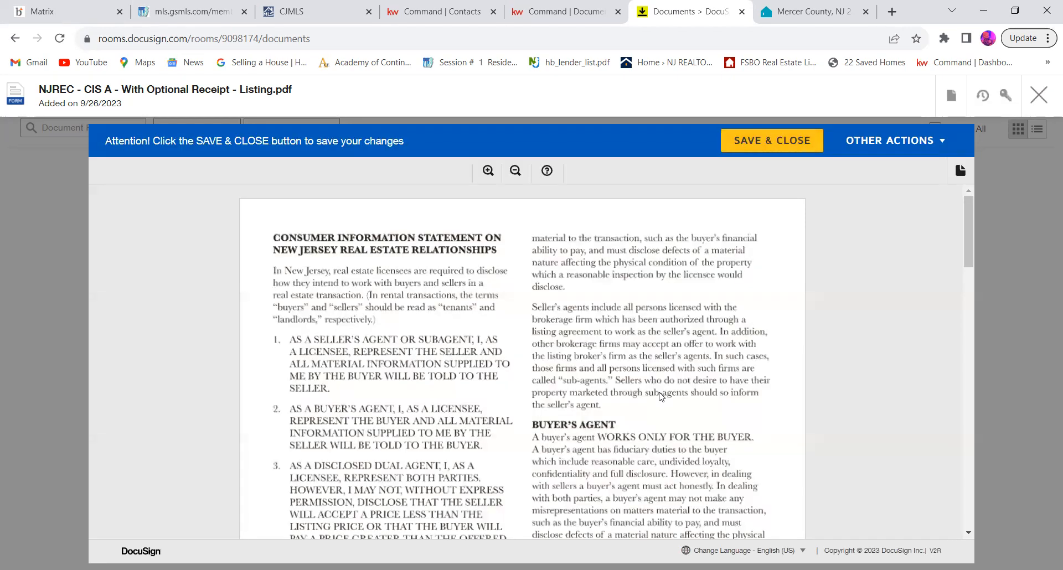
Step: Review the Consumer Information Statement from the agency relationship definitions through the signature sections to the Declaration of Business Relationship
scroll(659, 397, up, 1)
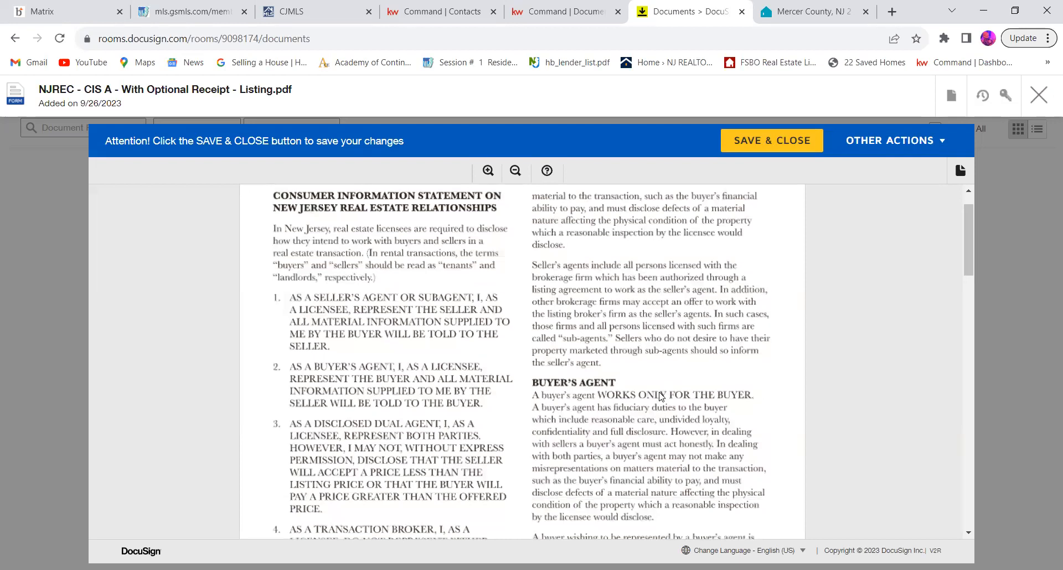
scroll(660, 396, down, 3)
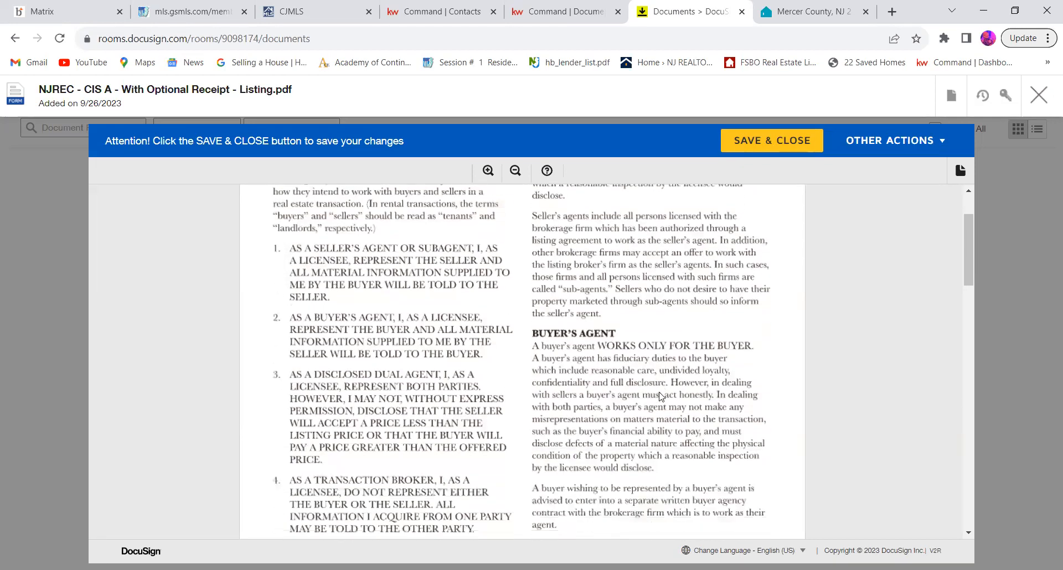
scroll(659, 397, down, 2)
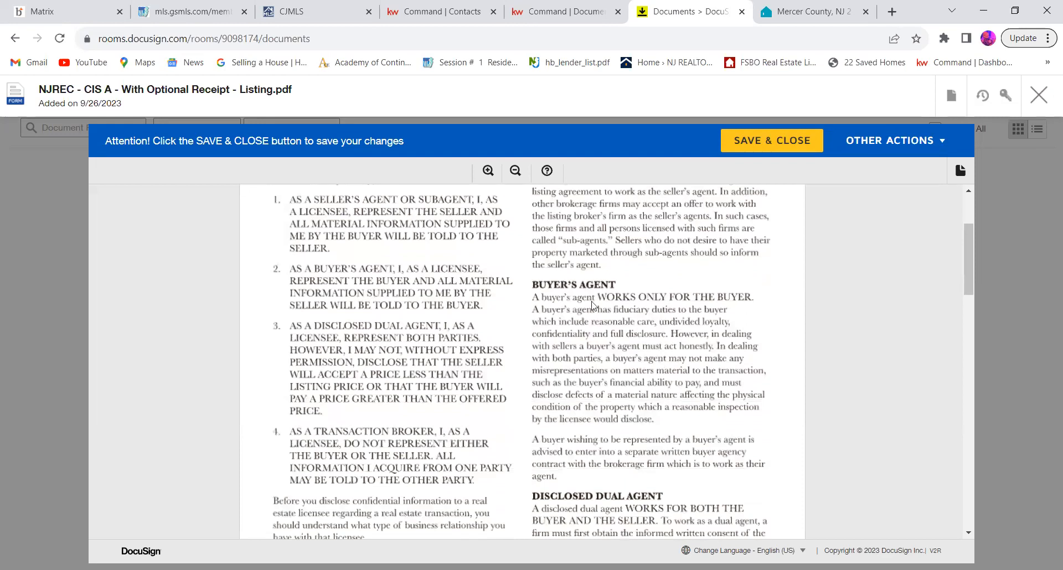
scroll(595, 295, up, 5)
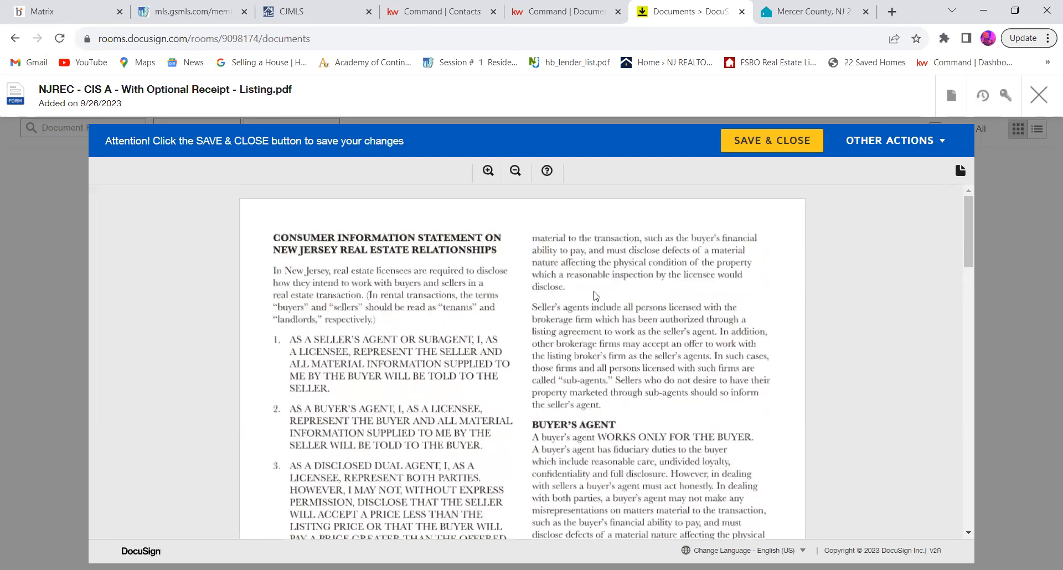
scroll(595, 295, down, 13)
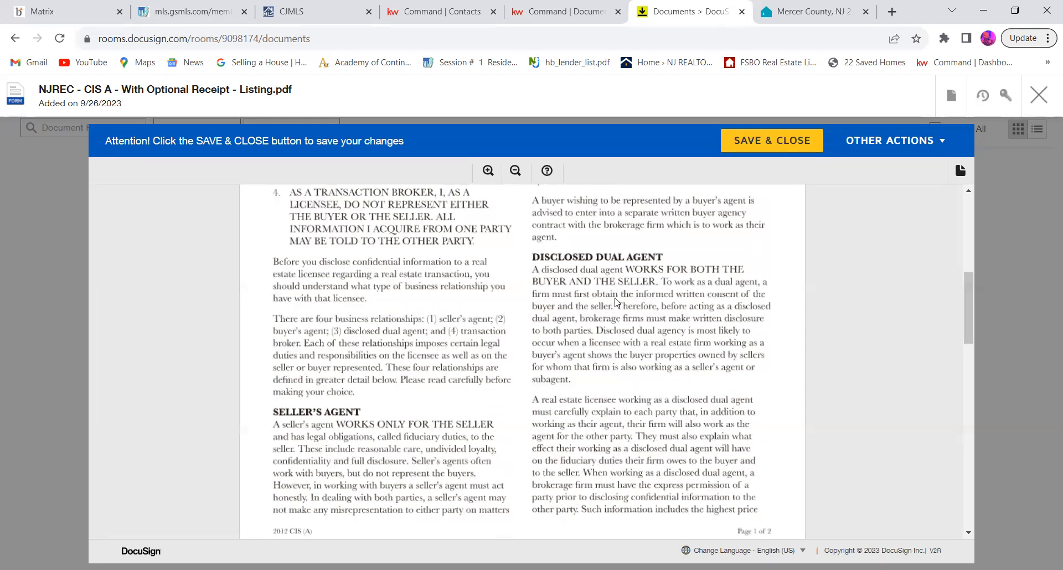
scroll(677, 359, down, 6)
scroll(676, 357, down, 9)
scroll(678, 357, down, 4)
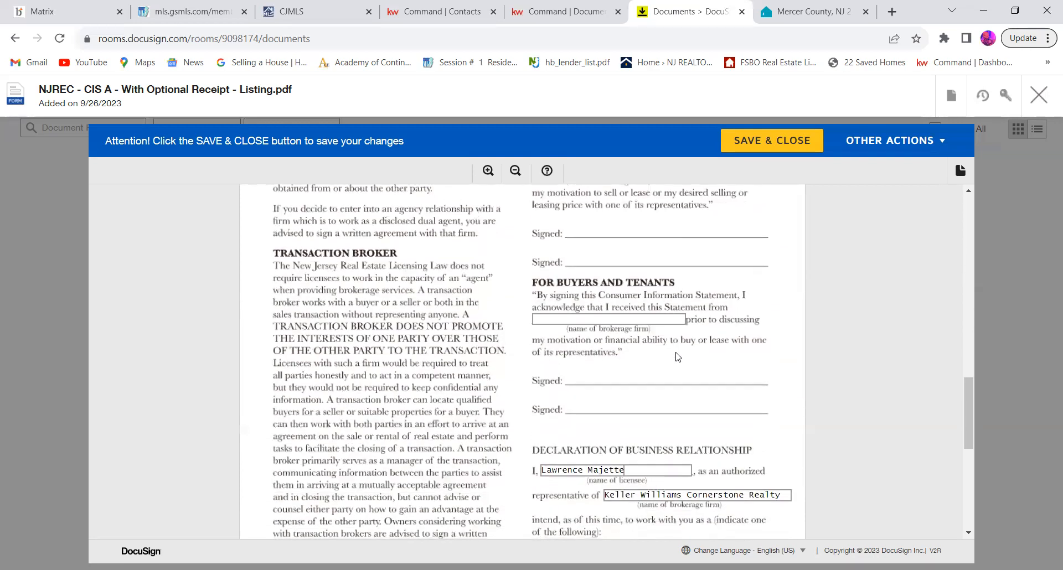
scroll(676, 357, down, 8)
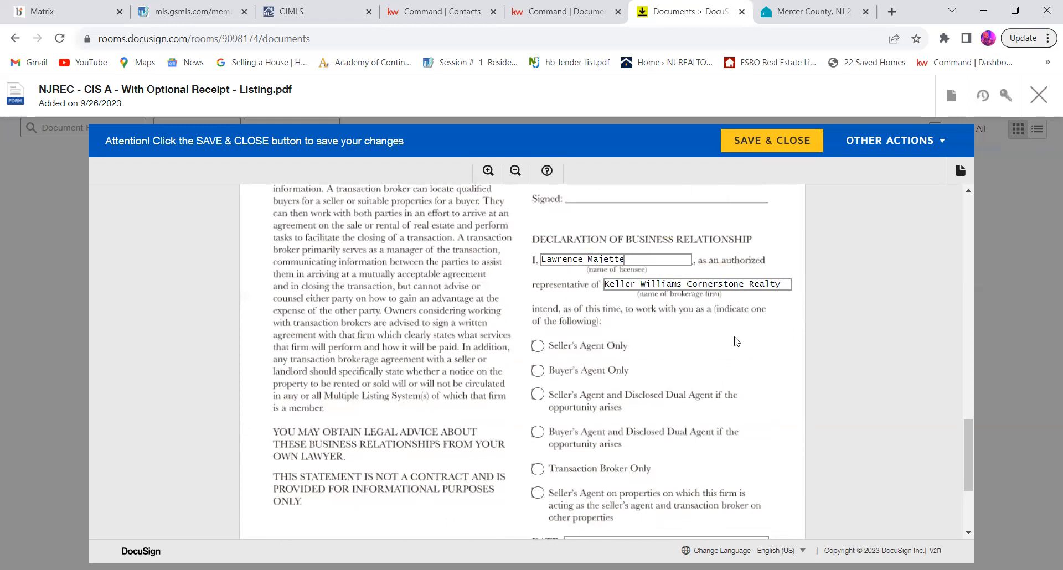
Step: Declare the business relationship as Seller's Agent and Disclosed Dual Agent if the opportunity arises, and save and close the form
scroll(658, 303, down, 3)
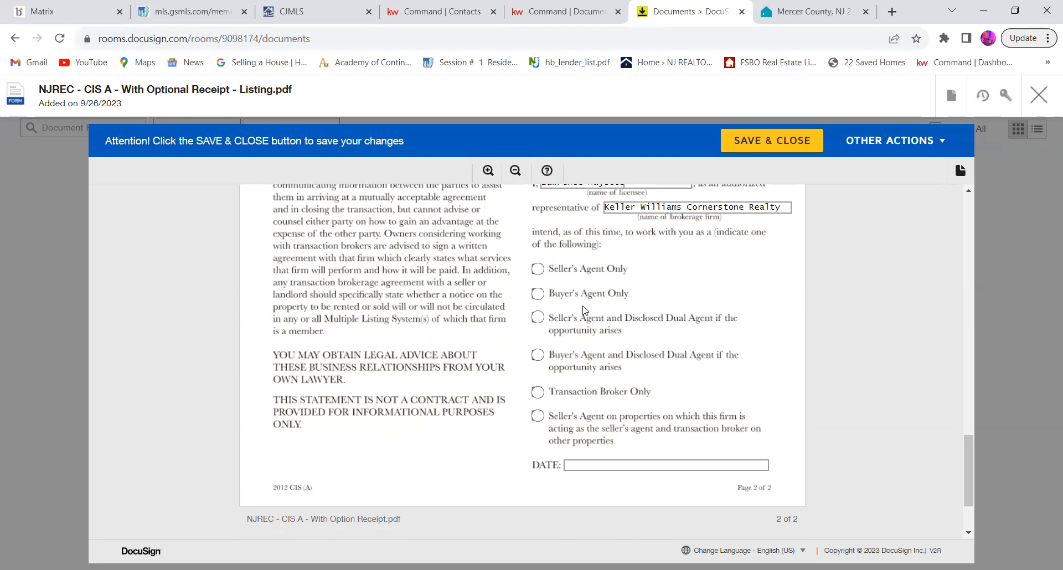
click(537, 319)
click(537, 356)
click(538, 318)
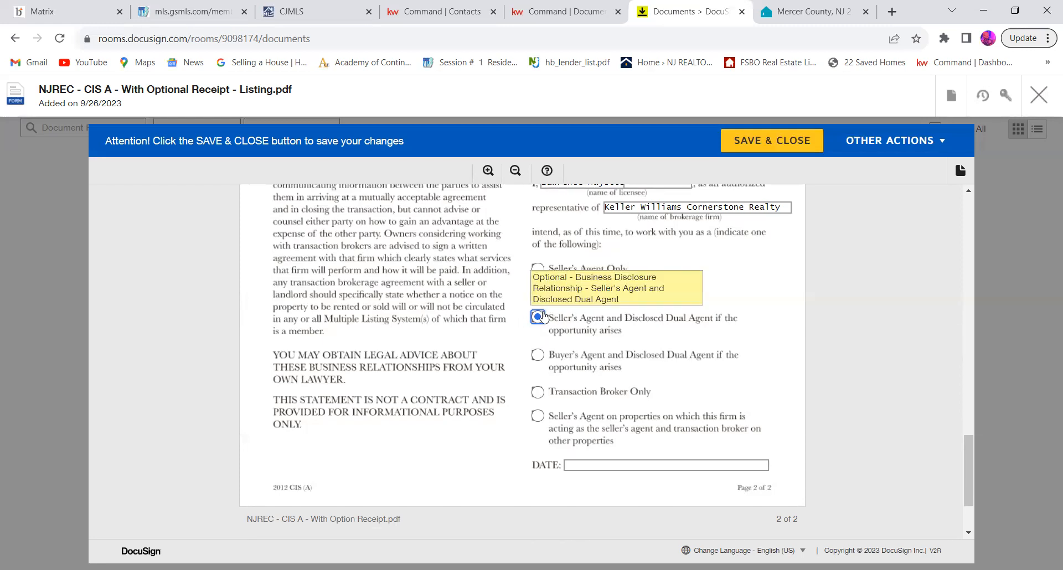
scroll(465, 318, up, 4)
scroll(464, 321, down, 4)
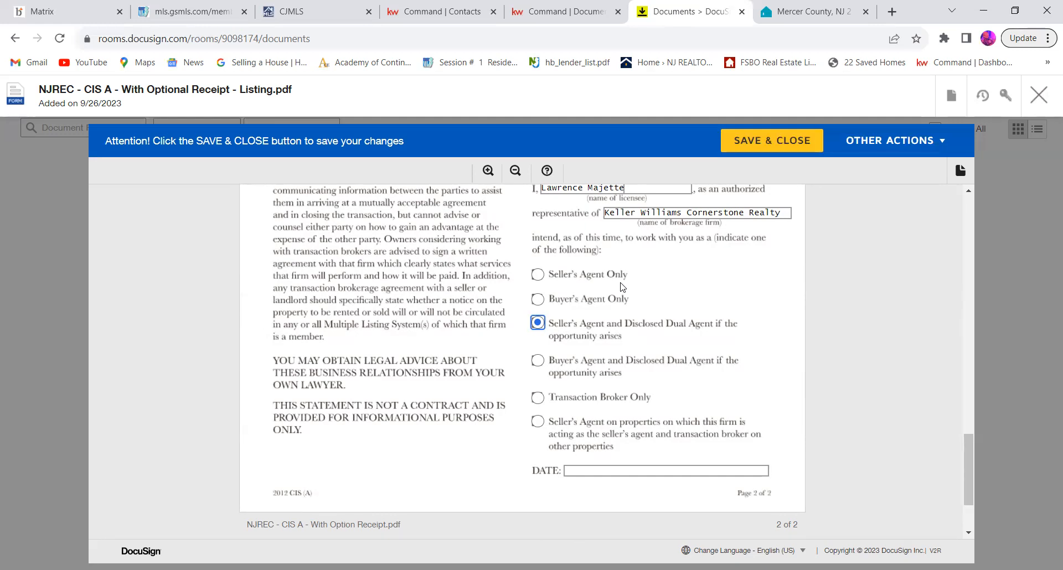
click(771, 151)
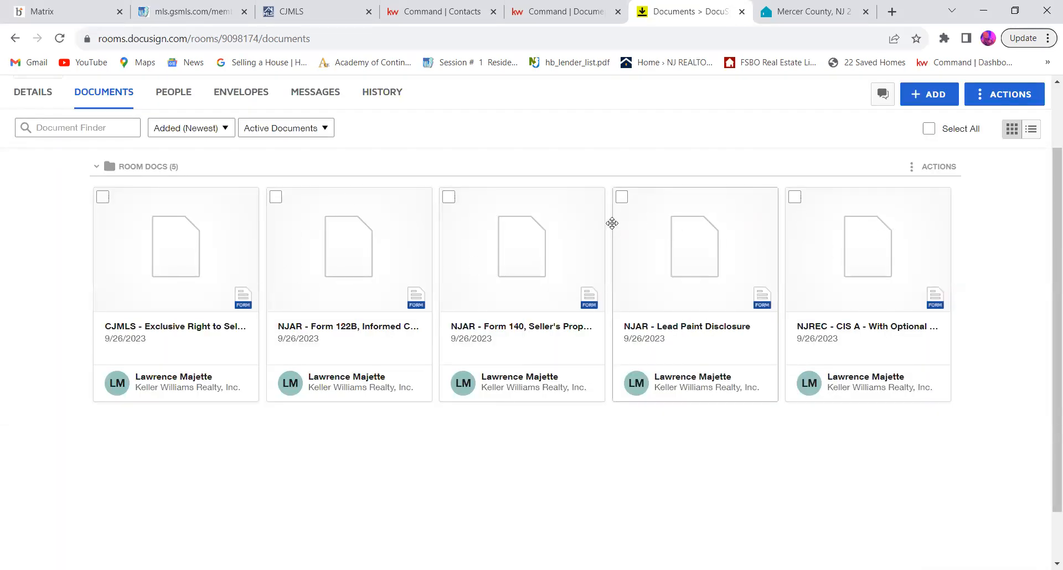
Step: Select all five room documents and create a signing envelope from them
click(103, 198)
click(275, 197)
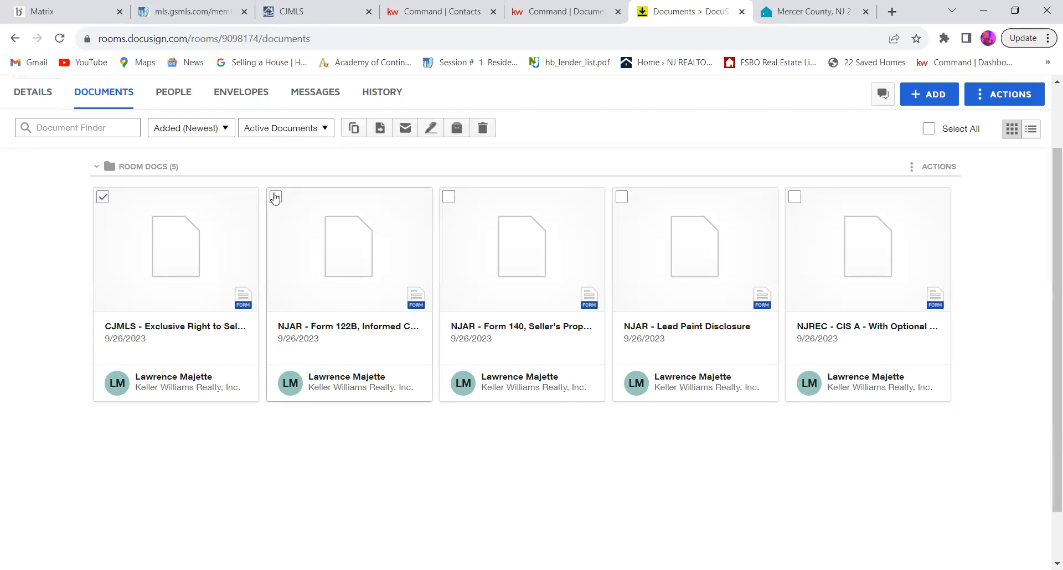
click(448, 197)
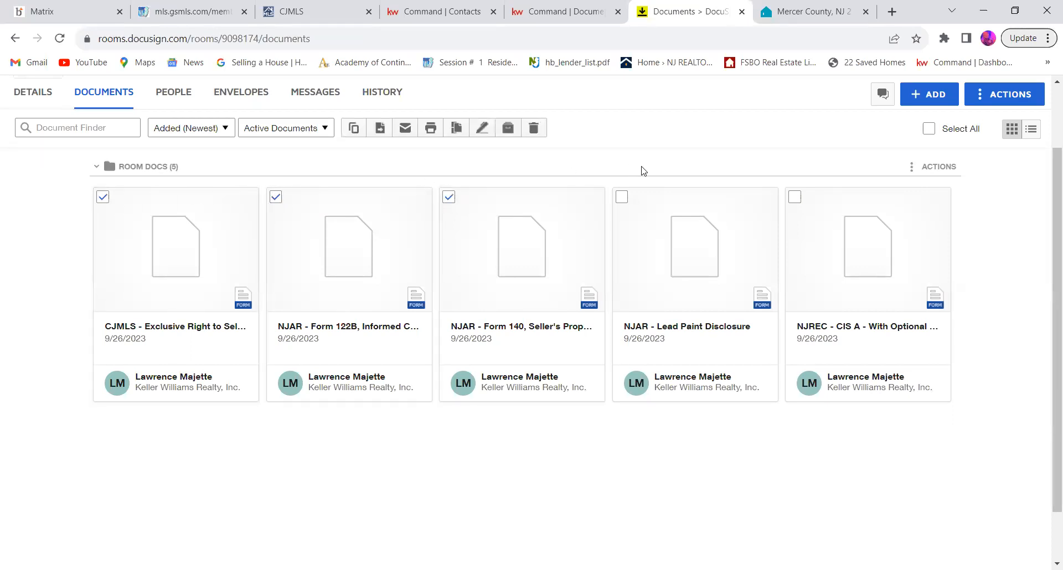
click(623, 198)
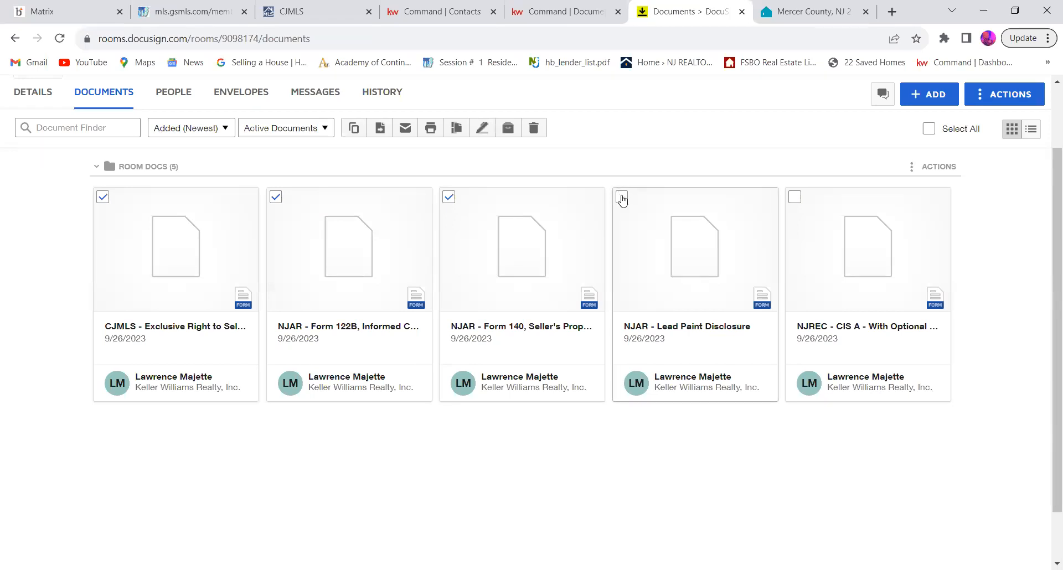
click(795, 197)
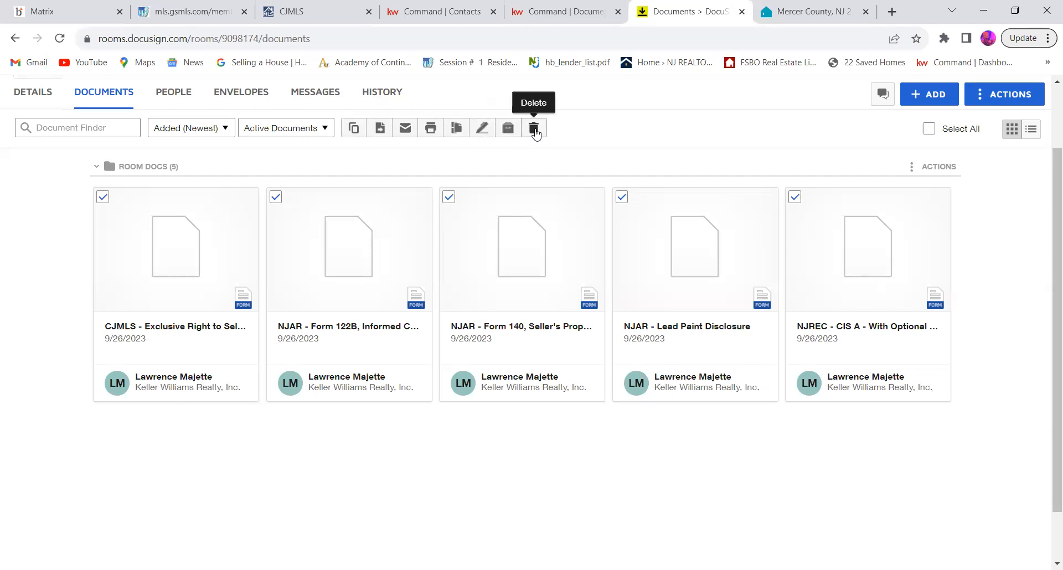
click(482, 129)
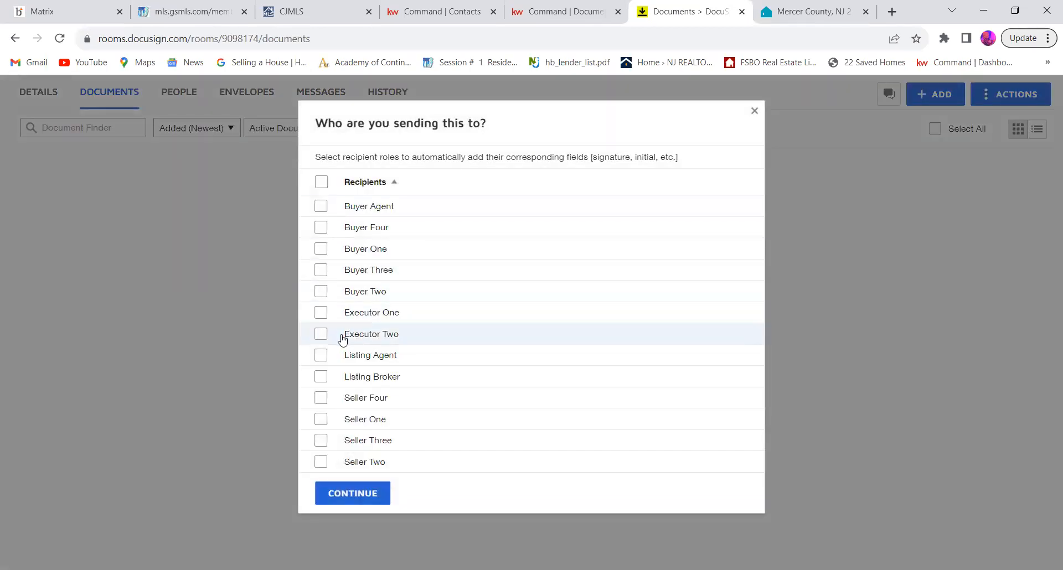
Step: Choose Listing Agent and Seller One as the envelope's recipient roles and continue to envelope preparation
click(321, 356)
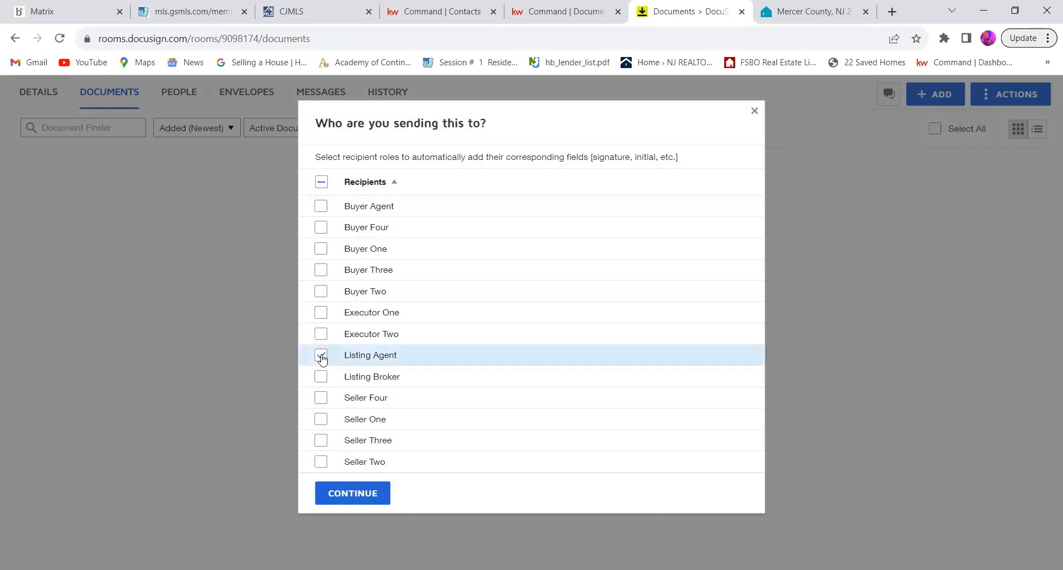
click(324, 422)
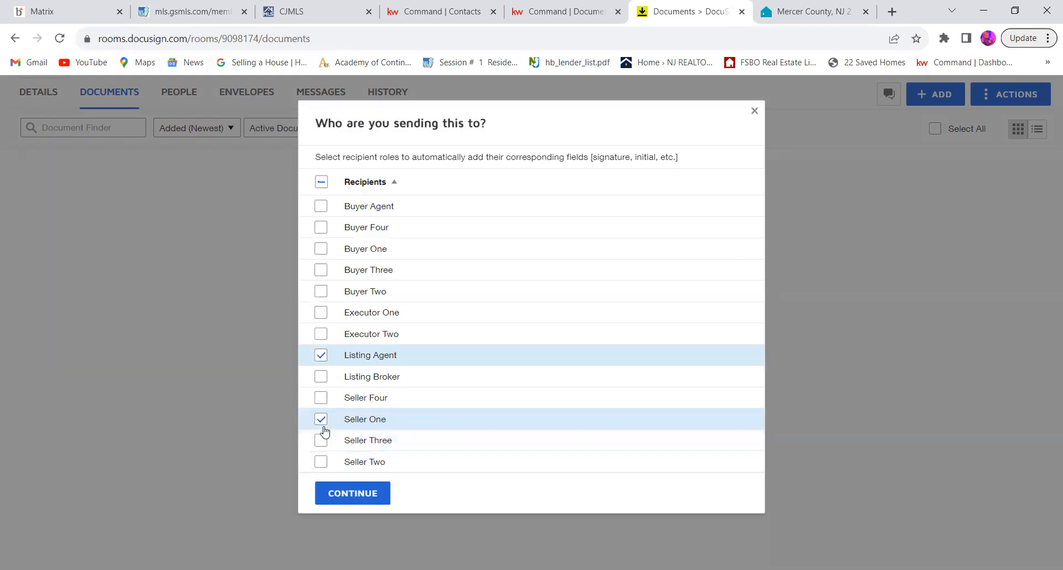
click(341, 497)
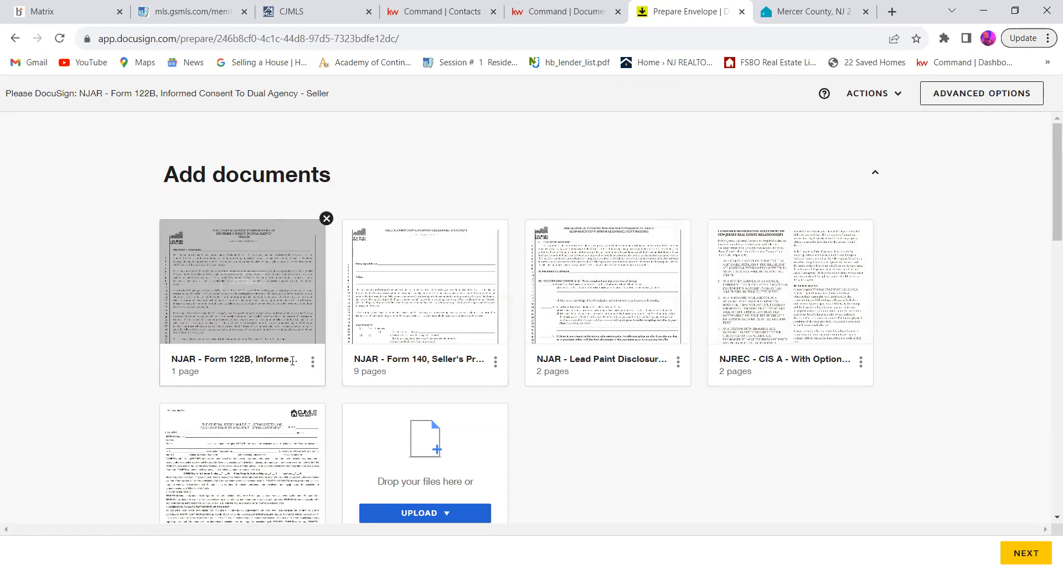
Step: Check the envelope's documents and the Listing Agent and Seller One recipient details, and proceed to field placement
scroll(590, 353, down, 6)
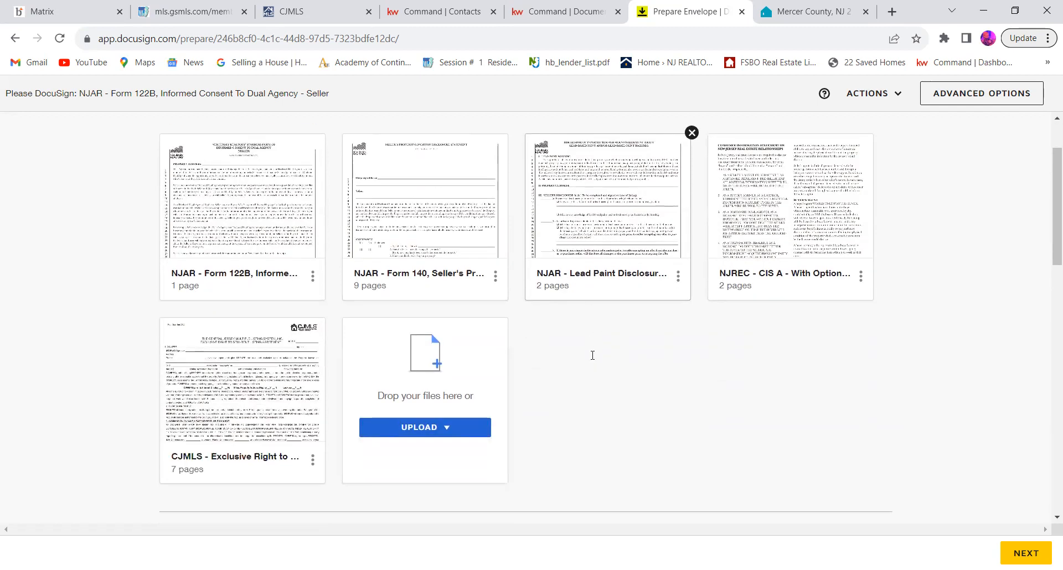
scroll(594, 359, down, 5)
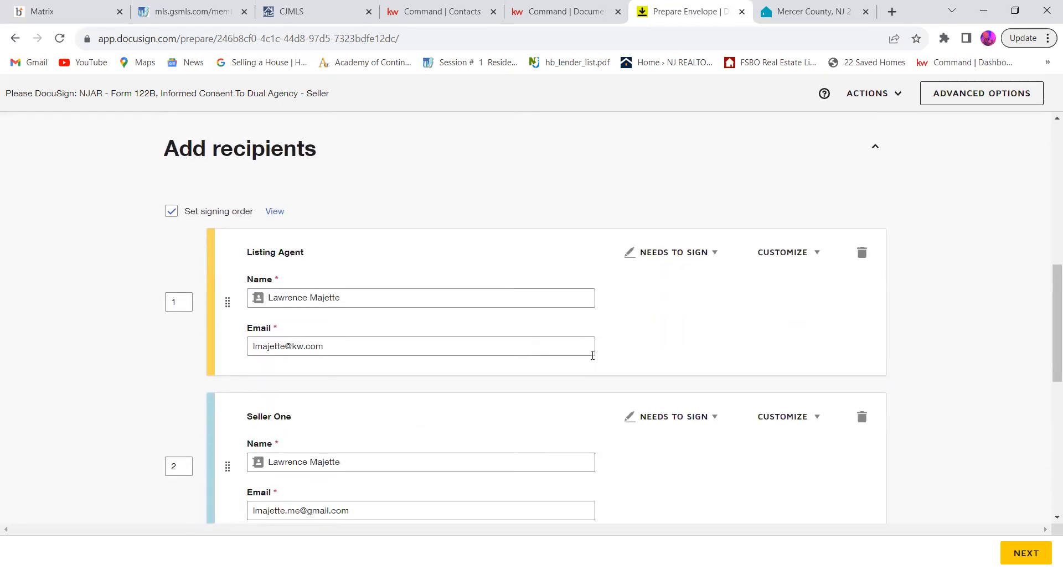
scroll(592, 355, up, 1)
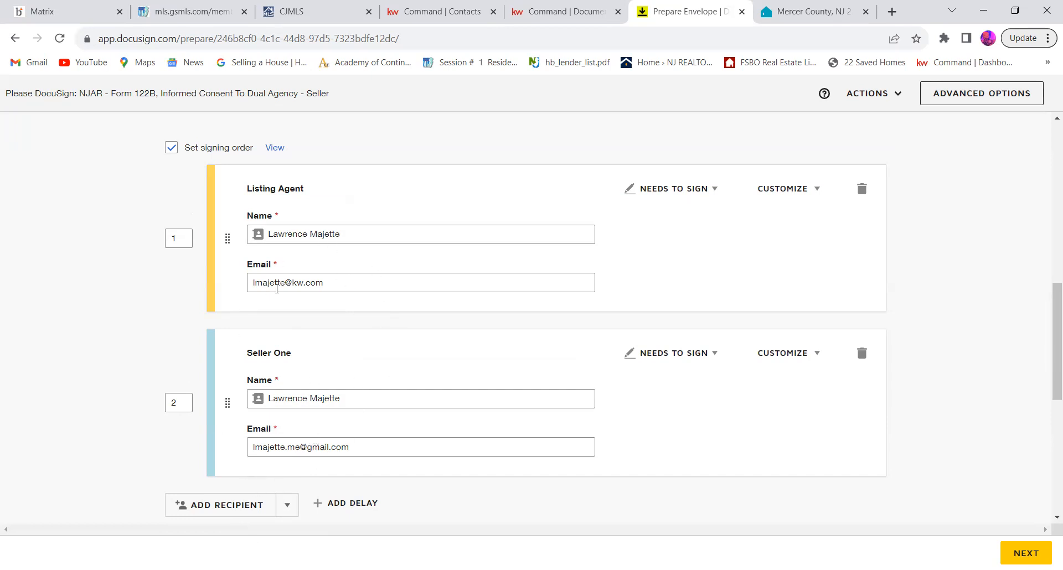
scroll(341, 359, down, 2)
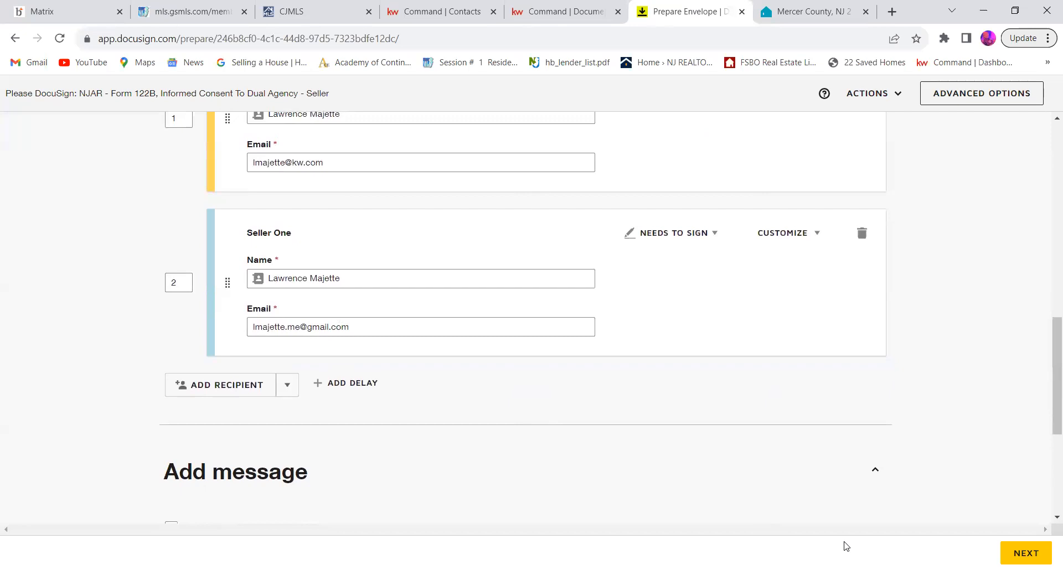
click(1024, 551)
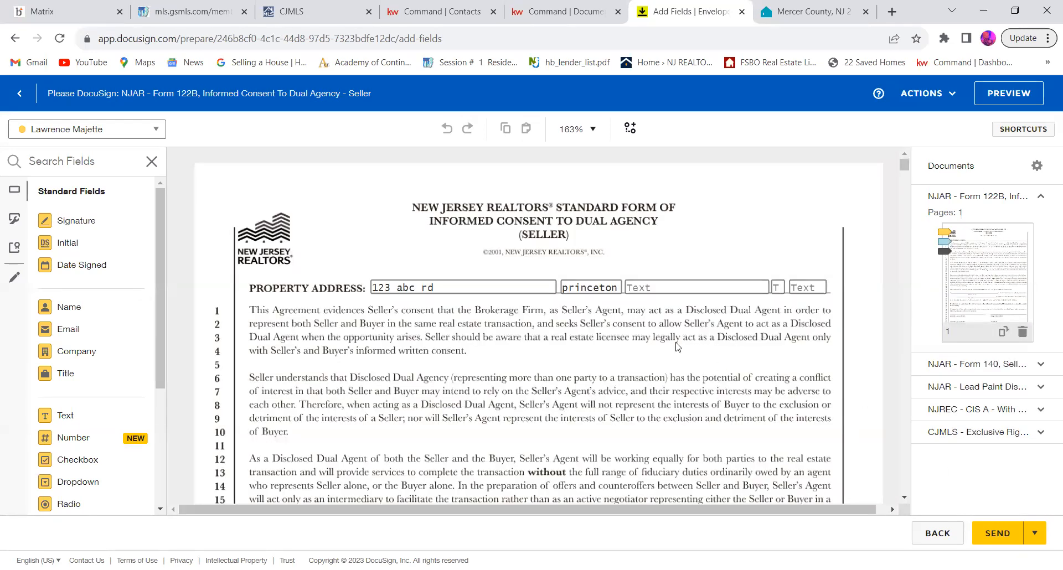
Step: Examine the Informed Consent to Dual Agency form's property address, licensee details, and placed signature and date fields
scroll(678, 347, down, 1)
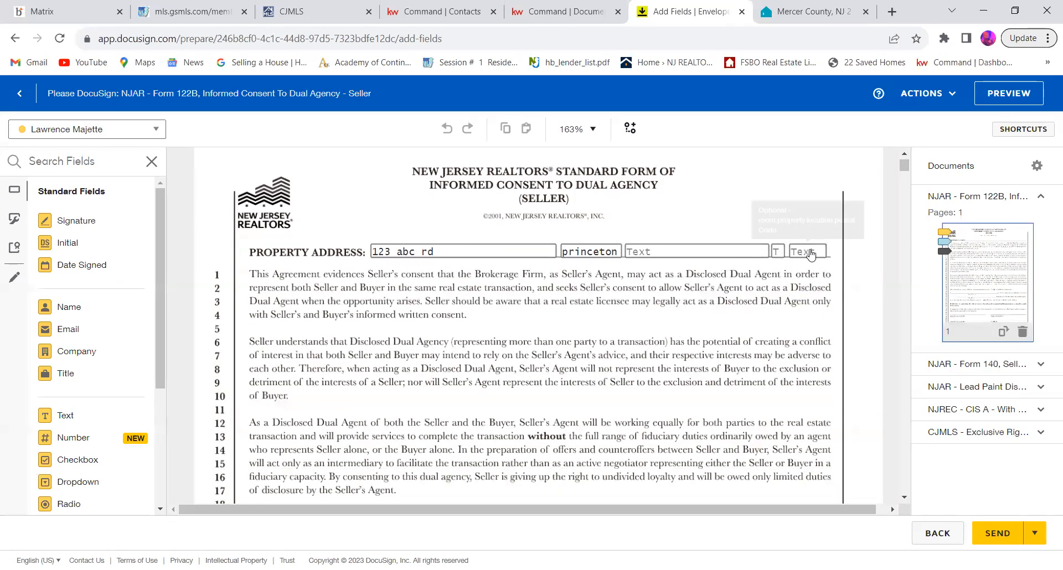
scroll(638, 269, down, 5)
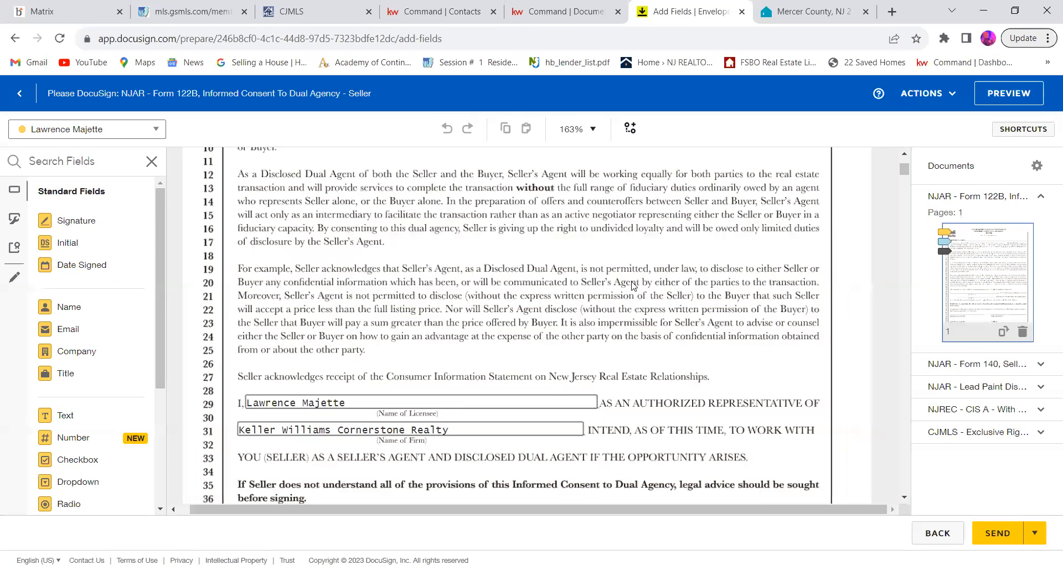
scroll(634, 286, down, 4)
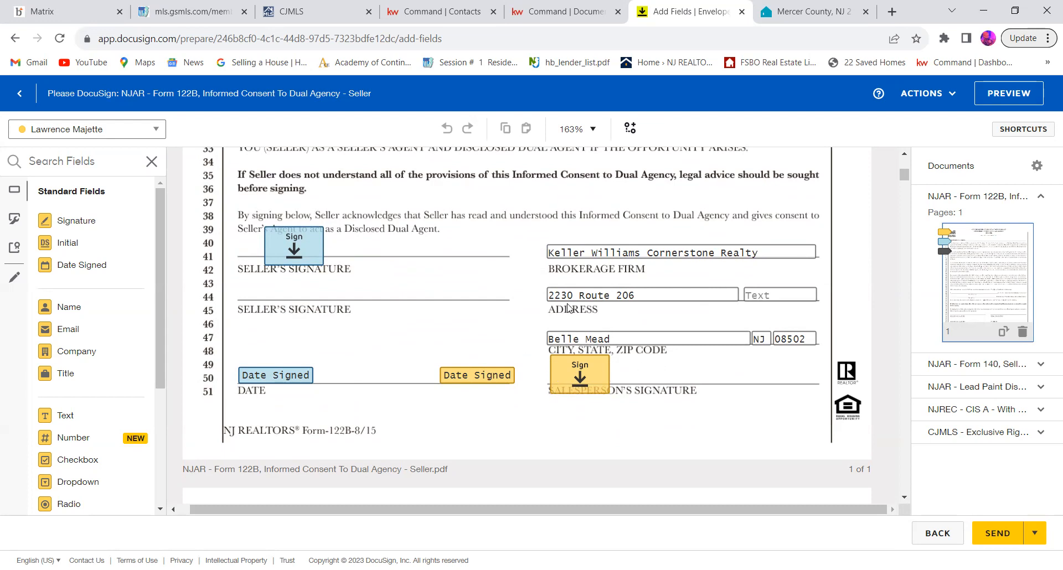
Step: Switch the active field recipient between the listing agent and the seller, ending on the listing agent
click(154, 137)
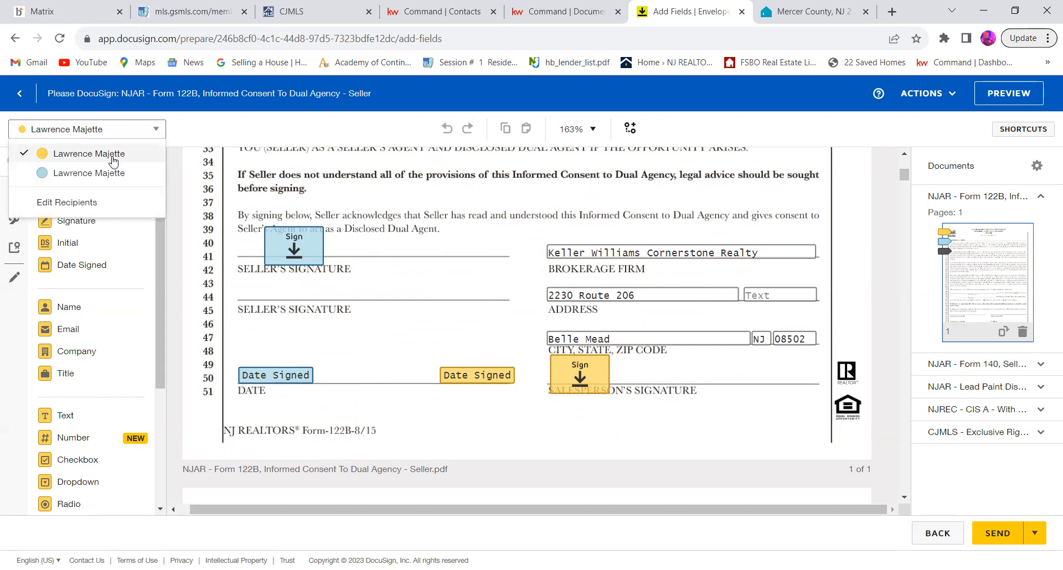
click(113, 175)
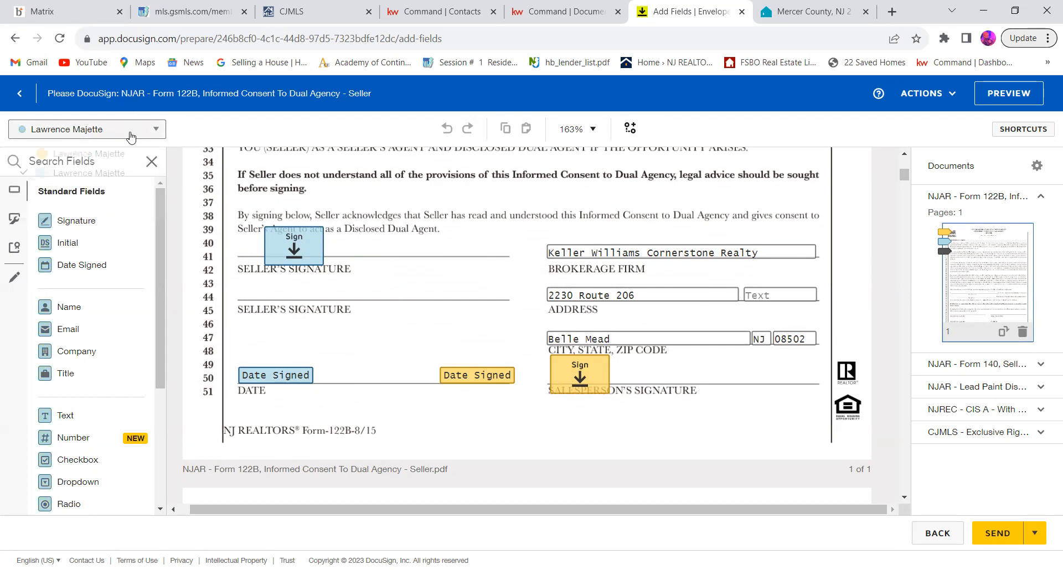
click(139, 130)
click(121, 158)
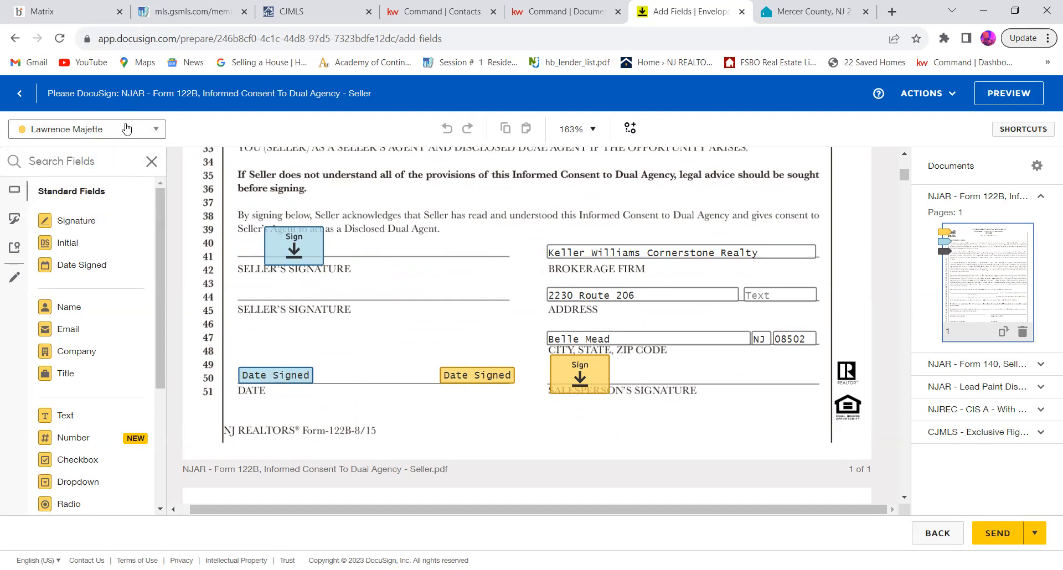
click(127, 129)
click(113, 173)
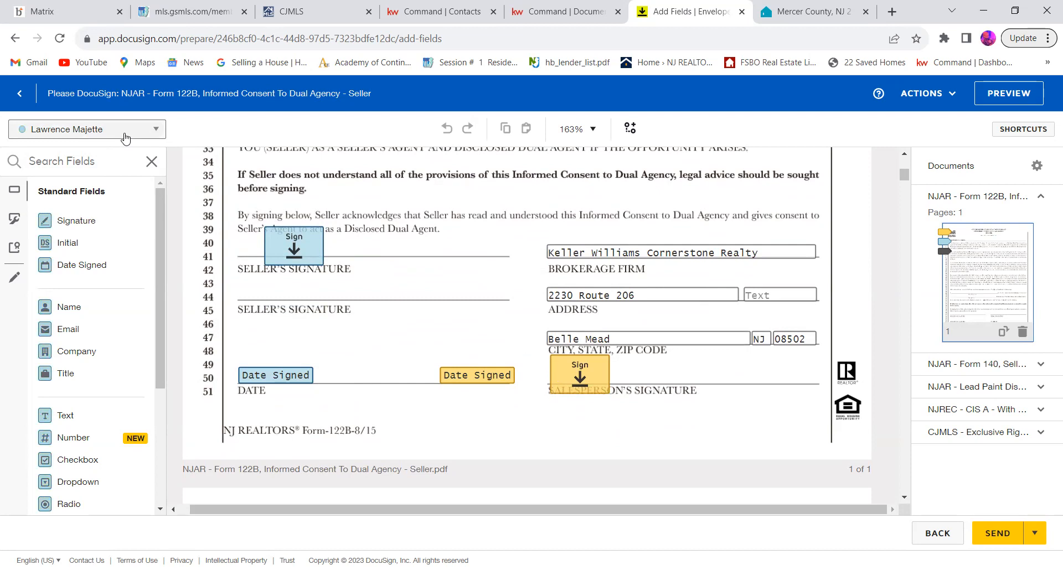
click(121, 133)
click(121, 160)
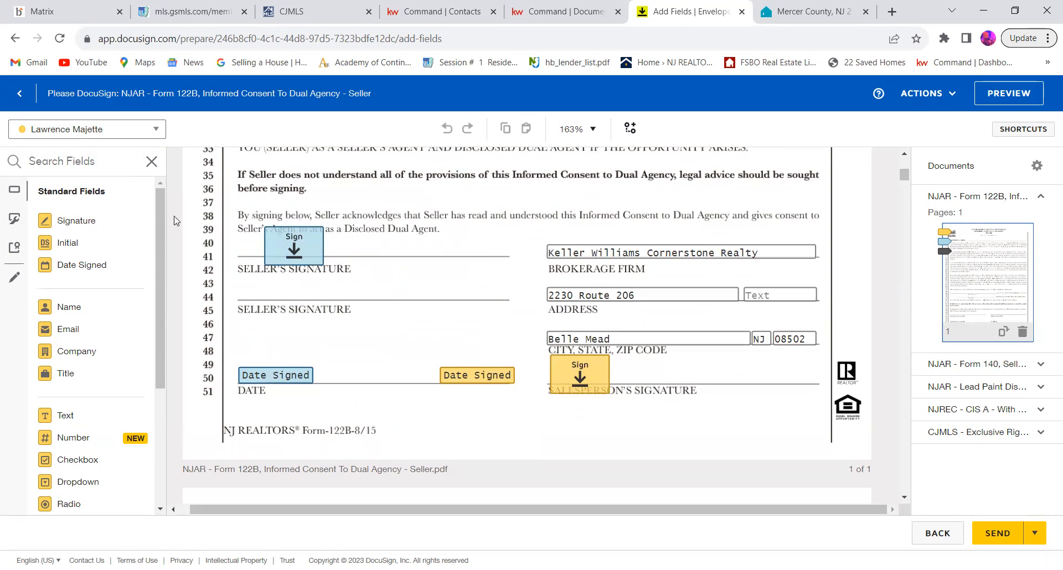
Step: Try placing an extra Signature and Date Signed field for the agent in the consent form's seller signature area, and delete both
mouse_move(130, 227)
mouse_down()
mouse_move(366, 240)
mouse_move(379, 219)
mouse_up()
drag(96, 279, 382, 368)
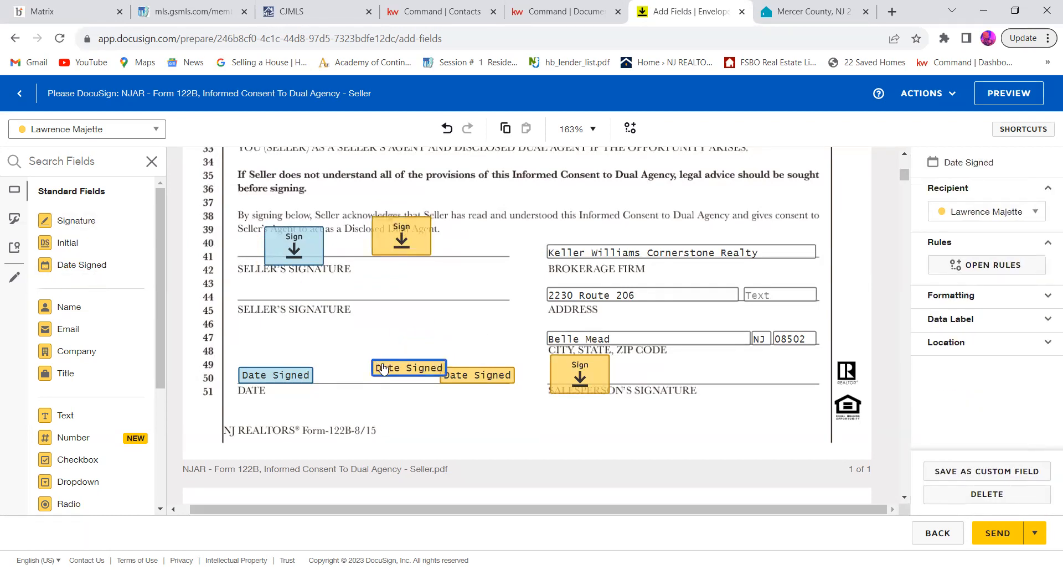
key(Delete)
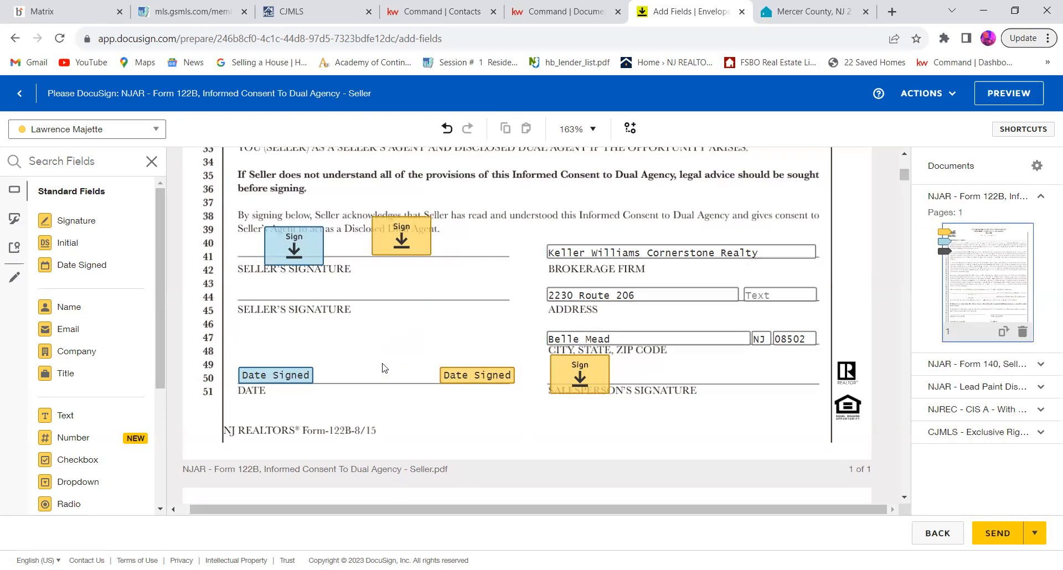
click(415, 228)
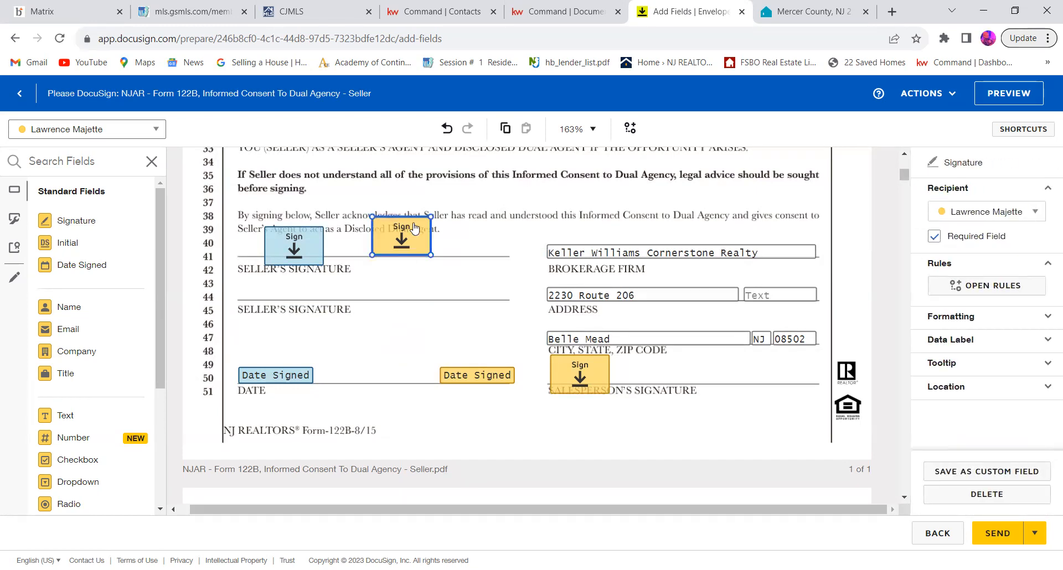
key(Delete)
Step: Examine the pages of the Form 140 Seller's Property Condition Disclosure Statement and the fields assigned to the seller
scroll(662, 237, down, 10)
scroll(663, 236, down, 15)
scroll(663, 237, down, 15)
scroll(663, 237, up, 2)
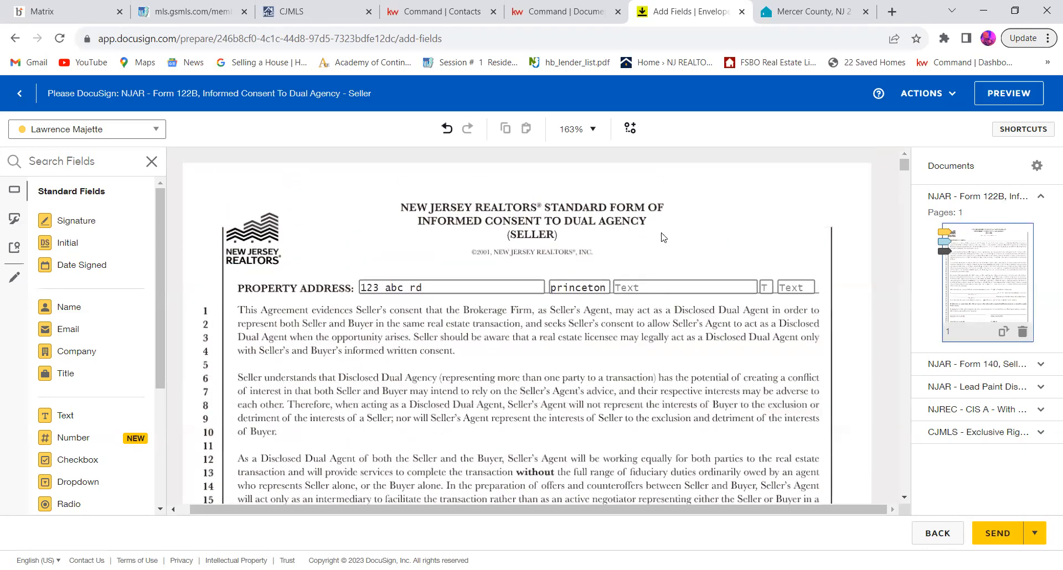
click(1043, 363)
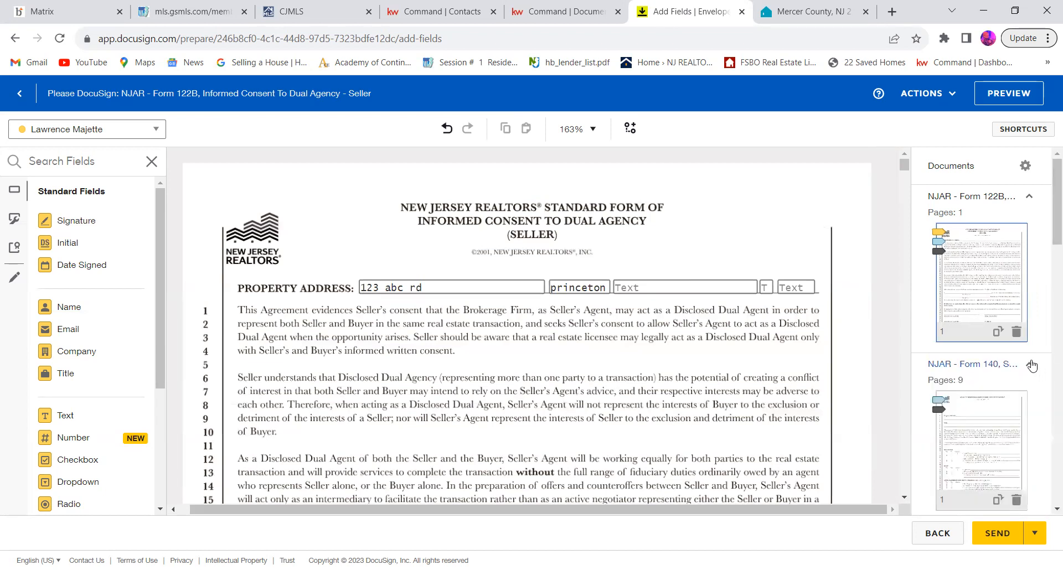
click(1032, 365)
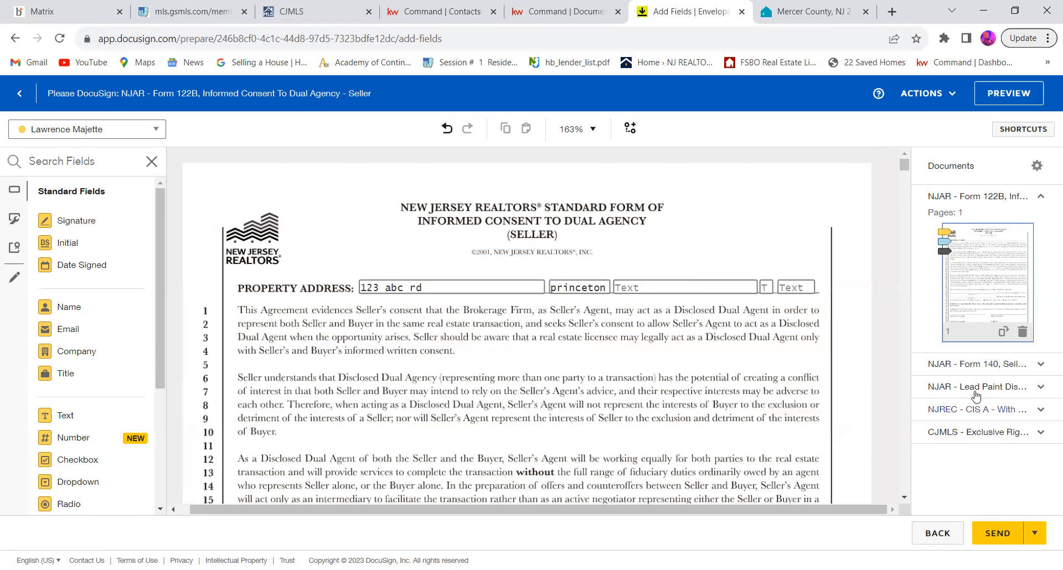
scroll(598, 328, down, 20)
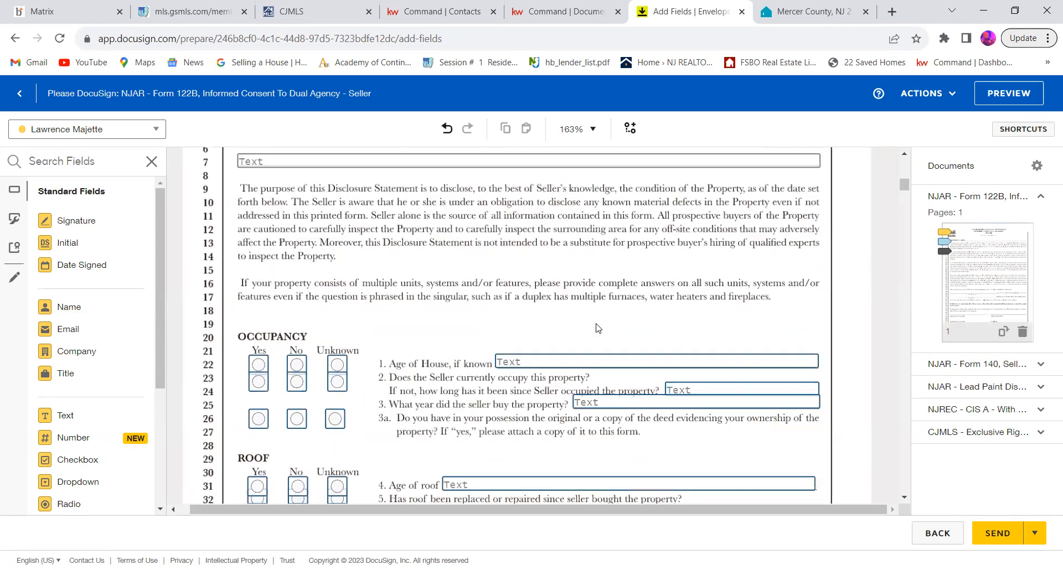
scroll(598, 328, up, 10)
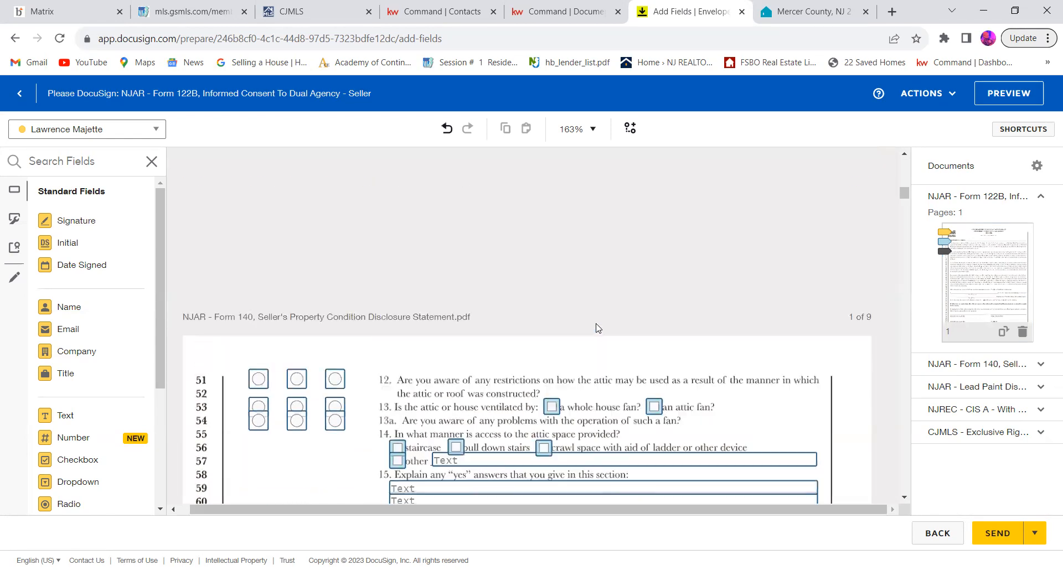
scroll(598, 328, down, 1)
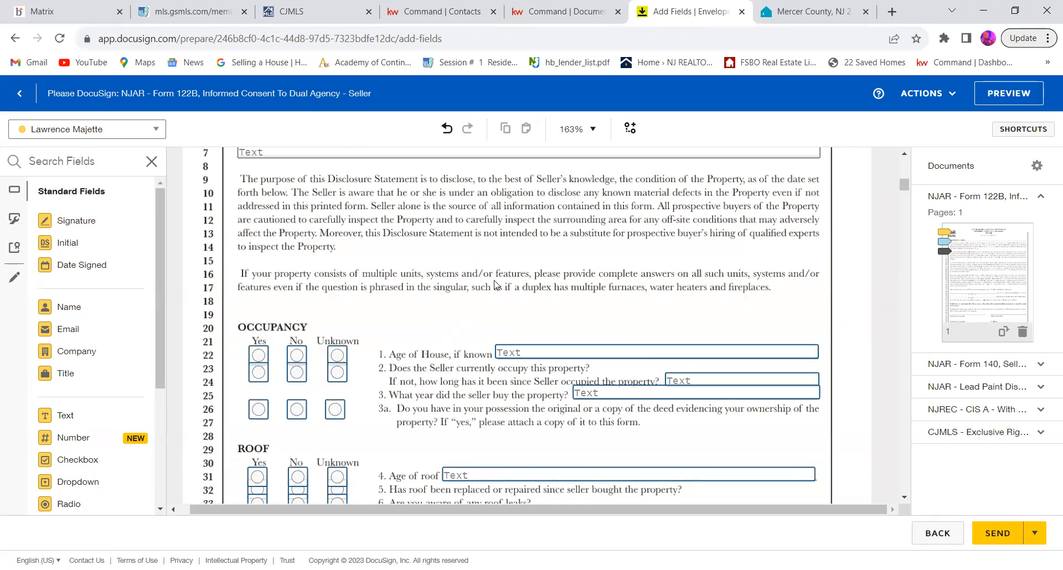
scroll(495, 285, down, 20)
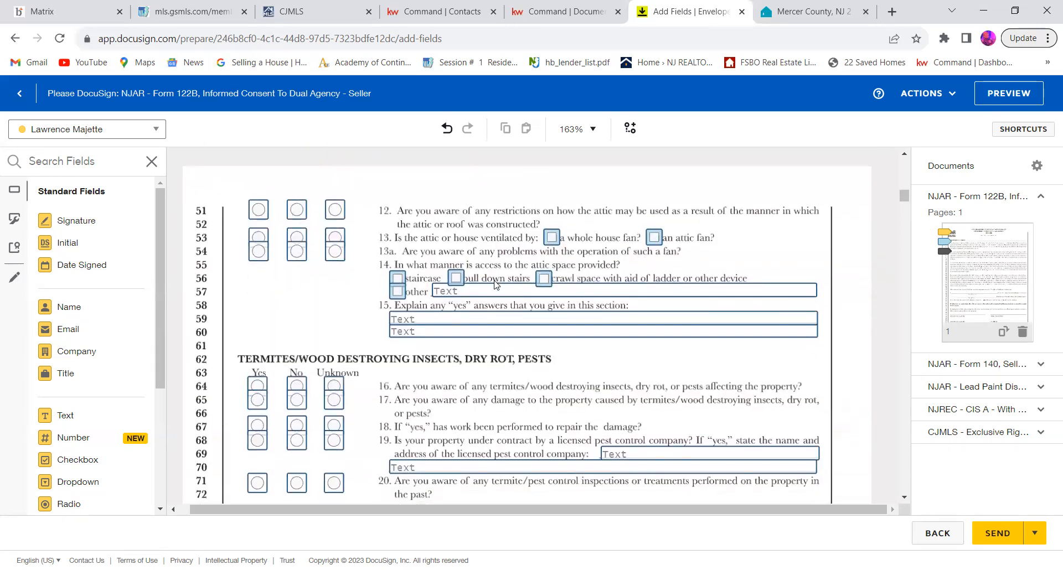
scroll(496, 286, down, 15)
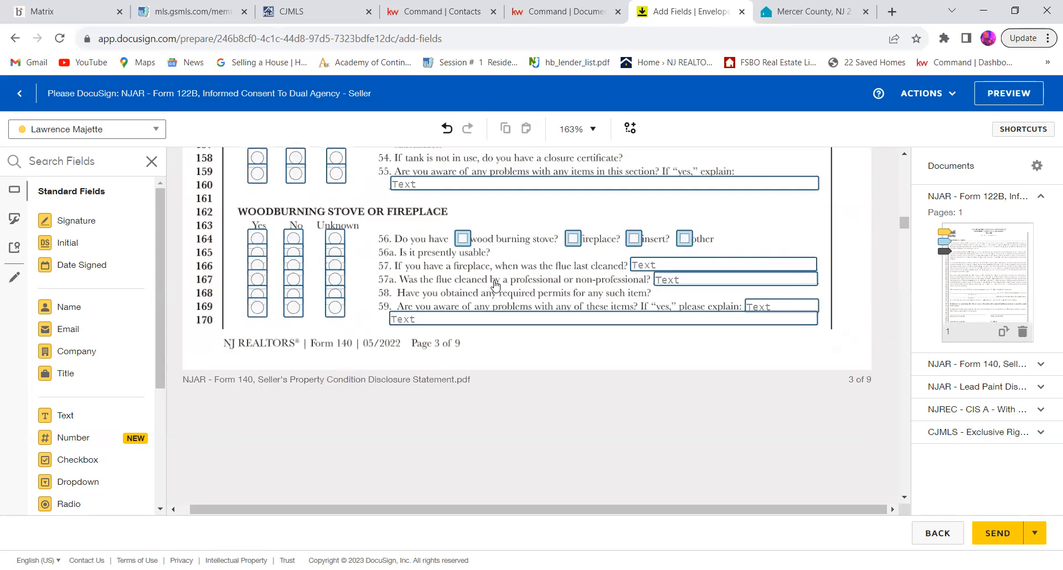
scroll(495, 285, down, 10)
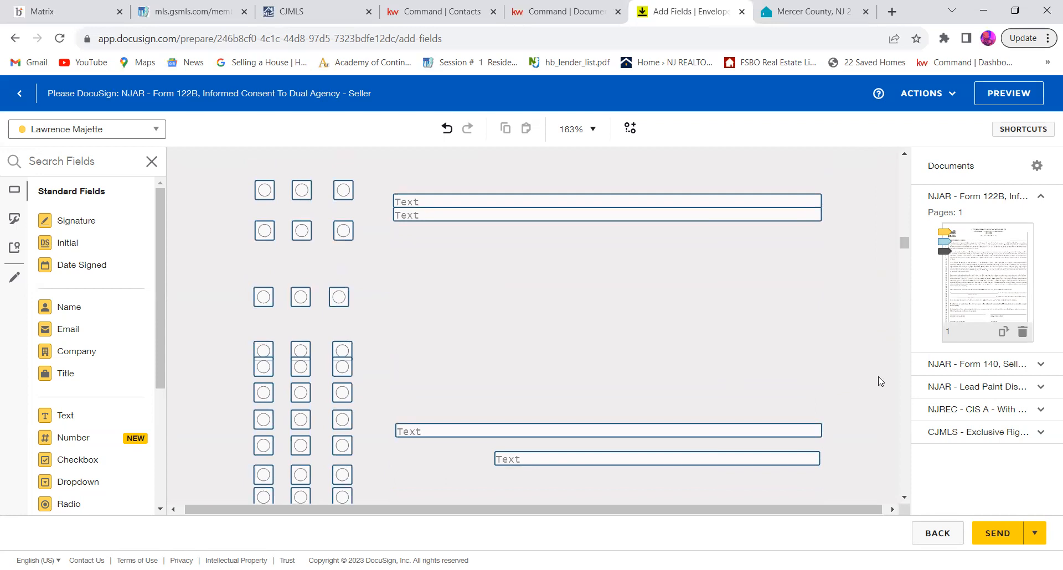
Step: Go to the first page of the NJAR Lead Paint Disclosure and examine its property address and seller's disclosure fields
click(943, 367)
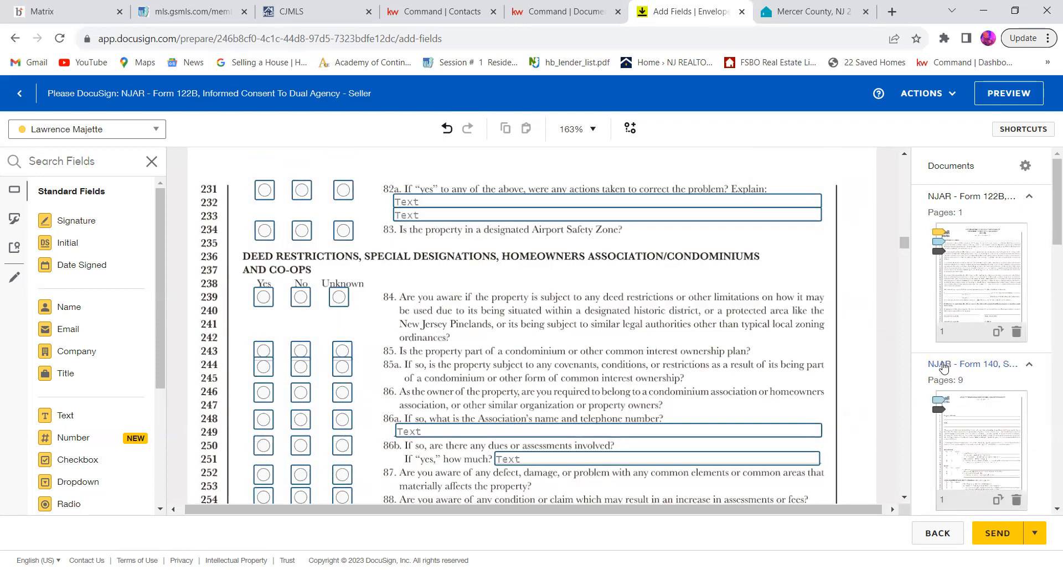
click(943, 366)
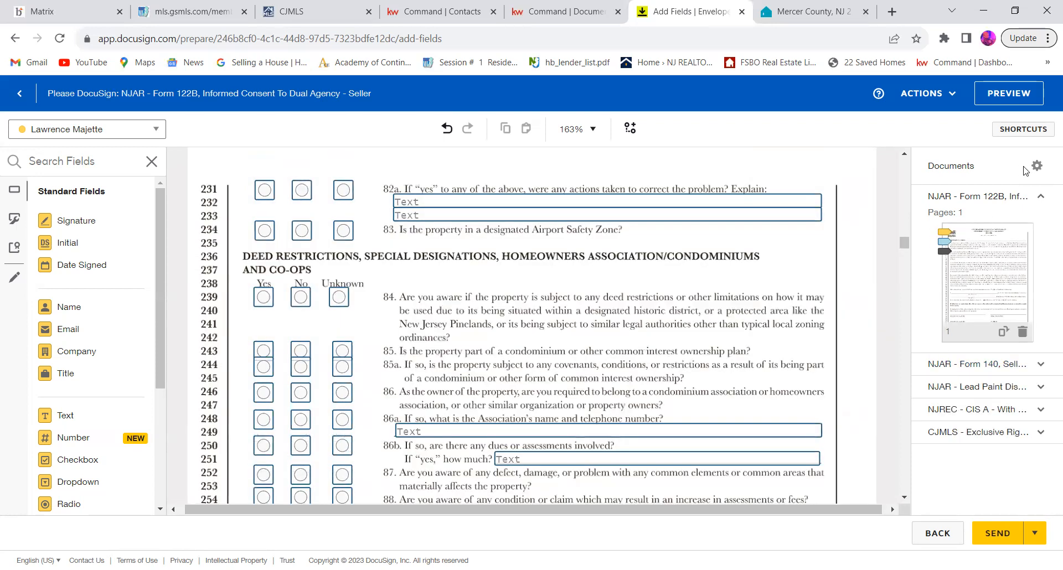
click(1043, 202)
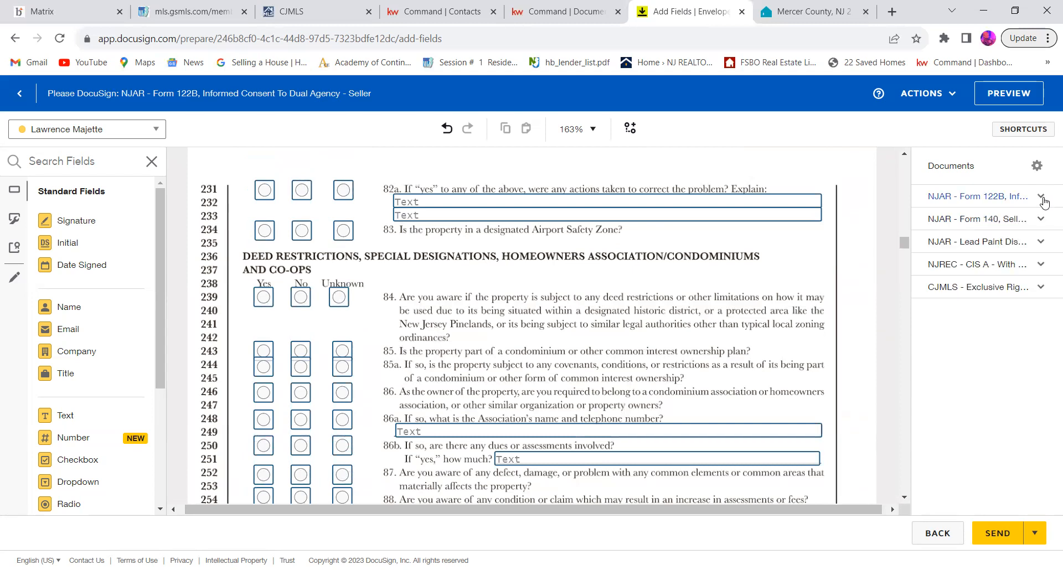
click(971, 243)
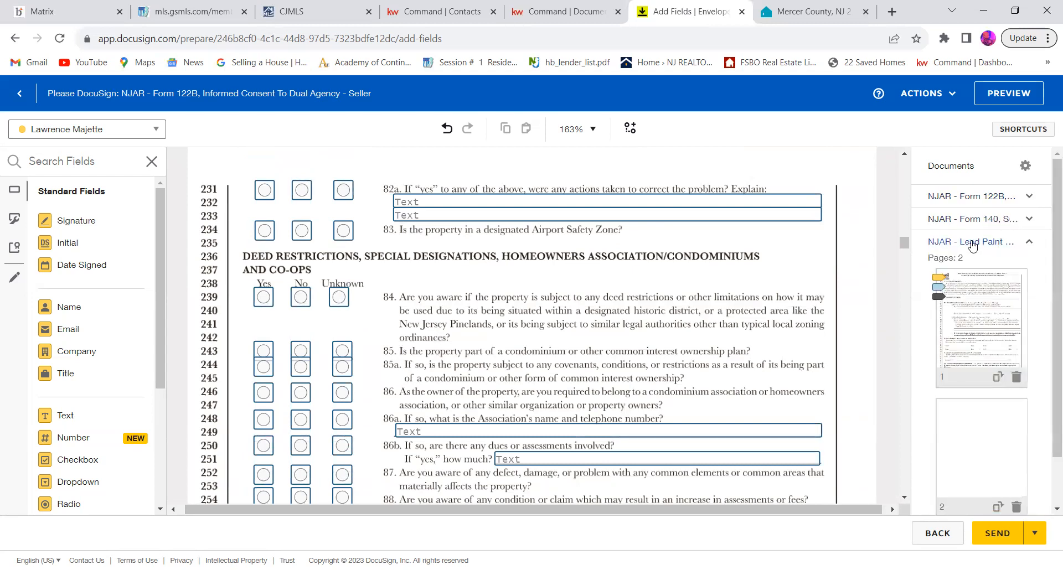
click(966, 283)
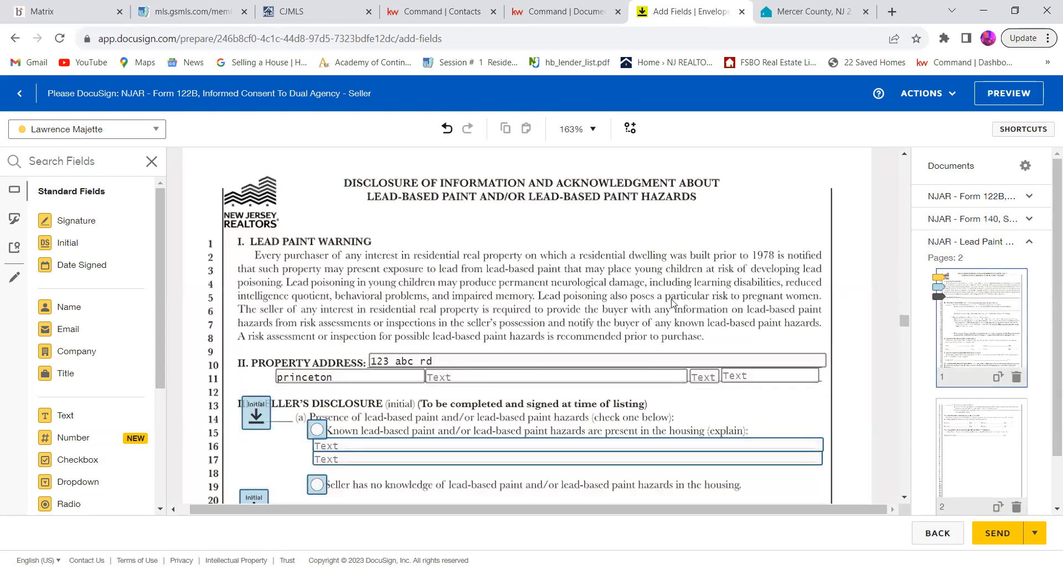
scroll(670, 302, down, 2)
scroll(670, 303, up, 3)
scroll(669, 304, down, 1)
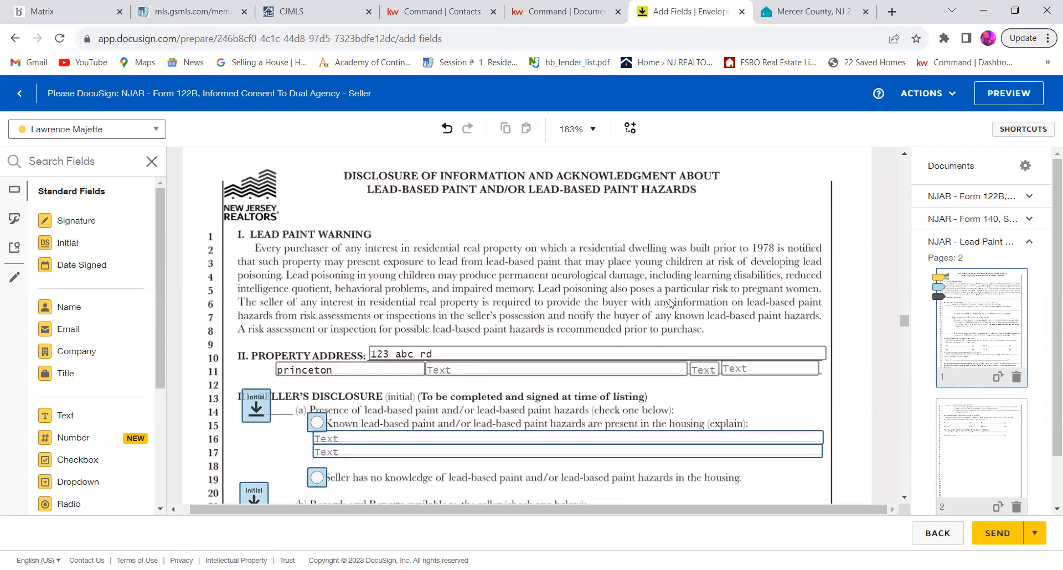
Step: Go to the NJREC CIS A form and examine its seller signature, date and business relationship fields
click(1014, 248)
click(1001, 265)
click(990, 329)
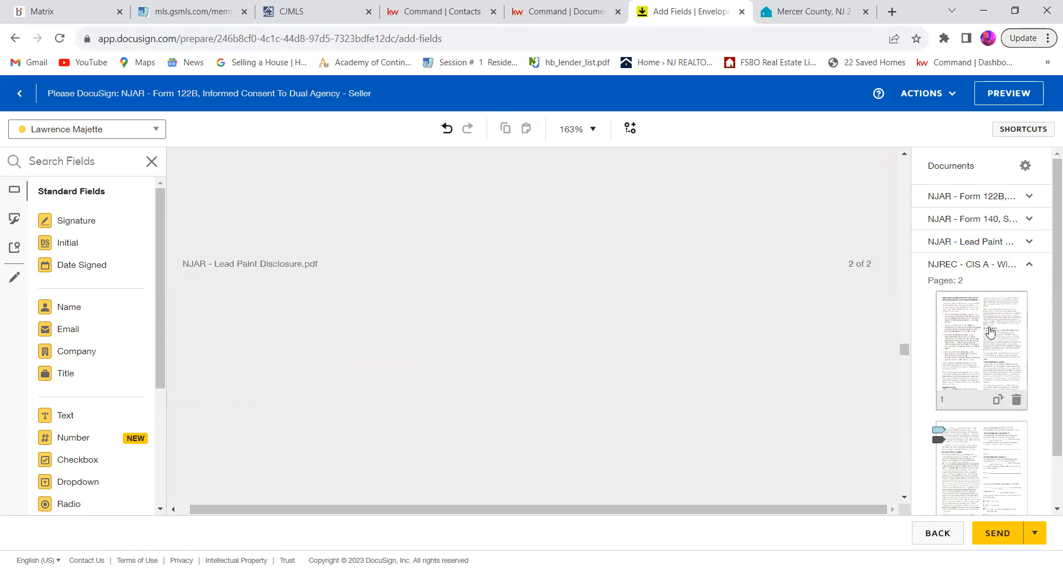
scroll(665, 254, down, 15)
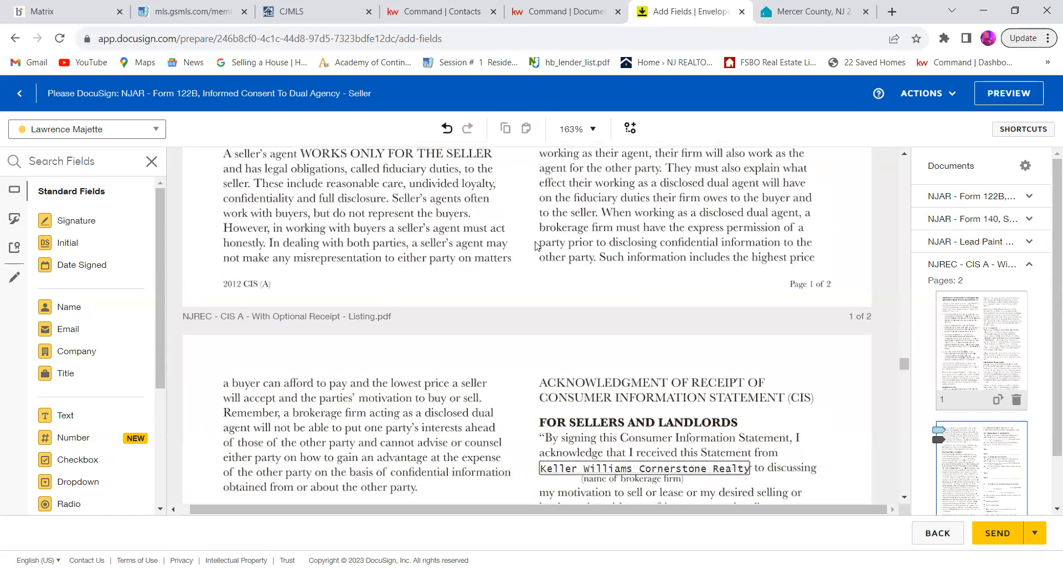
scroll(535, 246, down, 10)
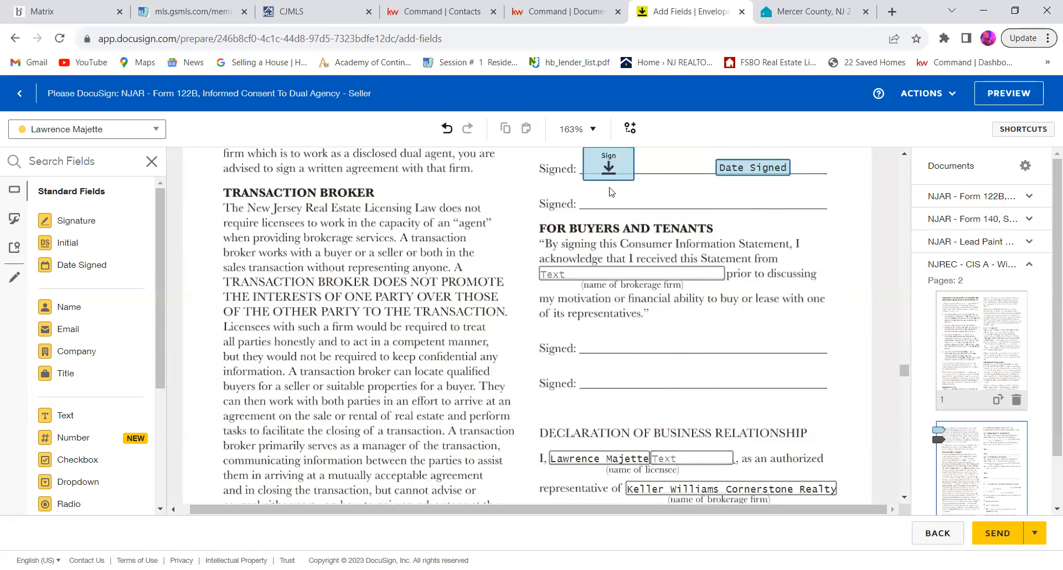
scroll(713, 182, up, 3)
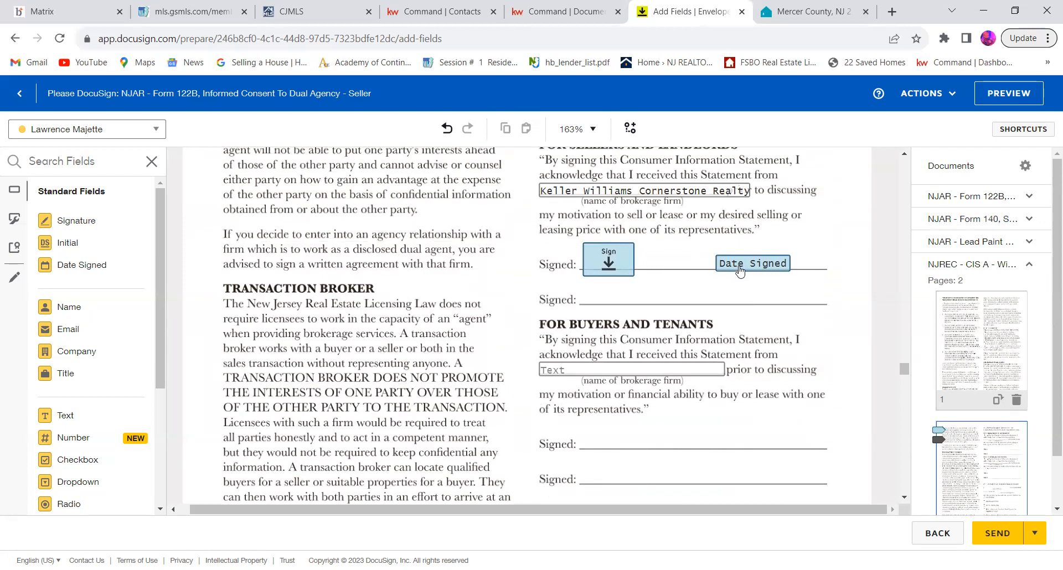
scroll(576, 280, down, 8)
scroll(577, 282, down, 6)
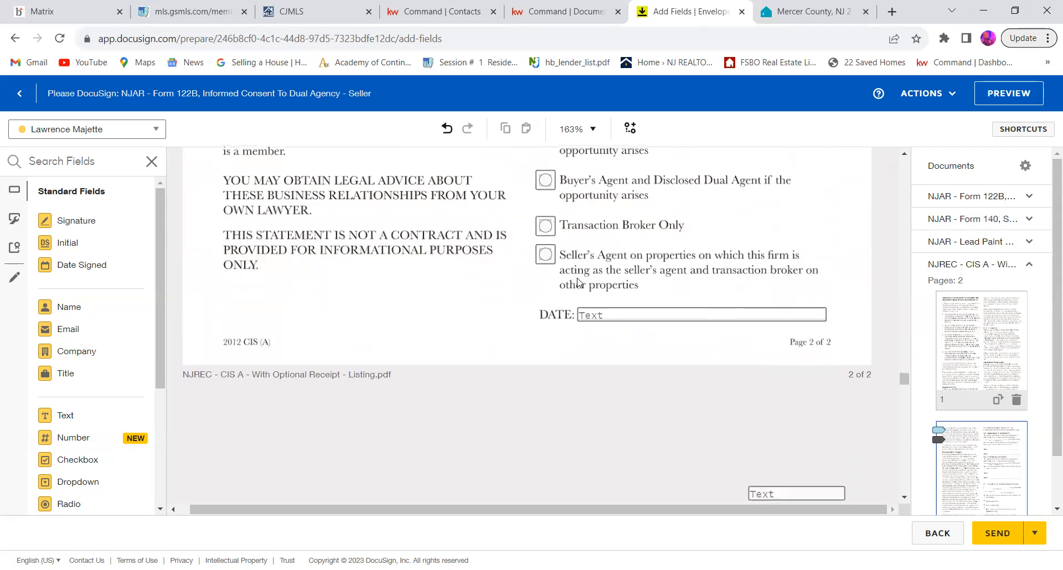
Step: Go to the CJMLS Exclusive Right to Sell/Rent Listing Agreement and examine its completed fields through the Agency Arrangements section
scroll(598, 297, down, 2)
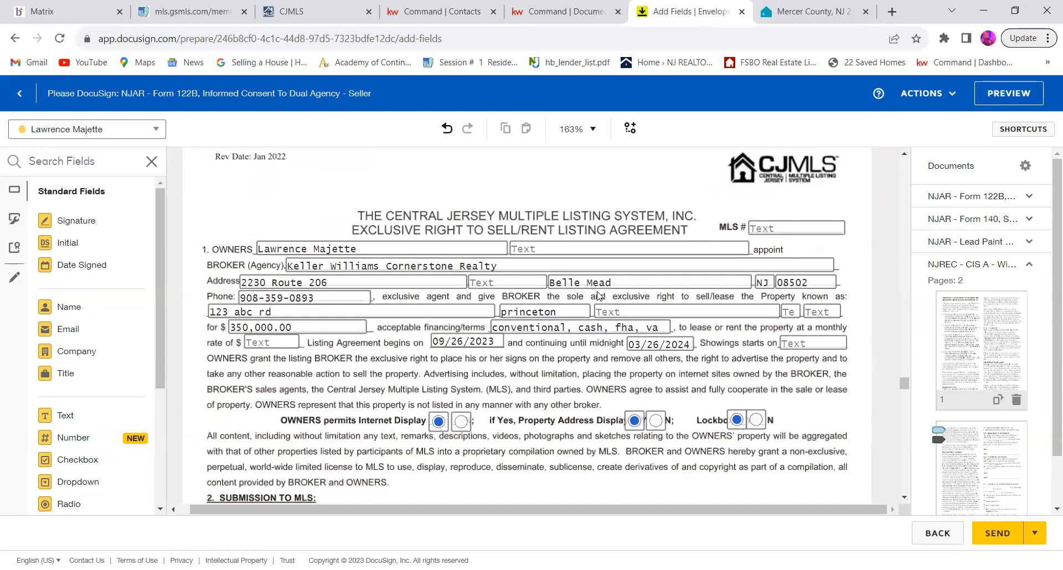
scroll(483, 349, down, 10)
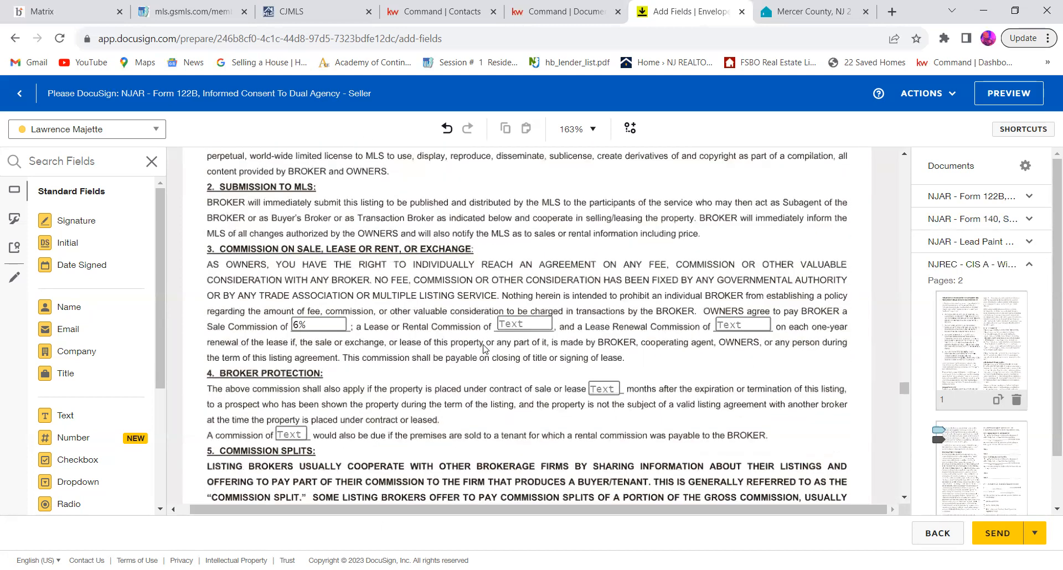
scroll(484, 349, down, 5)
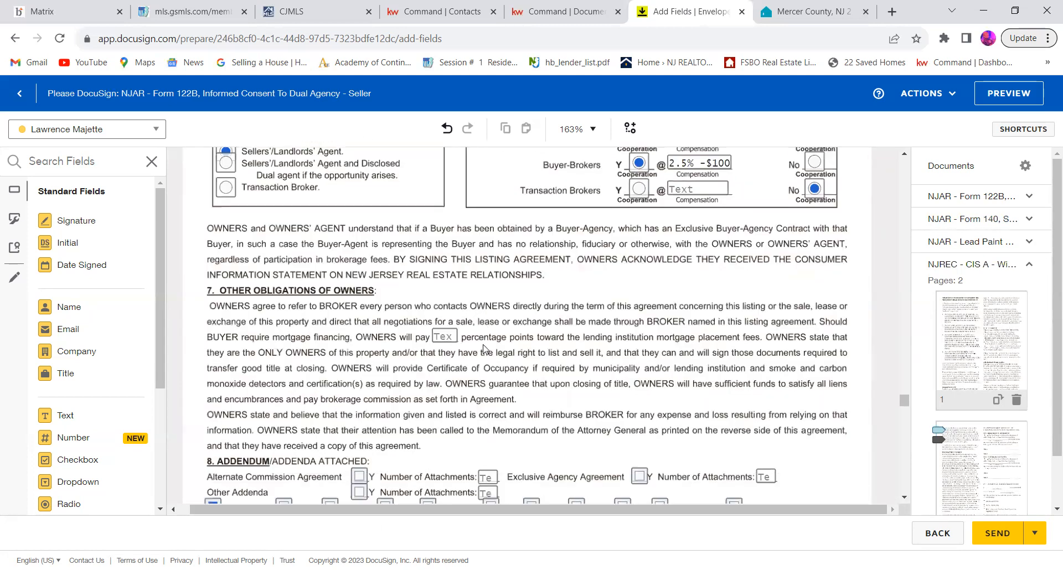
scroll(634, 275, up, 4)
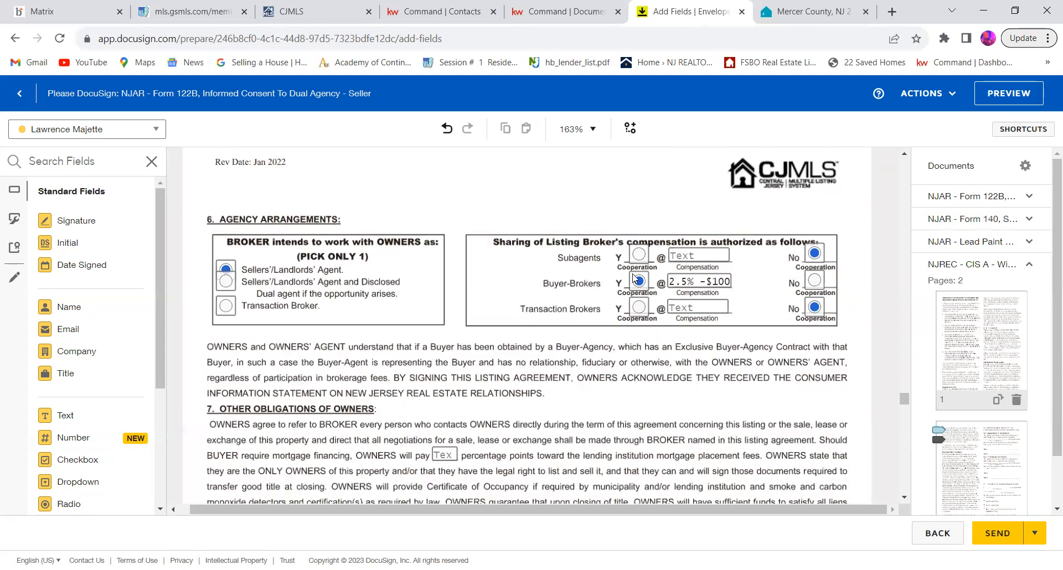
click(231, 285)
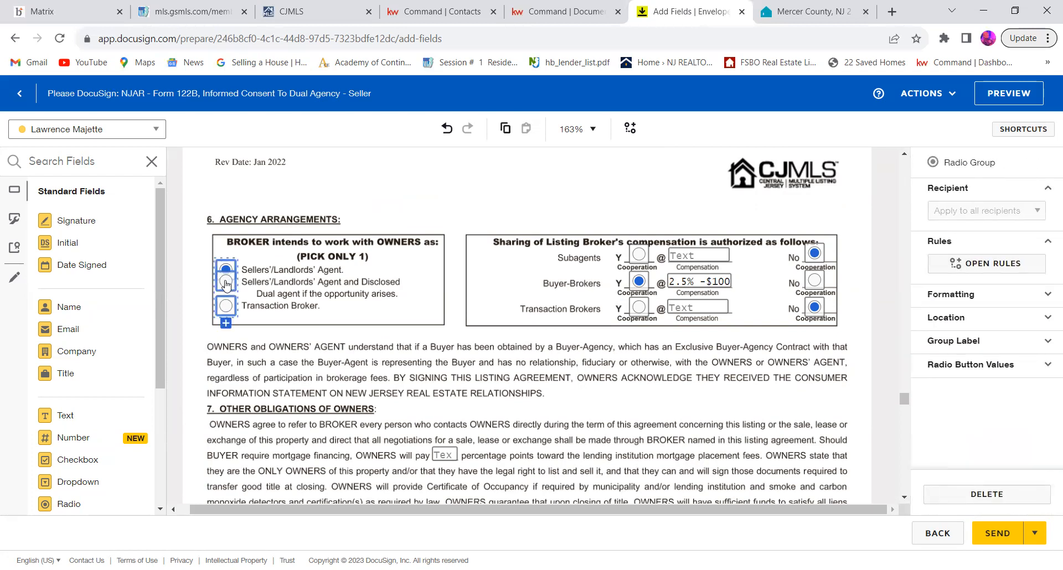
click(225, 323)
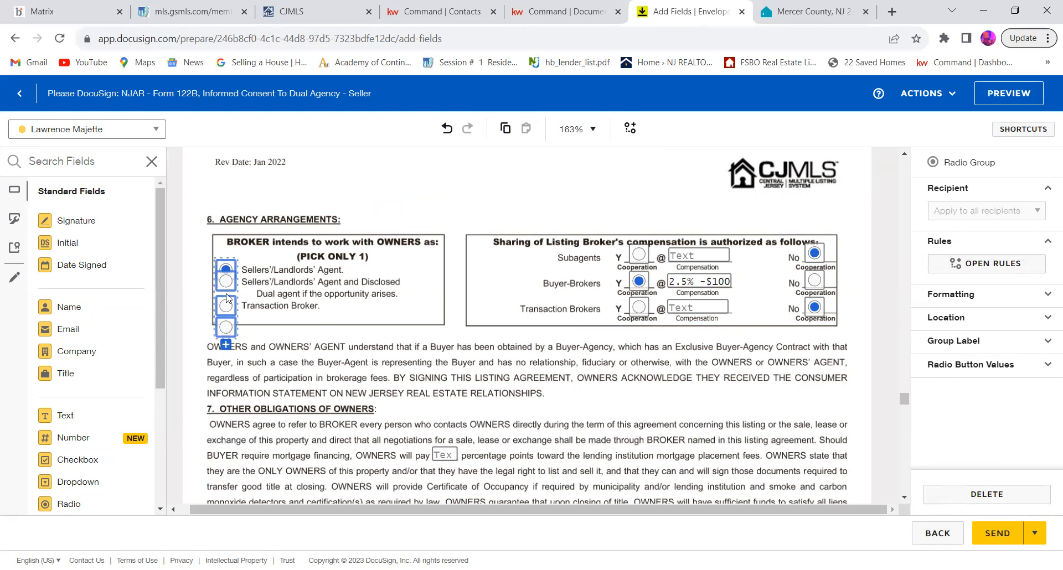
key(Delete)
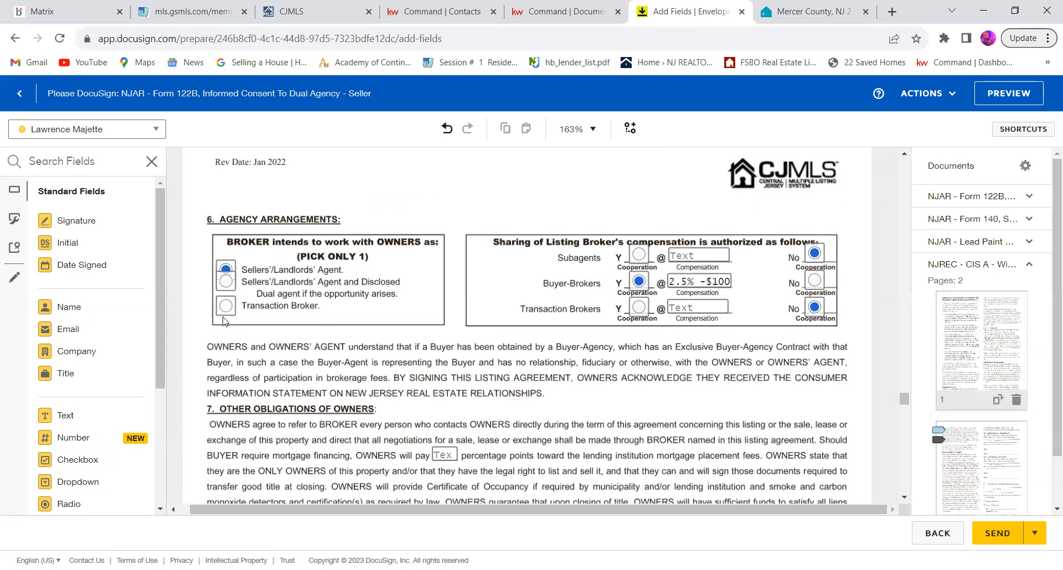
Step: Under Agency Arrangements, select the option Sellers'/Landlords' Agent and Disclosed Dual agent if the opportunity arises
click(227, 283)
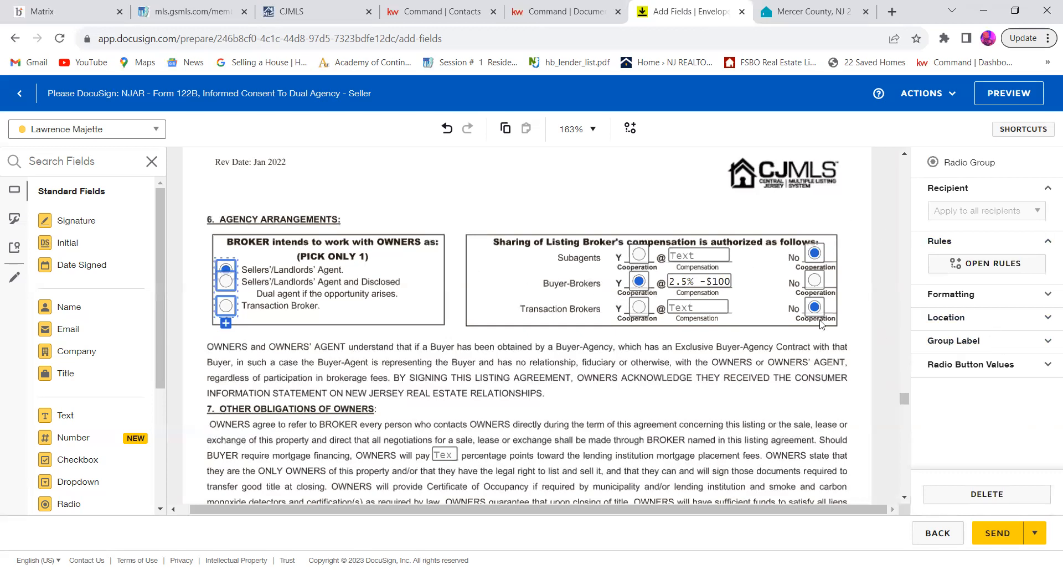
click(228, 282)
click(334, 294)
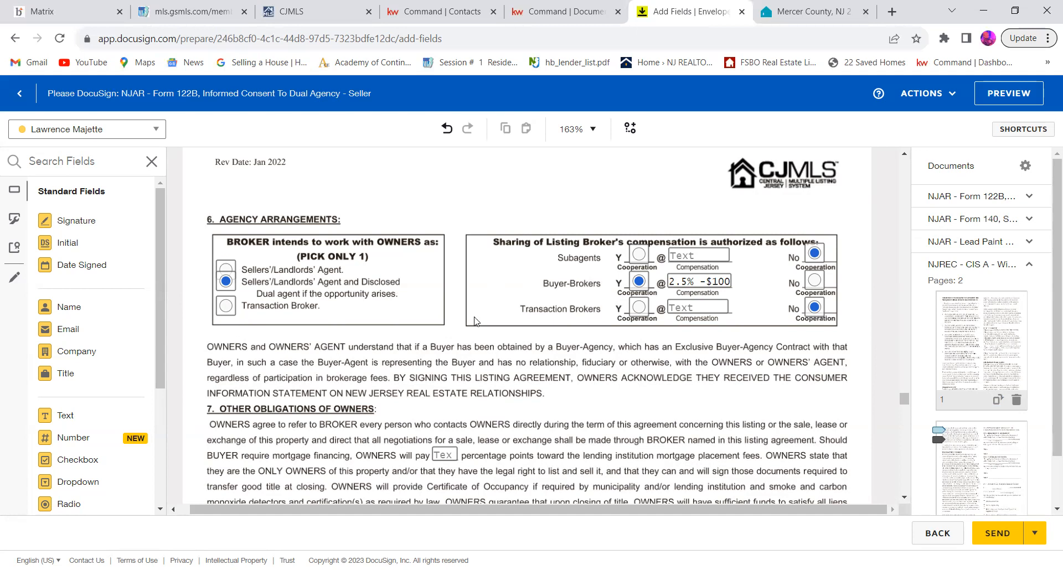
Step: Examine the listing agreement's agent and owner signature and date fields, and select the owners' mailing address text field
scroll(475, 321, down, 1)
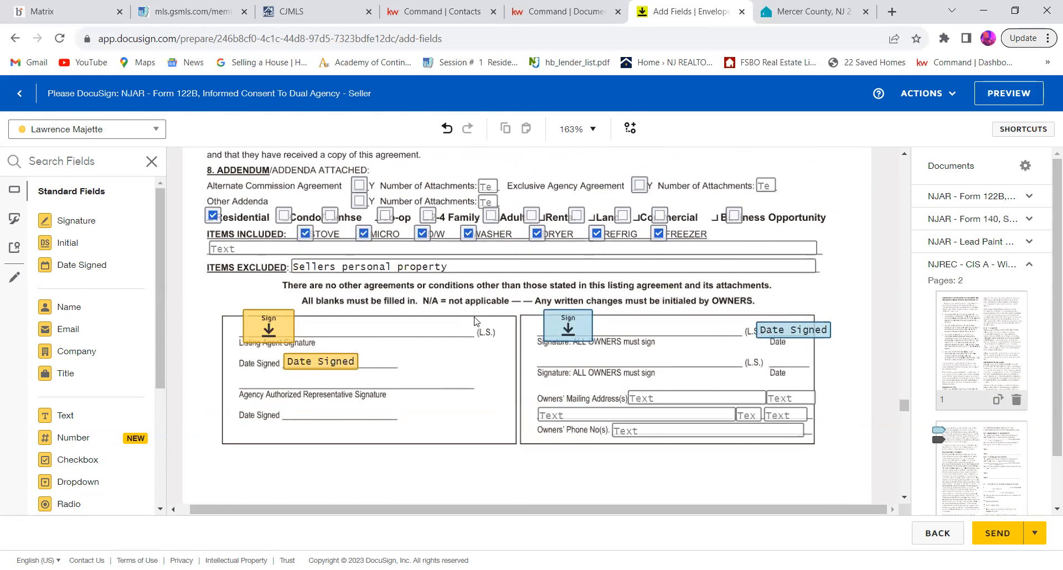
scroll(475, 321, down, 1)
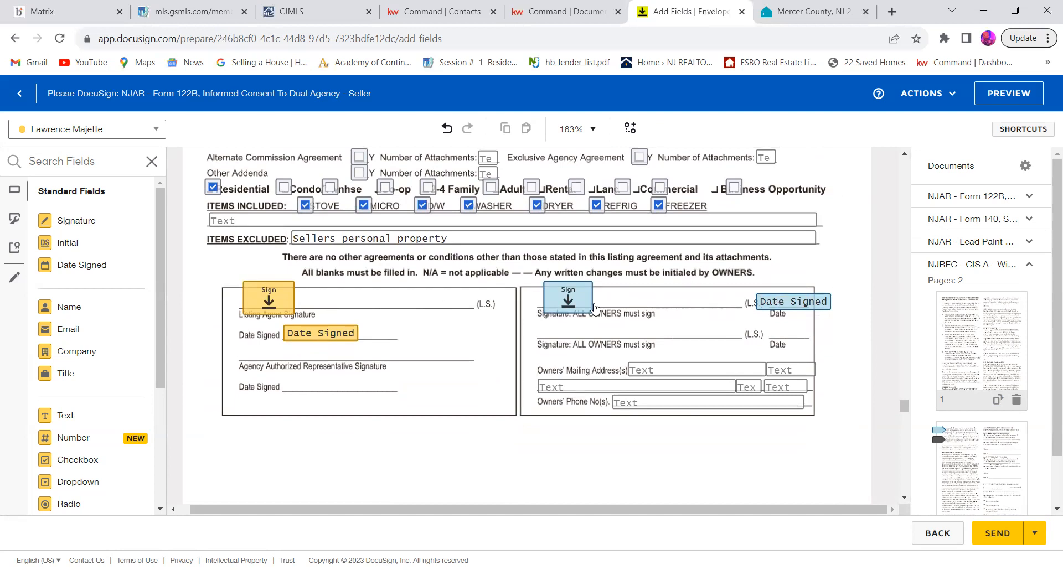
scroll(690, 387, down, 3)
click(685, 287)
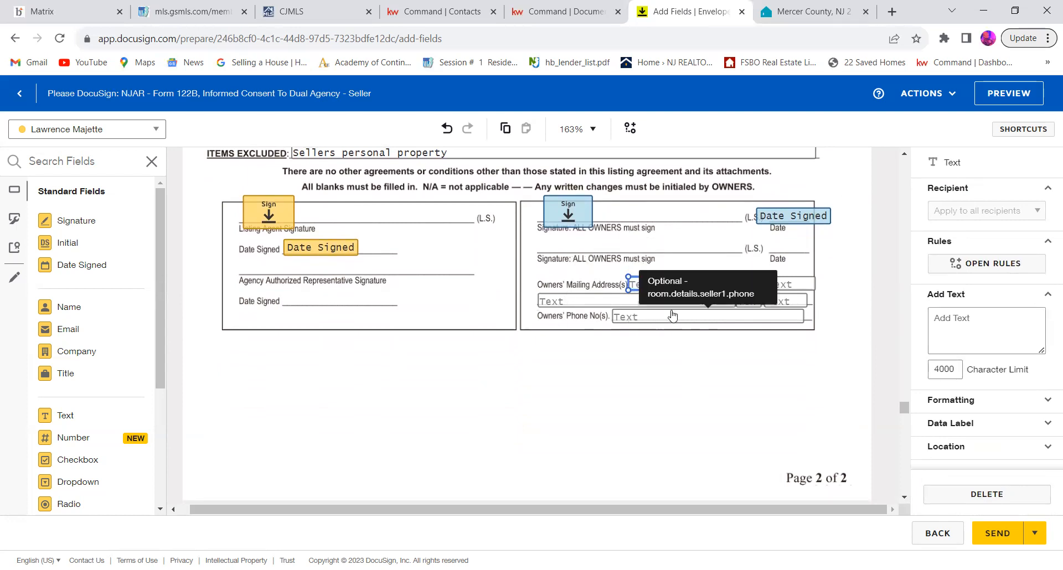
Step: Examine the attached Law Against Discrimination notice through to the broker and property owner signature fields on its last page
scroll(654, 341, down, 5)
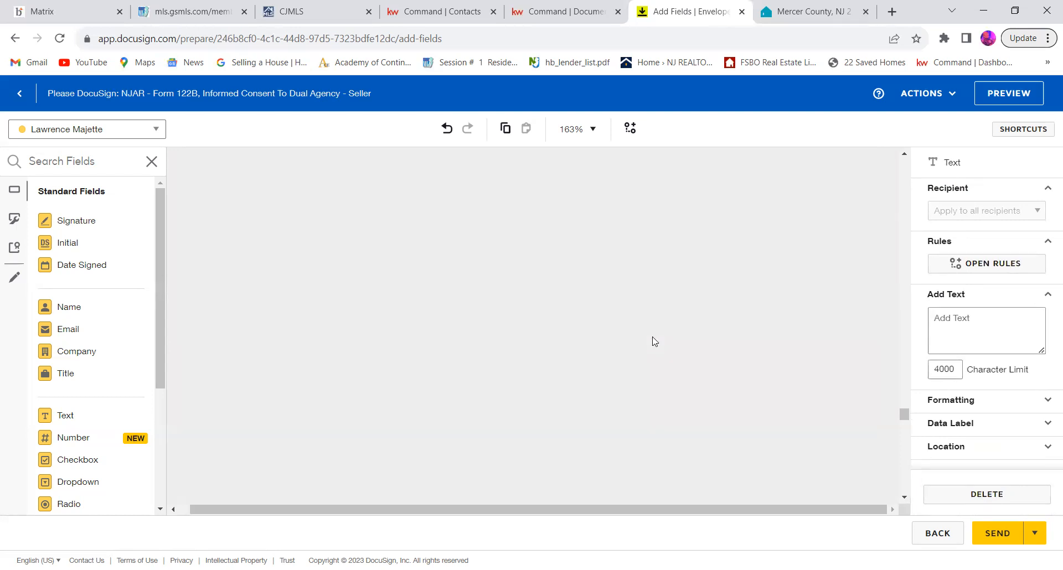
scroll(654, 342, down, 5)
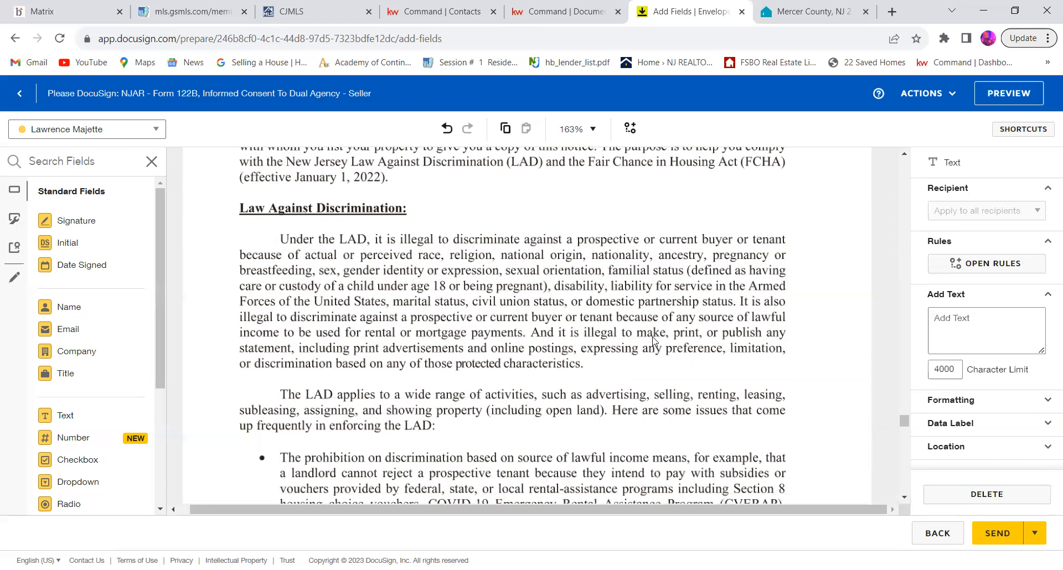
scroll(654, 341, down, 10)
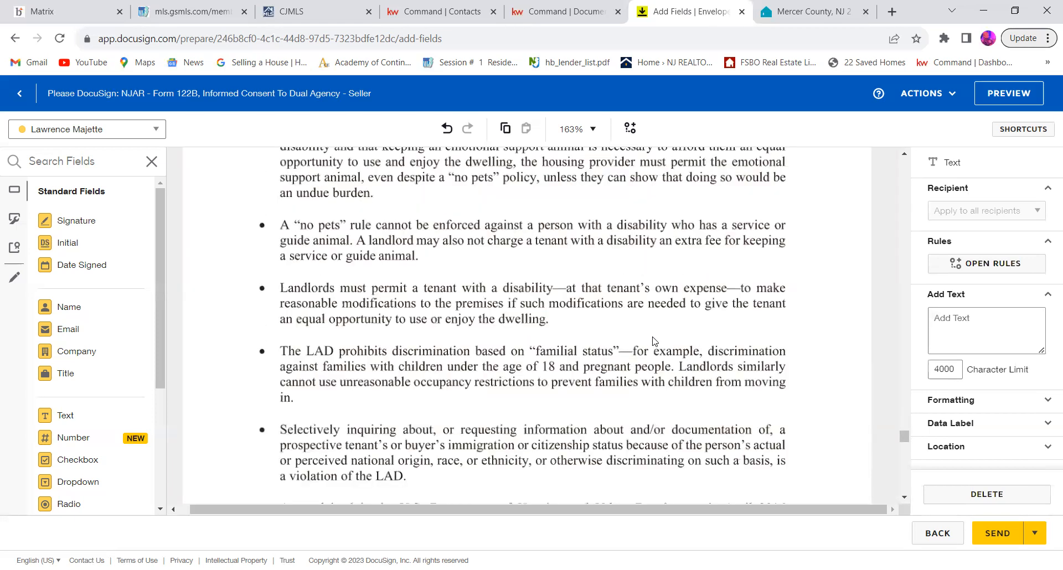
scroll(654, 341, down, 10)
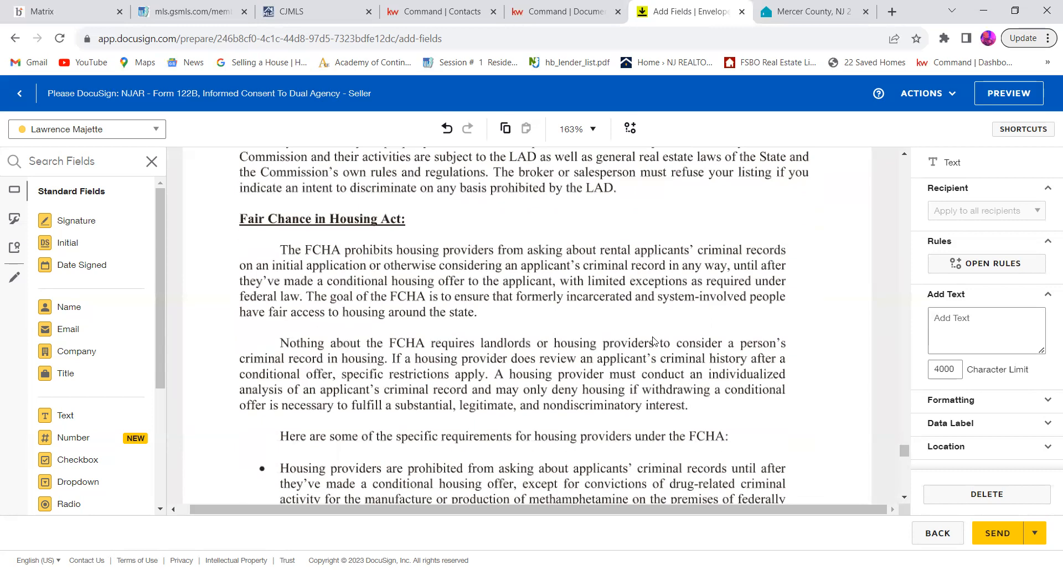
scroll(655, 342, down, 10)
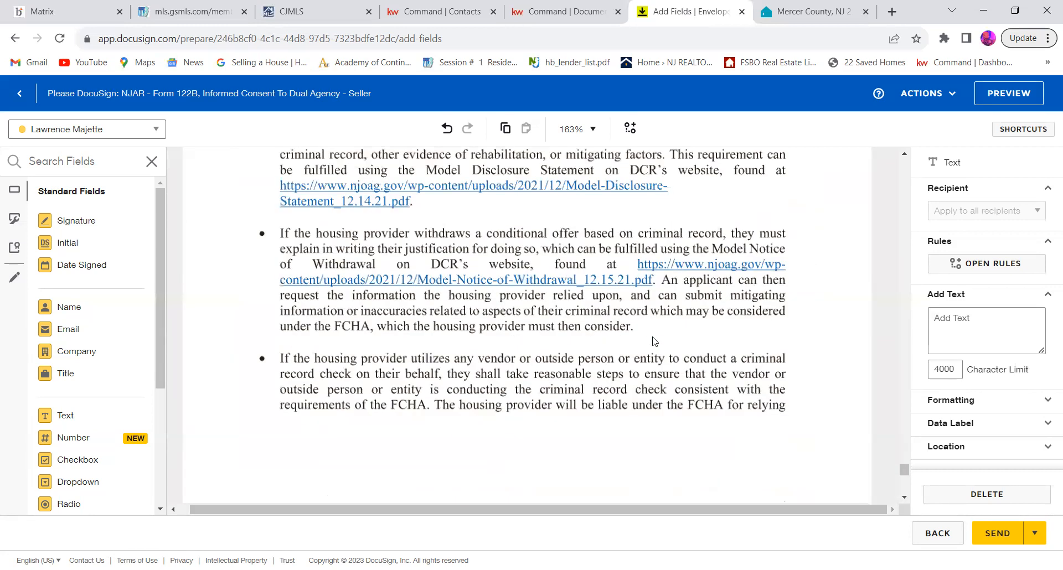
scroll(655, 341, down, 5)
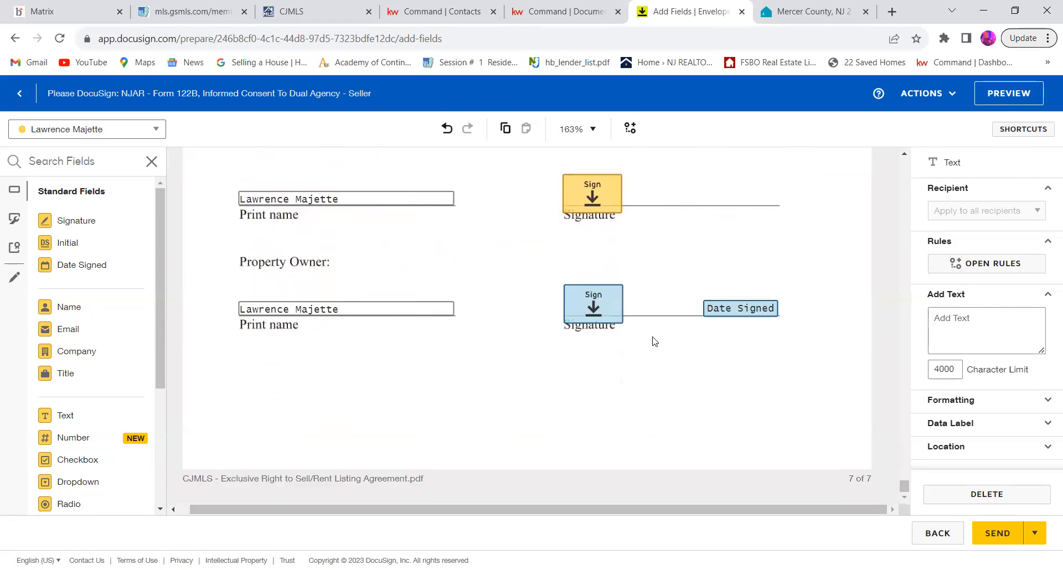
scroll(652, 273, up, 2)
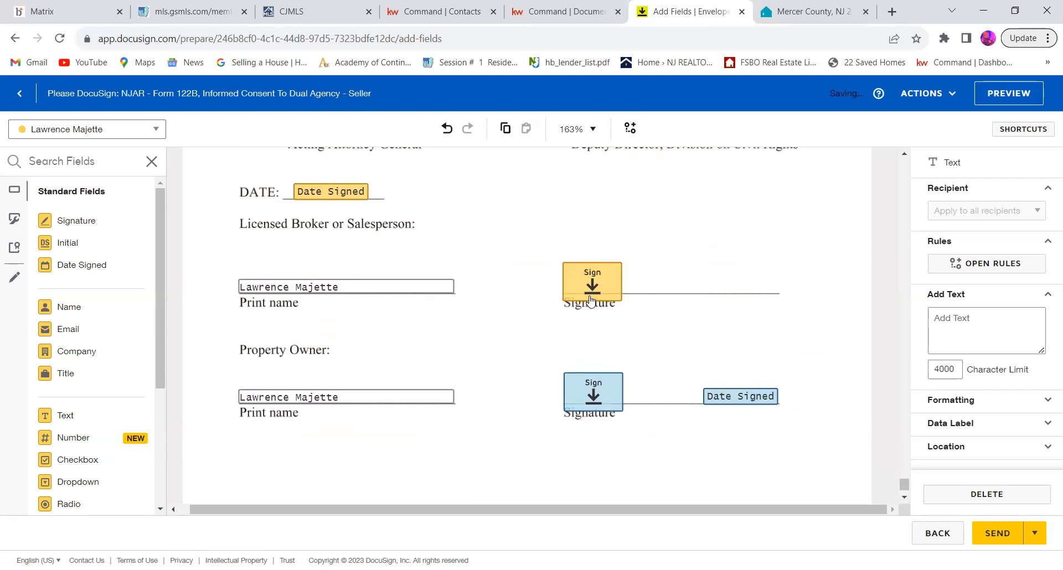
scroll(712, 406, down, 2)
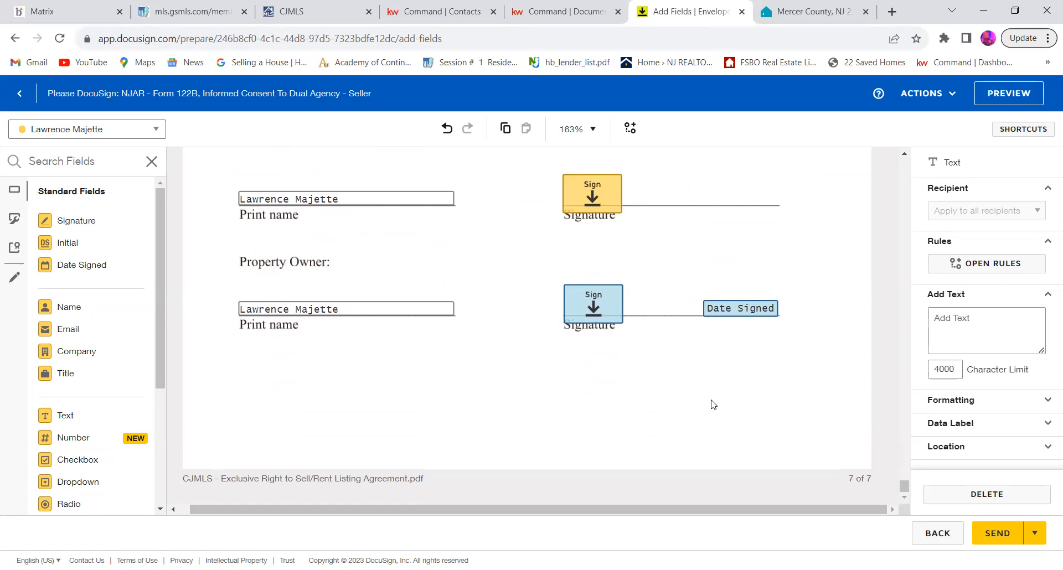
Step: Go back through the envelope documents and look over the Form 122B Informed Consent to Dual Agency
scroll(713, 405, up, 4)
scroll(713, 404, up, 15)
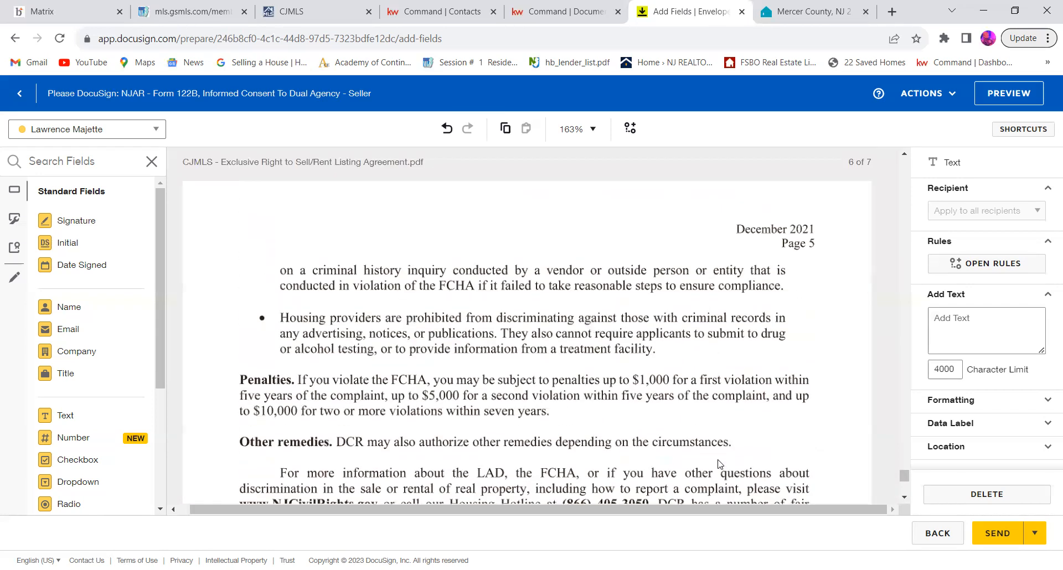
scroll(718, 464, up, 20)
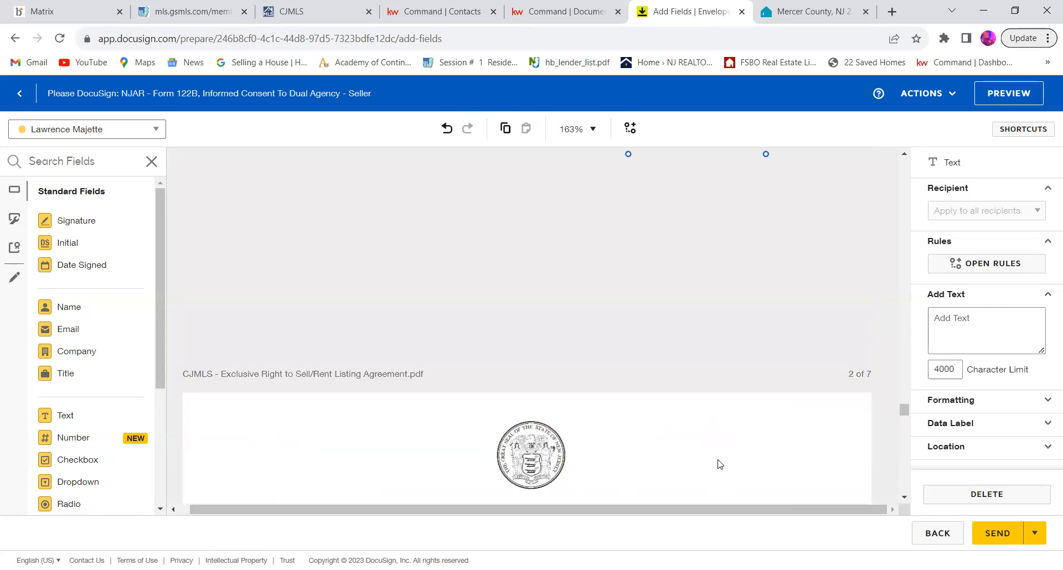
scroll(718, 464, up, 10)
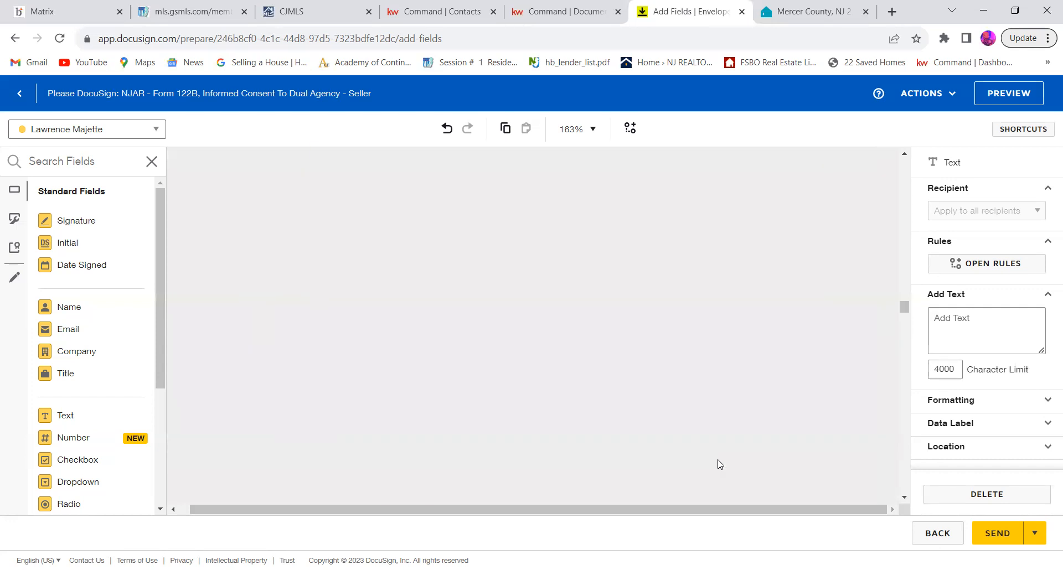
scroll(719, 464, up, 10)
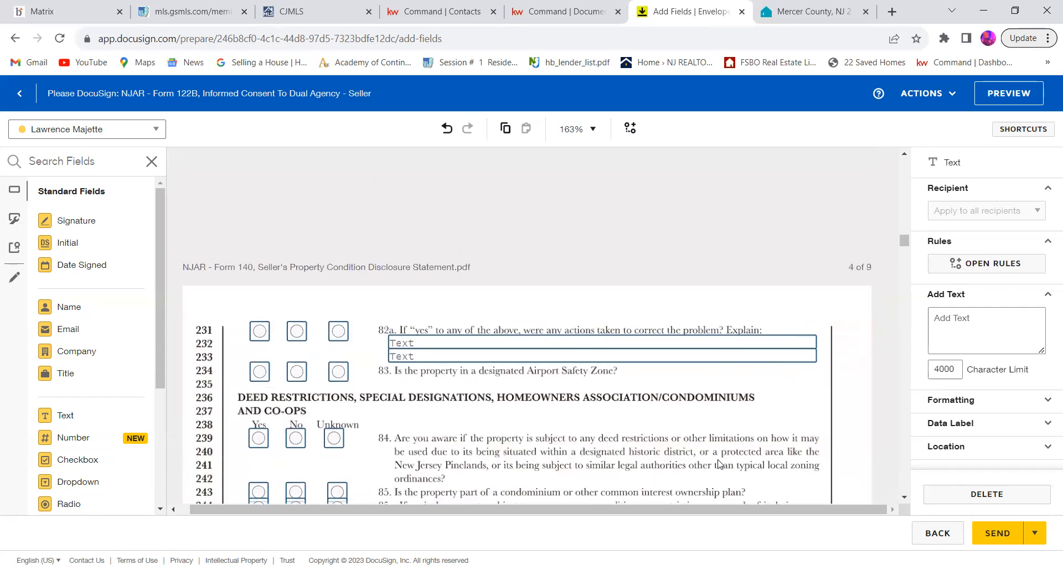
scroll(719, 466, up, 15)
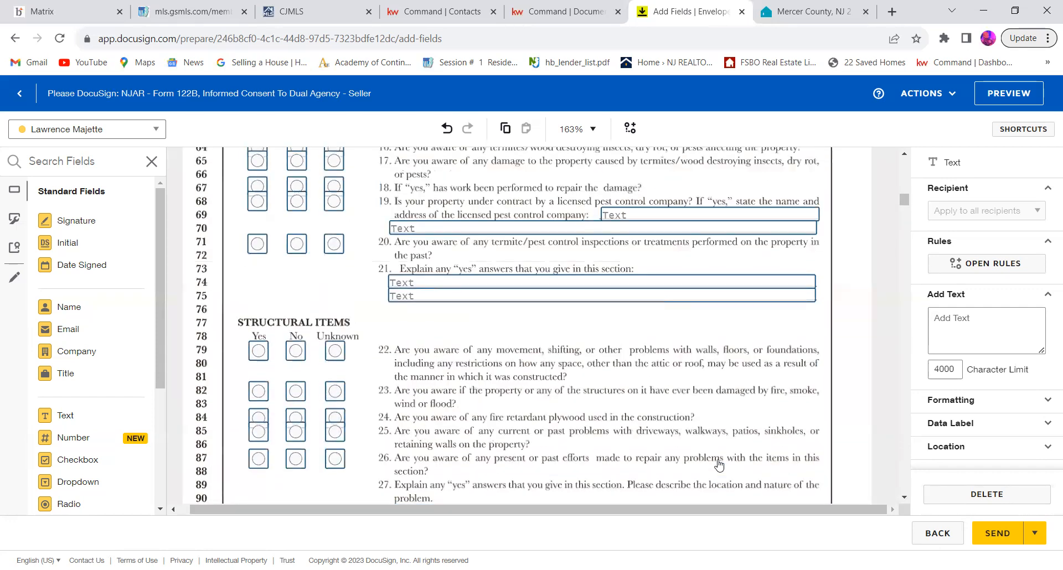
scroll(719, 464, up, 3)
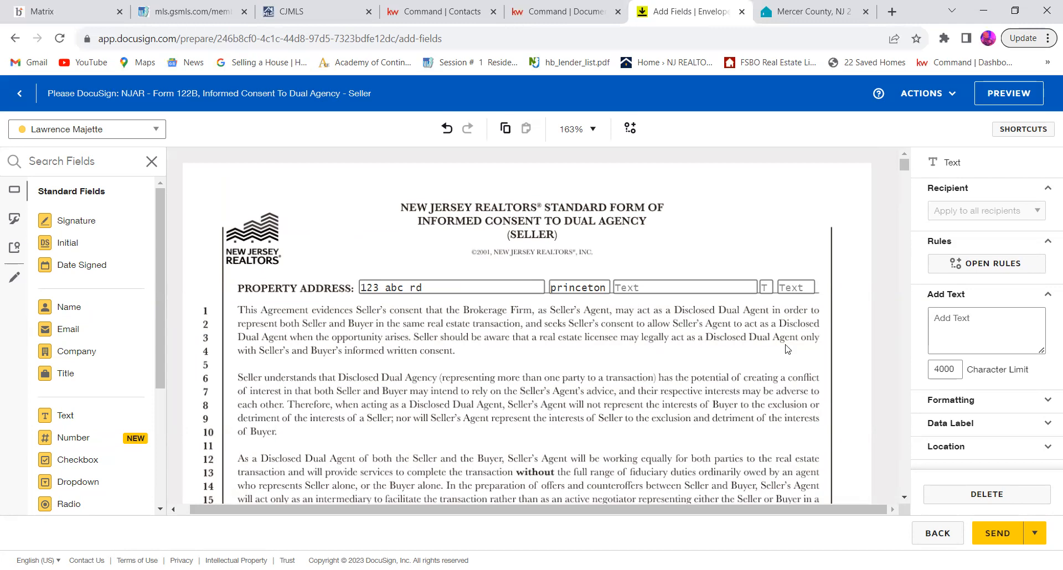
scroll(787, 349, down, 5)
scroll(787, 349, down, 4)
scroll(787, 349, up, 10)
Step: Return to the envelope's document setup and discard the draft
click(945, 539)
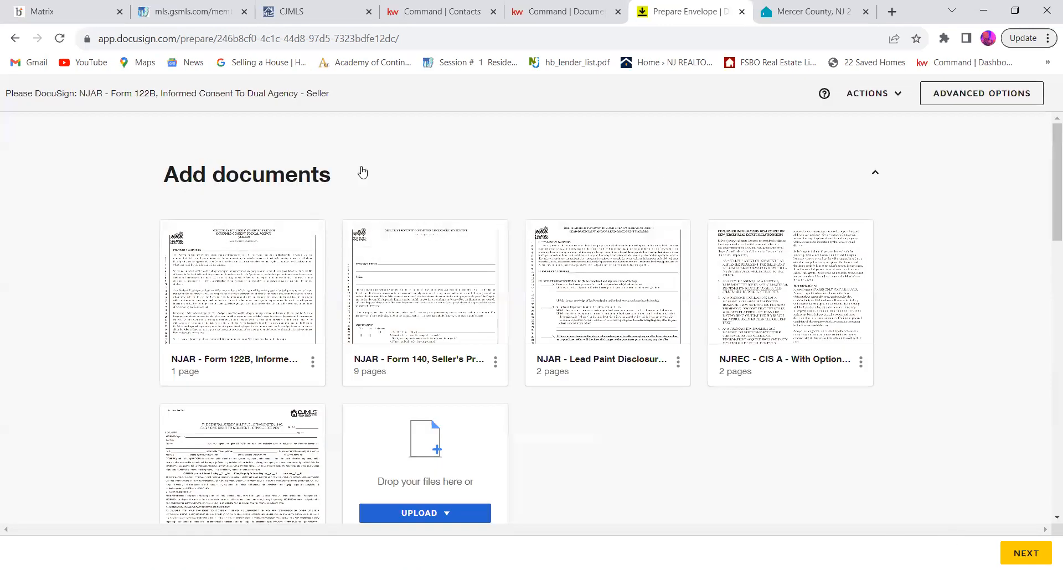
click(894, 94)
click(863, 163)
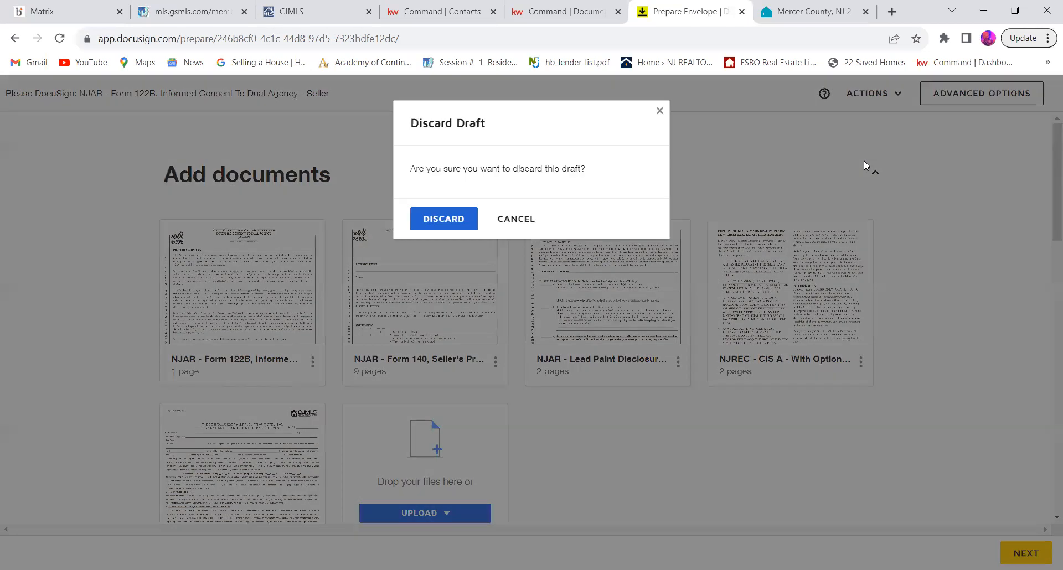
click(448, 220)
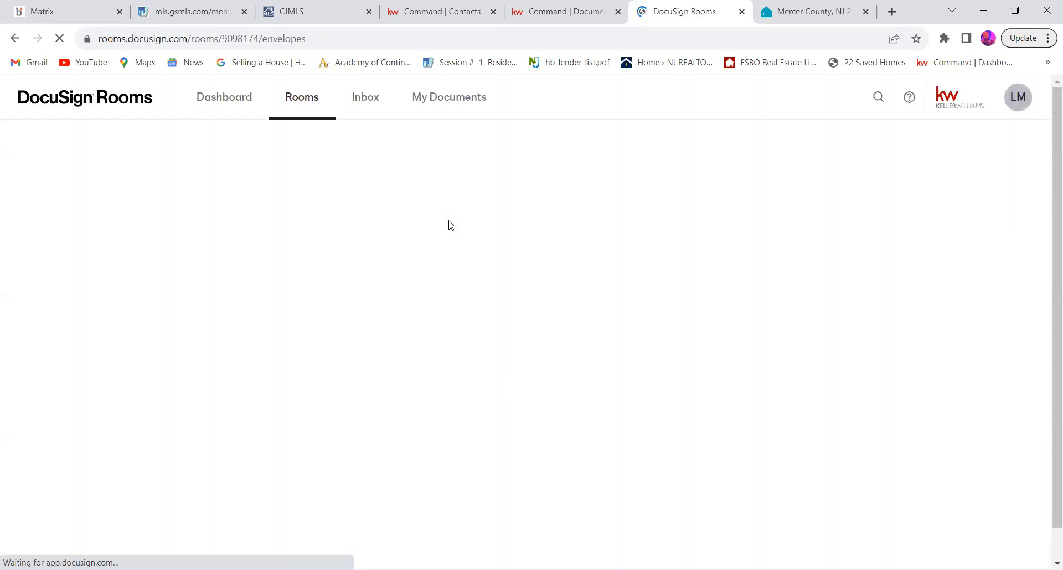
Step: Go to the list of rooms and show the documents of the listing room created on 4/15/2023
click(325, 115)
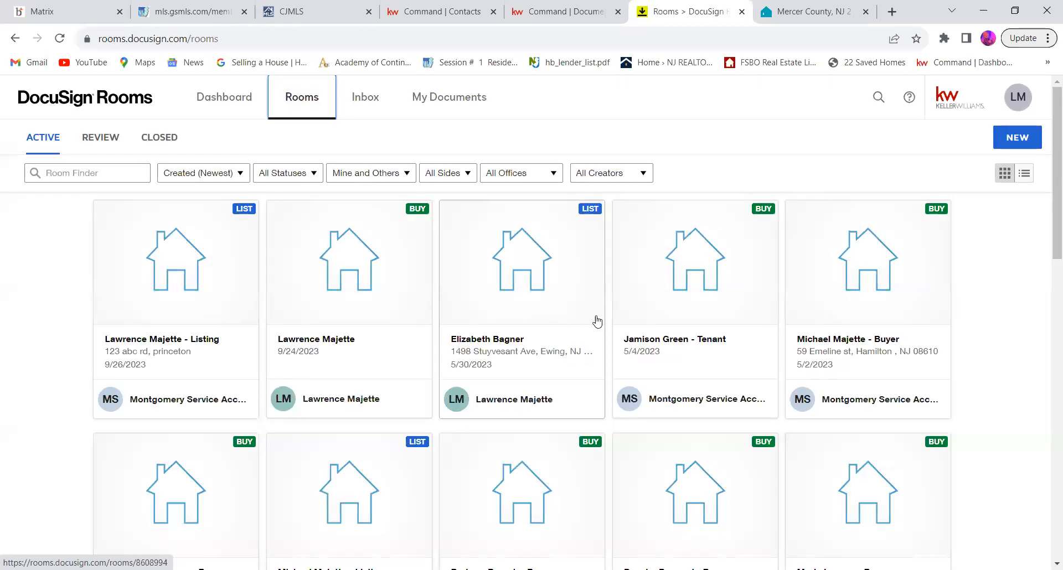
scroll(463, 343, down, 3)
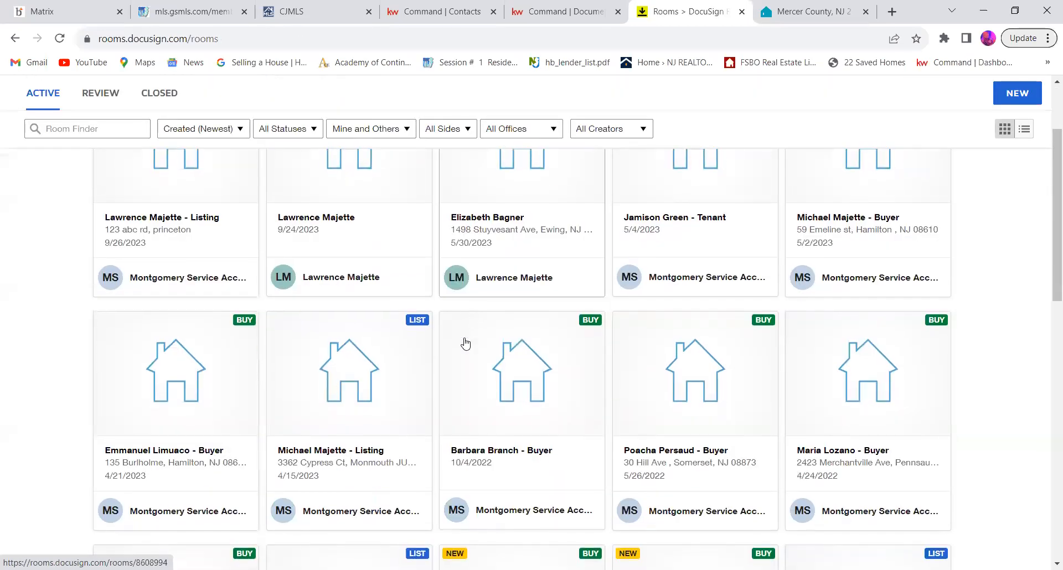
click(361, 339)
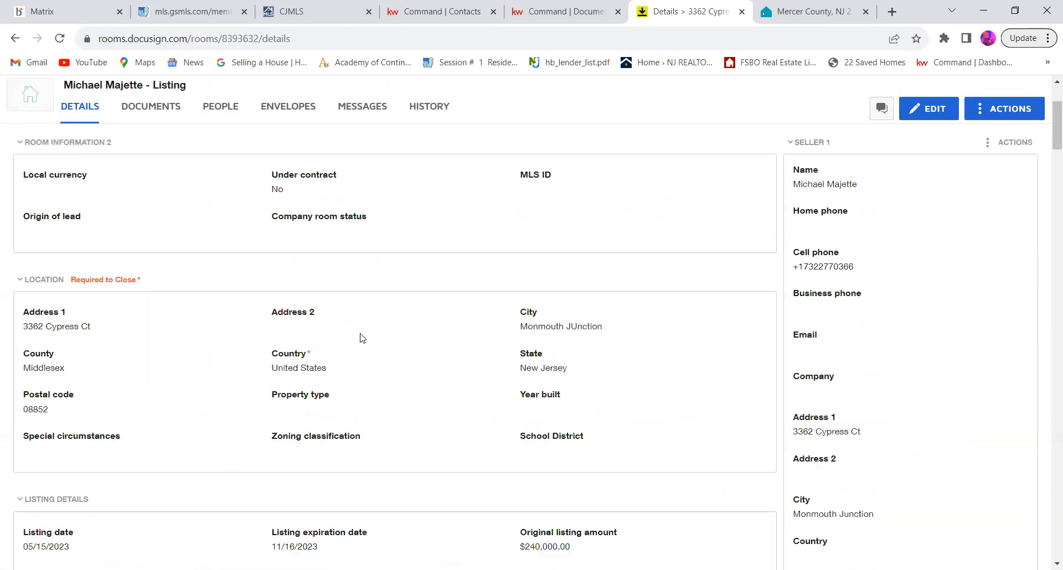
click(170, 113)
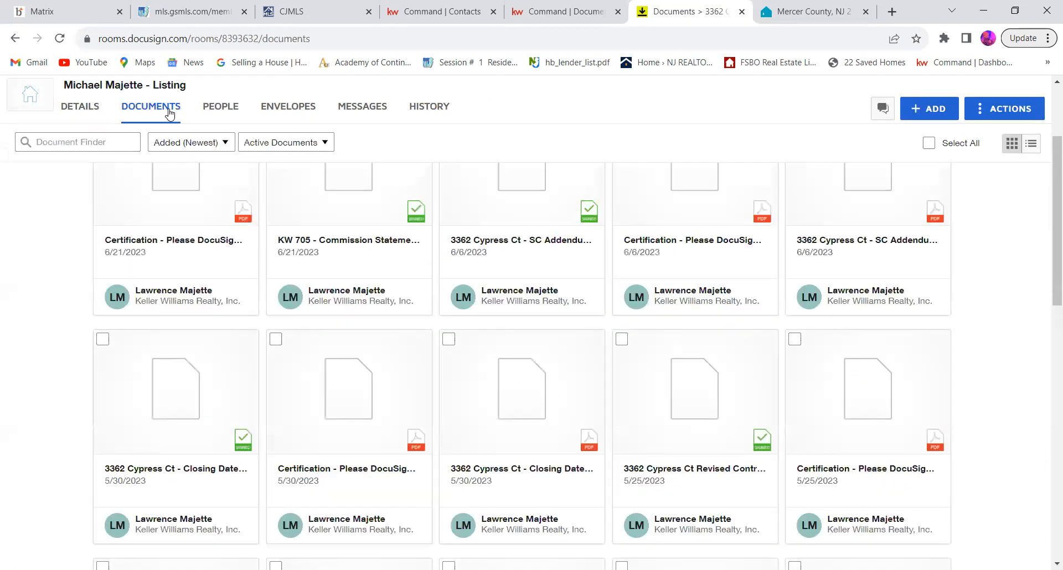
Step: Look through the room documents and open the signed SC Addendum dated 6/6/2023
scroll(380, 252, down, 1)
scroll(380, 252, up, 2)
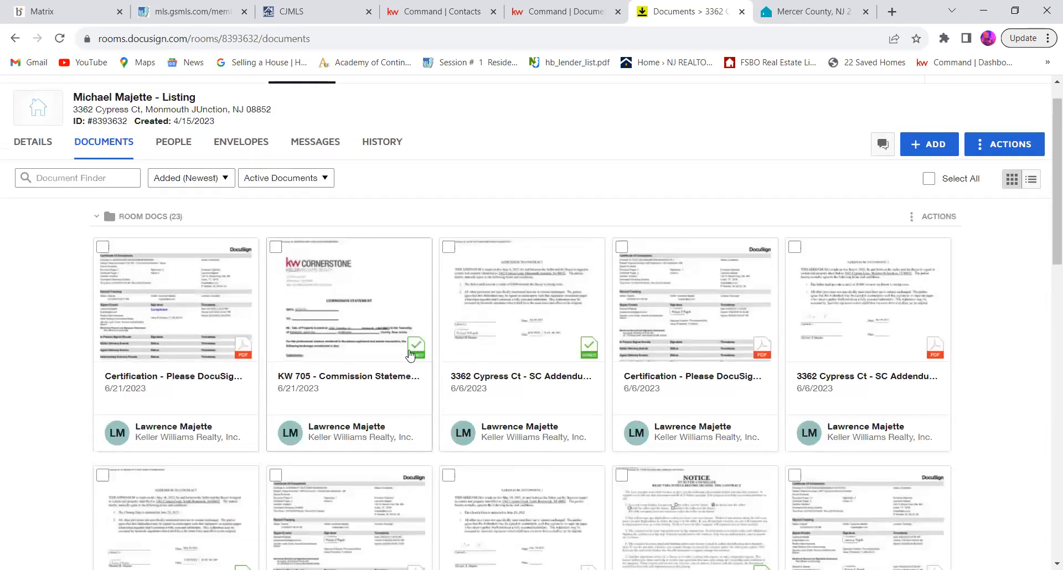
click(584, 352)
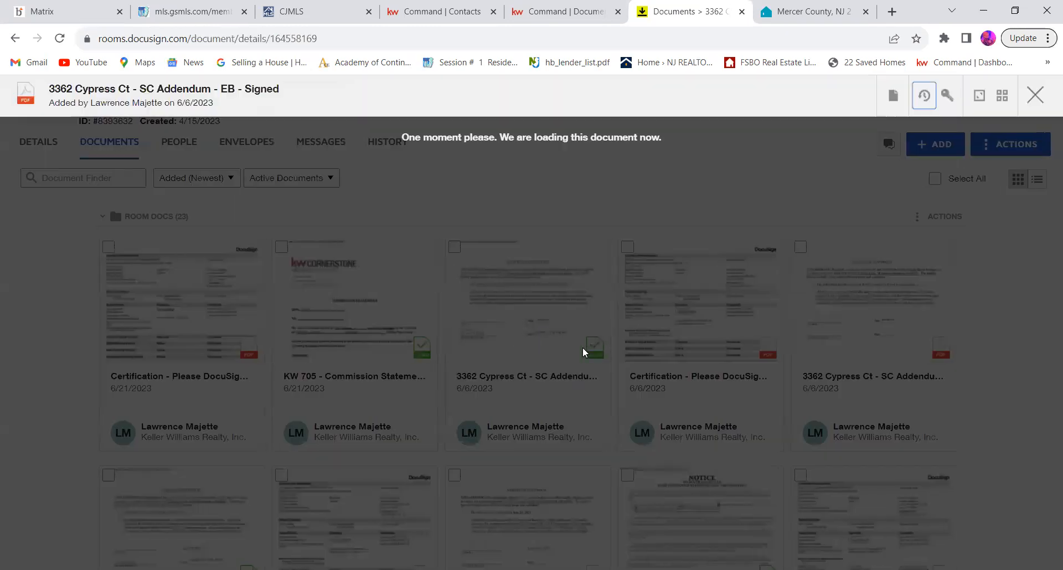
Step: Close the signed SC Addendum, look through the other room documents, and briefly reopen the signed addendum dated 6/6/2023
click(1043, 98)
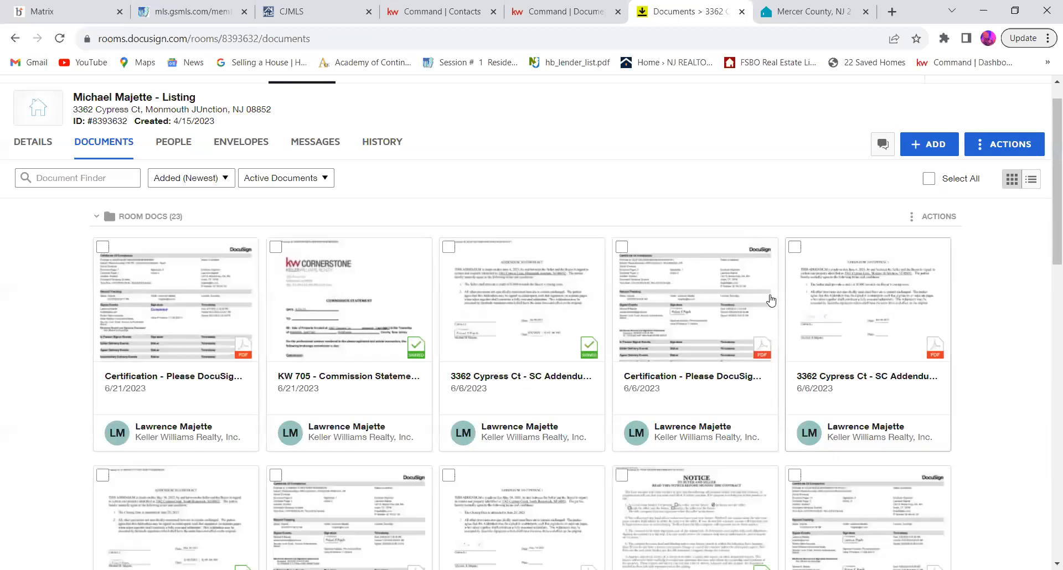
scroll(596, 346, down, 3)
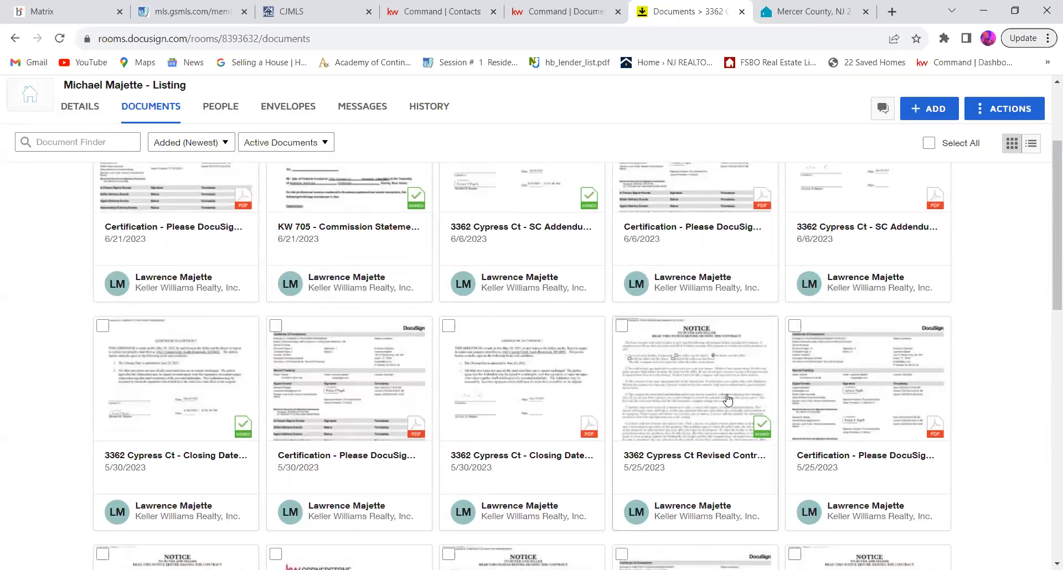
scroll(728, 399, down, 5)
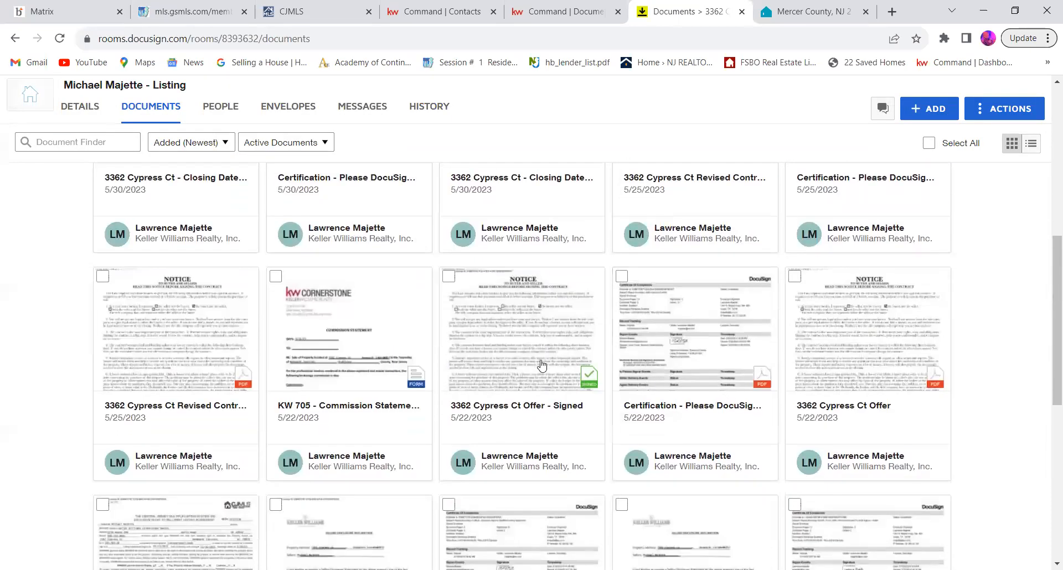
scroll(527, 363, up, 8)
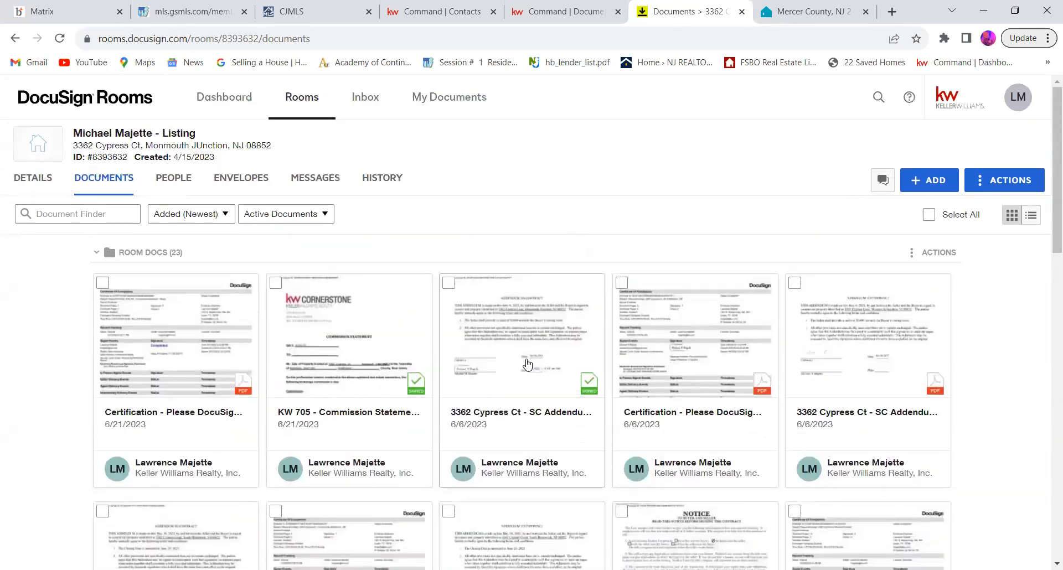
click(442, 287)
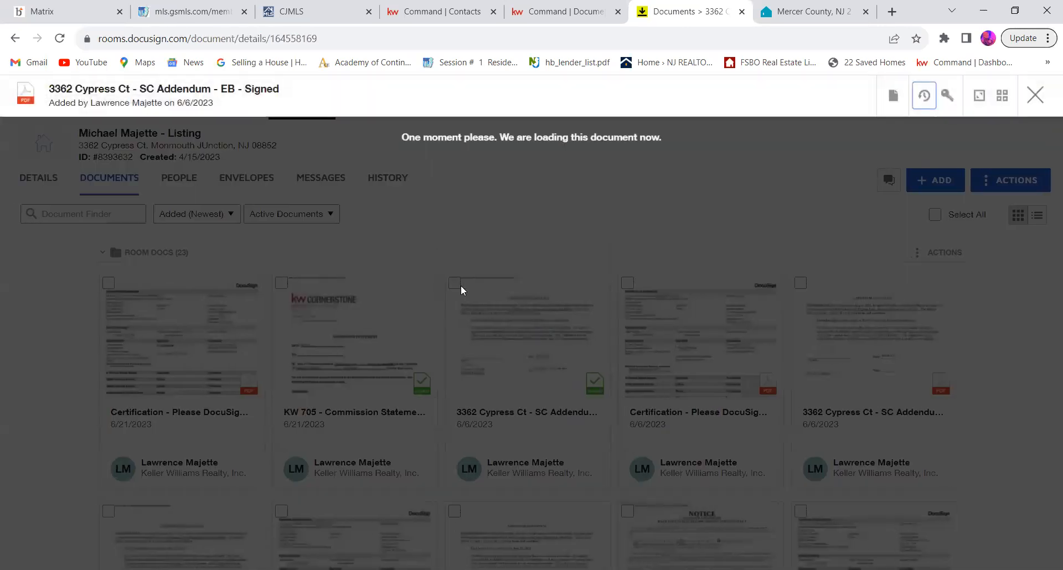
click(1030, 103)
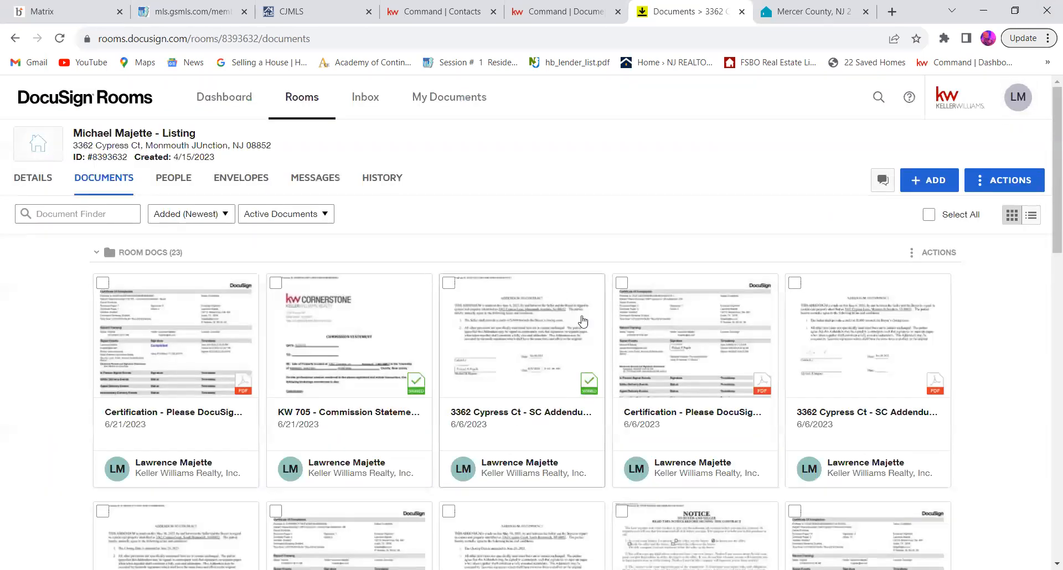
Step: Switch to the KW Command listing's document checklist and check which Room Docs files can be attached to Copy of MLS listing
click(587, 11)
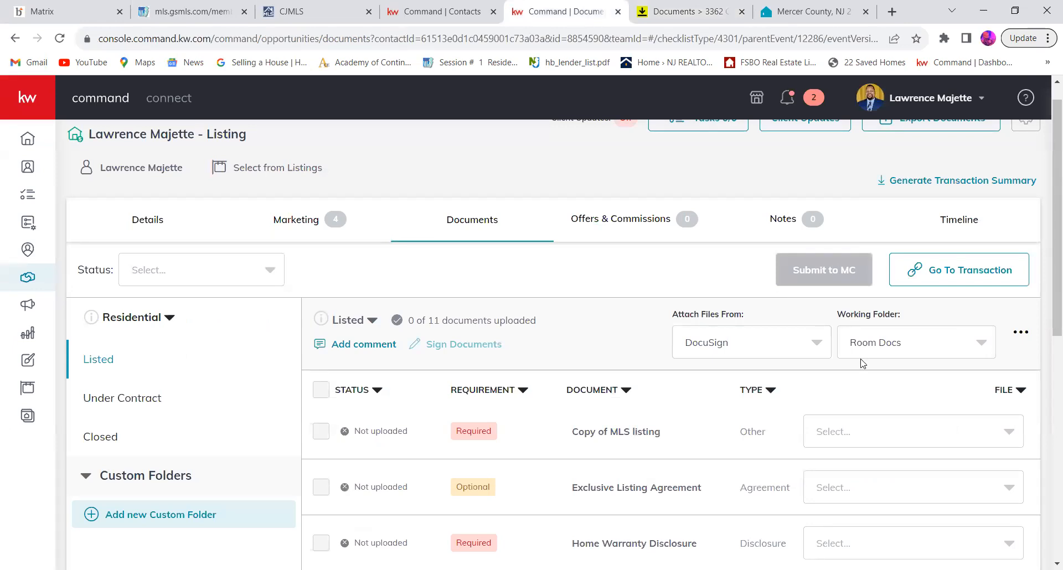
scroll(825, 332, down, 1)
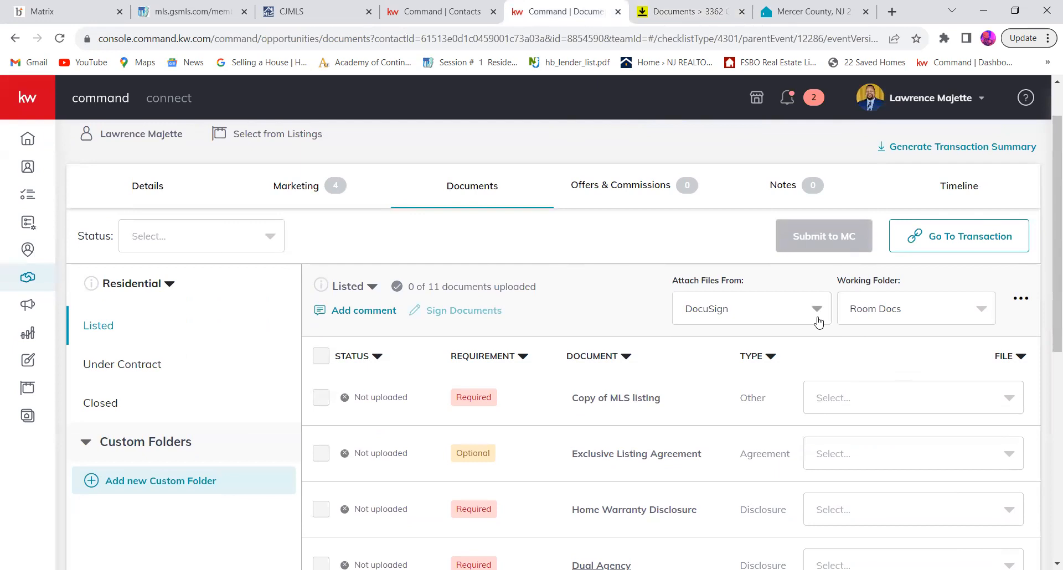
click(986, 318)
click(986, 319)
scroll(769, 421, down, 2)
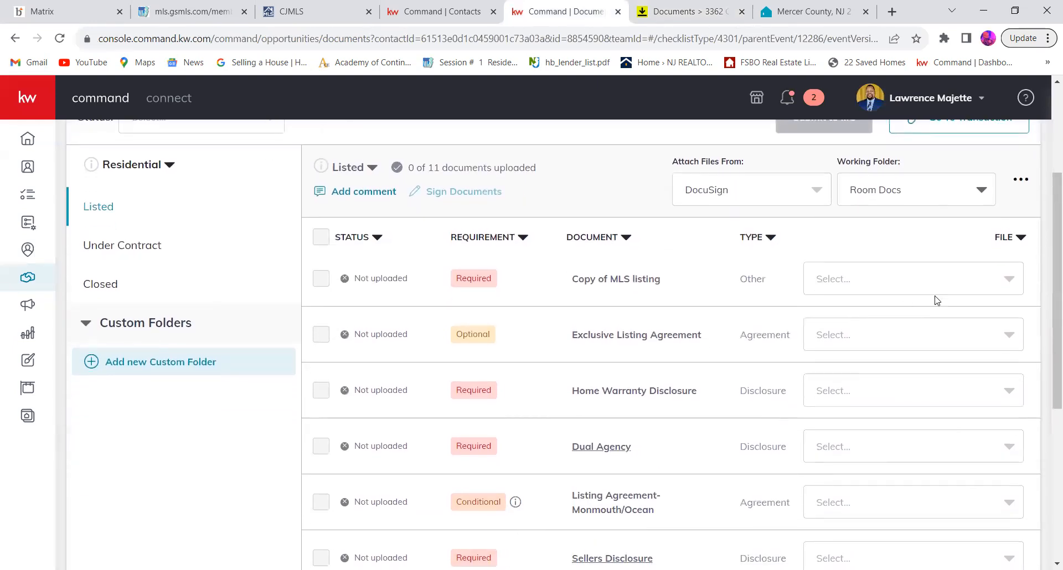
click(953, 267)
scroll(951, 262, up, 1)
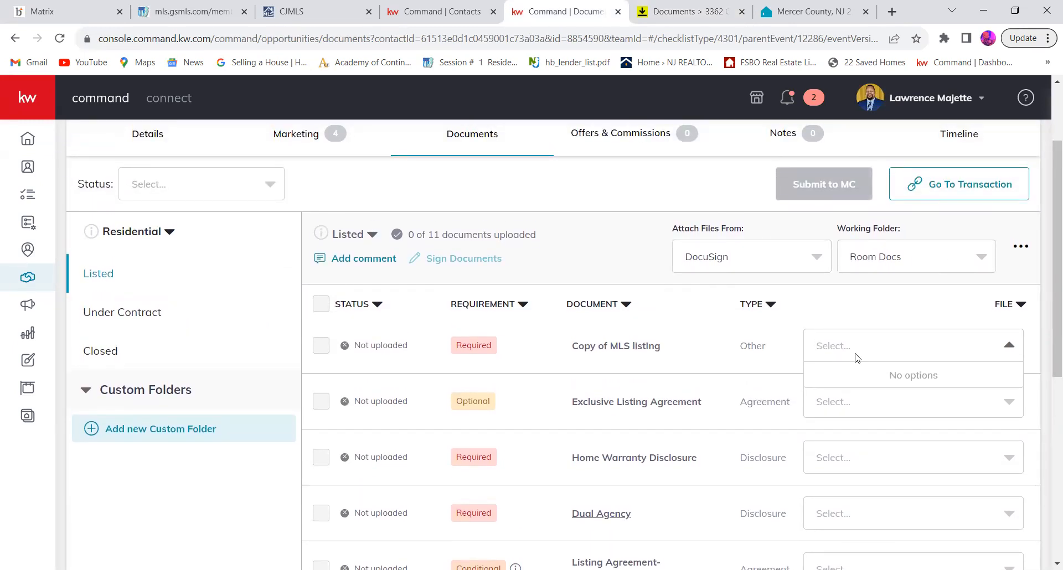
scroll(858, 358, down, 1)
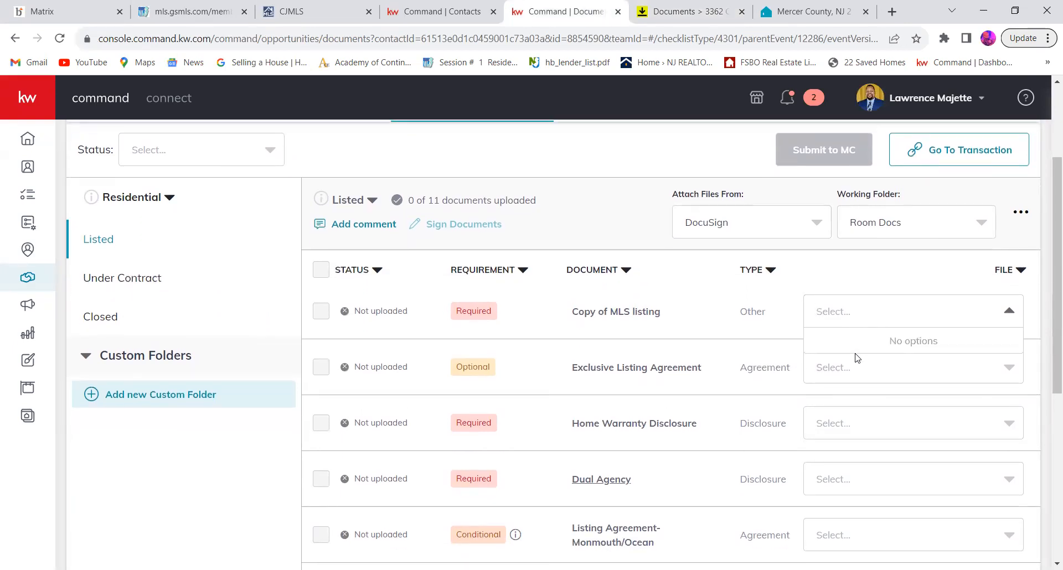
click(764, 330)
Step: Check which files can be attached to the Exclusive Listing Agreement and the Home Warranty Disclosure
scroll(764, 329, down, 2)
click(884, 258)
click(884, 258)
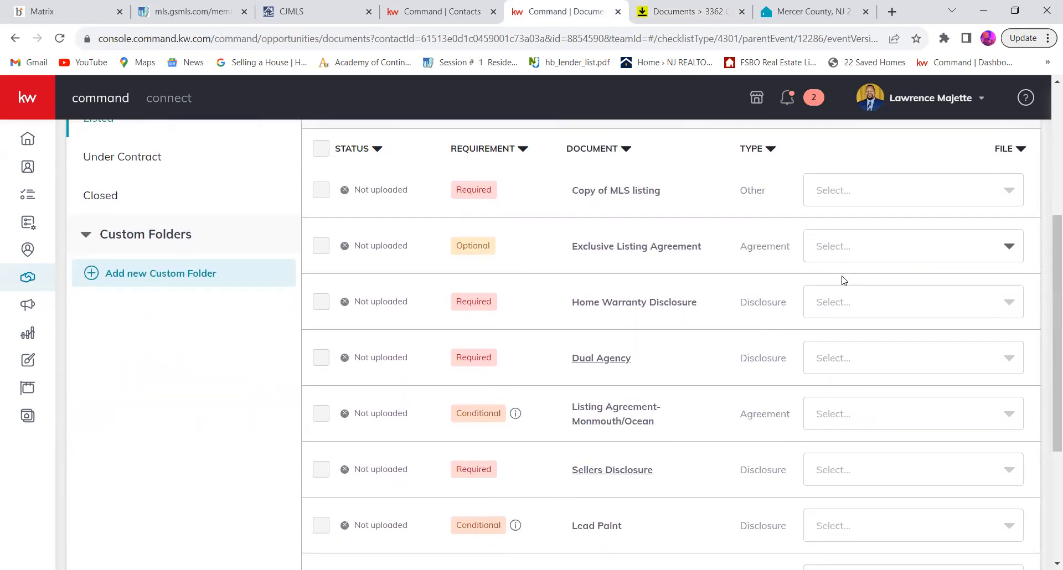
click(830, 313)
scroll(831, 314, up, 2)
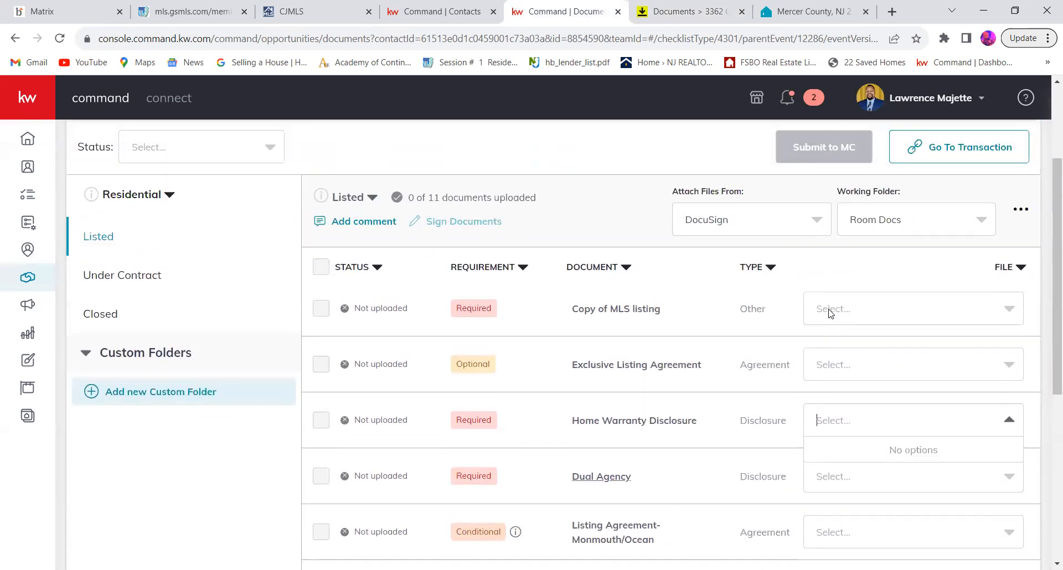
Step: Look over the whole Listed document checklist down to Listing Agreement-GSMLS and dismiss the open file choices
scroll(830, 313, down, 2)
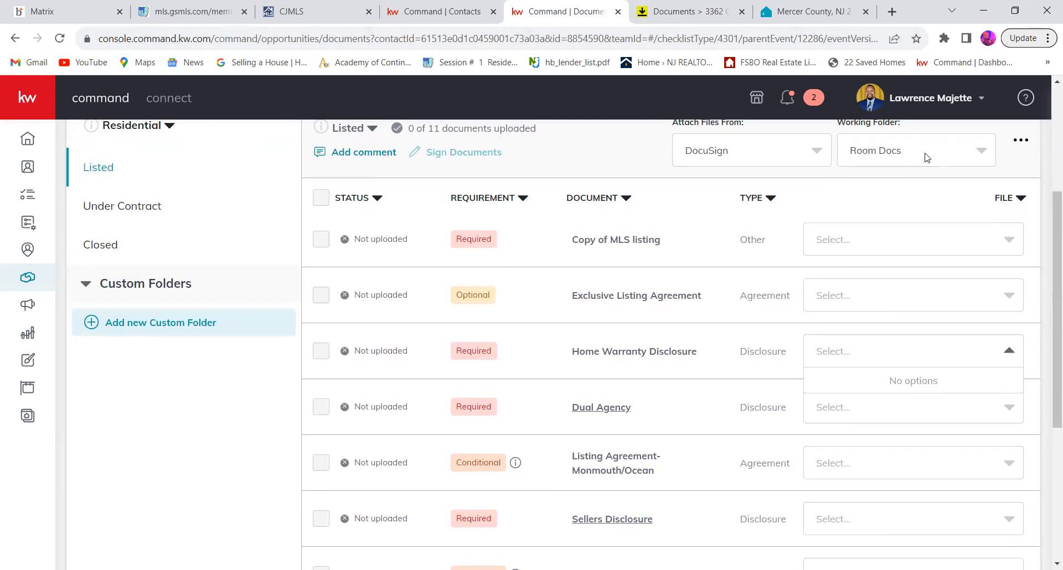
scroll(710, 173, up, 3)
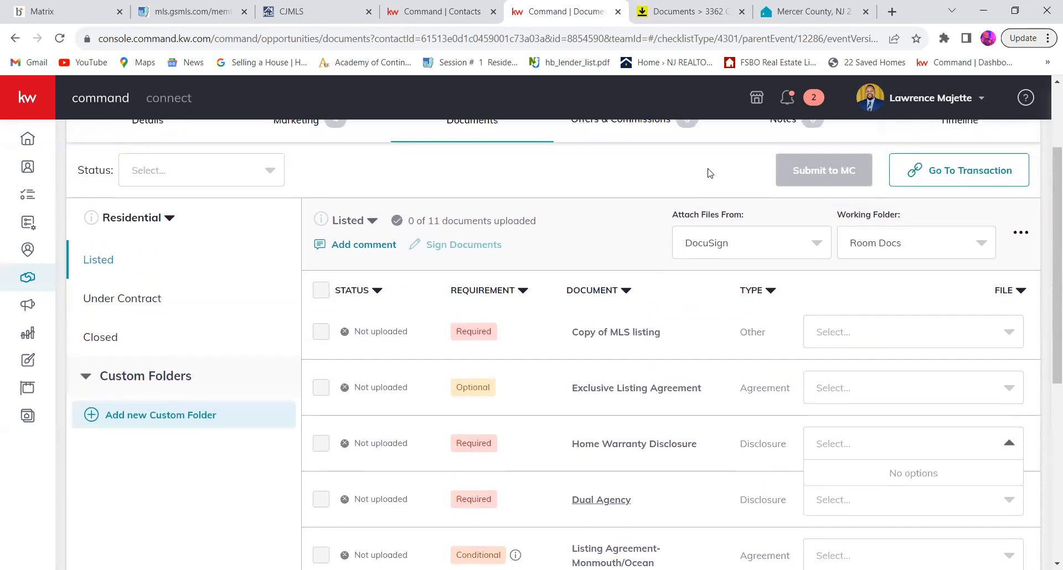
scroll(860, 483, down, 8)
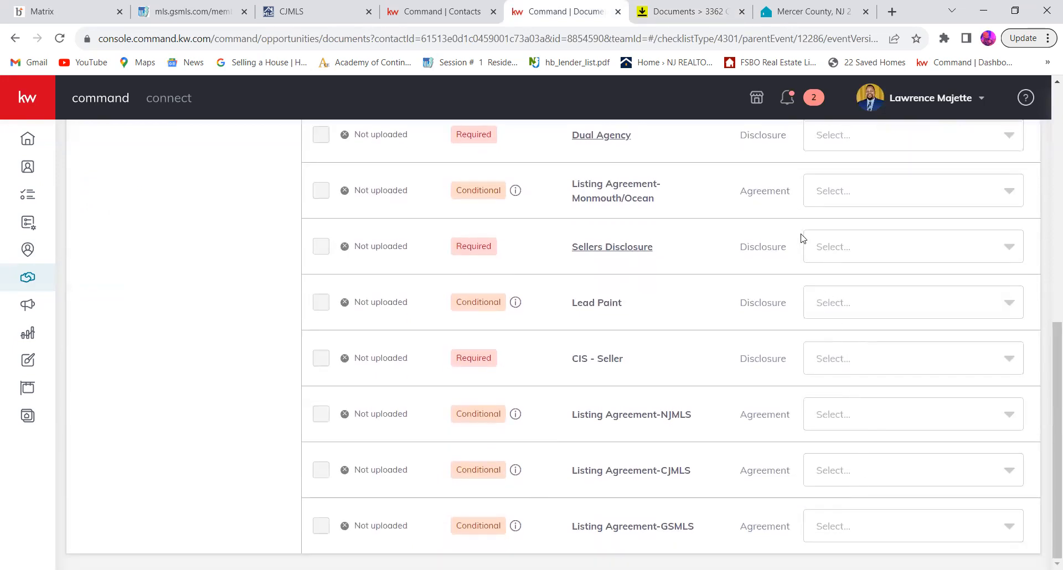
scroll(856, 389, up, 5)
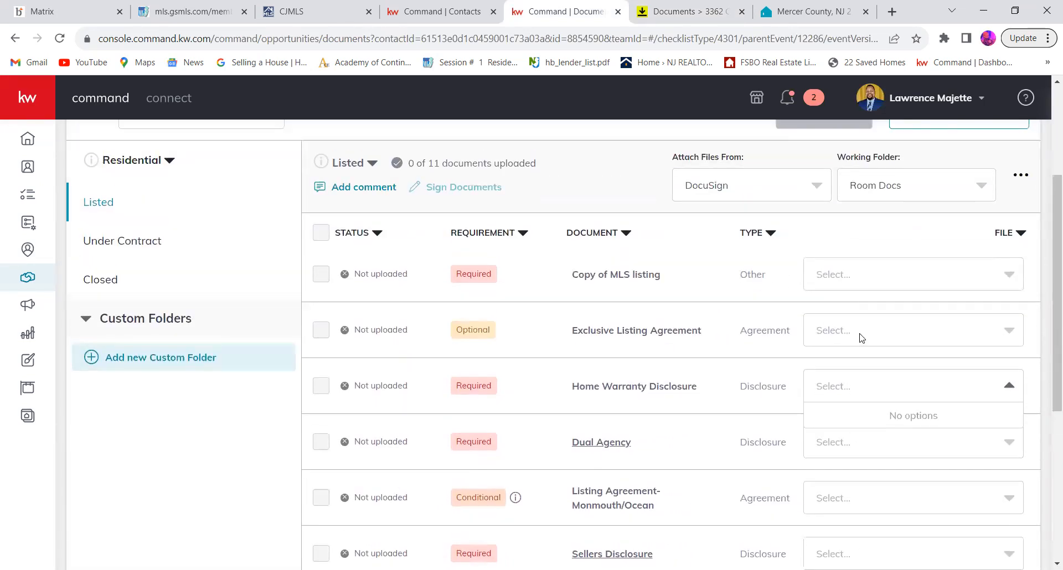
scroll(860, 336, up, 3)
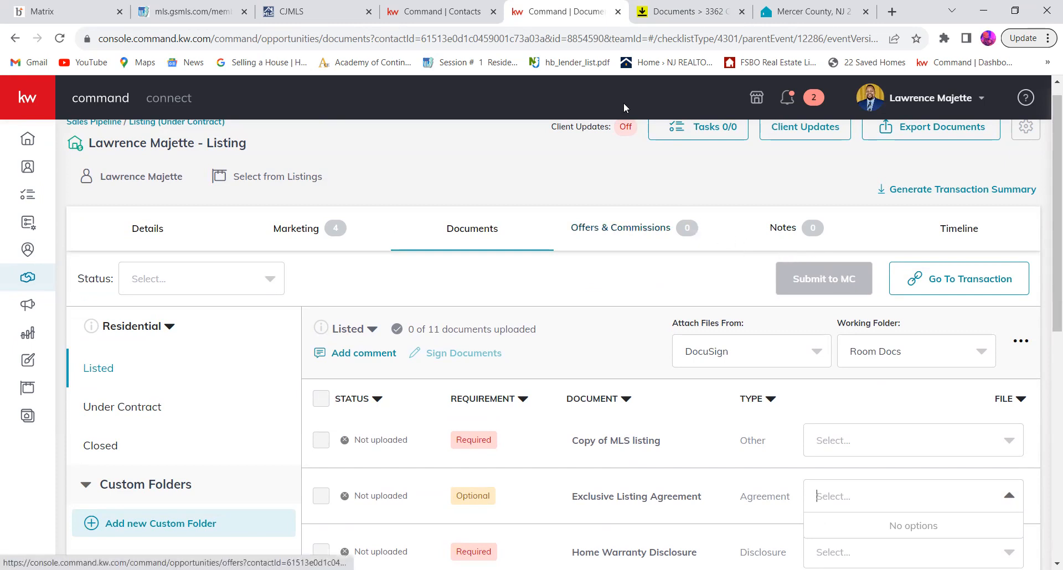
click(636, 195)
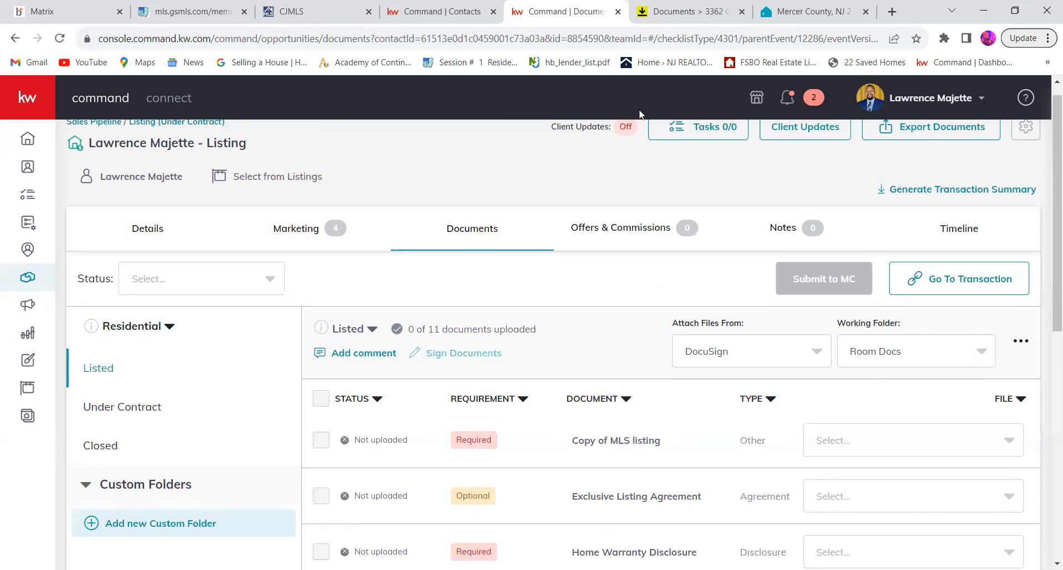